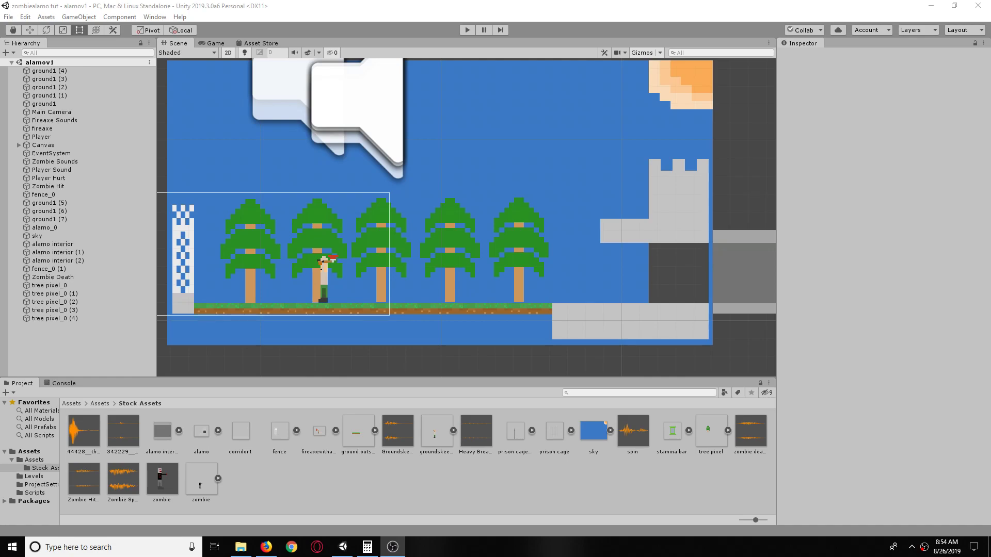
# Step: Set the sorting layer of the three alamo interior sprites to Foreground
pyautogui.moveTo(541, 336); pyautogui.dragTo(310, 327, button='middle')
pyautogui.click(564, 252)
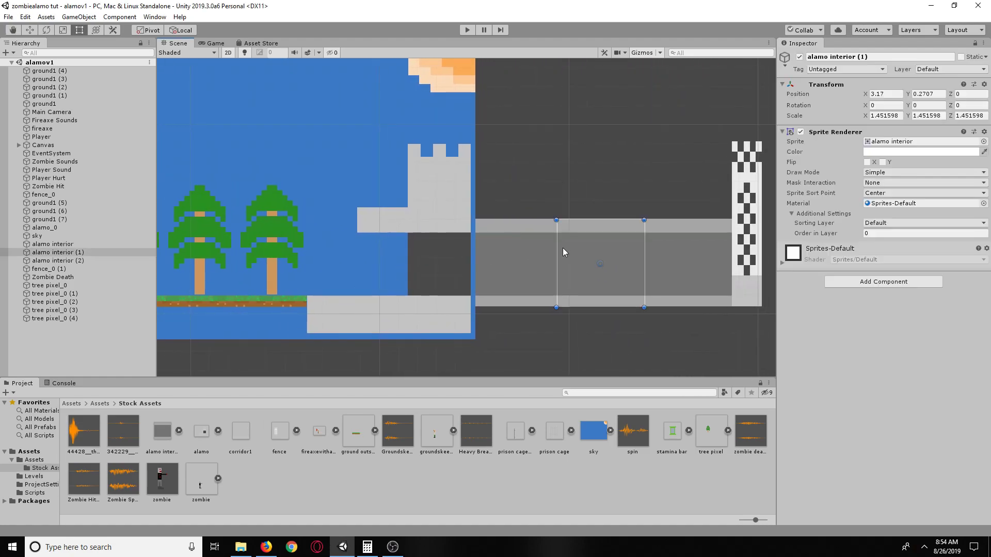
pyautogui.keyDown('shift'); pyautogui.click(527, 228); pyautogui.keyUp('shift')
pyautogui.keyDown('shift'); pyautogui.click(675, 228); pyautogui.keyUp('shift')
pyautogui.moveTo(636, 225); pyautogui.dragTo(630, 225)
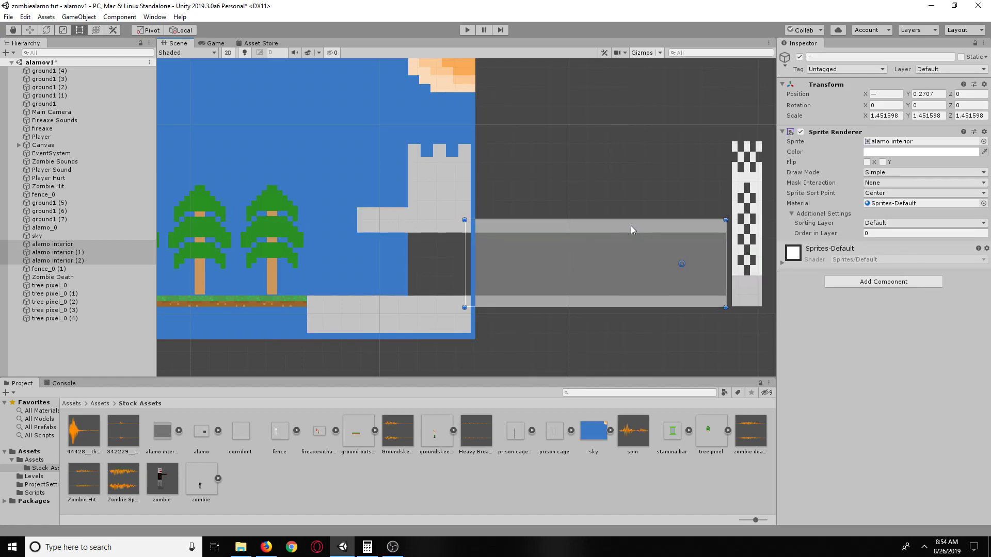
pyautogui.hotkey('ctrl', 'z')
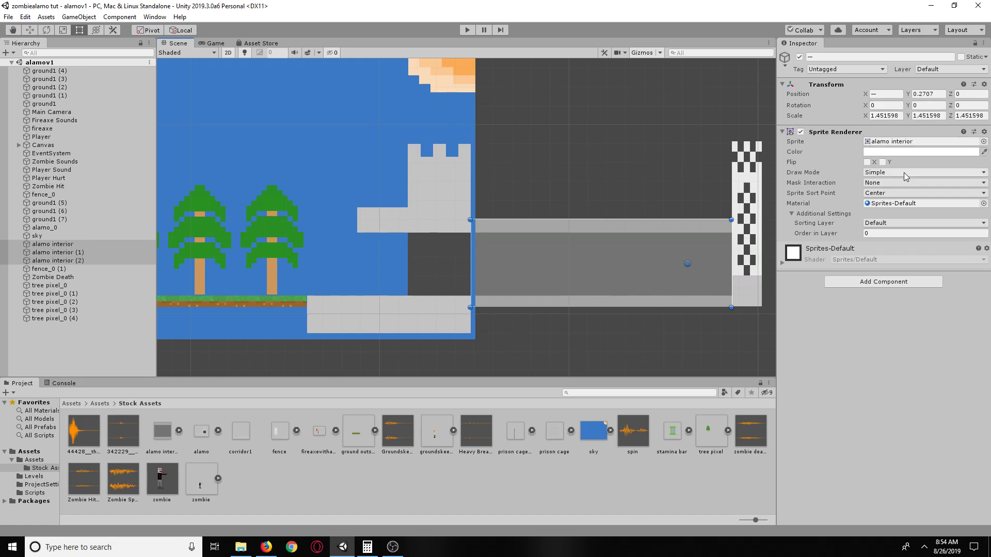
pyautogui.click(898, 221)
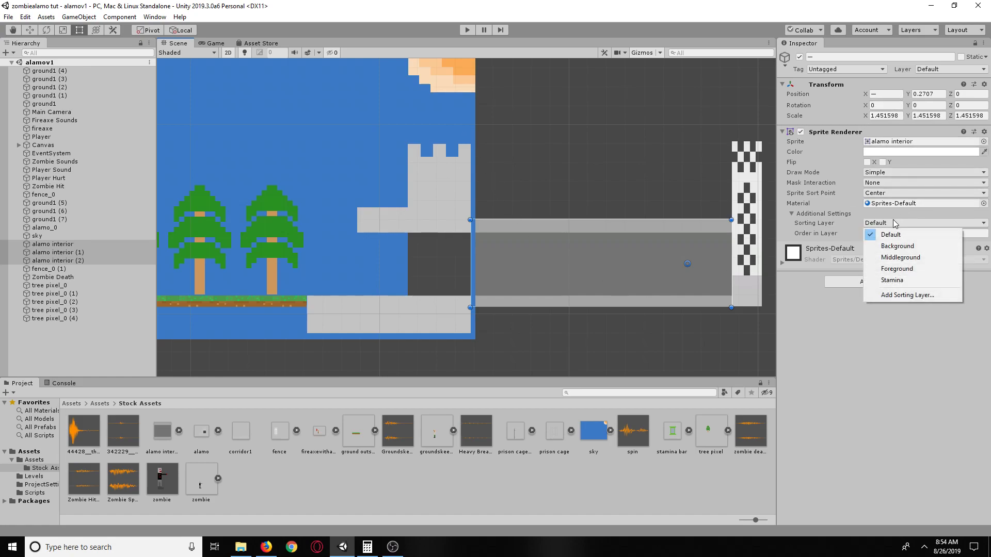
pyautogui.click(899, 271)
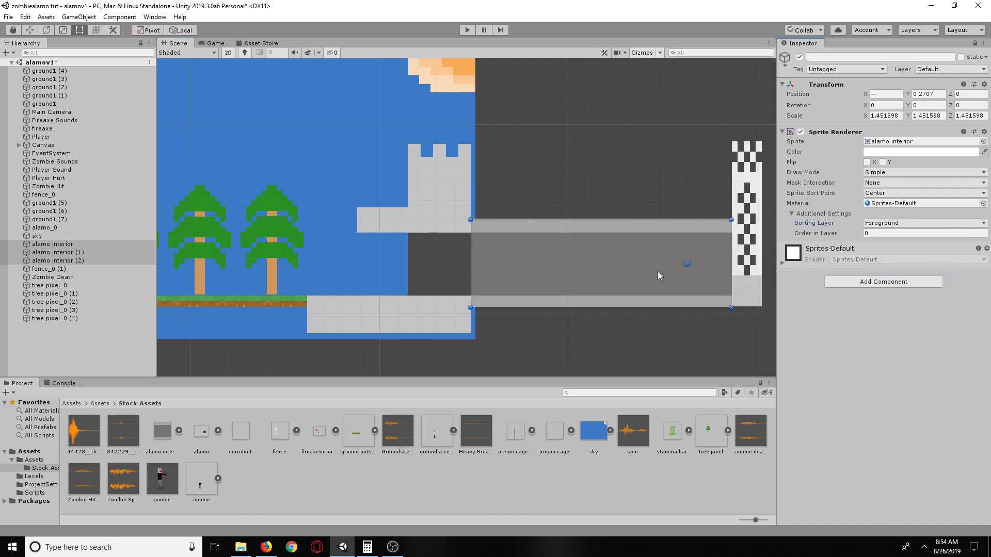
pyautogui.click(700, 368)
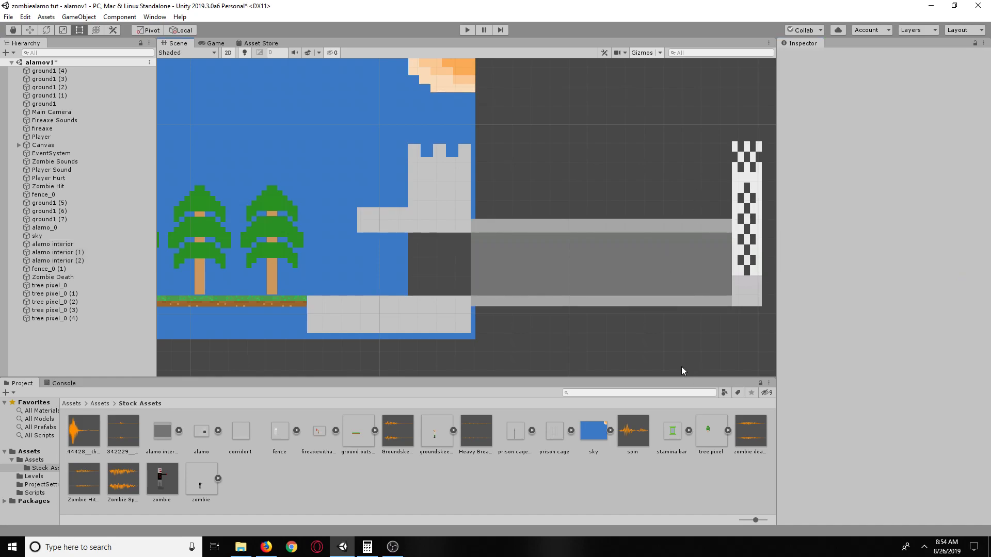
# Step: Play-test the scene by walking the player past the trees toward the alamo, and stop the game
pyautogui.scroll(-4, 642, 352)
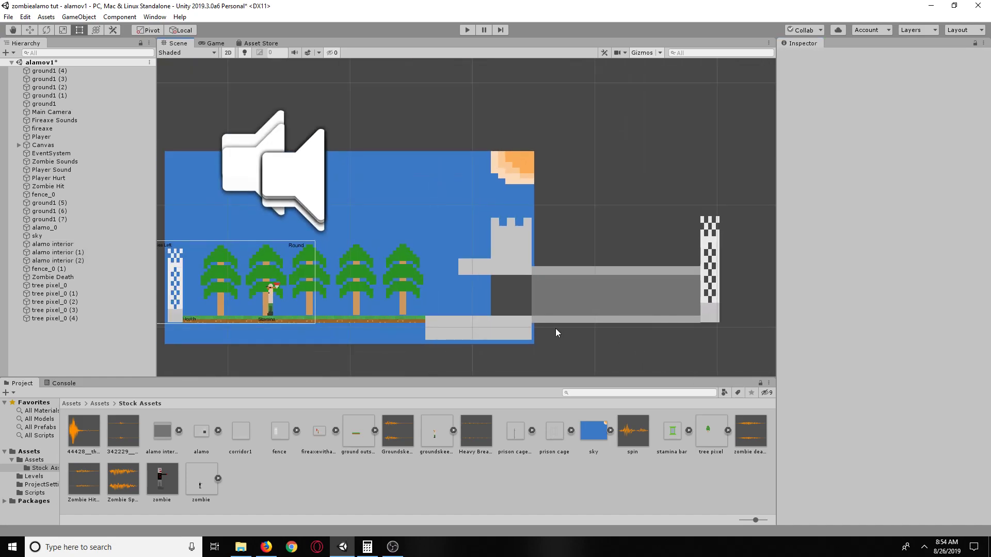
pyautogui.click(469, 33)
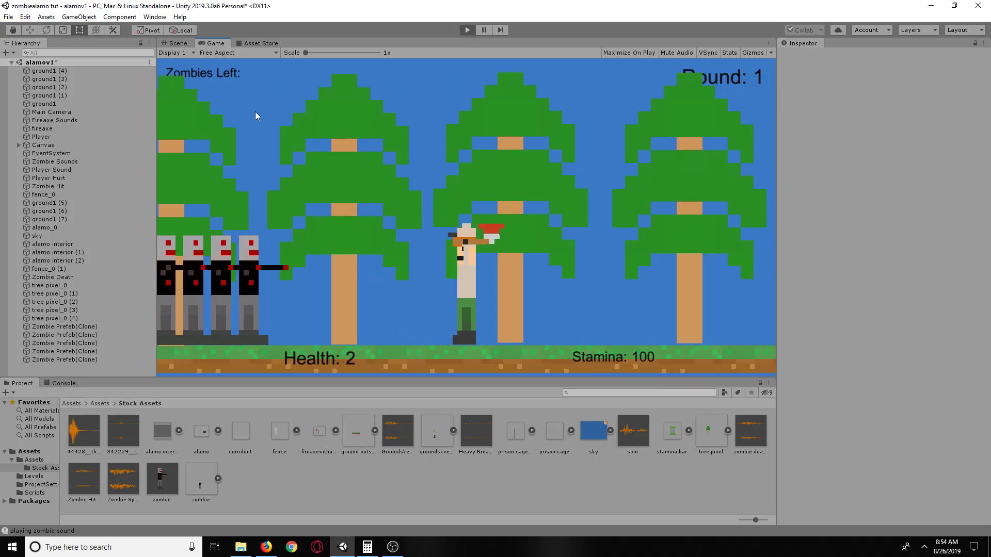
pyautogui.press('d')
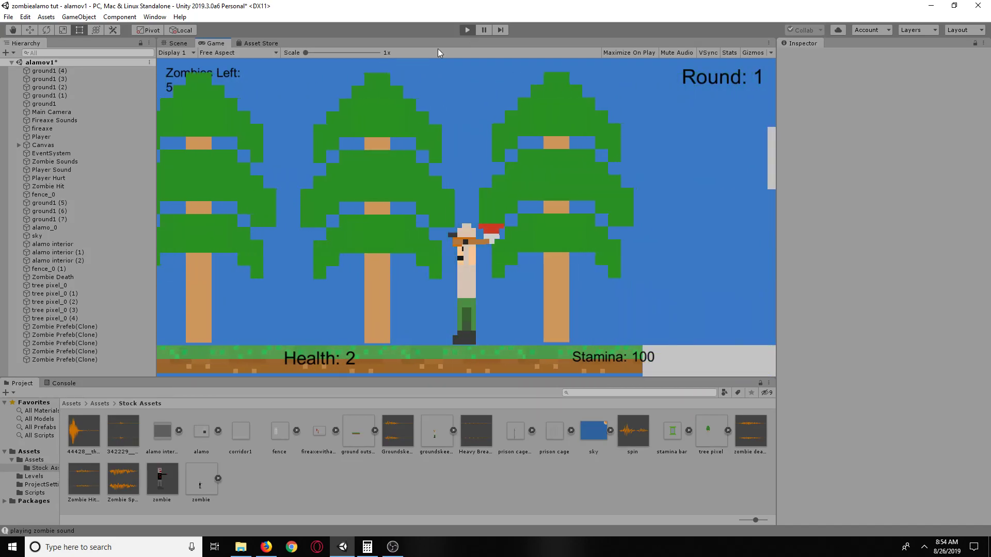
pyautogui.click(468, 32)
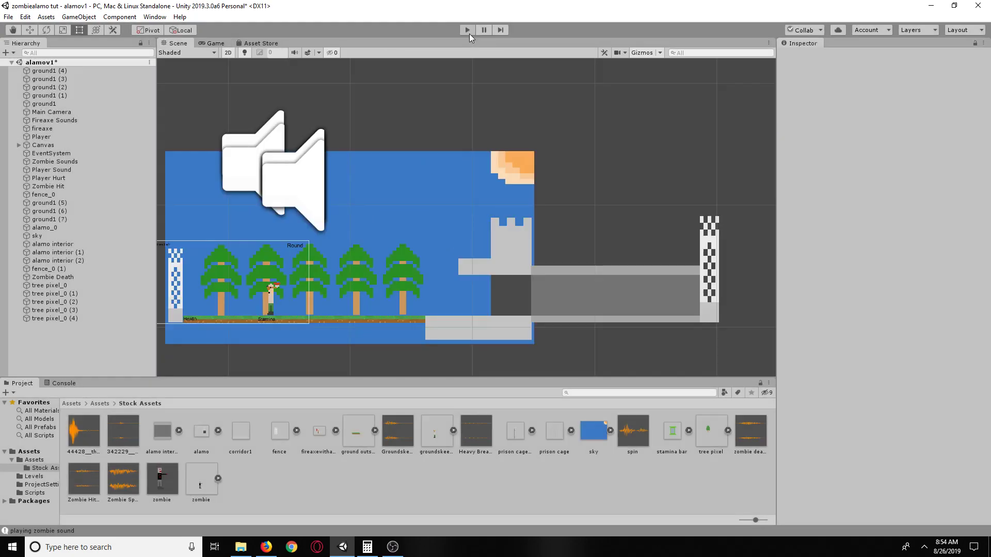
# Step: Check the sorting layer options of the tree pixel_0 (1) sprite, keeping Background
pyautogui.click(357, 268)
pyautogui.click(883, 224)
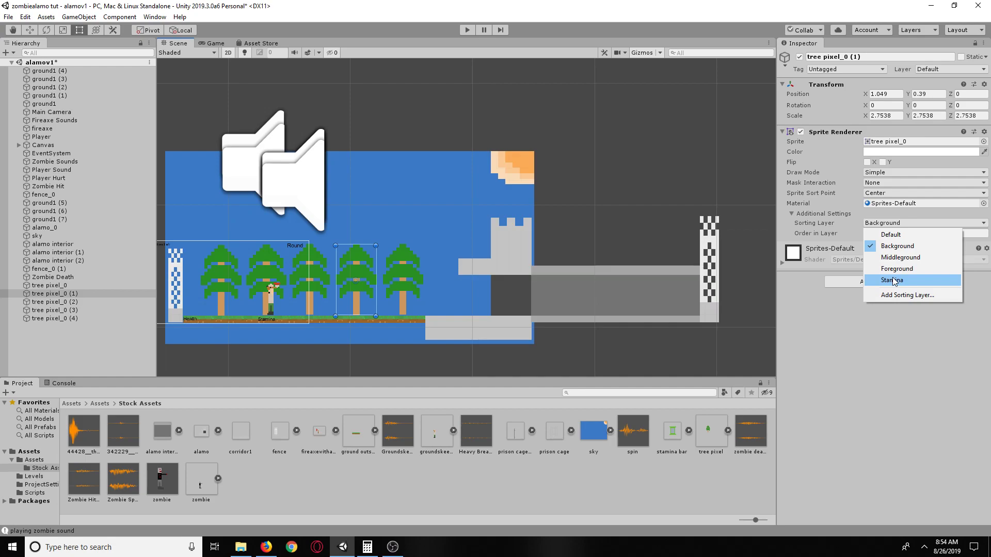
pyautogui.click(898, 246)
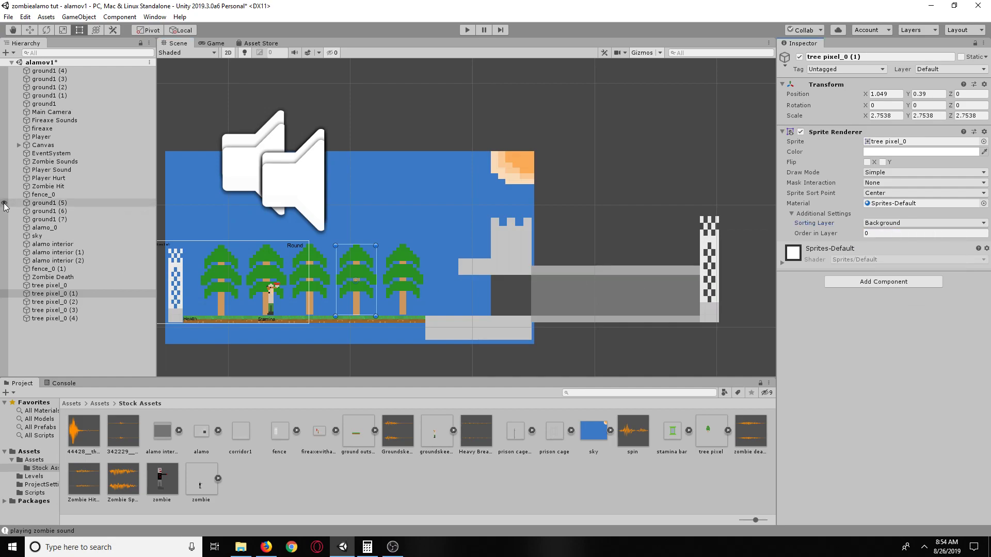
# Step: Set the Canvas sorting layer to Stamina
pyautogui.click(39, 146)
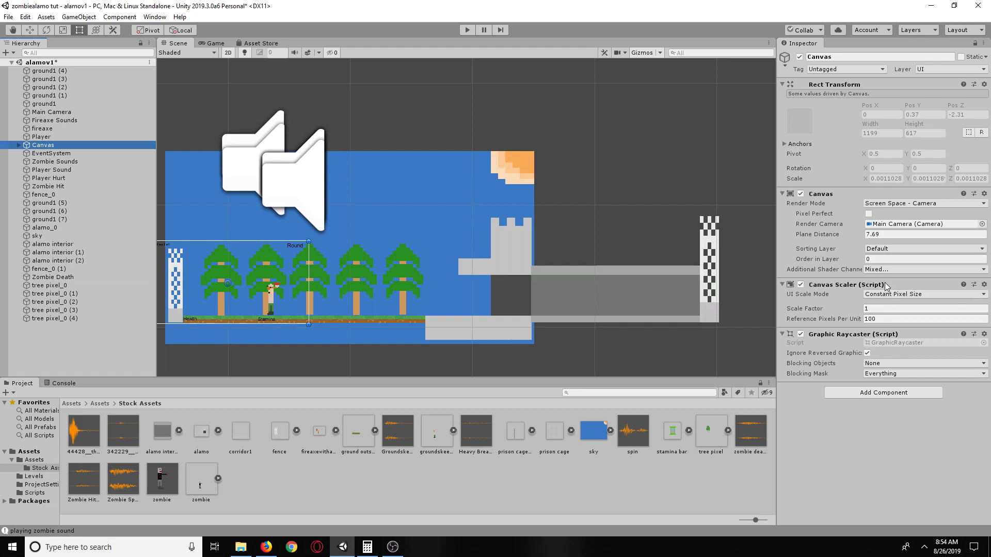
pyautogui.click(883, 251)
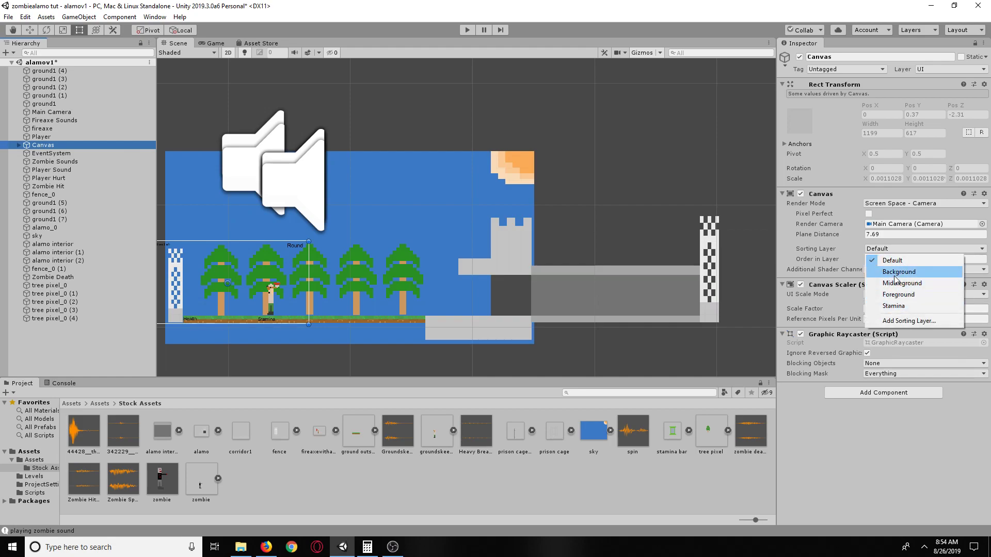
pyautogui.click(894, 306)
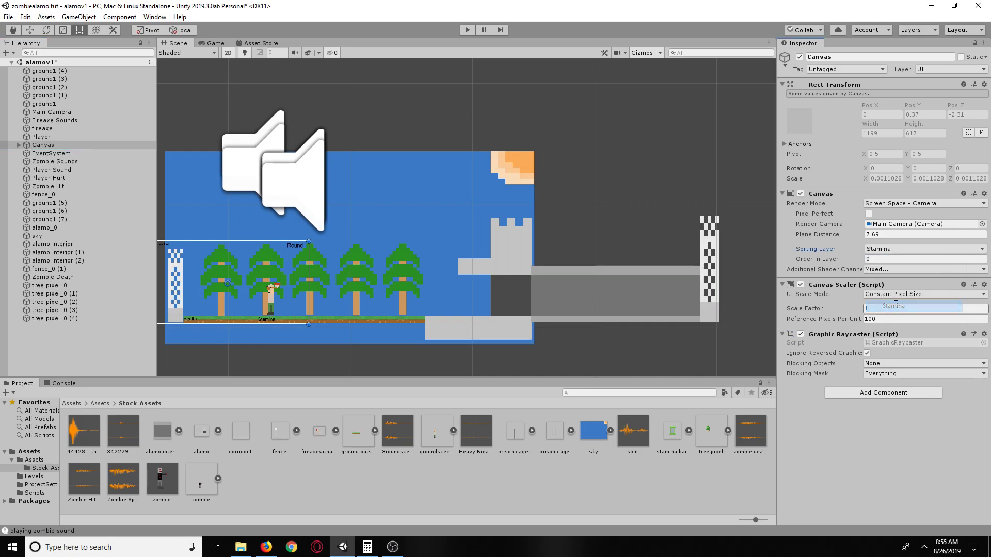
# Step: Run the game to check how the interface text draws against the trees, and stop it
pyautogui.click(471, 30)
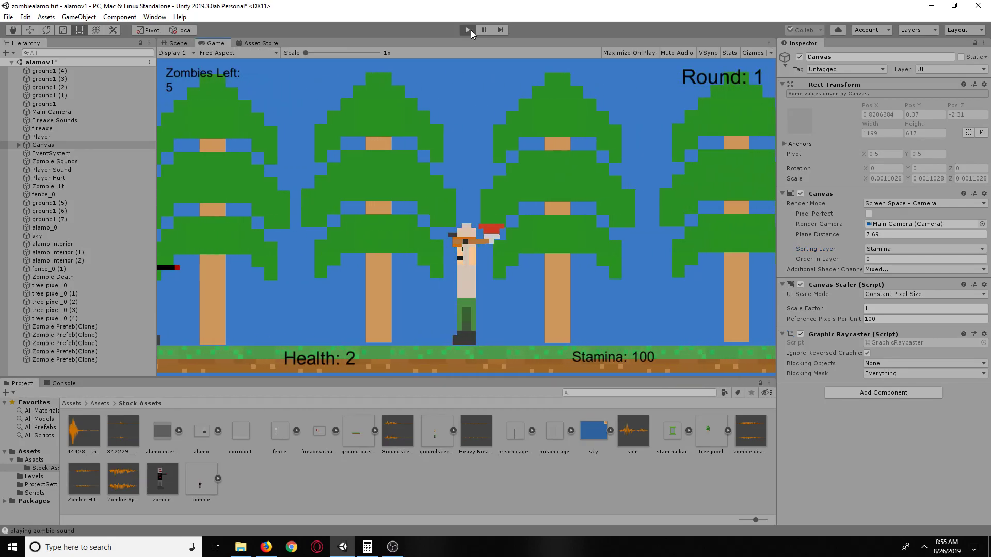
pyautogui.press('a')
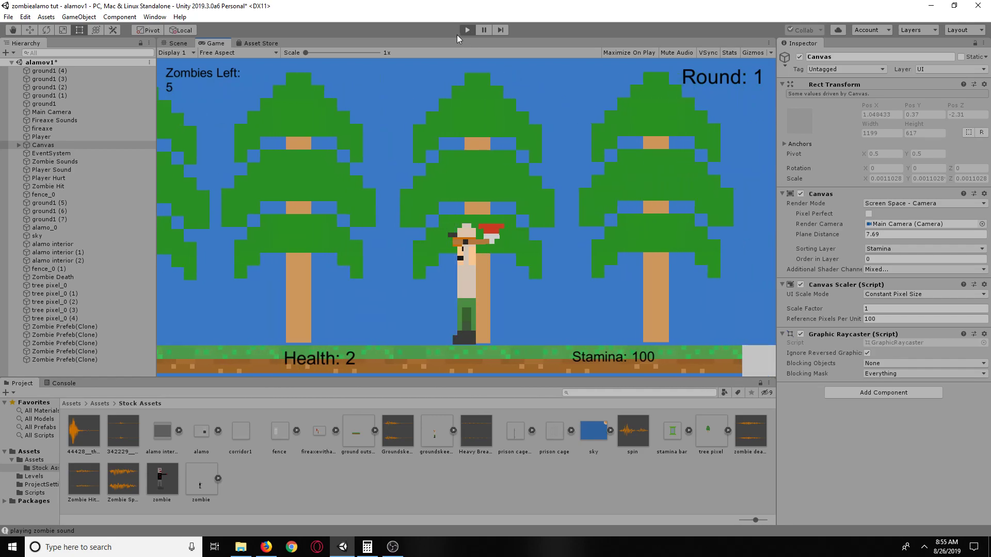
pyautogui.click(467, 30)
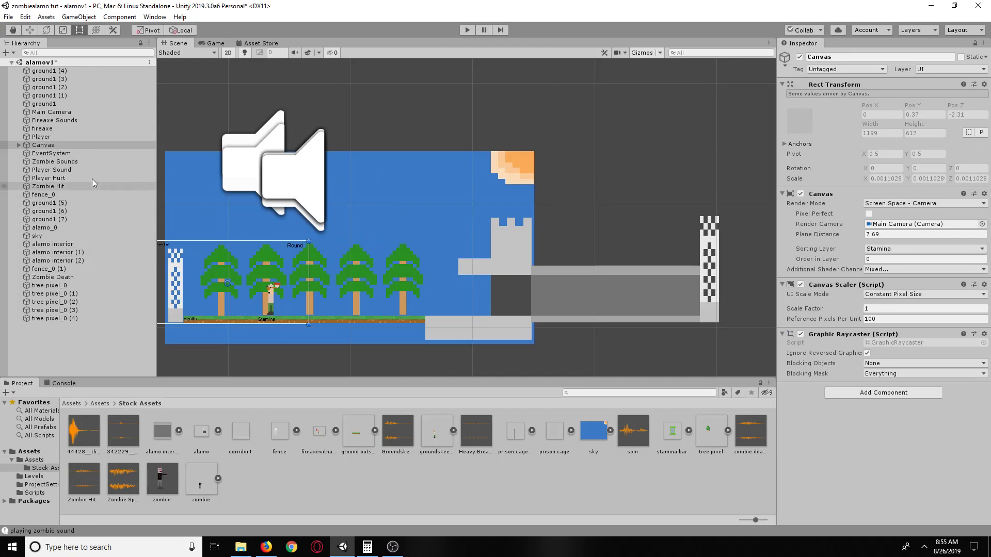
# Step: Select the Zombiesleft text element inside the Canvas
pyautogui.click(19, 145)
pyautogui.click(50, 162)
pyautogui.moveTo(416, 143); pyautogui.dragTo(608, 110, button='middle')
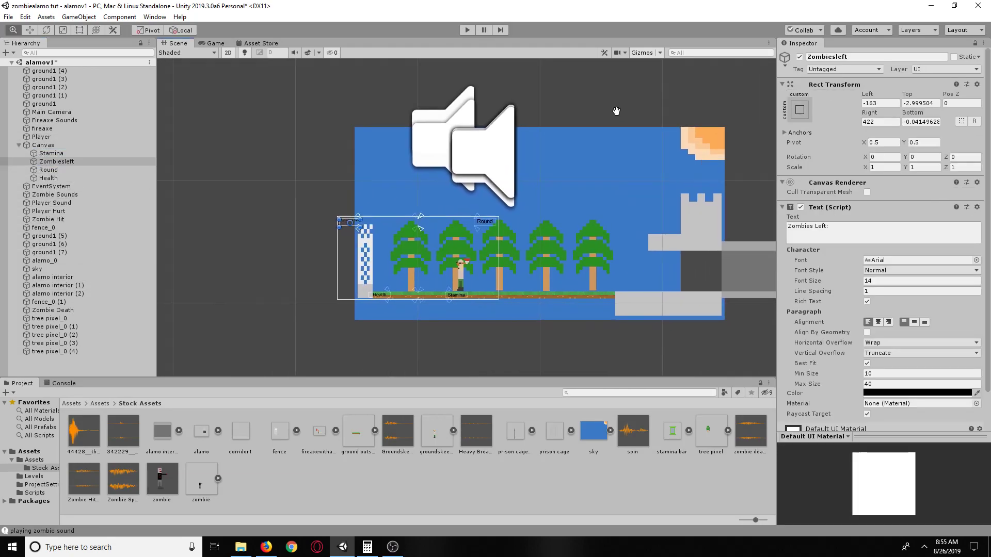
pyautogui.scroll(-2, 296, 231)
pyautogui.scroll(4, 315, 215)
pyautogui.scroll(6, 316, 220)
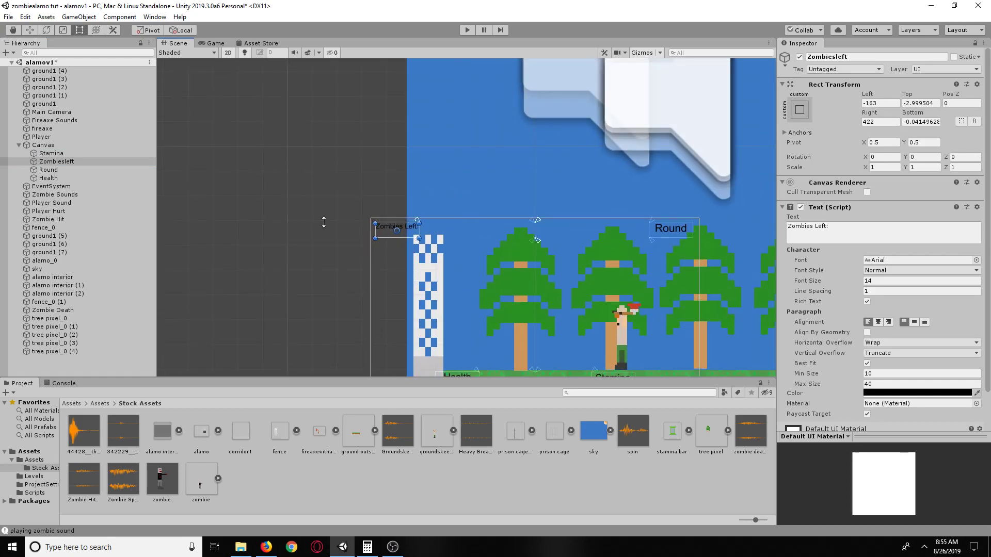
pyautogui.scroll(1, 443, 235)
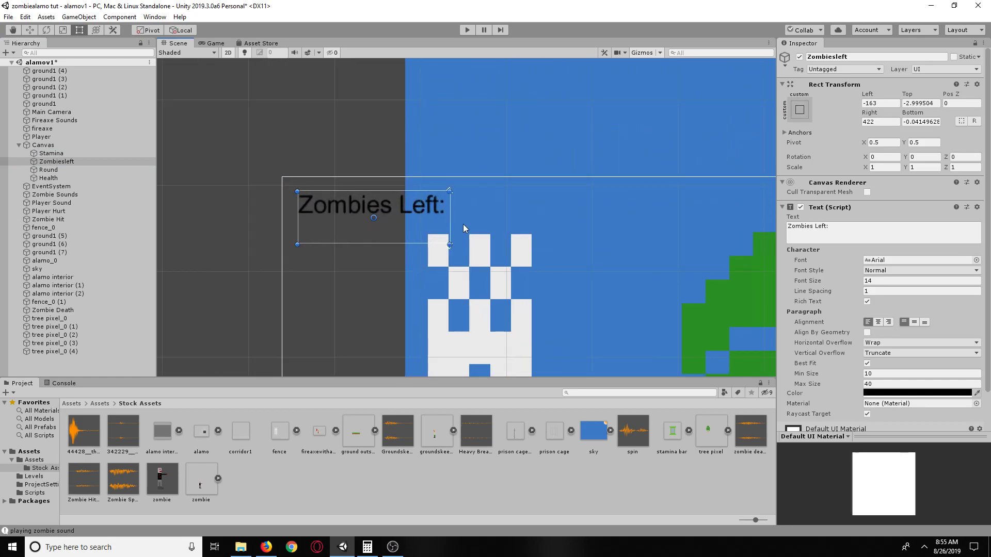
# Step: Try a wider text box and the Overflow option for horizontal overflow on the Zombiesleft text, restoring Wrap
pyautogui.moveTo(449, 224); pyautogui.dragTo(474, 222)
pyautogui.hotkey('ctrl', 'z')
pyautogui.click(872, 344)
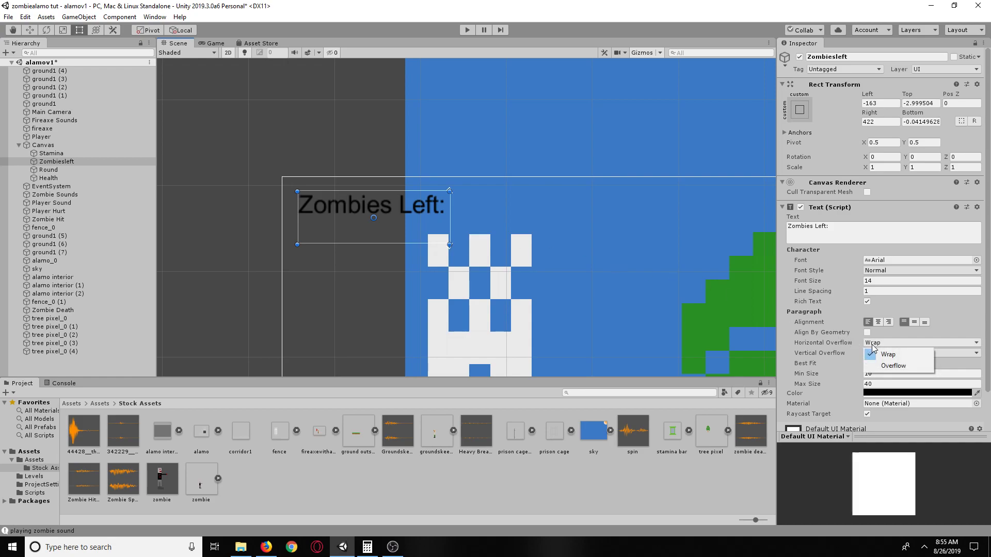
pyautogui.click(893, 365)
pyautogui.click(887, 344)
pyautogui.click(887, 354)
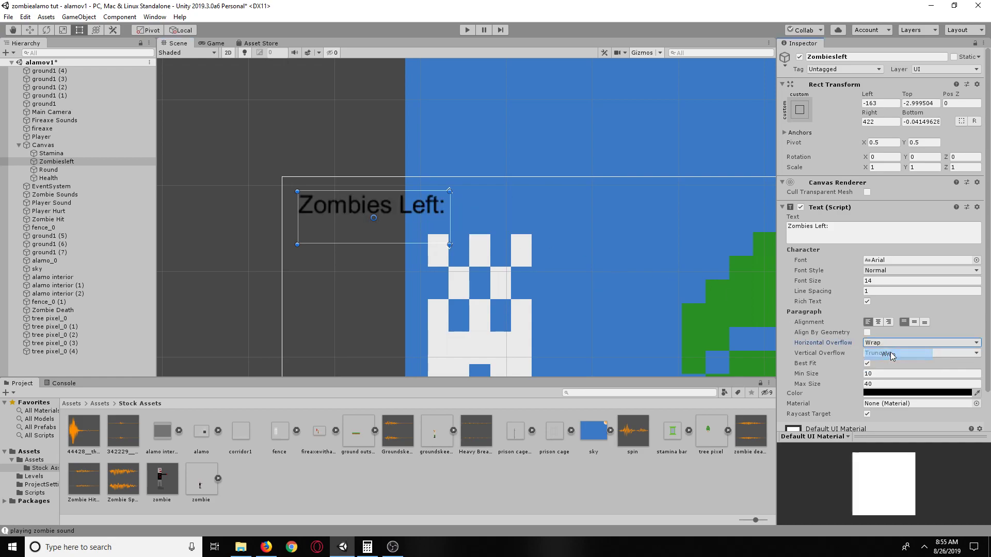
# Step: Run the game briefly to see how the zombie count wraps in its label
pyautogui.click(468, 29)
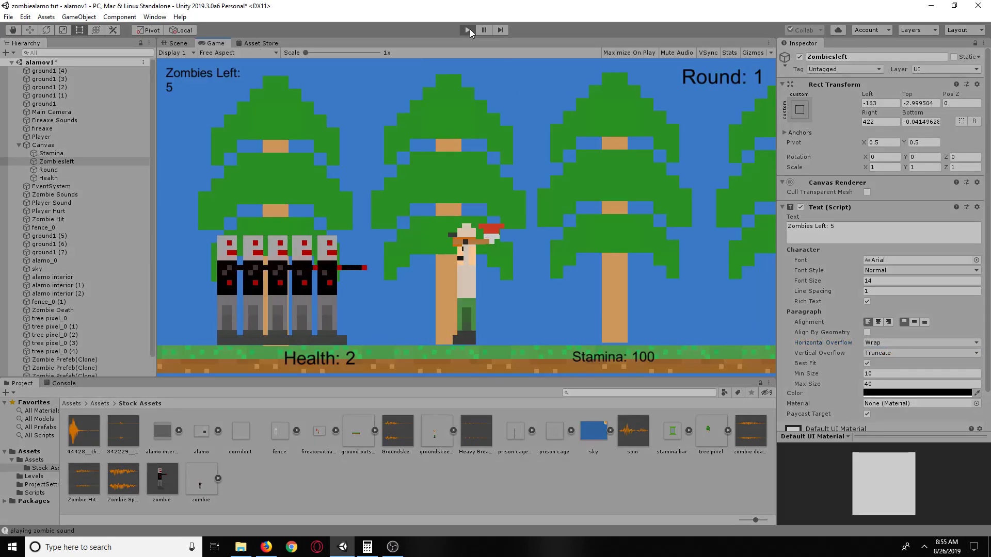
pyautogui.click(468, 30)
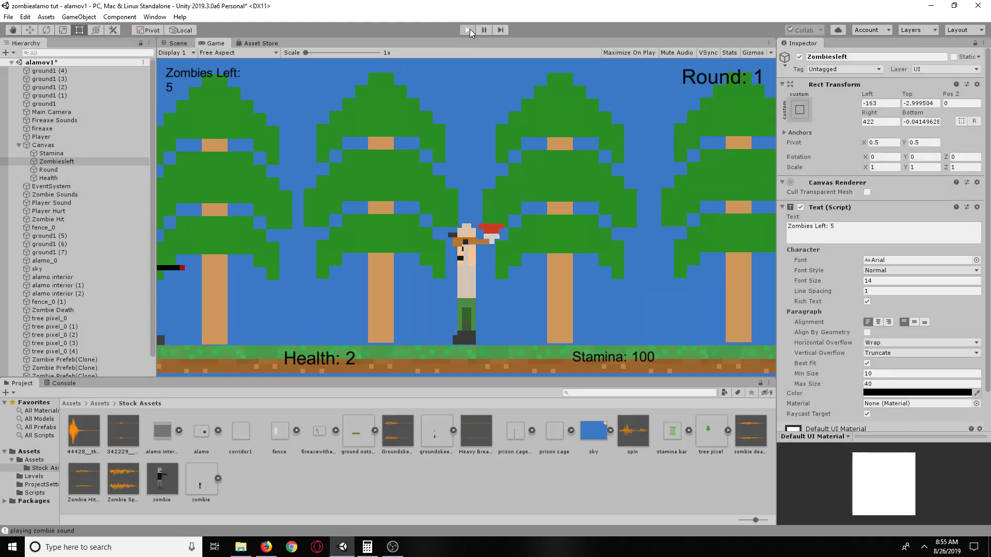
# Step: Center the Zombiesleft text horizontally in its box
pyautogui.moveTo(242, 191); pyautogui.dragTo(378, 278, button='right')
pyautogui.click(643, 266)
pyautogui.click(378, 278)
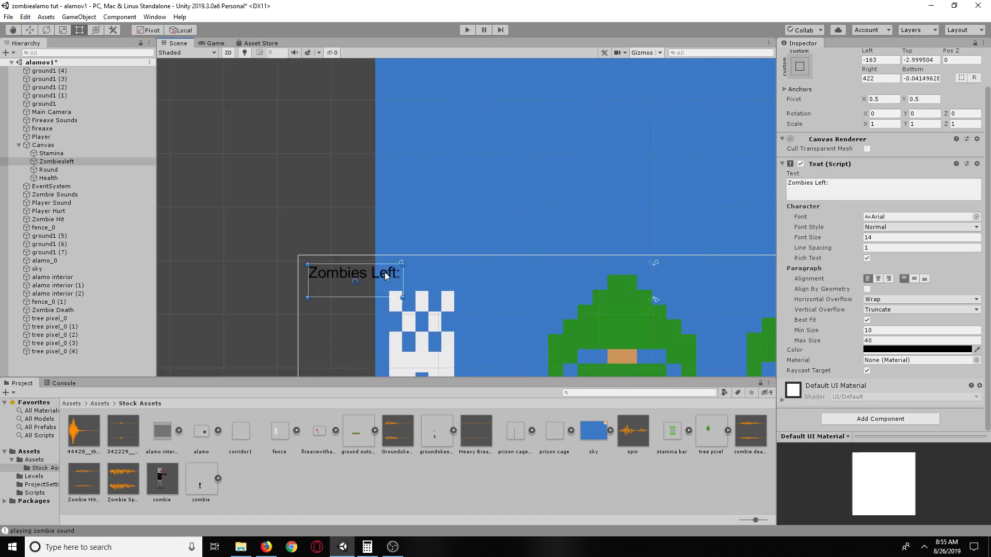
pyautogui.click(878, 279)
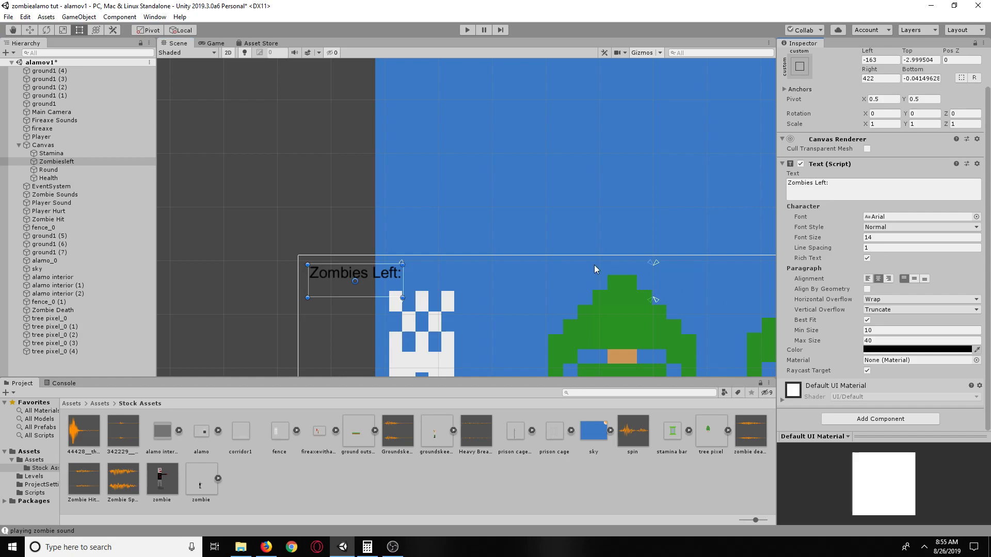
# Step: Widen the Zombiesleft text box by moving its right edge outward, to a Right value of about 375
pyautogui.scroll(1, 593, 266)
pyautogui.scroll(-3, 593, 265)
pyautogui.scroll(1, 451, 193)
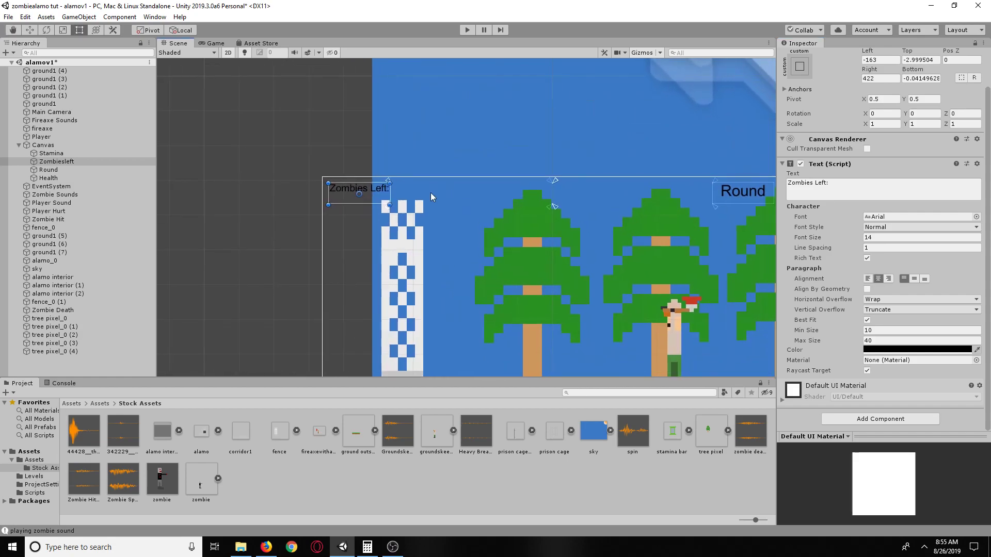
pyautogui.moveTo(390, 198); pyautogui.dragTo(413, 194)
pyautogui.hotkey('ctrl', 'z')
pyautogui.scroll(-1, 425, 185)
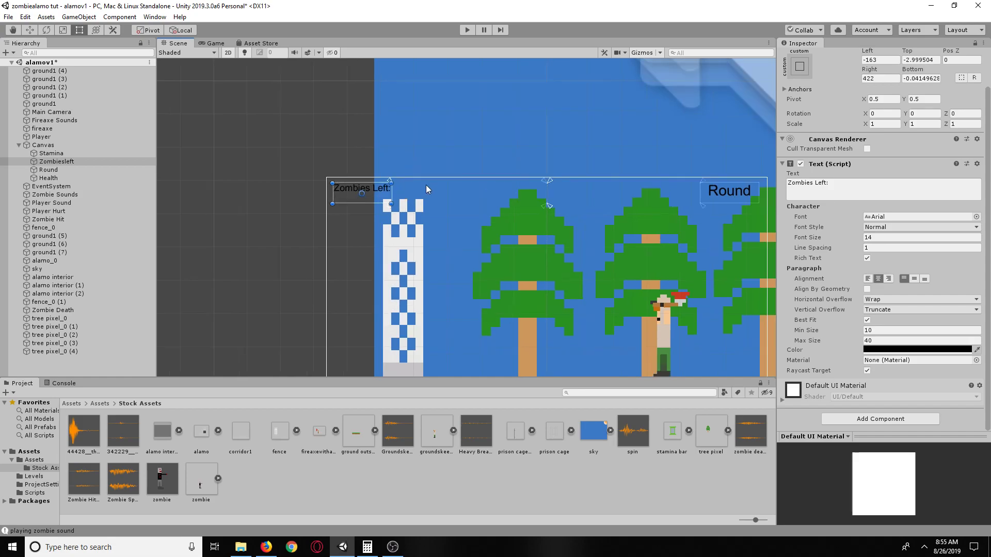
pyautogui.moveTo(391, 193); pyautogui.dragTo(412, 193)
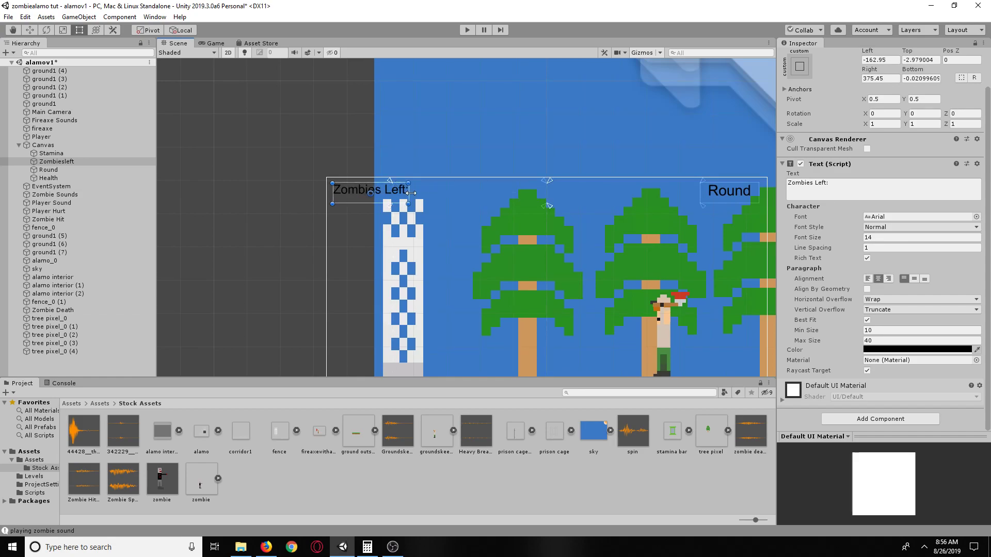
pyautogui.scroll(-3, 412, 193)
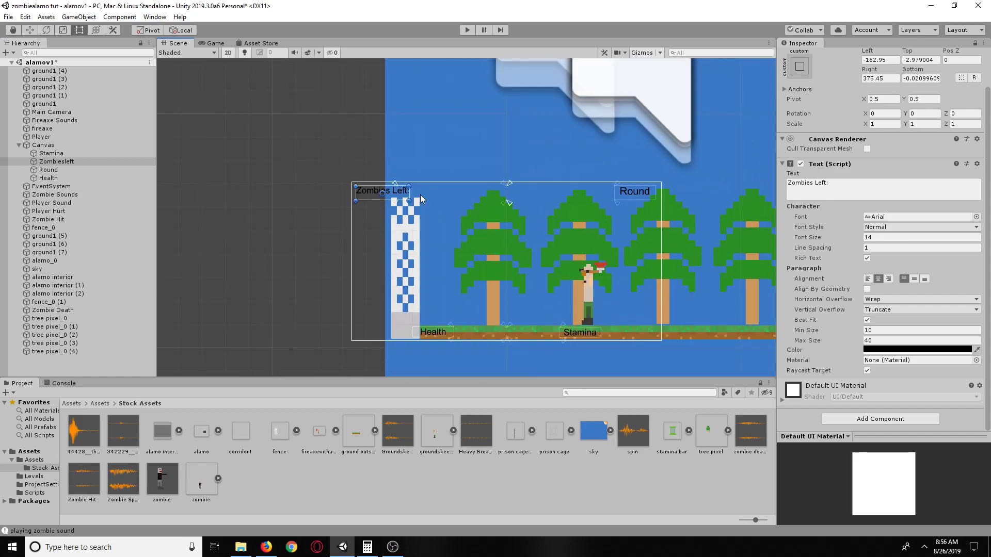
# Step: Play-test the game by attacking zombies to check how the Zombies Left count displays, and stop the run
pyautogui.click(467, 30)
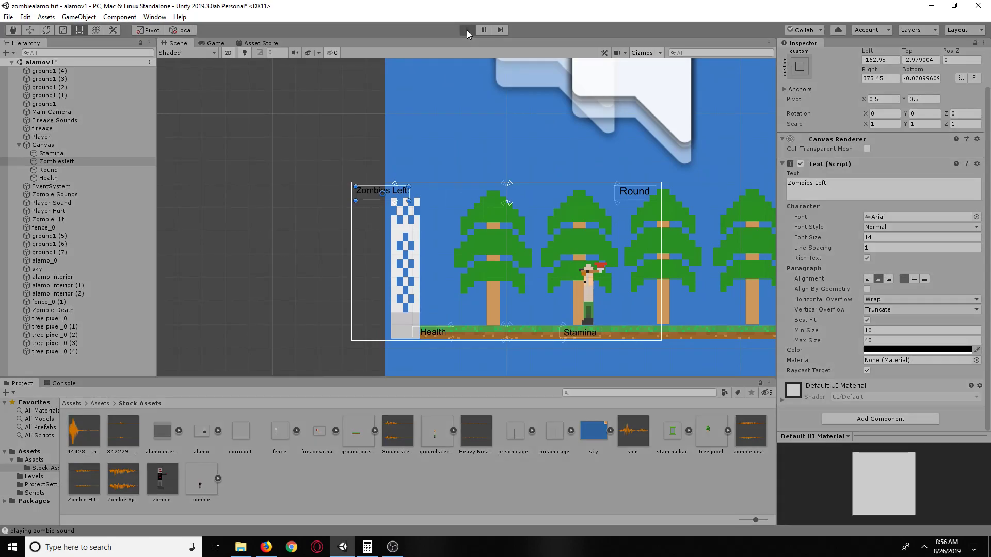
pyautogui.press('a')
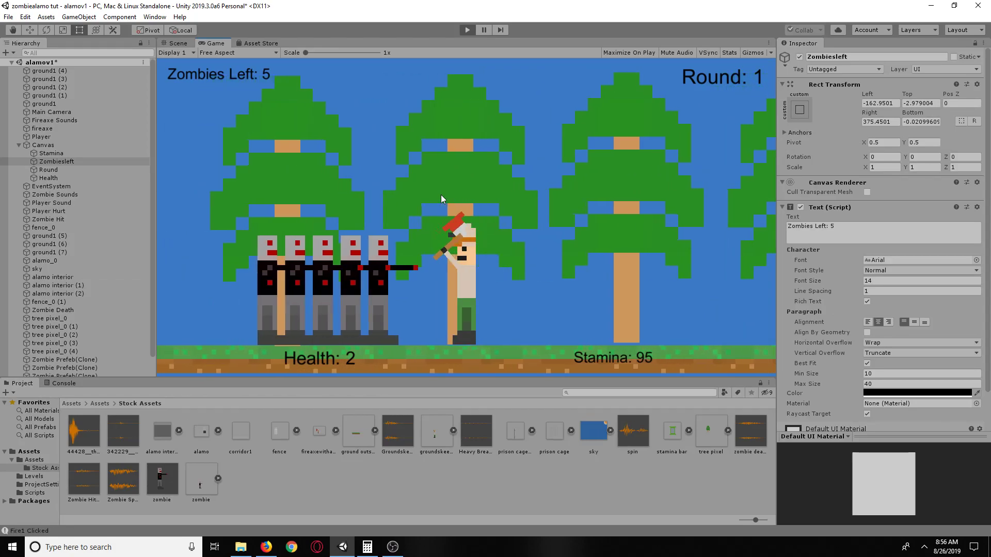
pyautogui.click(441, 194)
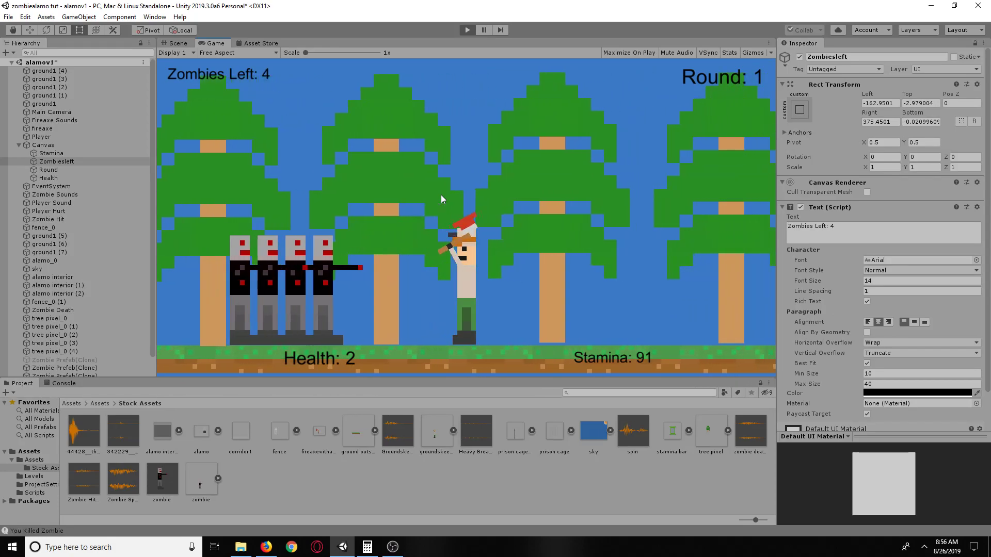
pyautogui.click(441, 194)
pyautogui.press('a')
pyautogui.click(440, 194)
pyautogui.click(441, 194)
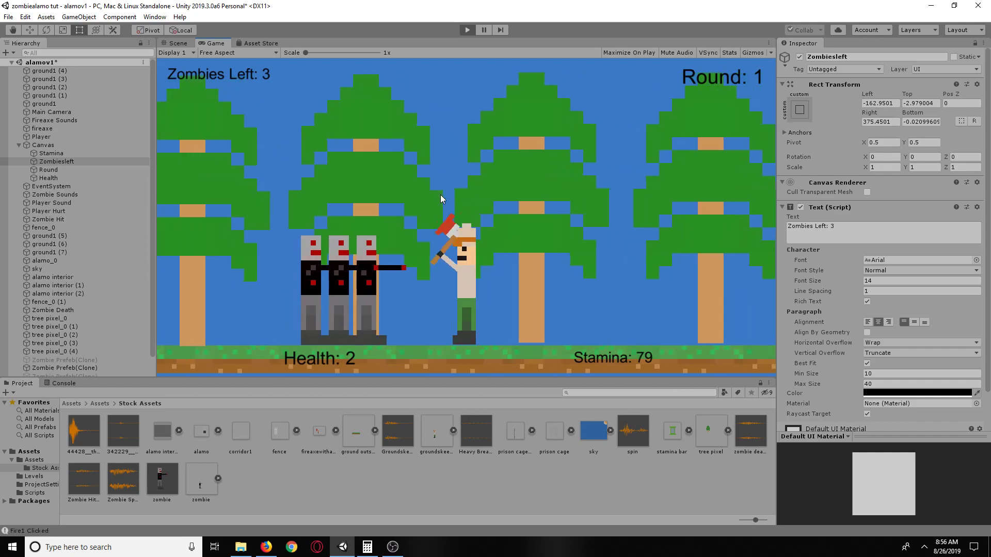
pyautogui.click(440, 194)
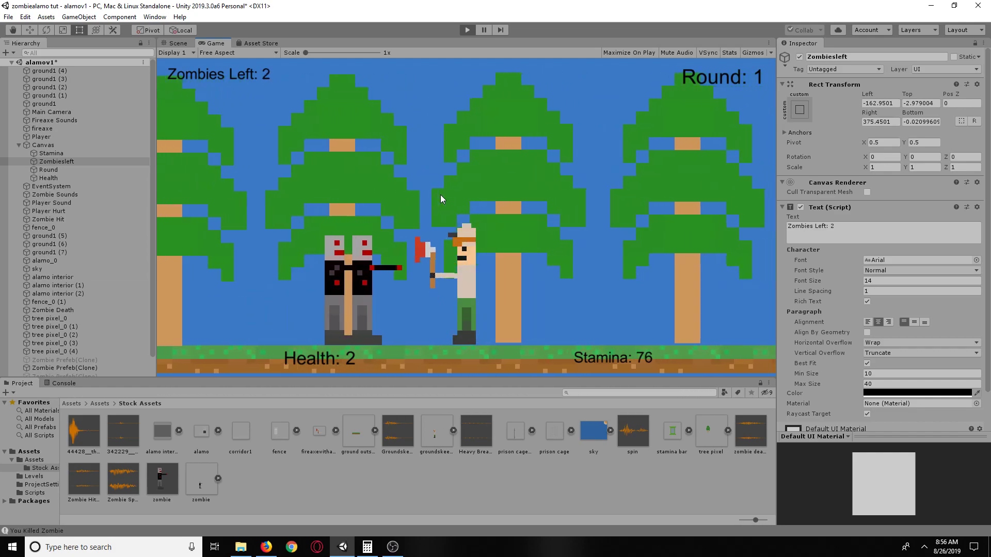
pyautogui.click(441, 194)
pyautogui.press('d')
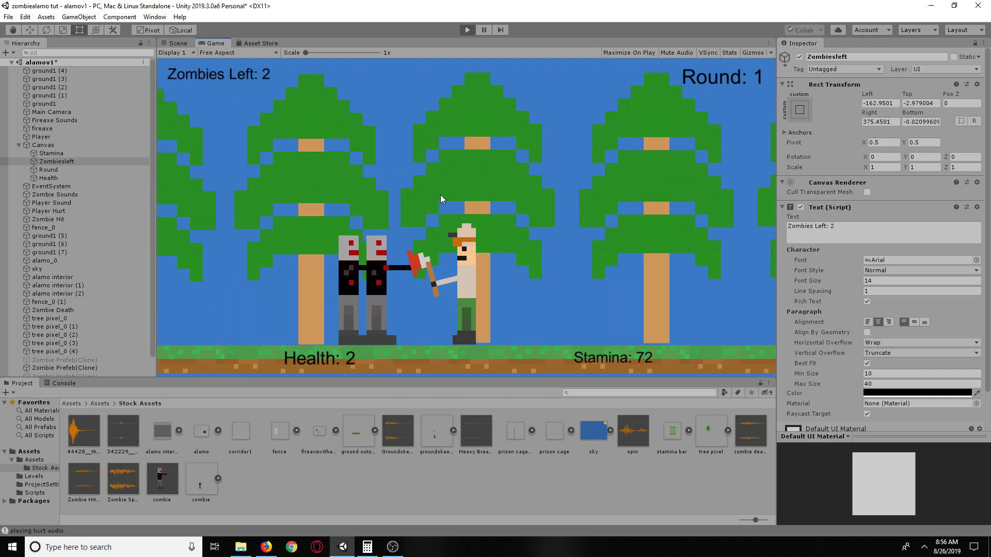
pyautogui.press('a')
pyautogui.click(440, 194)
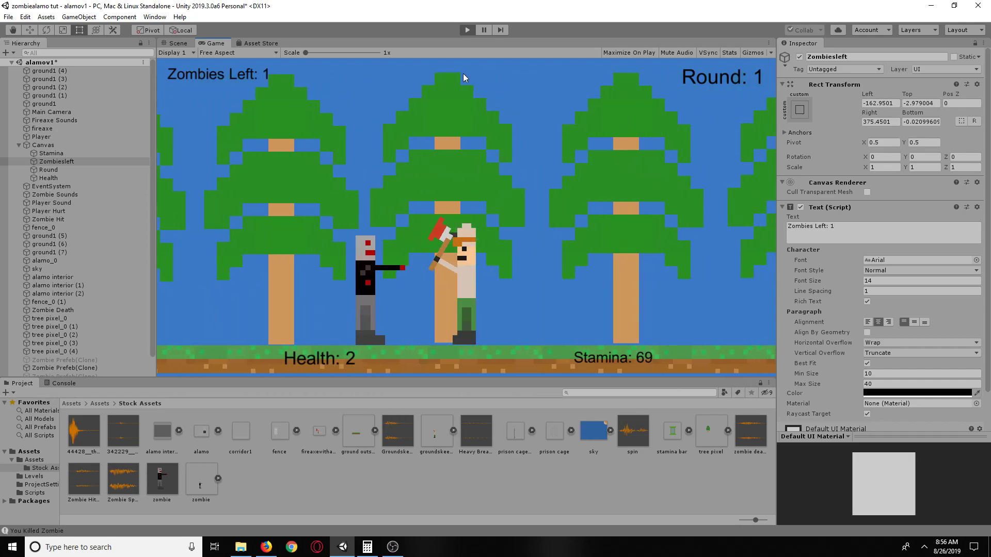
pyautogui.click(465, 31)
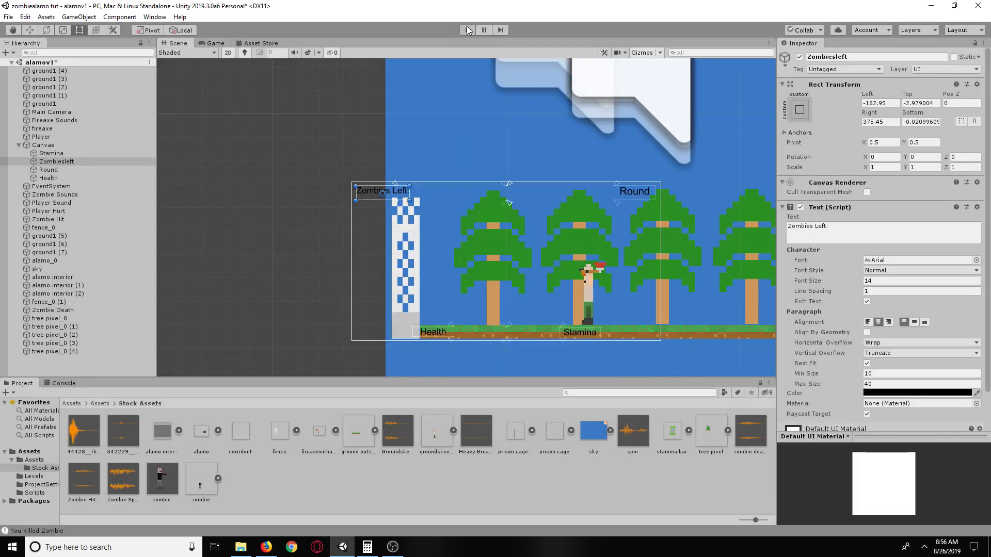
# Step: Lower the middle tree, tree pixel_0 (2), onto the grass at a Y position of about 0.387
pyautogui.click(592, 230)
pyautogui.click(642, 234)
pyautogui.scroll(10, 642, 234)
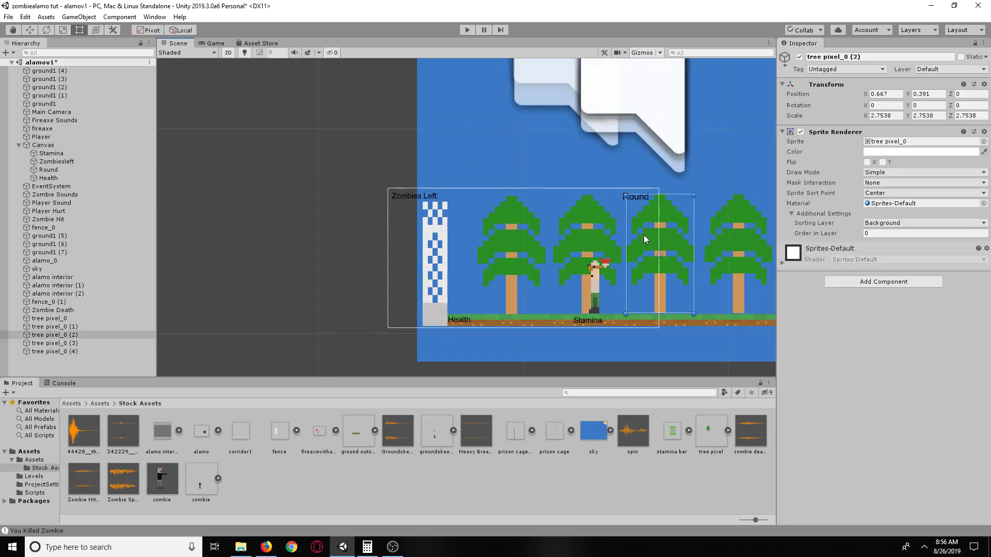
pyautogui.scroll(3, 690, 283)
pyautogui.moveTo(690, 283); pyautogui.dragTo(630, 195, button='middle')
pyautogui.moveTo(509, 125); pyautogui.dragTo(509, 132)
pyautogui.scroll(-5, 509, 132)
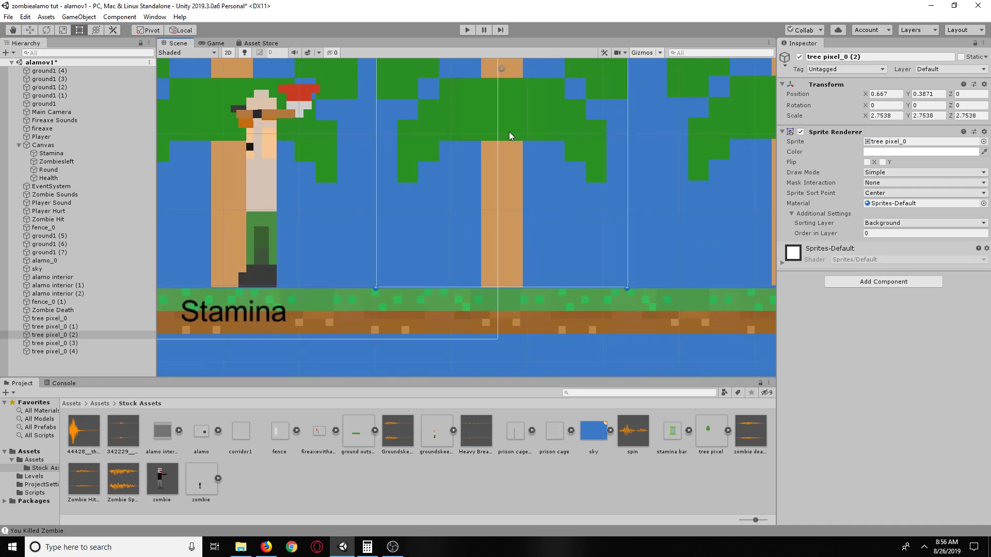
pyautogui.scroll(-2, 509, 132)
pyautogui.moveTo(554, 177); pyautogui.dragTo(518, 334, button='middle')
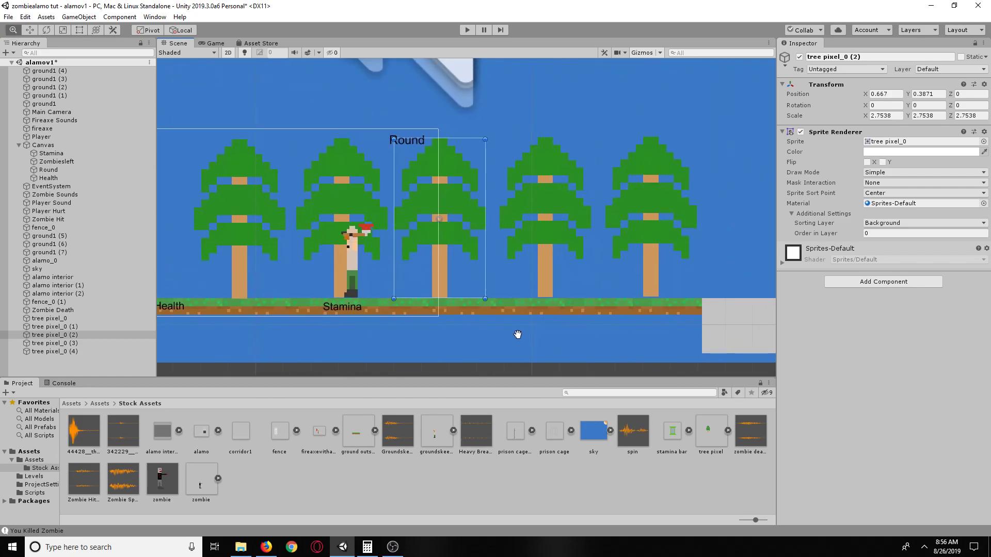
pyautogui.scroll(-1, 519, 339)
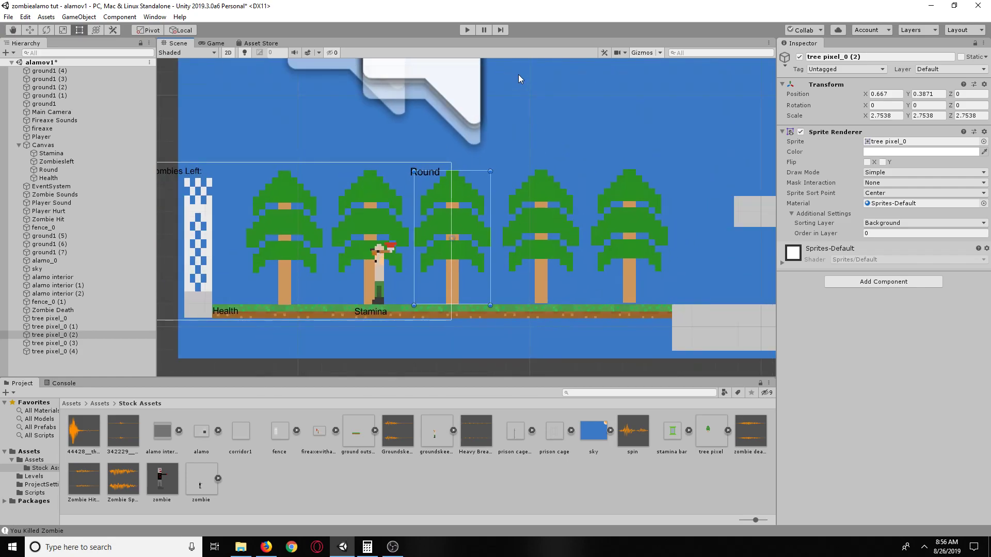
# Step: Lower tree pixel_0 (1) onto the grass, at a position of about X 1.047, Y 0.386
pyautogui.click(537, 250)
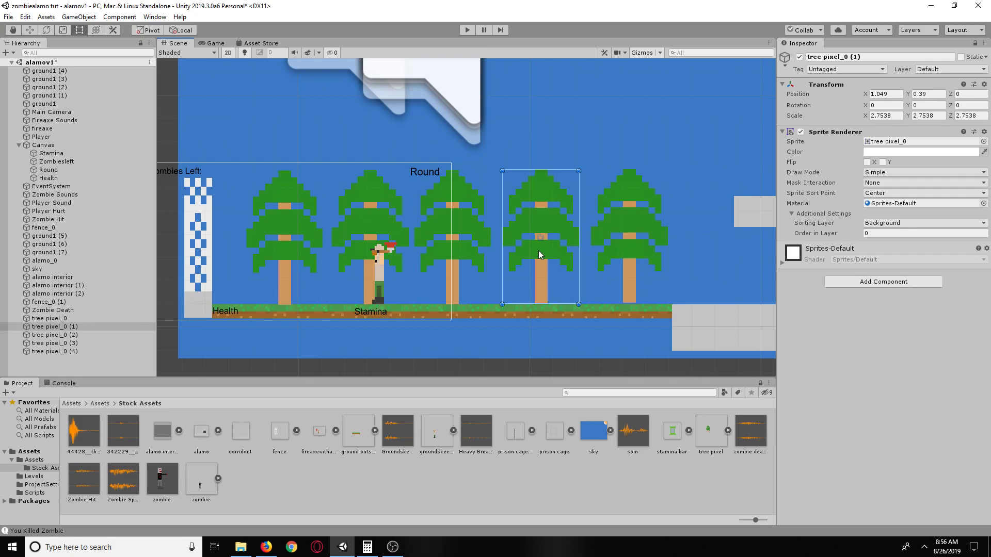
pyautogui.scroll(4, 538, 252)
pyautogui.scroll(-2, 523, 137)
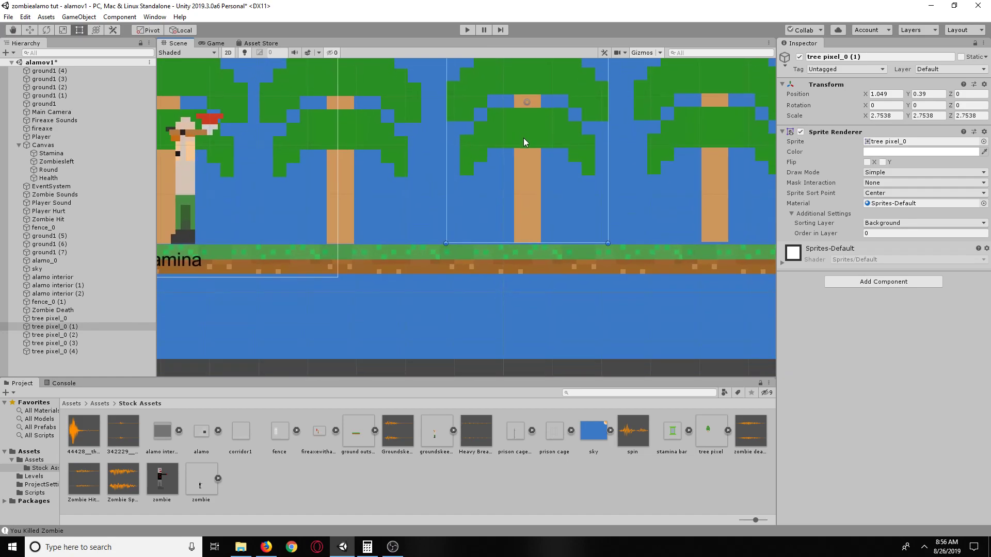
pyautogui.scroll(3, 535, 194)
pyautogui.moveTo(535, 194); pyautogui.dragTo(535, 200)
pyautogui.scroll(1, 544, 204)
pyautogui.scroll(-6, 546, 205)
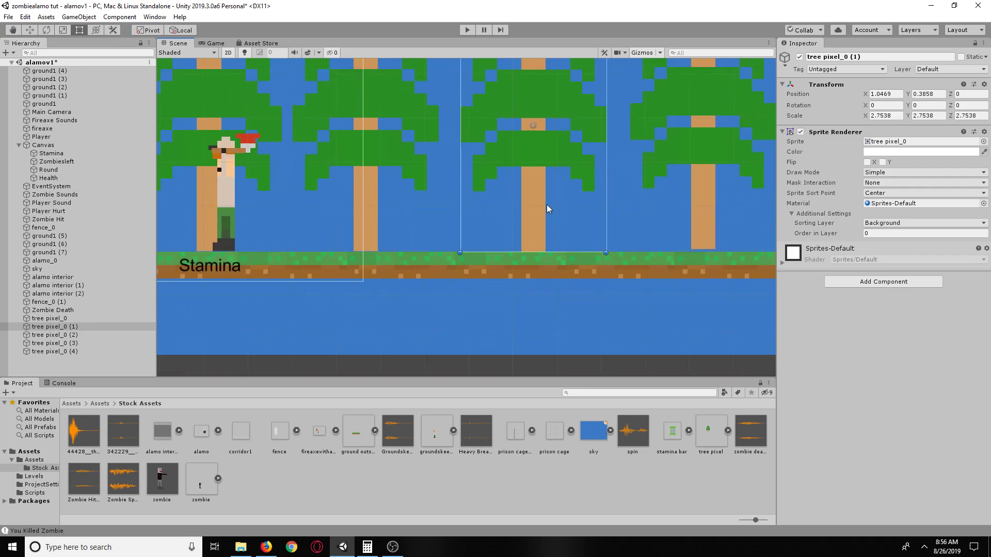
pyautogui.scroll(-1, 633, 174)
# Step: Lower the last tree, tree pixel_0, onto the grass at about X 1.433, Y 0.386
pyautogui.click(634, 173)
pyautogui.scroll(8, 636, 175)
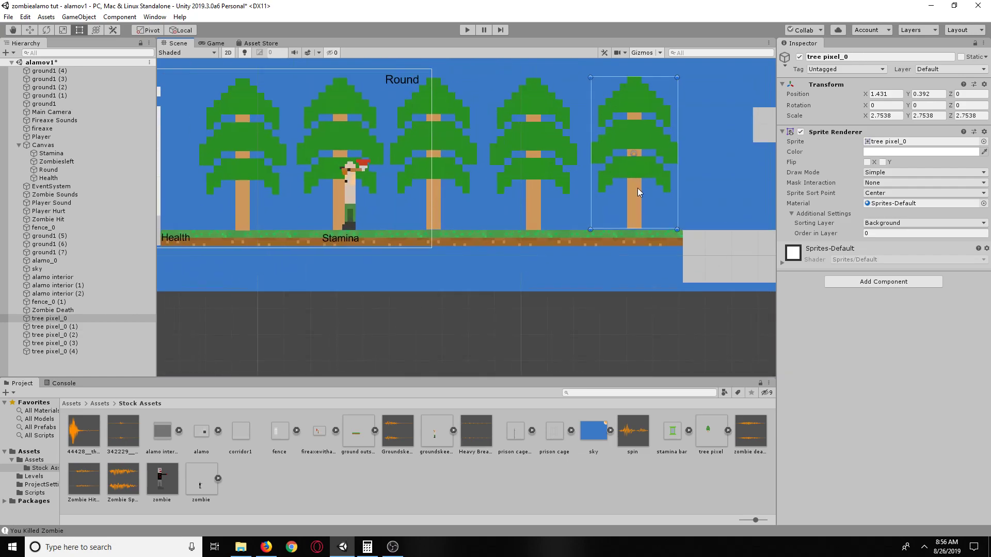
pyautogui.scroll(2, 608, 236)
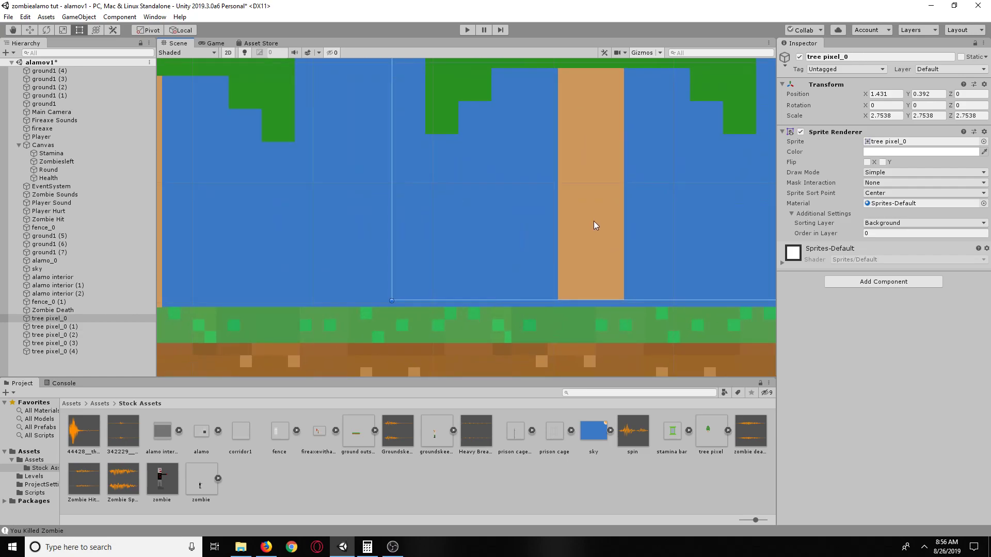
pyautogui.moveTo(594, 222); pyautogui.dragTo(594, 229)
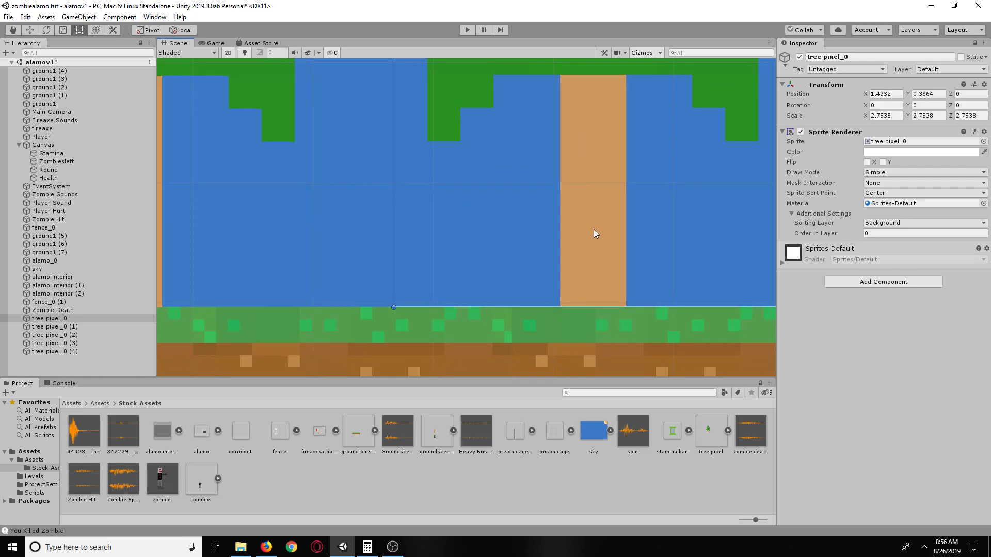
pyautogui.scroll(-6, 593, 228)
pyautogui.scroll(-6, 593, 228)
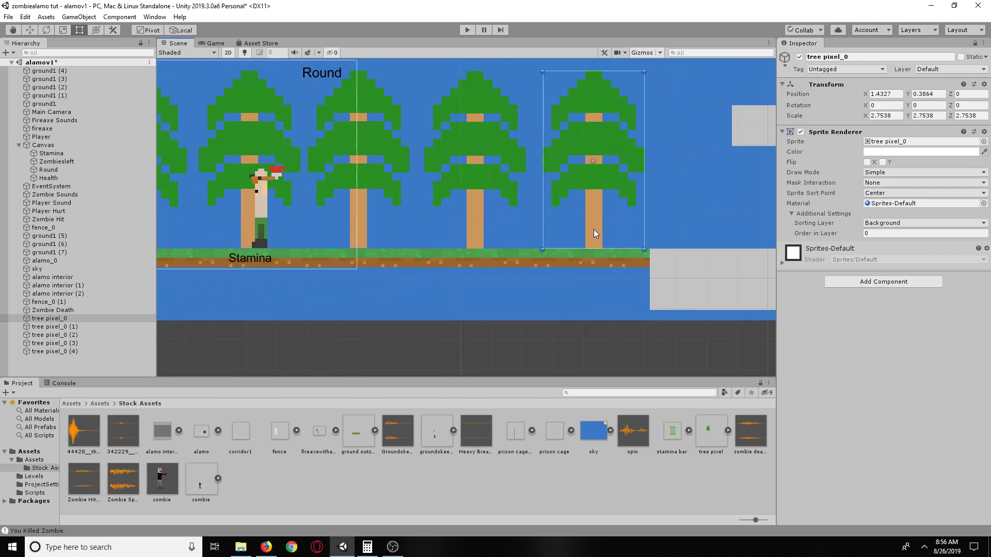
# Step: Nudge tree pixel_0 (3), the tree behind the player, to a position of about X 0.312, Y 0.388
pyautogui.scroll(2, 483, 261)
pyautogui.scroll(6, 483, 261)
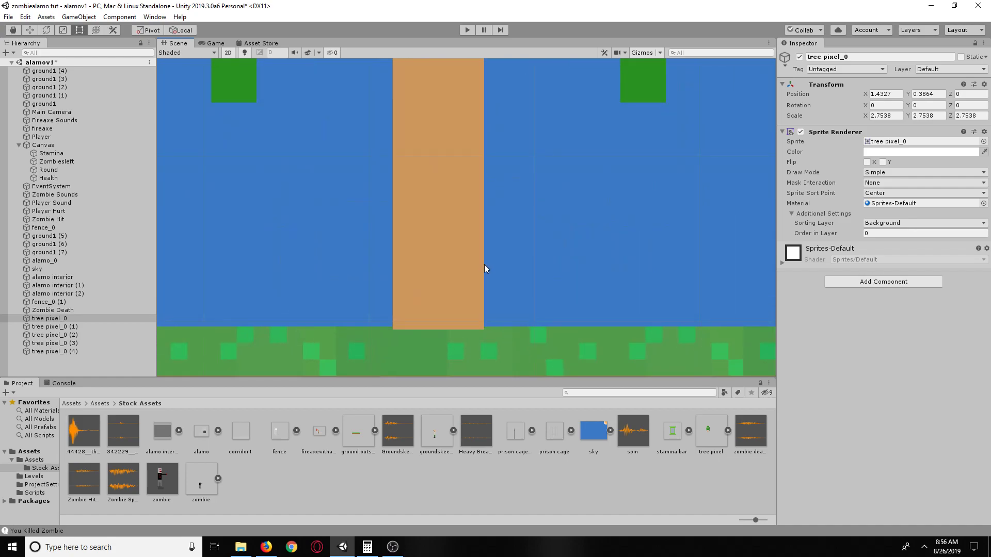
pyautogui.press('Right')
pyautogui.press('Right')
pyautogui.press('Right')
pyautogui.press('Right')
pyautogui.press('Right')
pyautogui.press('Right')
pyautogui.moveTo(549, 257); pyautogui.dragTo(363, 293, button='middle')
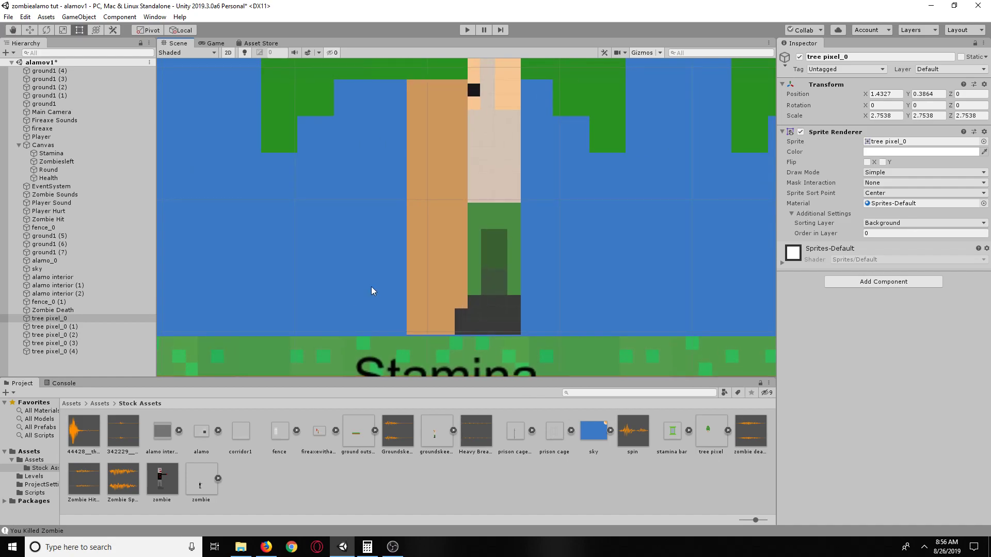
pyautogui.click(411, 252)
pyautogui.click(418, 245)
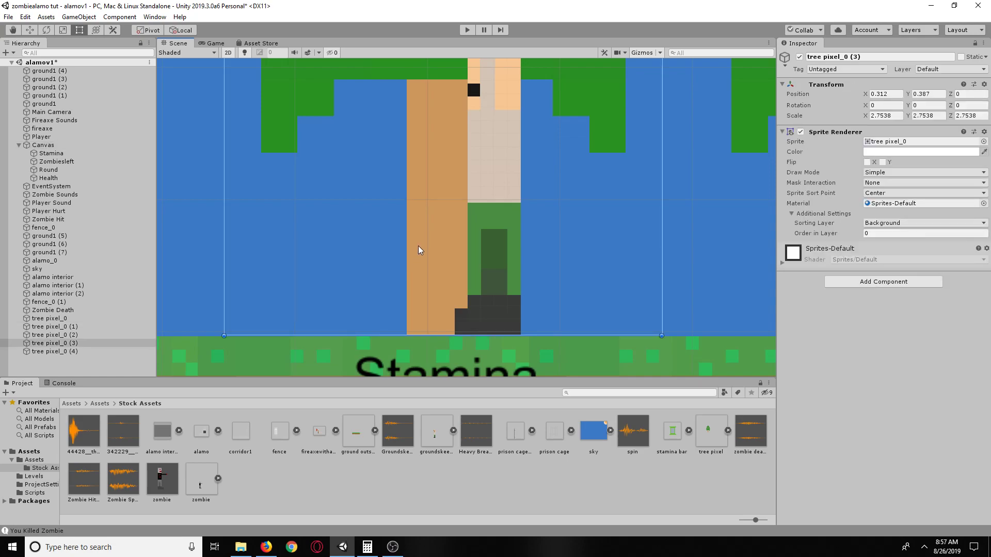
pyautogui.moveTo(418, 246); pyautogui.dragTo(416, 245)
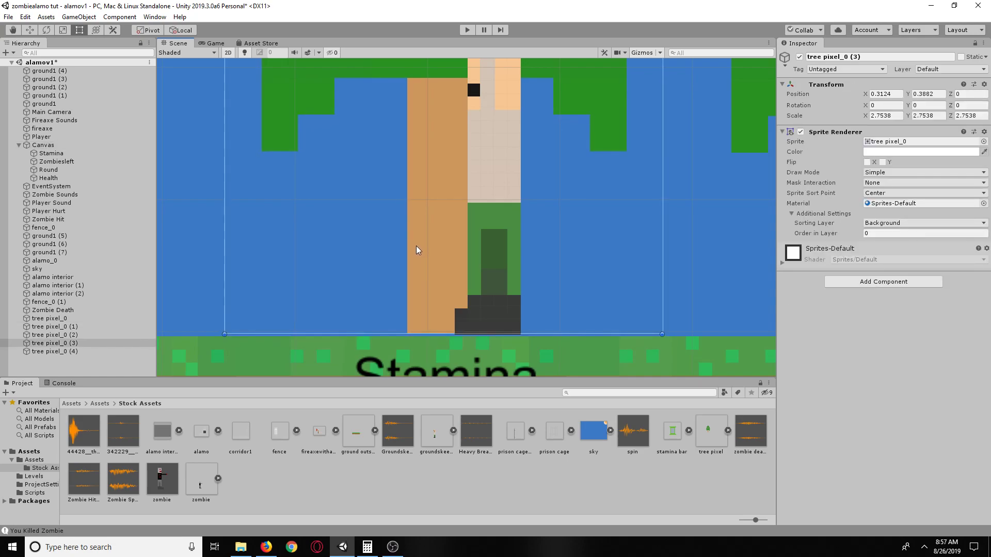
pyautogui.scroll(-1, 416, 245)
pyautogui.scroll(-6, 416, 245)
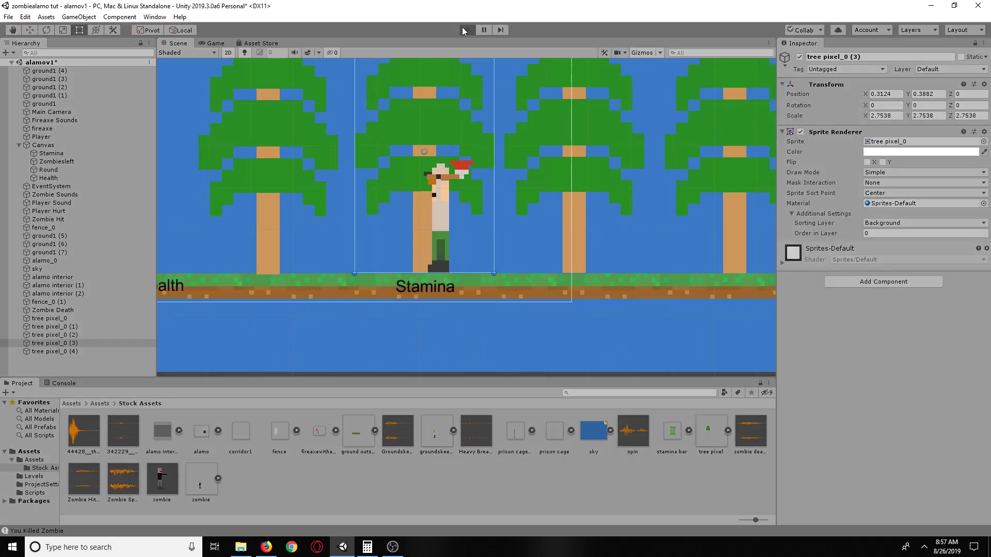
# Step: Run the game and walk the player back and forth past the trees to check their placement and layering
pyautogui.click(462, 29)
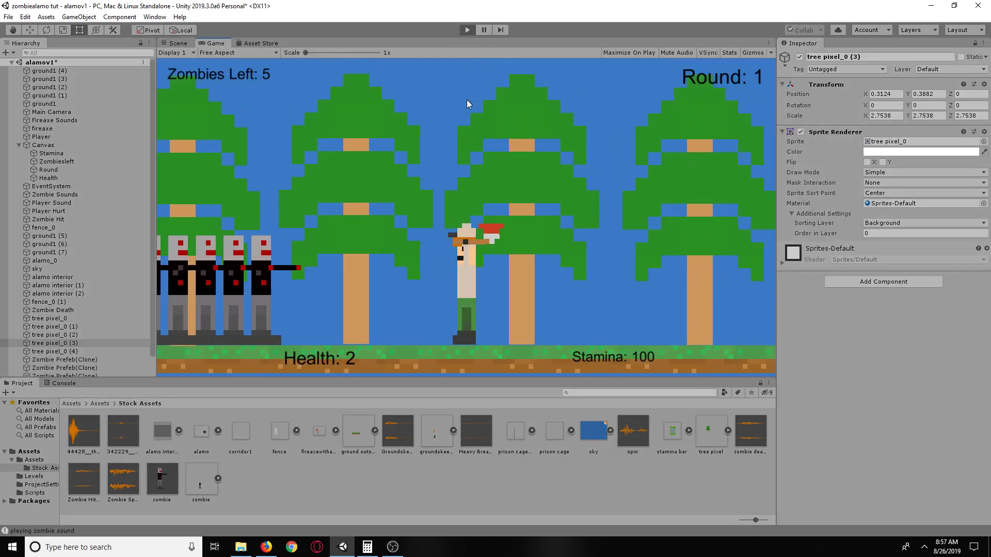
pyautogui.press('d')
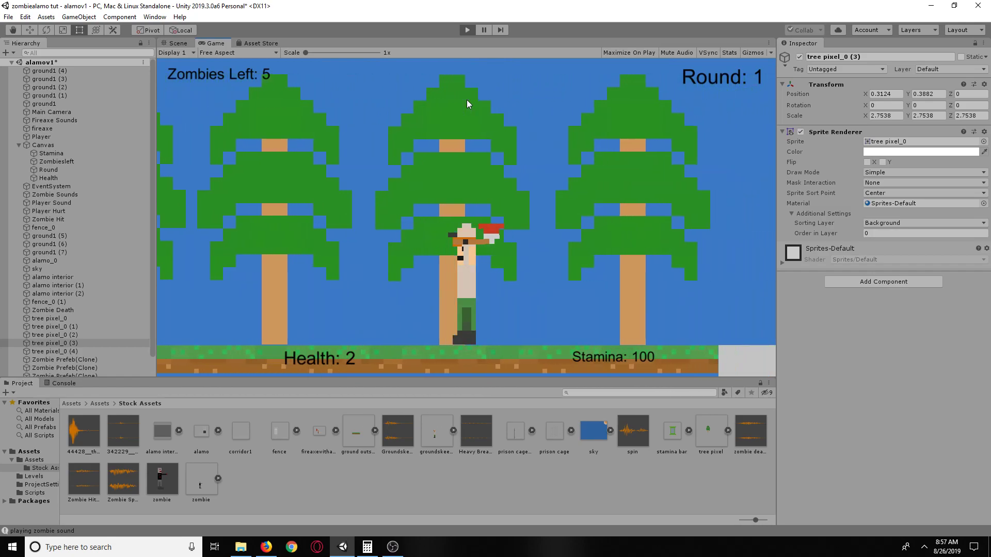
pyautogui.press('a')
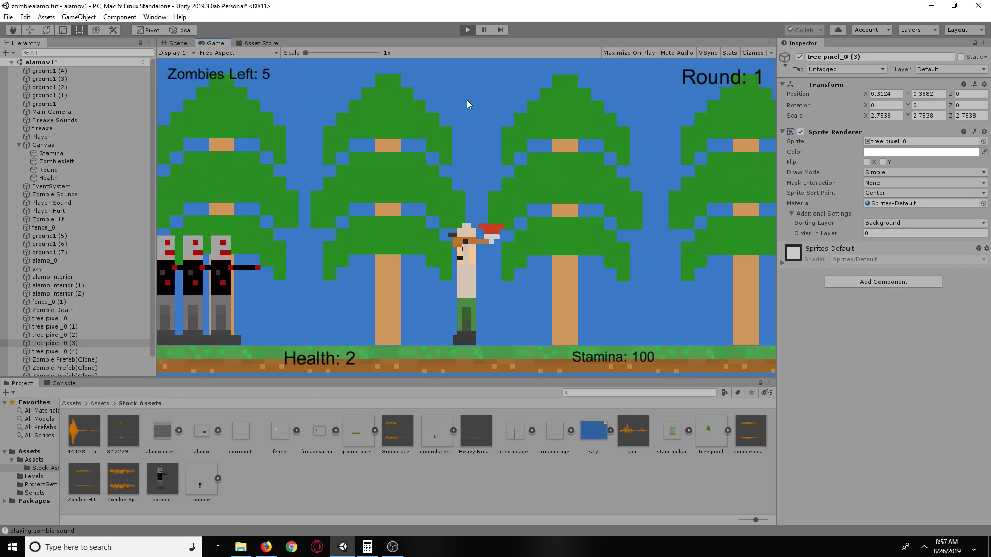
pyautogui.press('a')
pyautogui.click(462, 144)
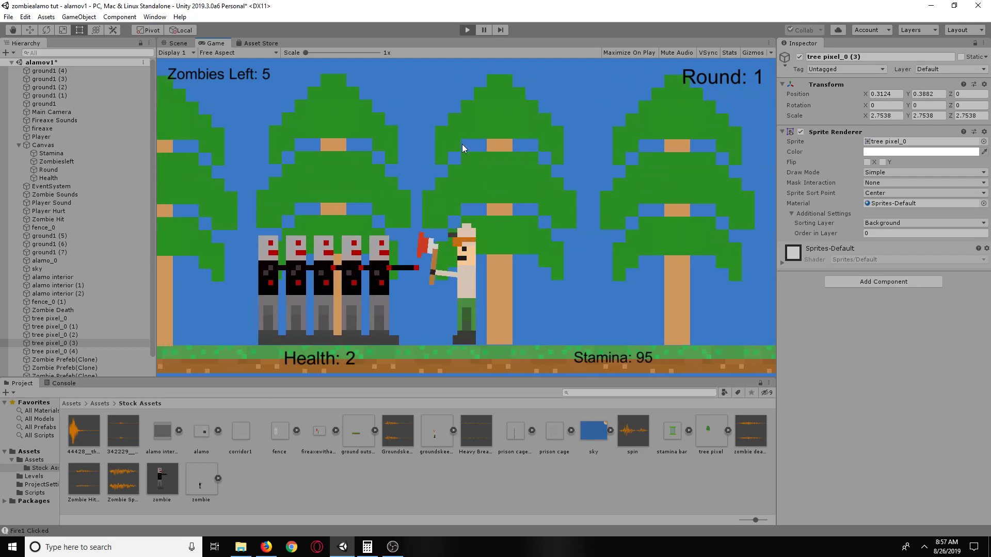
pyautogui.press('d')
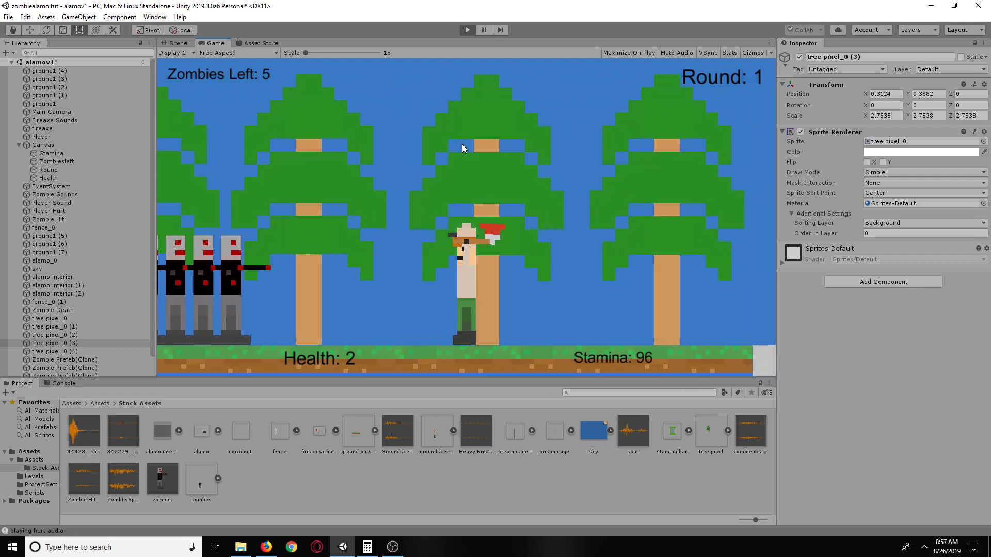
pyautogui.press('d')
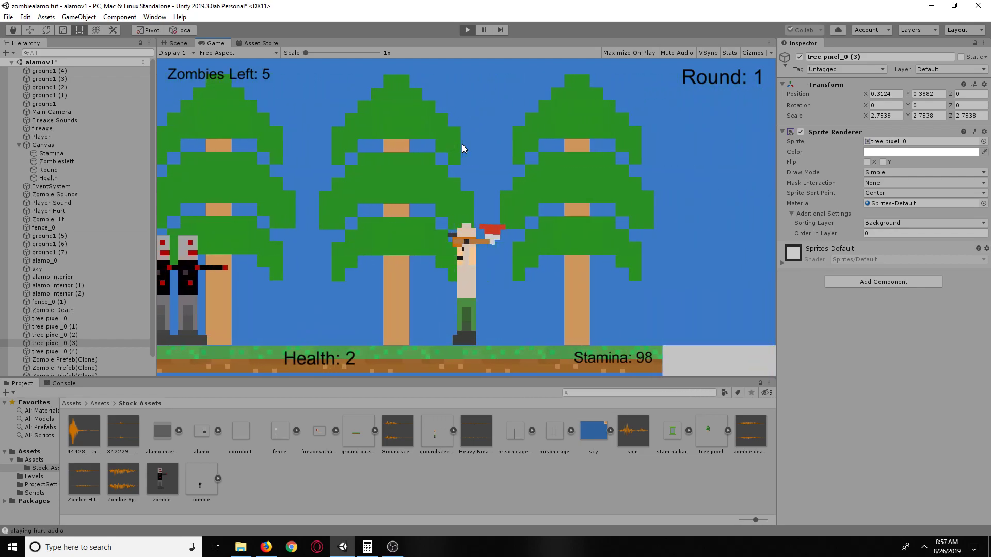
pyautogui.press('a')
# Step: Fight the round 1 zombies with the fire axe until all are killed, checking the labels and background
pyautogui.click(456, 188)
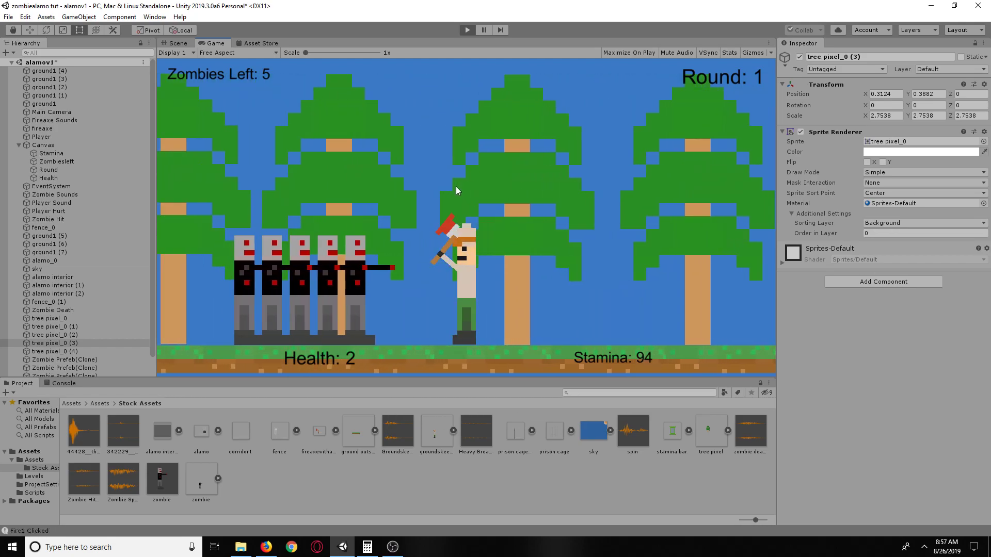
pyautogui.press('d')
pyautogui.press('a')
pyautogui.click(456, 187)
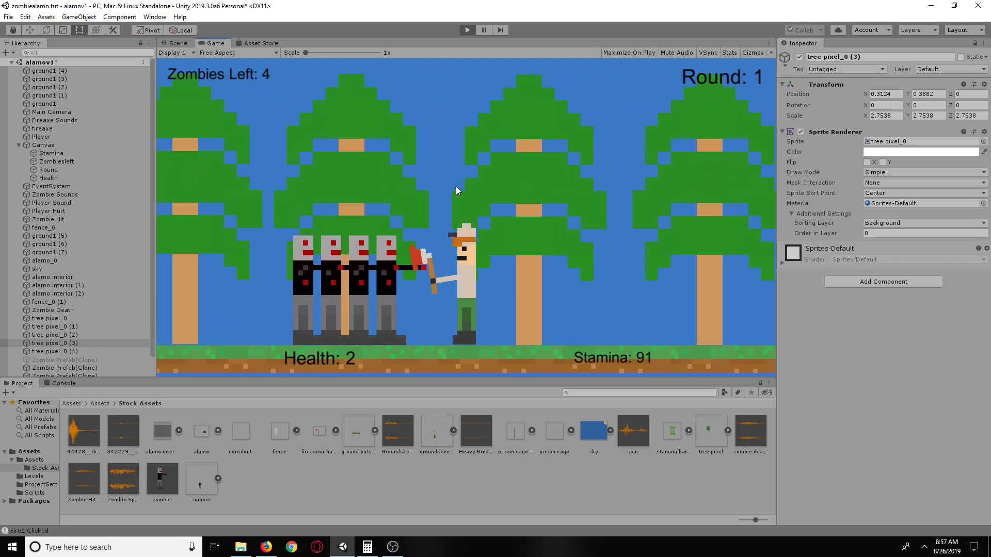
pyautogui.press('d')
pyautogui.press('a')
pyautogui.click(456, 187)
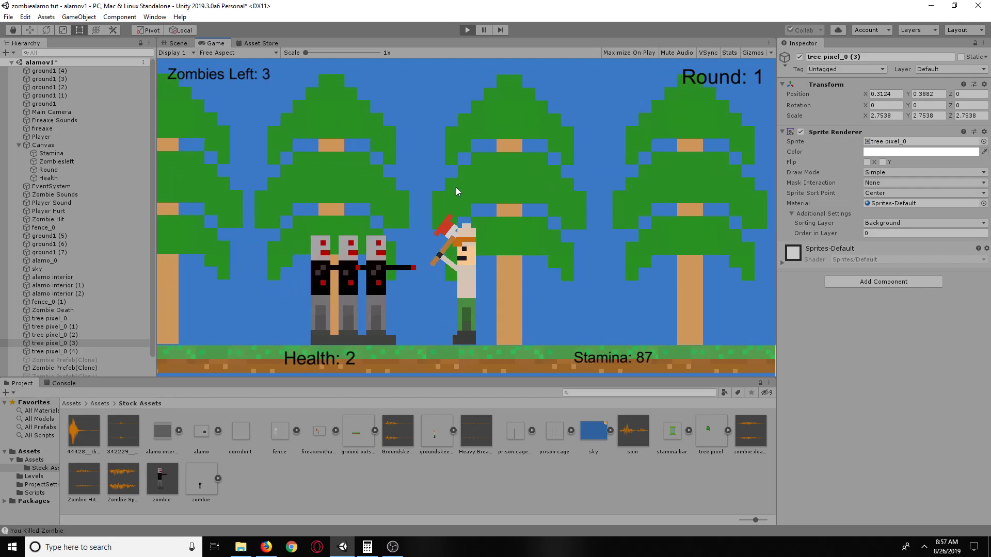
pyautogui.press('d')
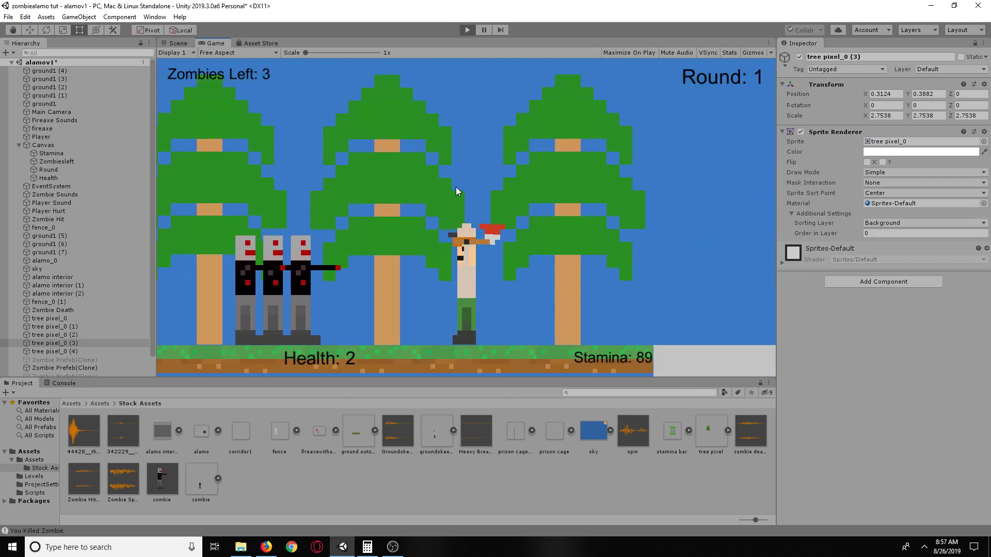
pyautogui.press('d')
pyautogui.press('d')
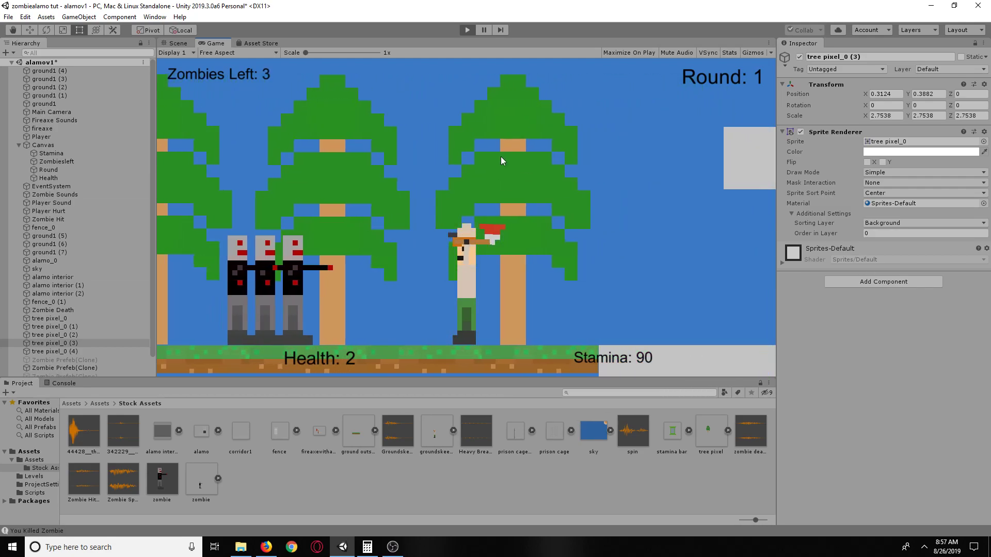
pyautogui.click(459, 253)
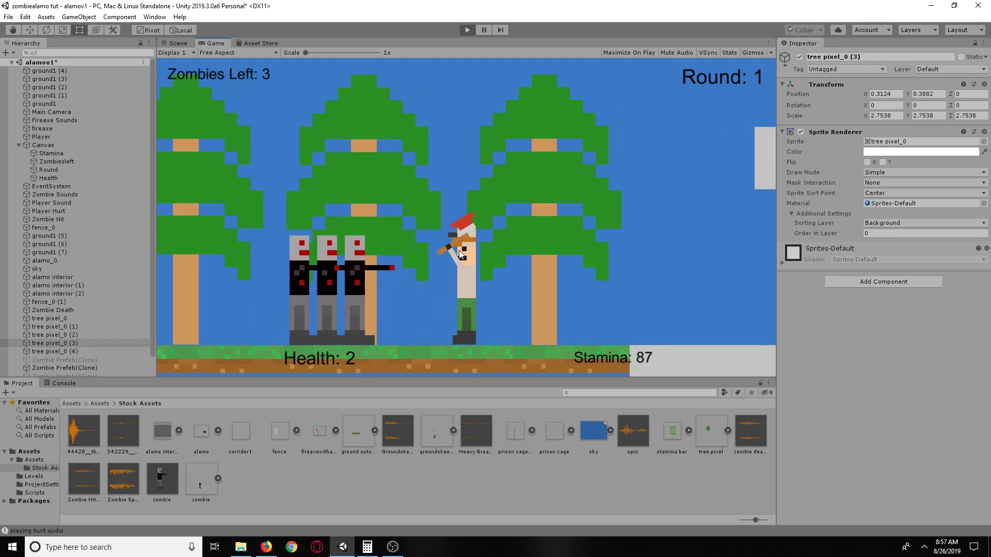
pyautogui.click(459, 254)
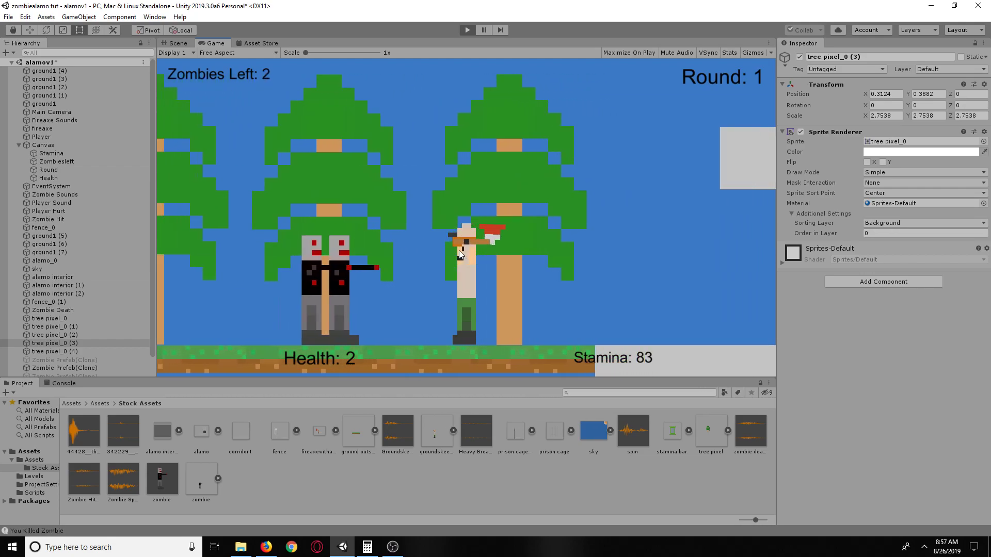
pyautogui.click(459, 254)
pyautogui.click(461, 254)
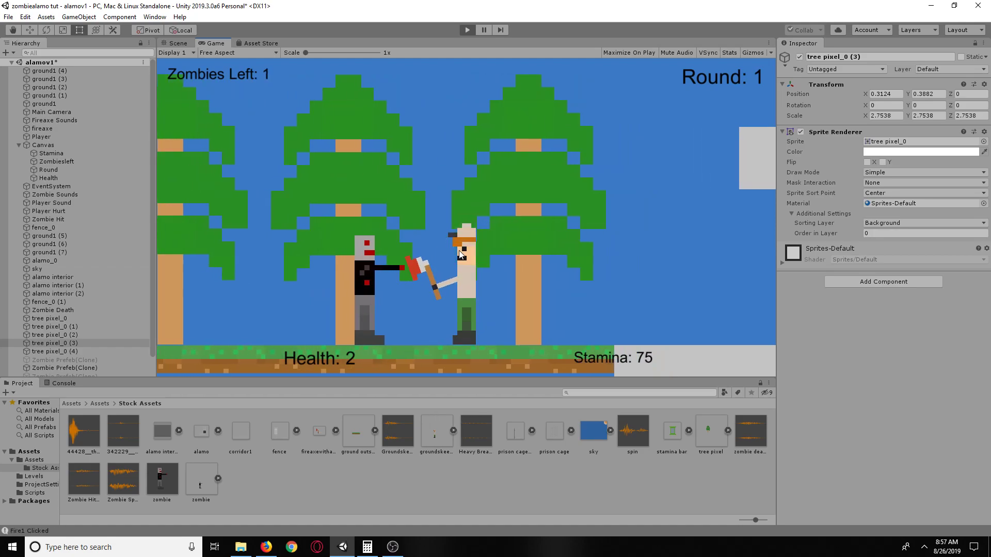
pyautogui.click(460, 253)
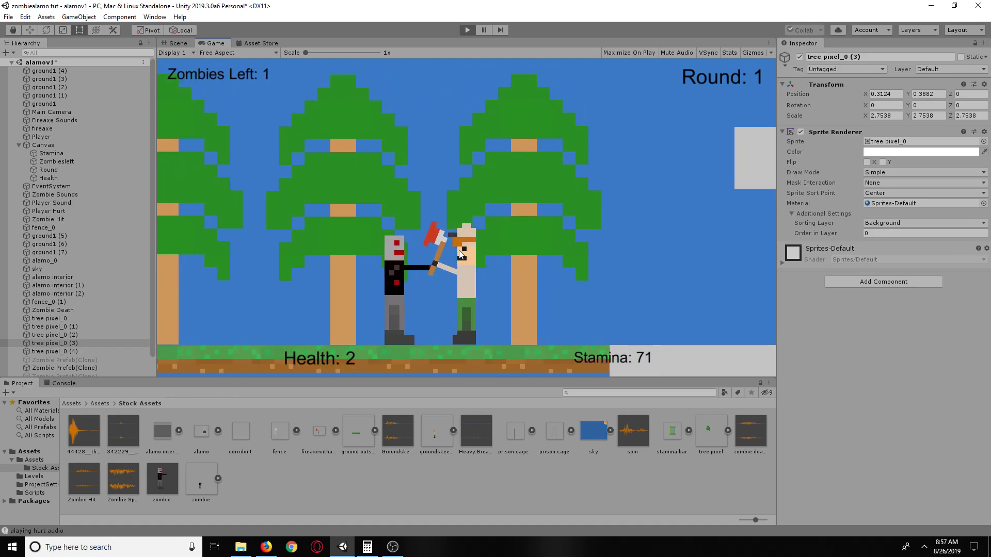
pyautogui.click(461, 254)
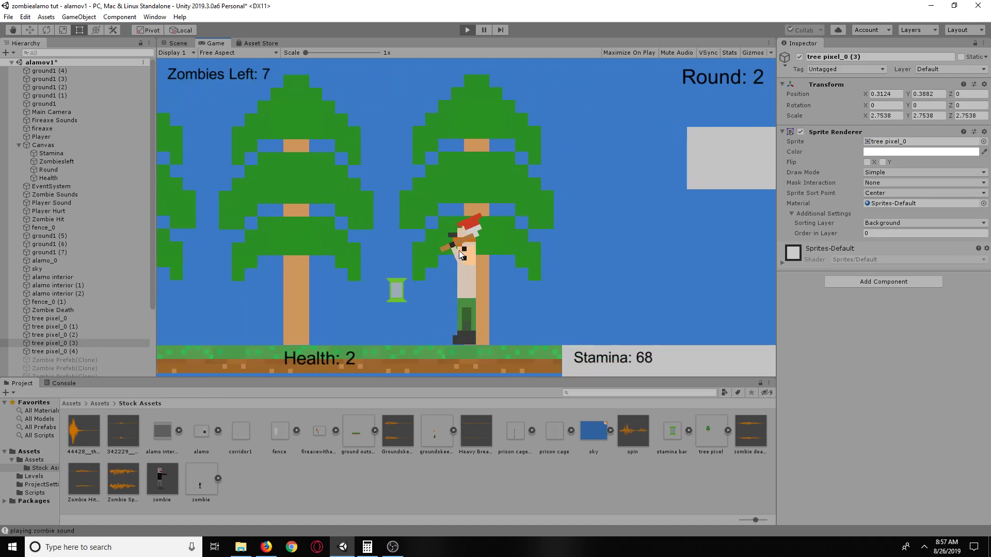
# Step: Walk the player over to the alamo building to check that area, and stop the game
pyautogui.press('d')
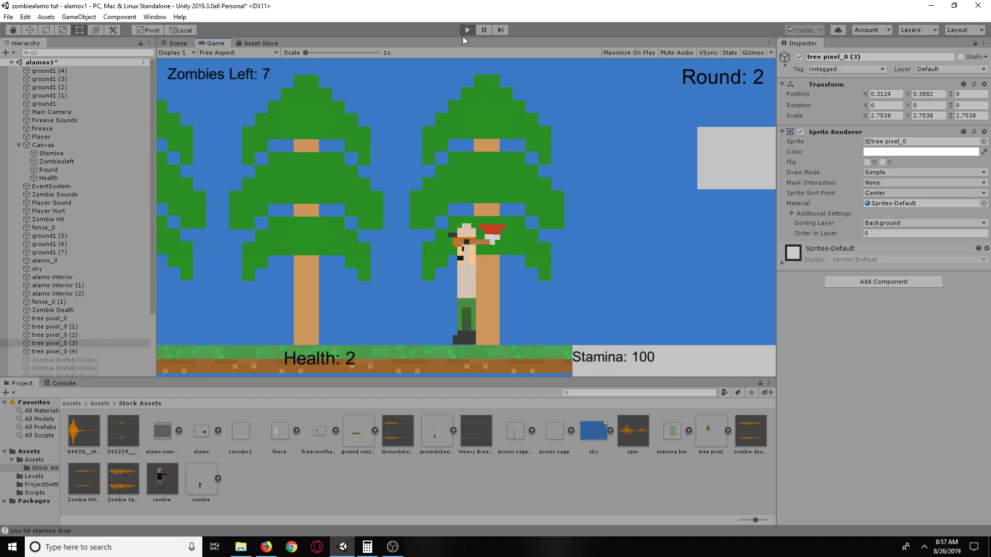
pyautogui.press('d')
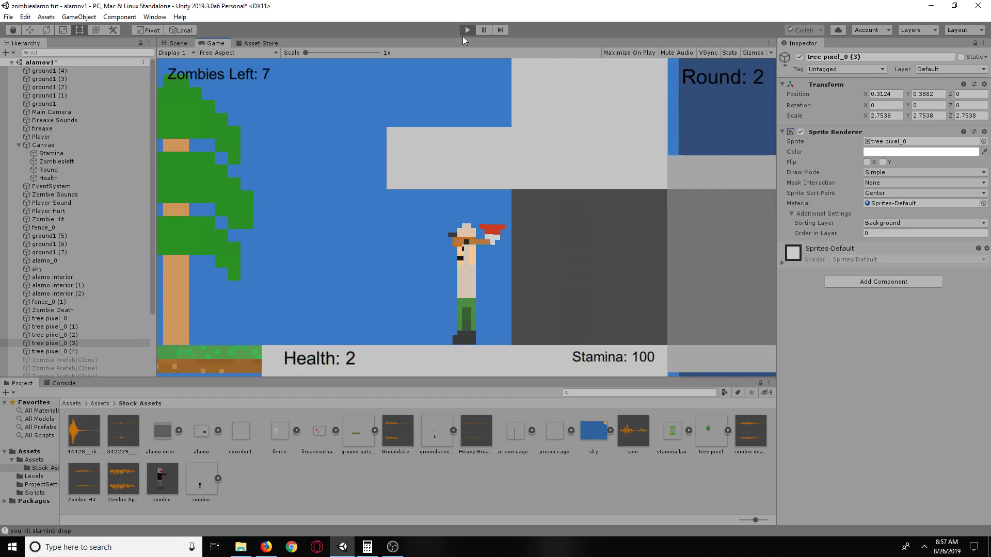
pyautogui.click(467, 30)
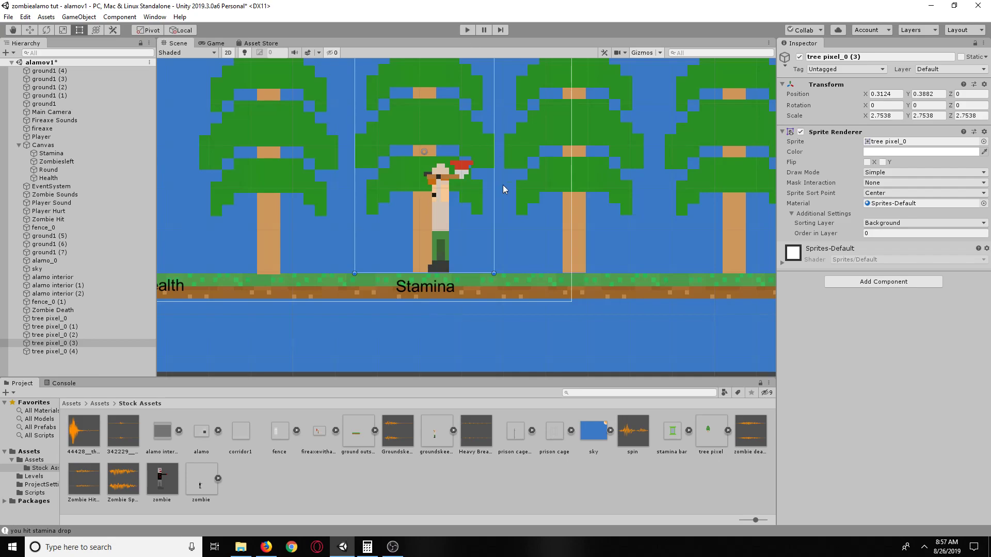
# Step: Enlarge the Stamina label's text box to a Right value of about -211 and a Top value of about -6.9
pyautogui.click(451, 293)
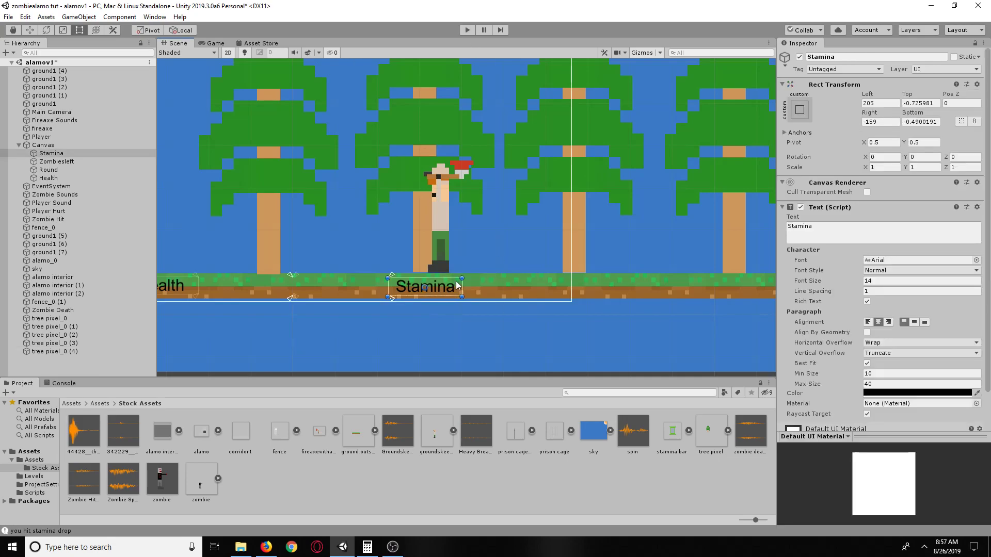
pyautogui.moveTo(462, 277); pyautogui.dragTo(474, 277)
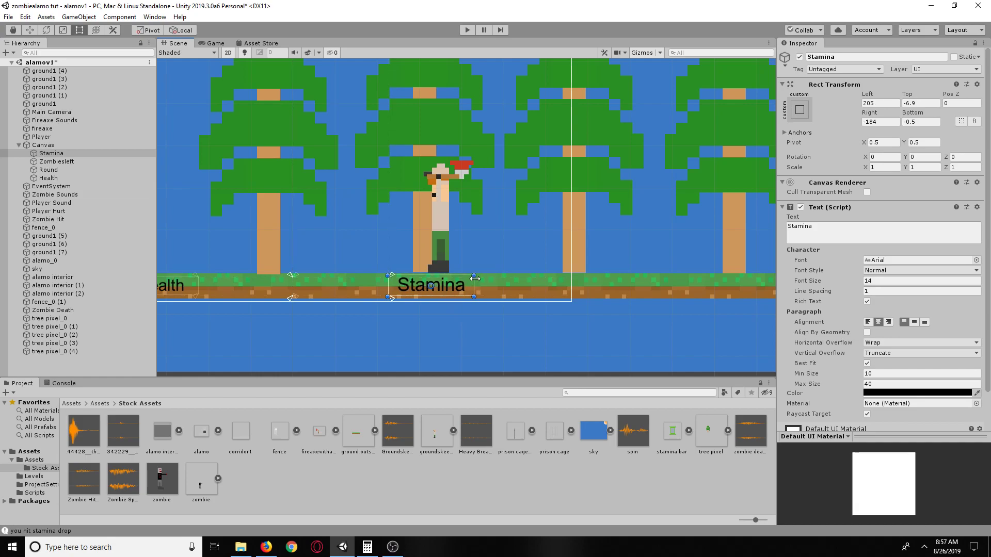
pyautogui.moveTo(475, 279); pyautogui.dragTo(486, 284)
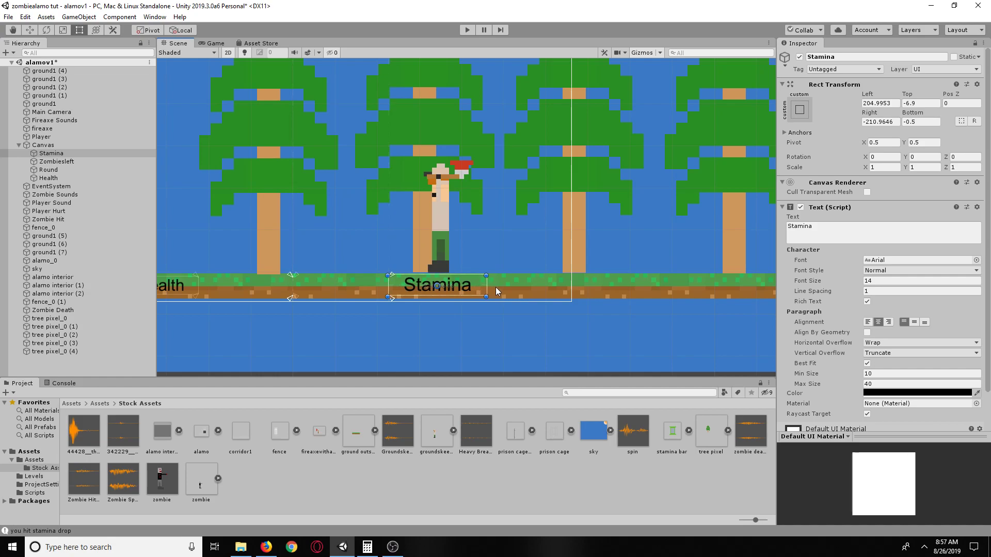
# Step: Playtest briefly against the zombies to check the enlarged Stamina label, and stop the game
pyautogui.click(464, 33)
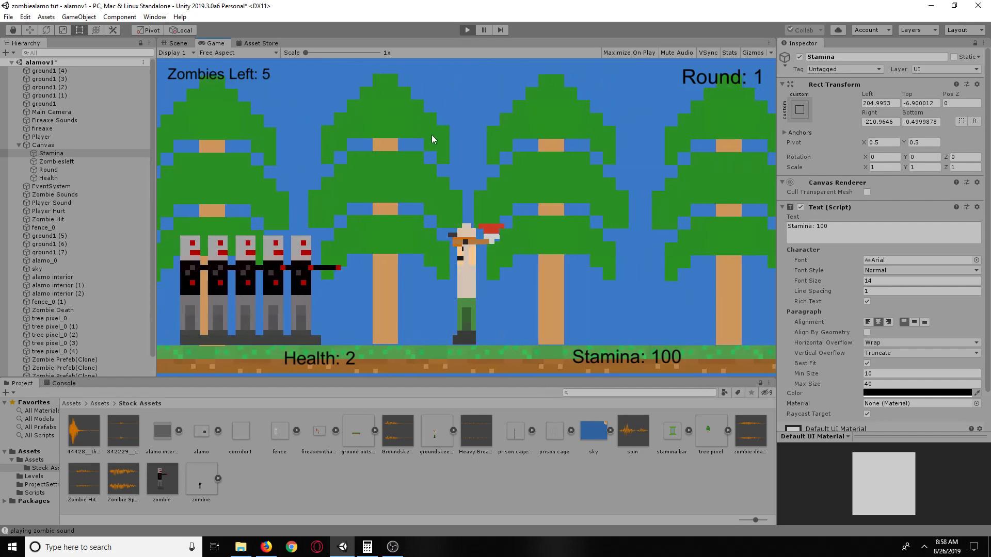
pyautogui.press('Left')
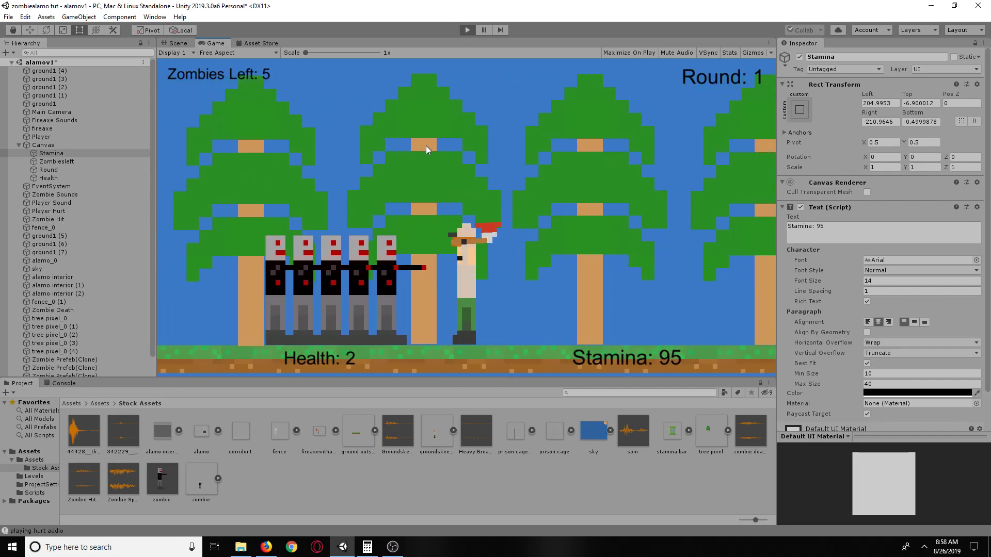
pyautogui.press('Right')
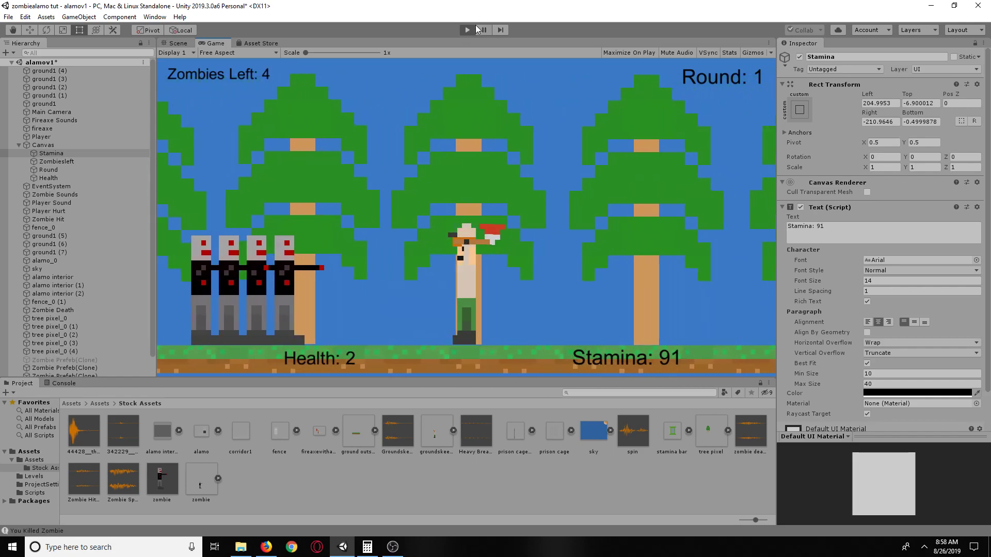
pyautogui.click(474, 30)
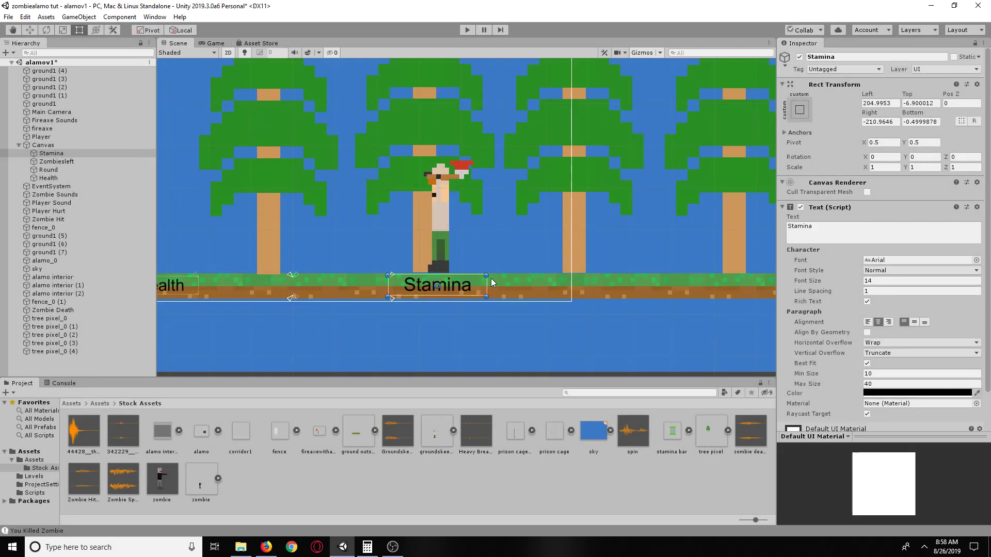
# Step: Shrink the Stamina label's box to about Right -191.4, Top -2.7, and check its text size in a short playtest
pyautogui.moveTo(486, 276); pyautogui.dragTo(476, 278)
pyautogui.click(465, 34)
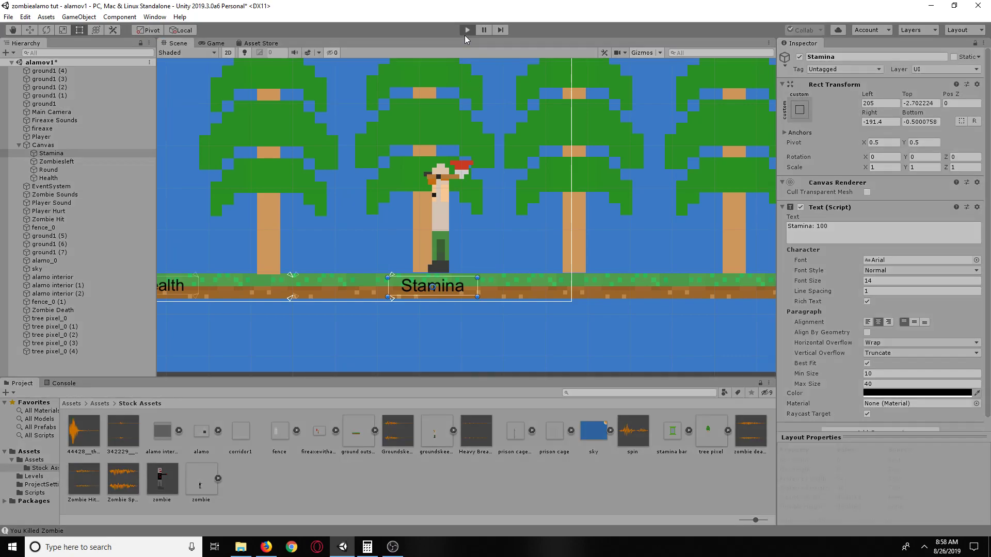
pyautogui.press('a')
pyautogui.press('d')
pyautogui.click(434, 179)
pyautogui.press('a')
pyautogui.press('d')
pyautogui.click(435, 178)
pyautogui.press('a')
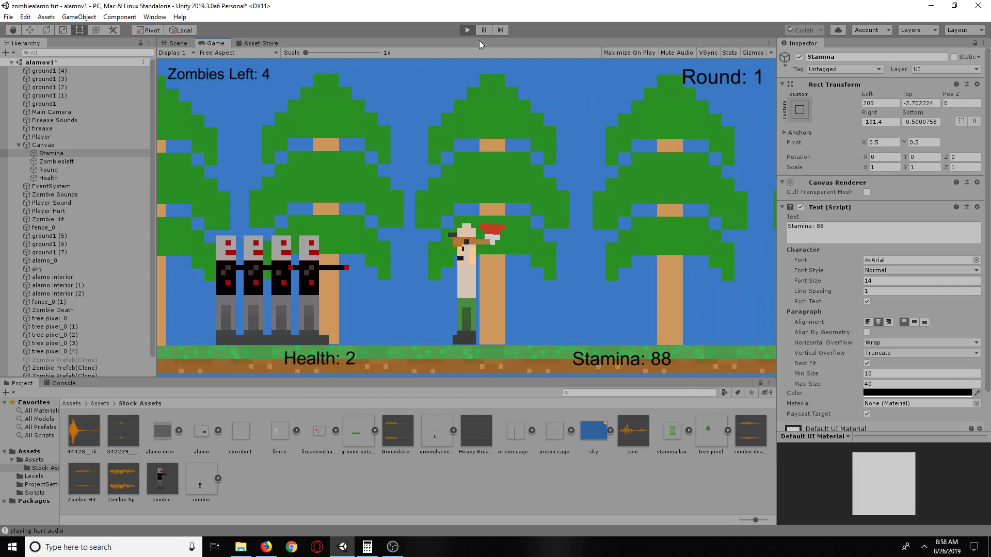
pyautogui.click(467, 30)
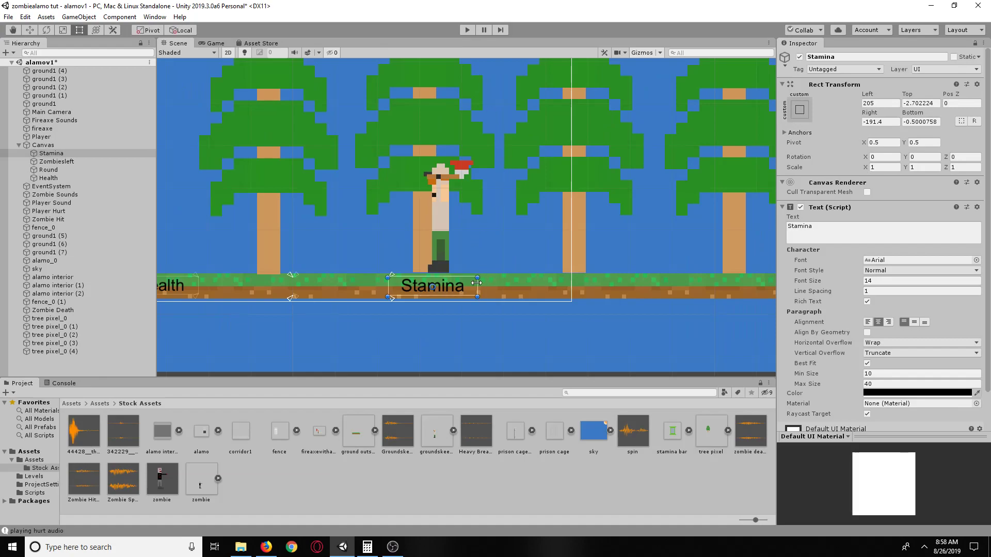
# Step: Widen the Stamina label's box to a Right value of about -205.9 and check it while fighting zombies in a playtest
pyautogui.moveTo(477, 283); pyautogui.dragTo(484, 286)
pyautogui.click(466, 31)
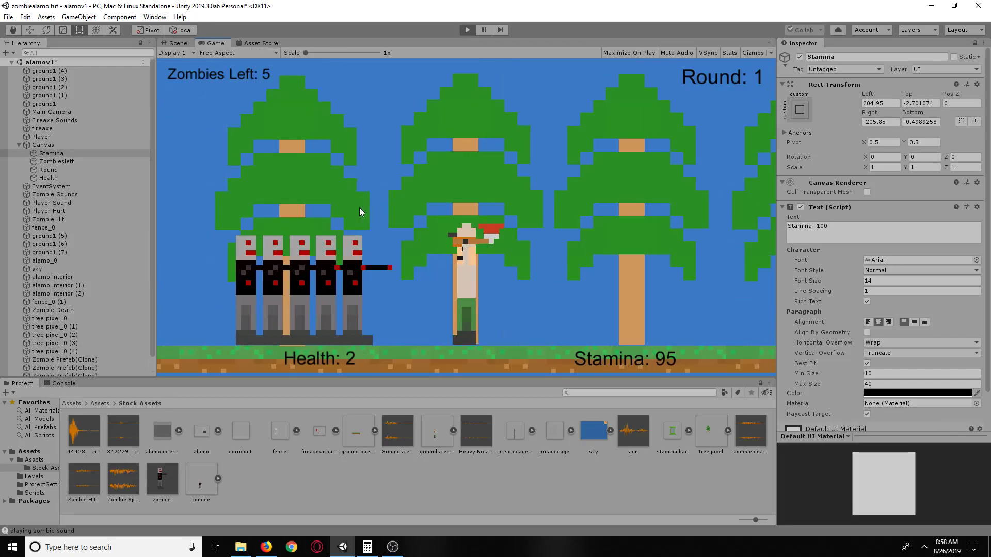
pyautogui.click(360, 208)
pyautogui.click(360, 207)
pyautogui.click(360, 209)
pyautogui.click(360, 209)
pyautogui.click(358, 208)
pyautogui.click(358, 208)
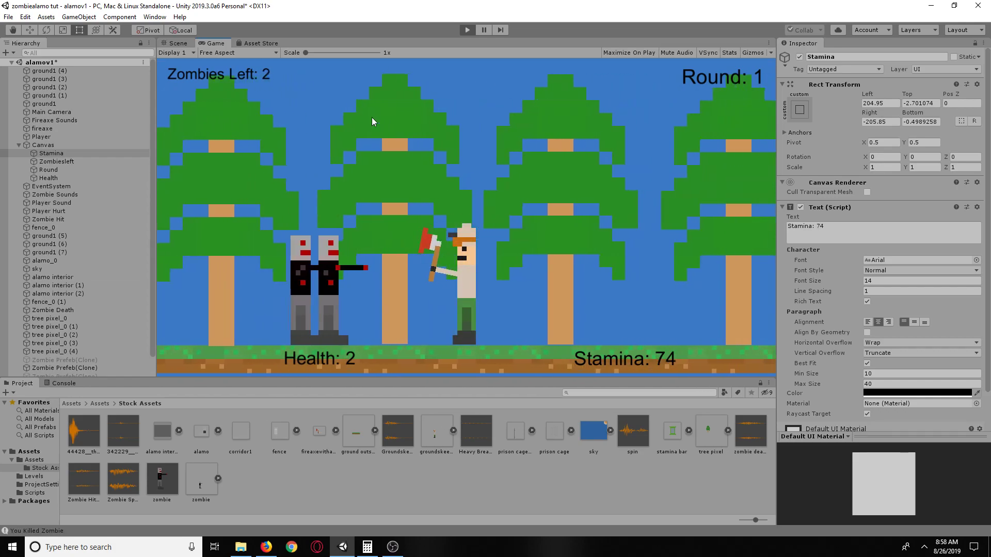
pyautogui.click(467, 30)
# Step: Enlarge the Zombiesleft label's text box to about Right 319.6, Top -2.95 and Bottom -7.35
pyautogui.scroll(3, 428, 302)
pyautogui.moveTo(188, 117); pyautogui.dragTo(339, 199, button='middle')
pyautogui.click(370, 194)
pyautogui.moveTo(416, 210); pyautogui.dragTo(441, 203)
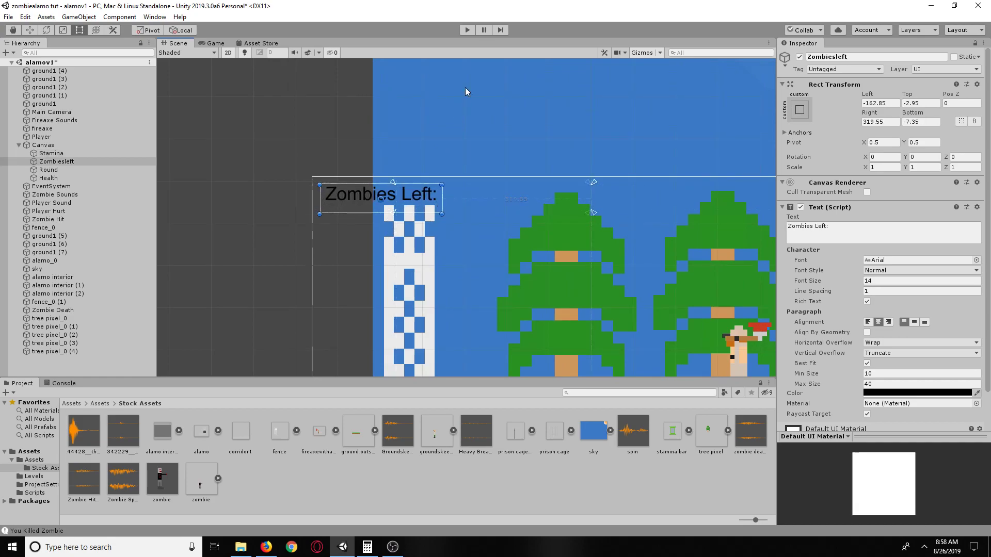
# Step: Playtest with a few axe swings to check the enlarged Zombies Left label, and stop the game
pyautogui.click(468, 30)
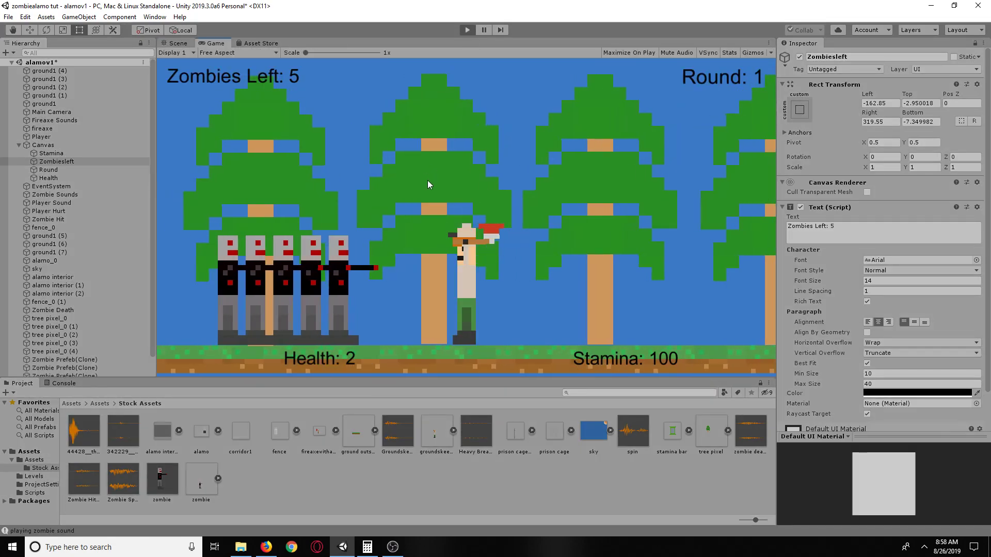
pyautogui.click(427, 180)
pyautogui.click(427, 184)
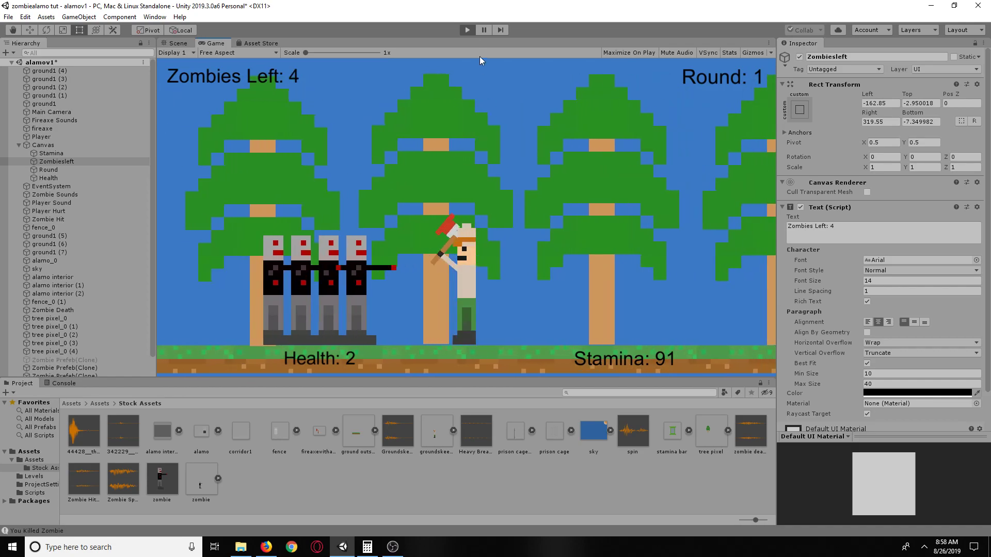
pyautogui.click(466, 31)
# Step: Resize the Zombiesleft label's box to about Right 279.4, Top -7.75 and Bottom -12.15, and check it in a short playtest
pyautogui.moveTo(444, 194); pyautogui.dragTo(462, 202)
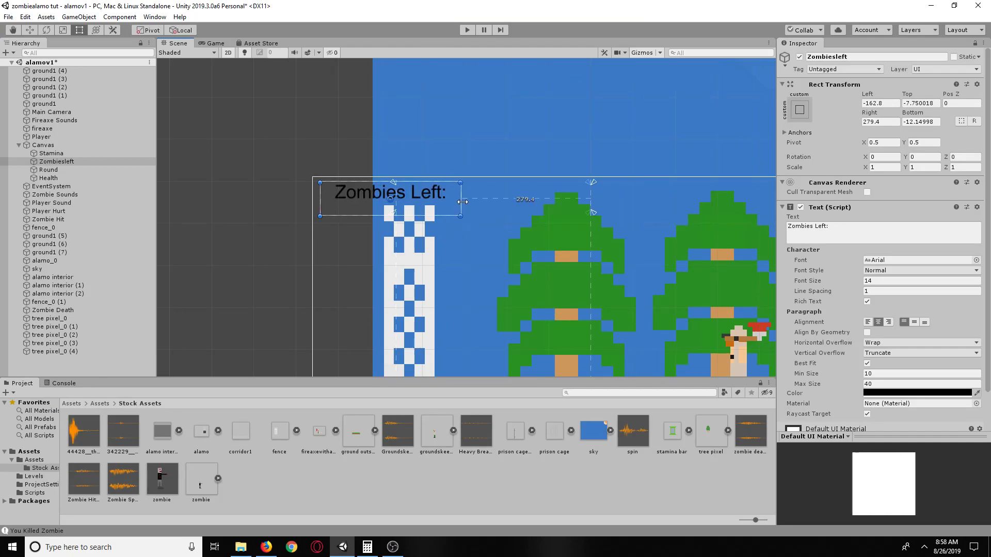
pyautogui.click(468, 30)
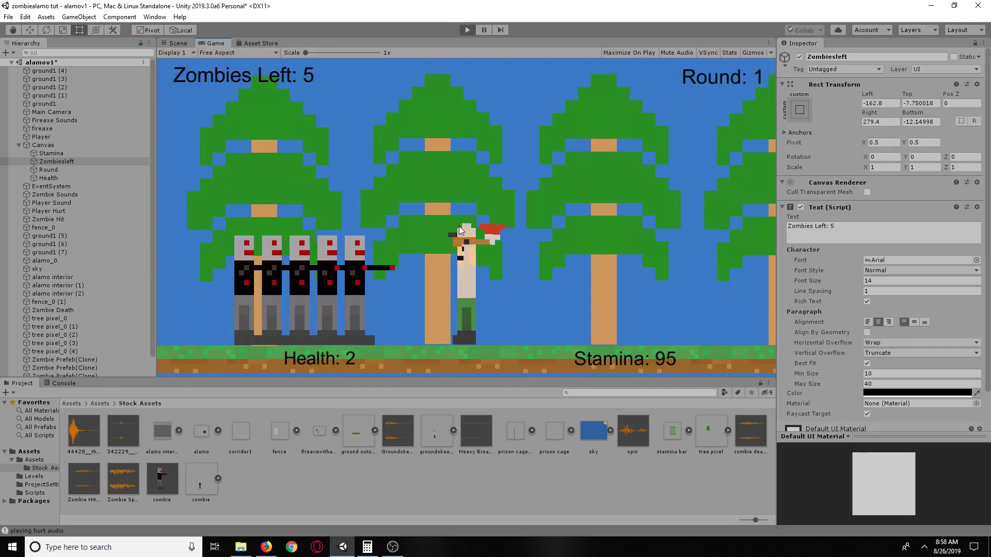
pyautogui.click(460, 226)
pyautogui.click(459, 226)
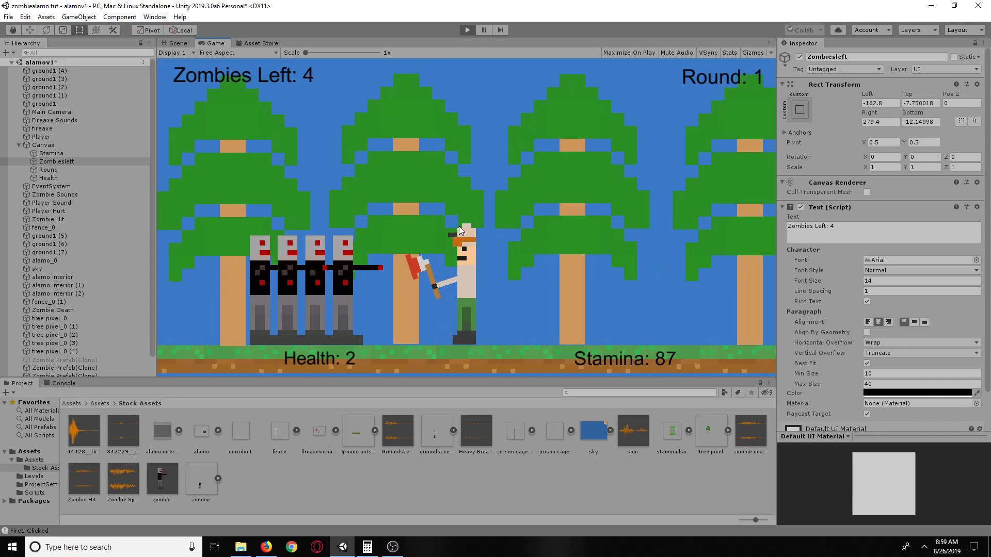
pyautogui.click(466, 30)
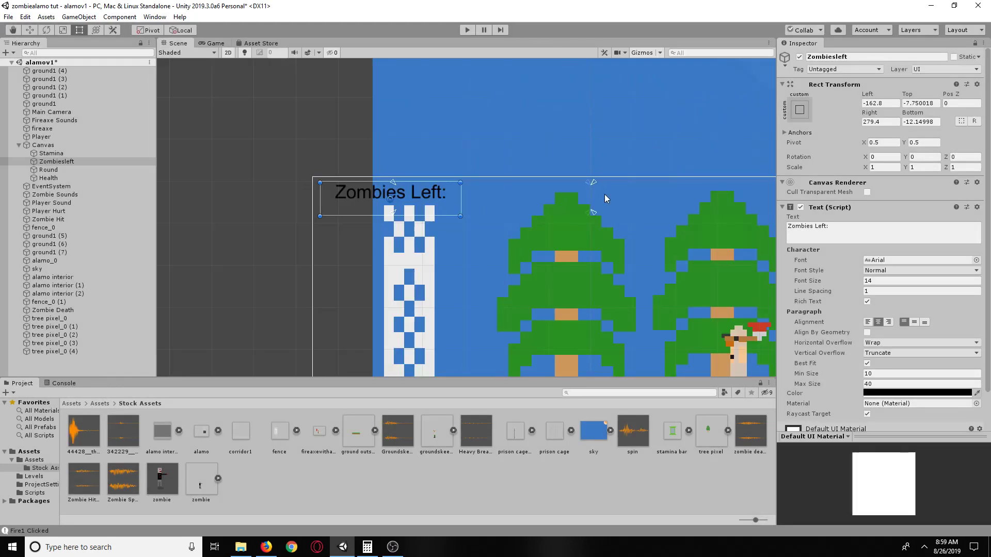
# Step: Reposition the Round label to about Left 419, Top -7.75, Right -163 and Bottom 4.75
pyautogui.moveTo(602, 191); pyautogui.dragTo(303, 188, button='middle')
pyautogui.click(516, 192)
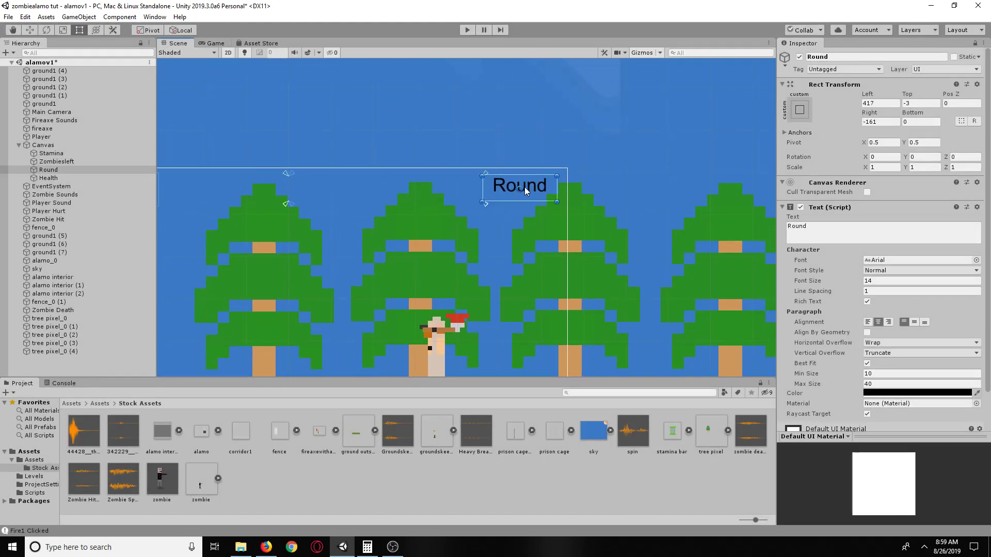
pyautogui.moveTo(522, 186); pyautogui.dragTo(523, 190)
pyautogui.click(531, 183)
pyautogui.click(538, 180)
pyautogui.click(534, 183)
pyautogui.press('BackSpace')
pyautogui.write('2')
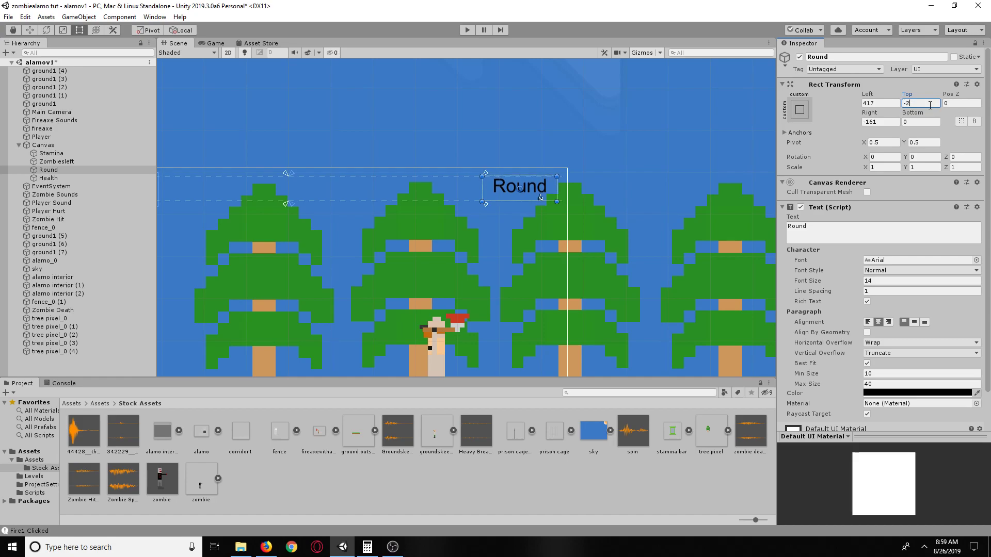
pyautogui.press('BackSpace')
pyautogui.write('3')
pyautogui.moveTo(534, 184)
pyautogui.mouseDown()
pyautogui.moveTo(539, 198)
pyautogui.moveTo(537, 183)
pyautogui.mouseUp()
pyautogui.scroll(-5, 654, 156)
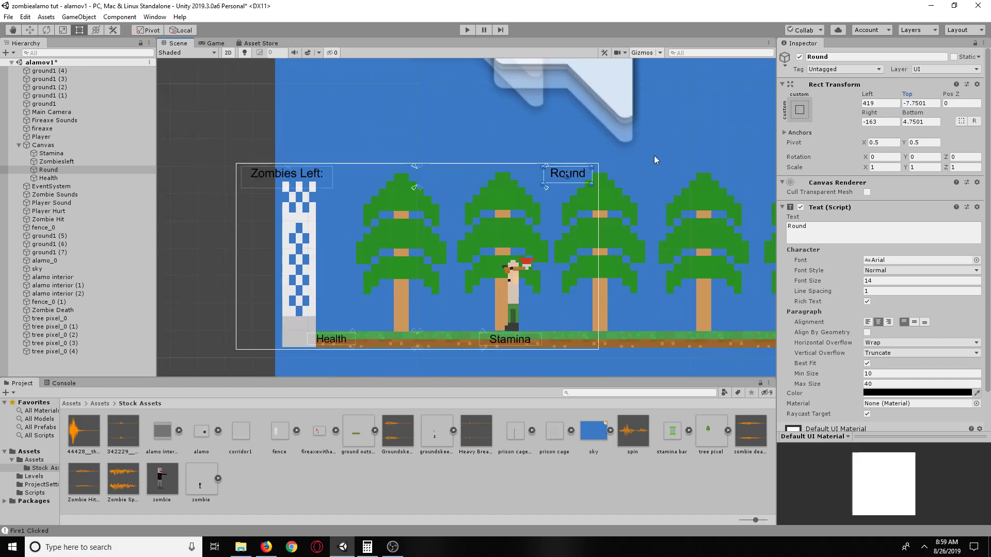
# Step: Briefly run the game, then widen the Round label's box to a Left value of about 388.15
pyautogui.click(468, 30)
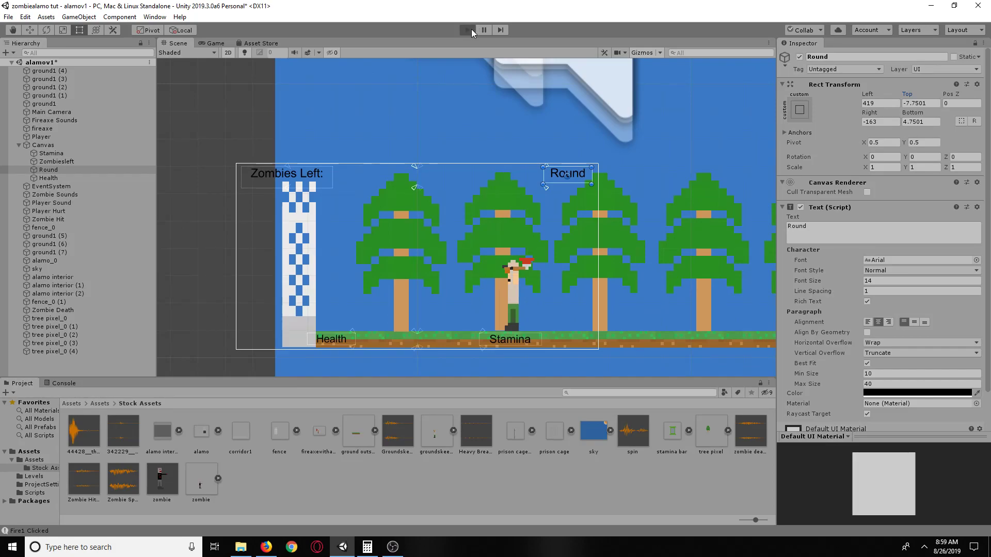
pyautogui.click(472, 29)
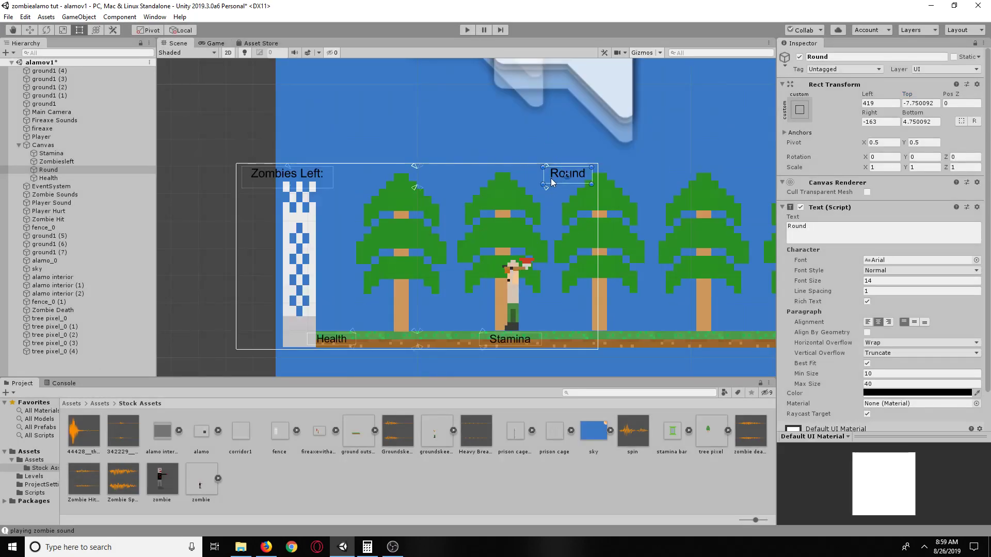
pyautogui.moveTo(543, 175); pyautogui.dragTo(533, 174)
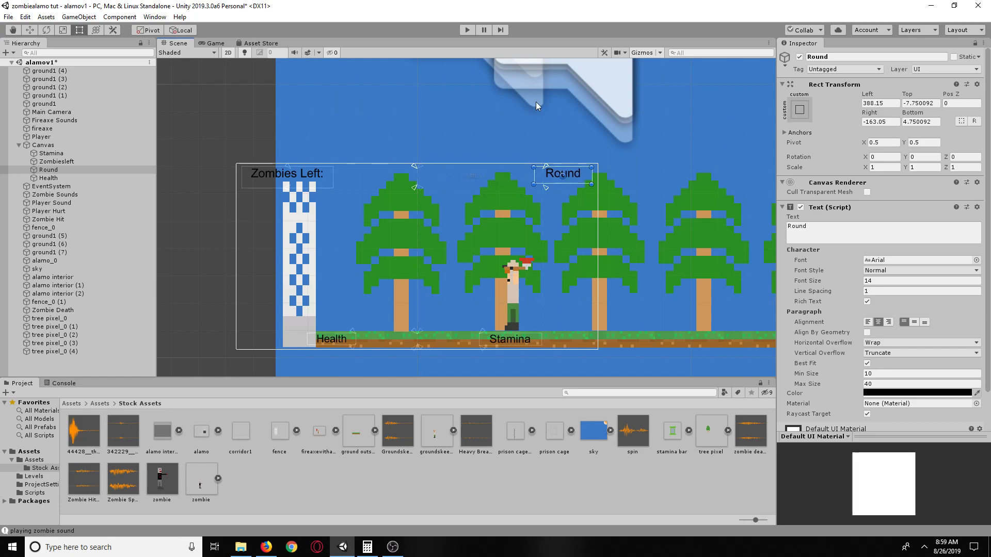
# Step: Playtest by moving and swinging the axe at zombies to check the widened Round label, and stop the game
pyautogui.click(464, 34)
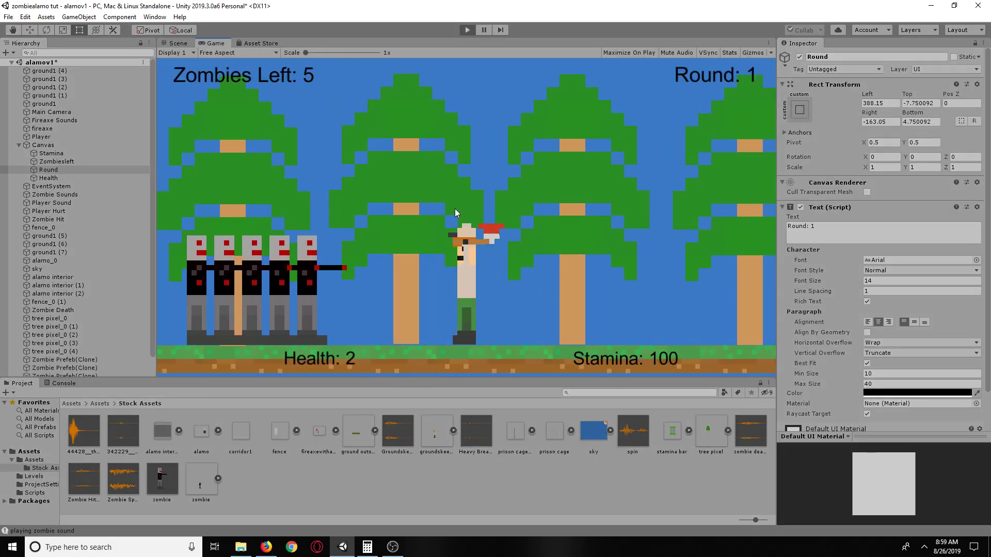
pyautogui.press('a')
pyautogui.click(454, 209)
pyautogui.click(454, 209)
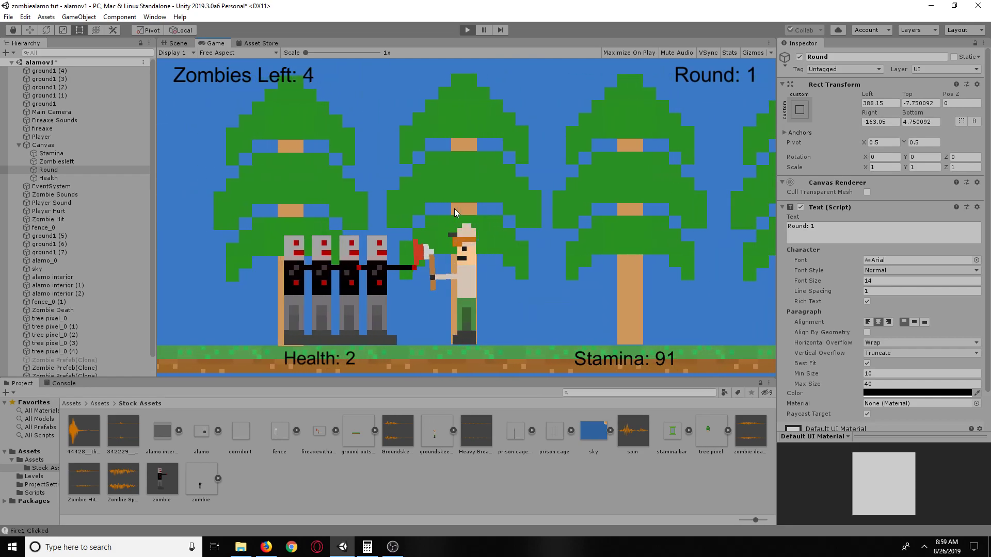
pyautogui.click(454, 209)
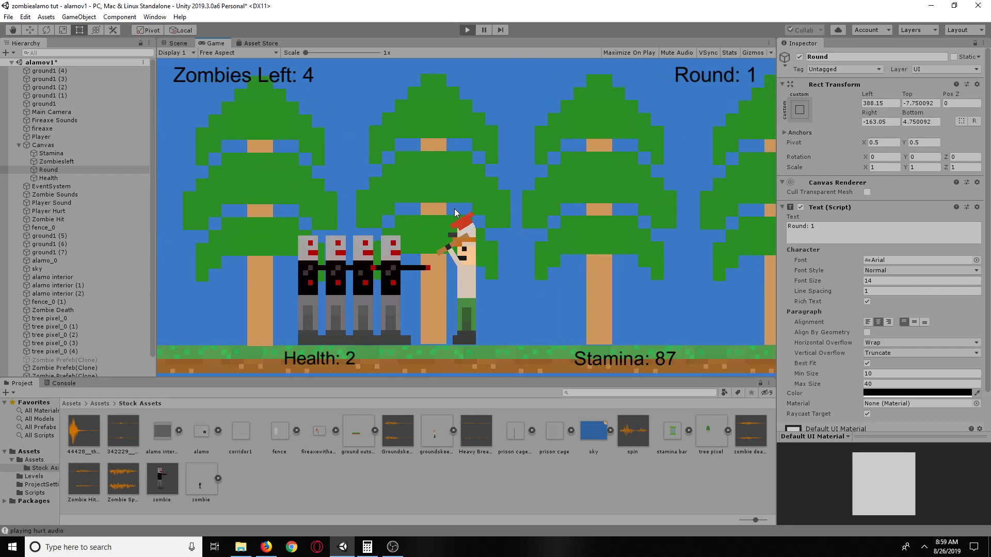
pyautogui.click(454, 209)
pyautogui.press('d')
pyautogui.press('a')
pyautogui.click(454, 209)
pyautogui.press('d')
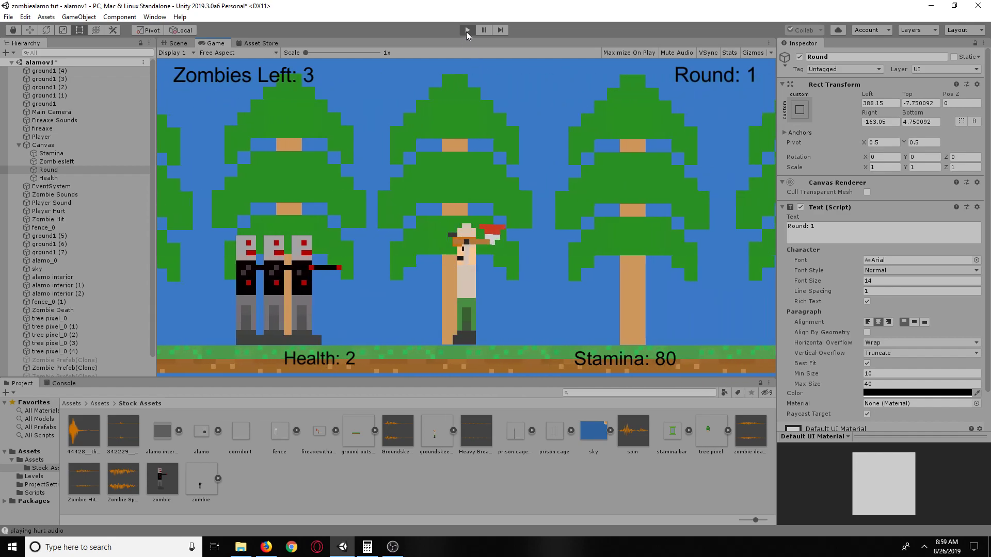
pyautogui.click(467, 31)
# Step: Place the prison cage sprite in the scene below the alamo interior, at about X 2.97, Y -0.13
pyautogui.scroll(-4, 605, 219)
pyautogui.moveTo(633, 223); pyautogui.dragTo(344, 228, button='middle')
pyautogui.moveTo(488, 234); pyautogui.dragTo(304, 209, button='middle')
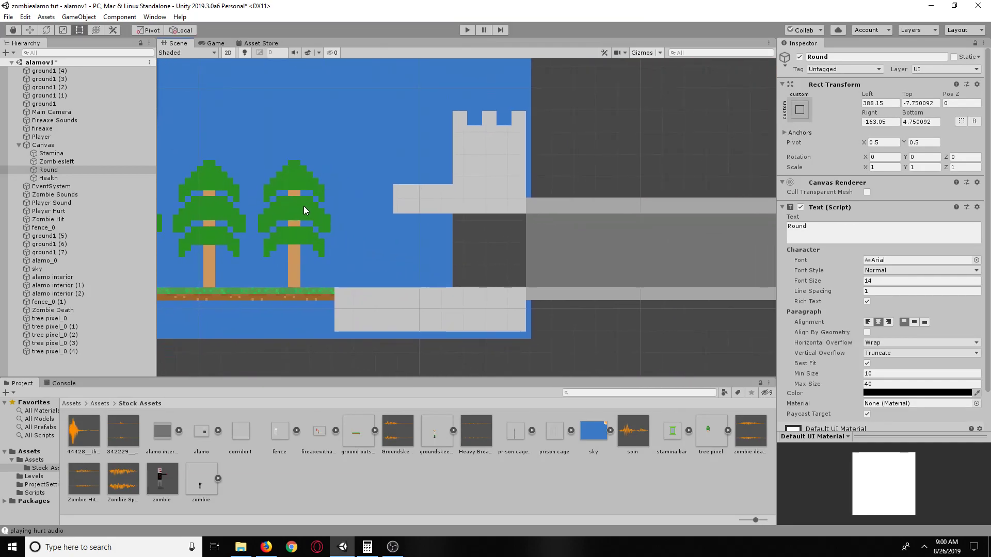
pyautogui.moveTo(558, 439); pyautogui.dragTo(529, 247)
pyautogui.moveTo(620, 339); pyautogui.dragTo(631, 336)
pyautogui.moveTo(702, 329); pyautogui.dragTo(617, 298, button='middle')
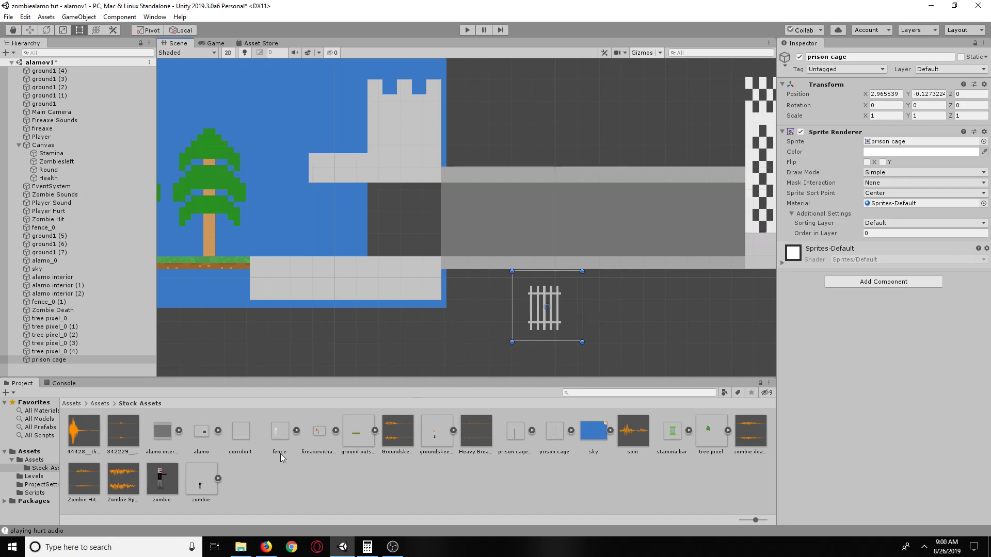
# Step: Place the prison cage closed sprite beside the barred cage, at about X 2.65, Y -0.057
pyautogui.click(518, 439)
pyautogui.moveTo(518, 439); pyautogui.dragTo(499, 333)
pyautogui.moveTo(499, 299); pyautogui.dragTo(492, 296)
pyautogui.scroll(-2, 462, 299)
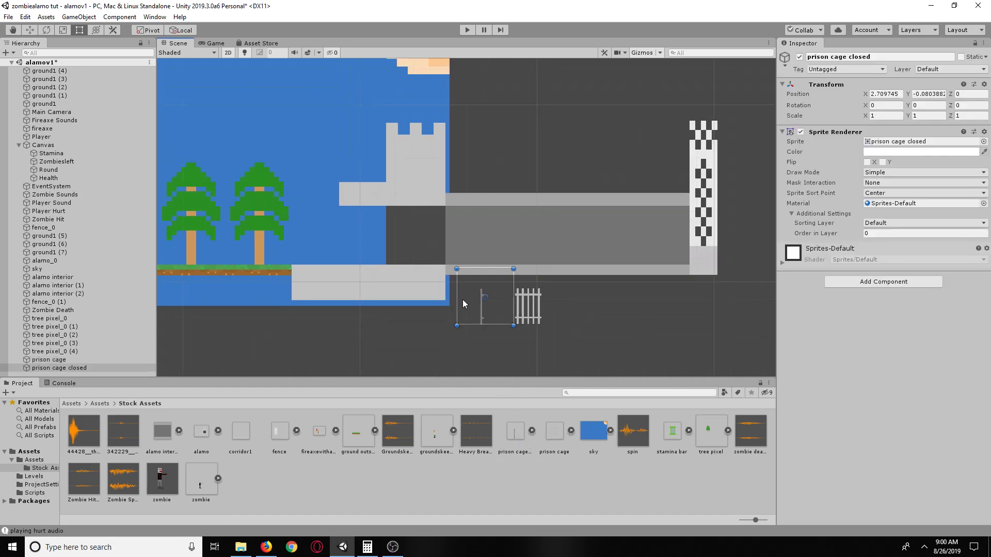
pyautogui.scroll(3, 462, 299)
pyautogui.moveTo(501, 323); pyautogui.dragTo(479, 320)
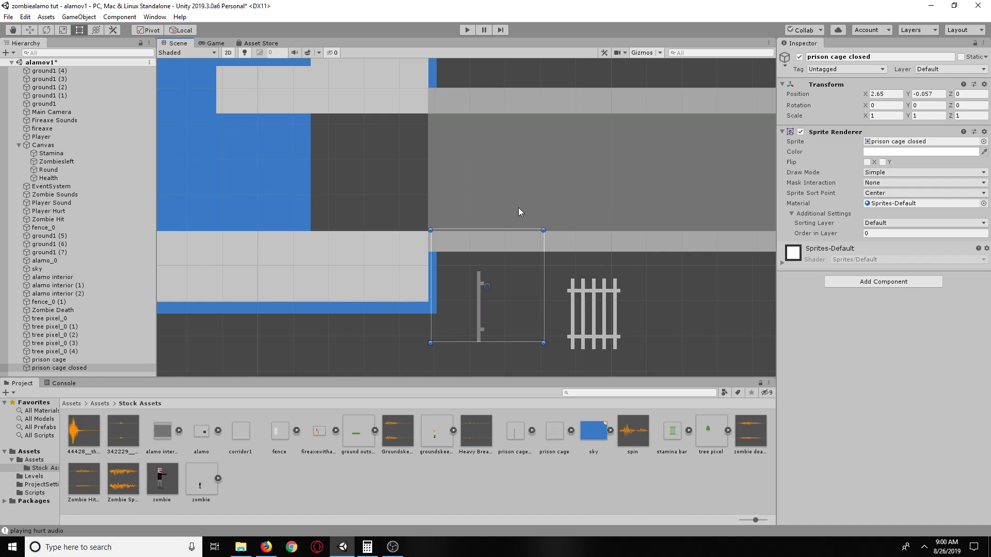
# Step: Assign the prison cage sprite to the Middleground sorting layer and adjust its position below the interior
pyautogui.click(607, 298)
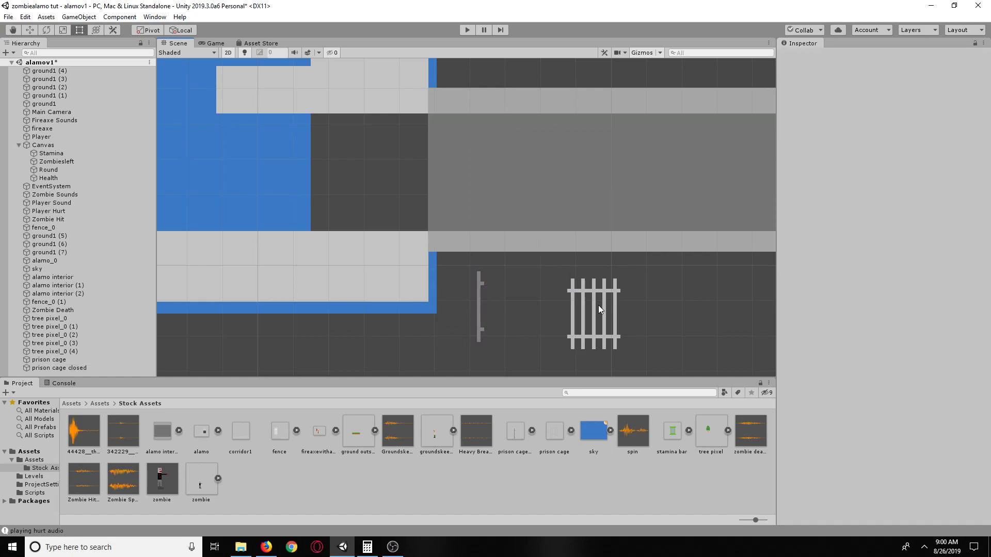
pyautogui.click(591, 308)
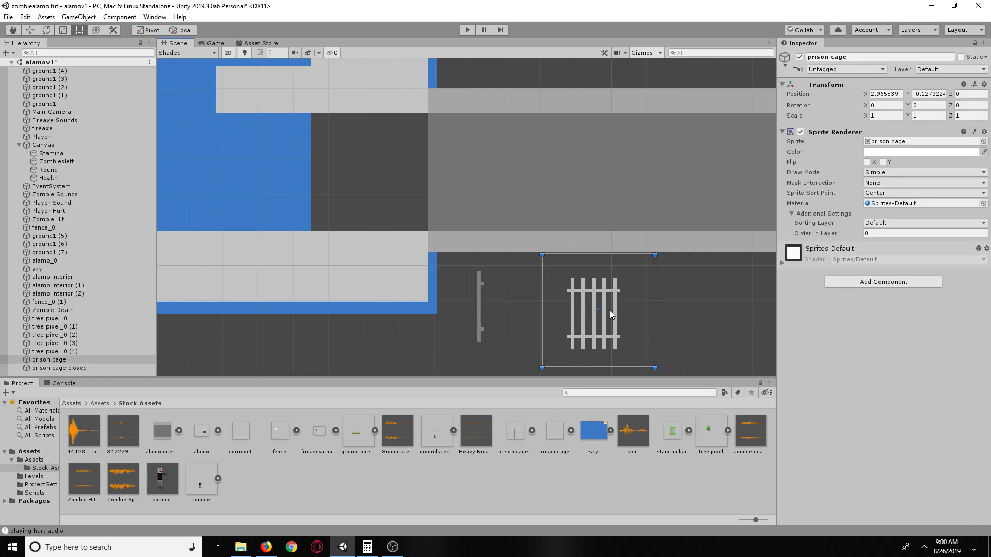
pyautogui.moveTo(614, 312)
pyautogui.mouseDown()
pyautogui.moveTo(556, 211)
pyautogui.moveTo(475, 178)
pyautogui.moveTo(595, 308)
pyautogui.mouseUp()
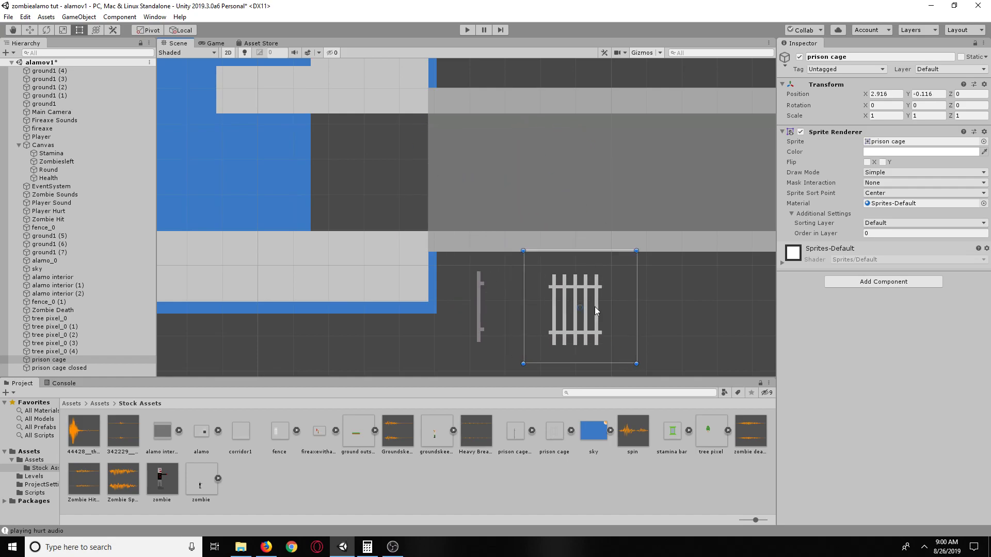
pyautogui.click(899, 225)
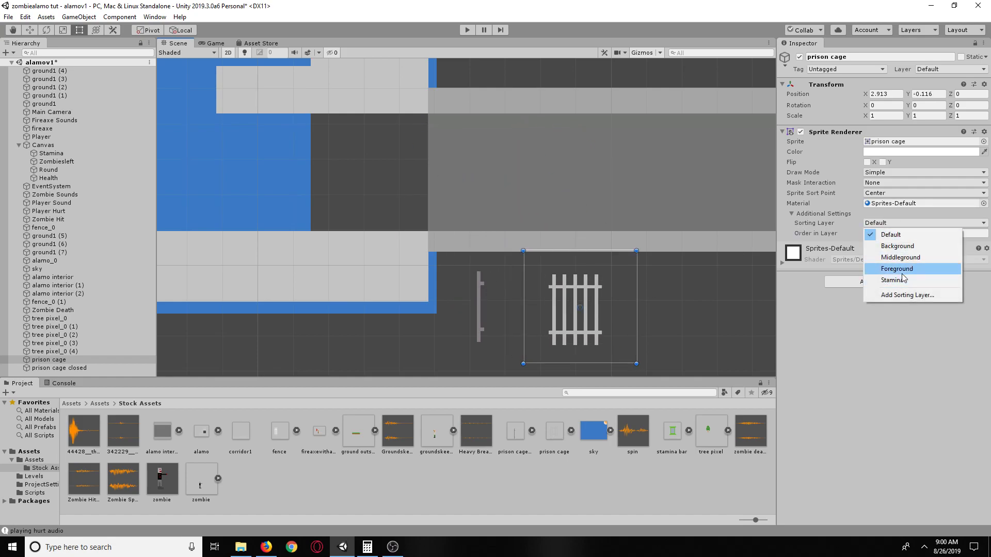
pyautogui.click(900, 257)
pyautogui.moveTo(599, 305)
pyautogui.mouseDown()
pyautogui.moveTo(525, 194)
pyautogui.moveTo(612, 309)
pyautogui.mouseUp()
# Step: Set the sorting layer of all three alamo interior sprites to Middleground
pyautogui.click(625, 194)
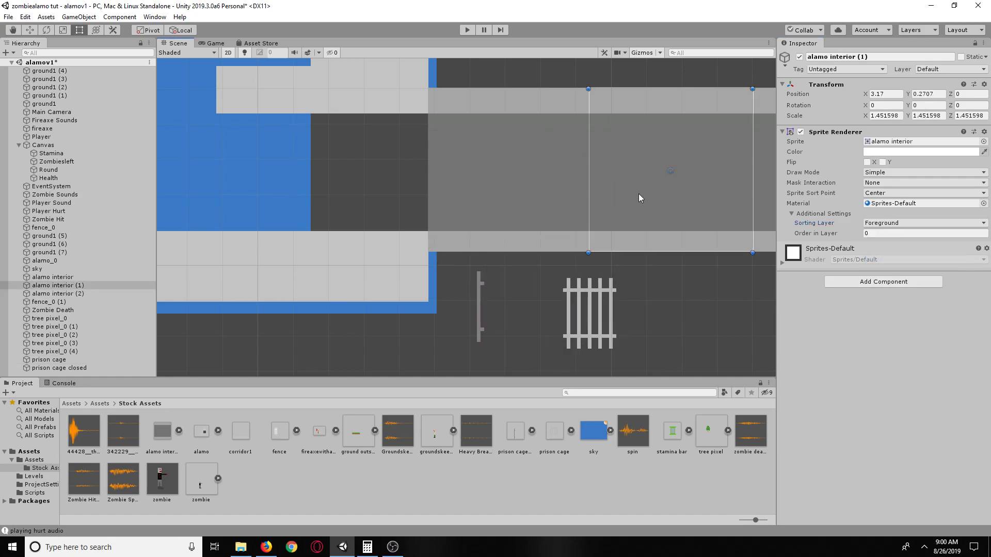
pyautogui.click(923, 223)
pyautogui.click(586, 186)
pyautogui.click(584, 187)
pyautogui.moveTo(683, 317); pyautogui.dragTo(533, 338, button='middle')
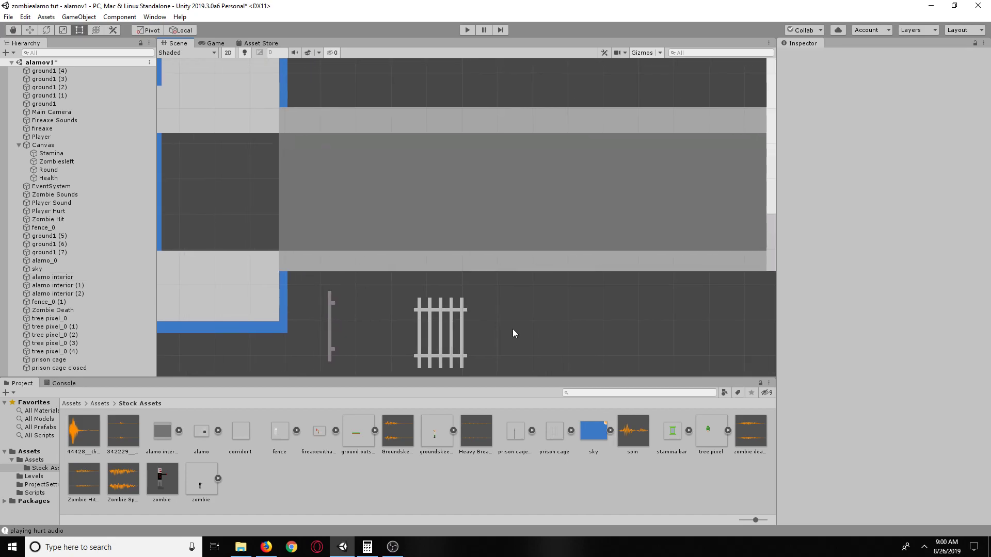
pyautogui.click(401, 225)
pyautogui.keyDown('shift'); pyautogui.click(507, 204); pyautogui.keyUp('shift')
pyautogui.keyDown('shift'); pyautogui.click(663, 194); pyautogui.keyUp('shift')
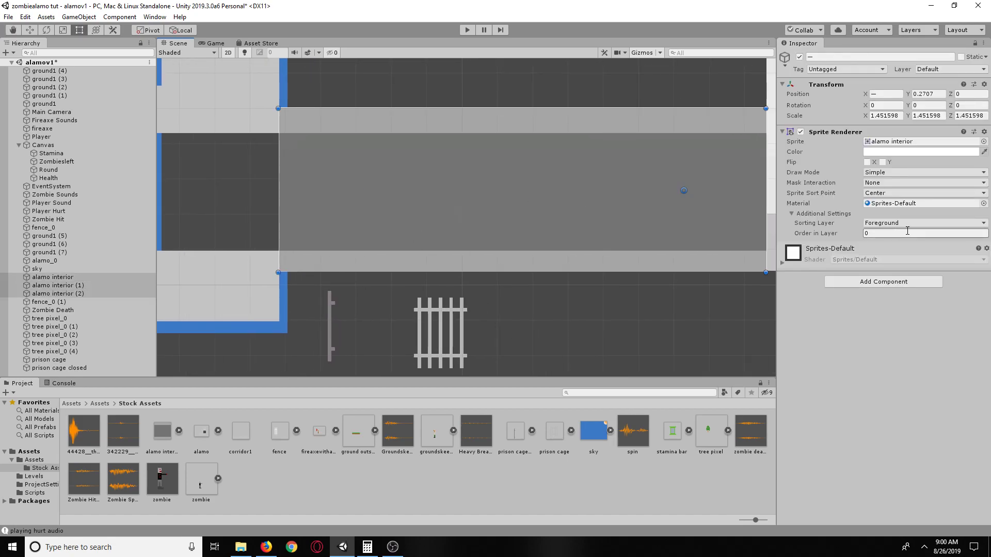
pyautogui.click(908, 223)
pyautogui.click(891, 257)
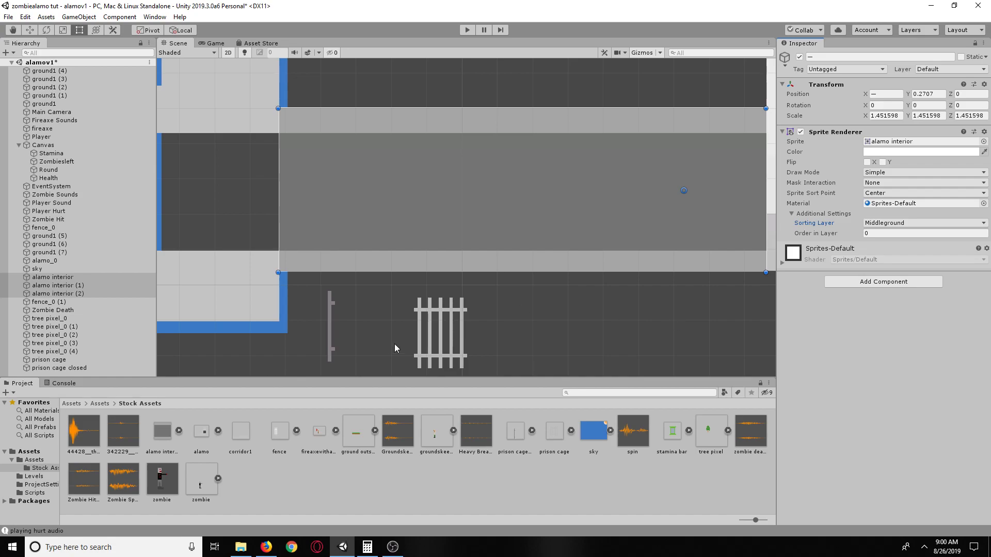
# Step: Move the prison cage to the corridor's entrance at about X 2.631, Y 0.285 and enlarge it to a scale of about 1.68
pyautogui.click(421, 337)
pyautogui.moveTo(422, 337); pyautogui.dragTo(287, 218)
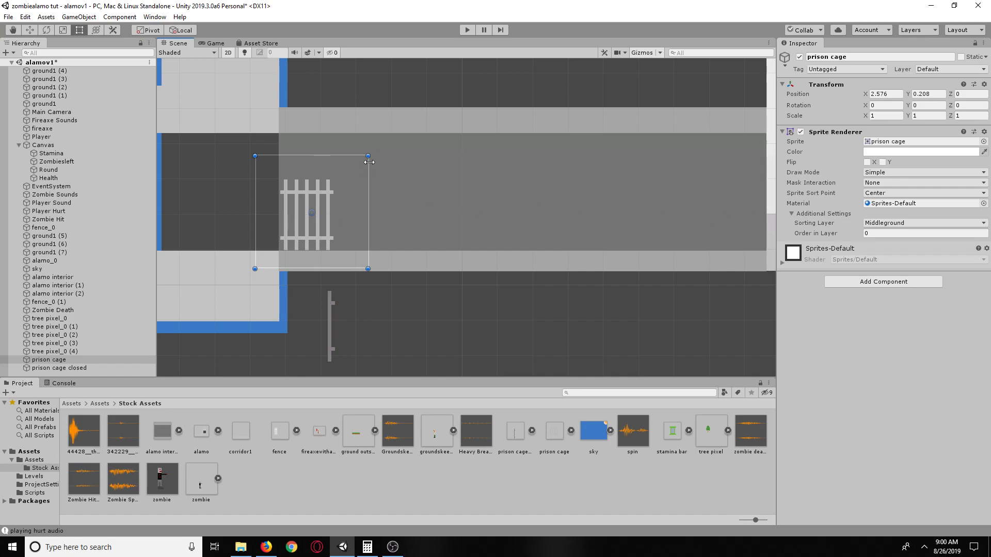
pyautogui.moveTo(368, 157); pyautogui.dragTo(429, 105)
pyautogui.moveTo(255, 268); pyautogui.dragTo(242, 282)
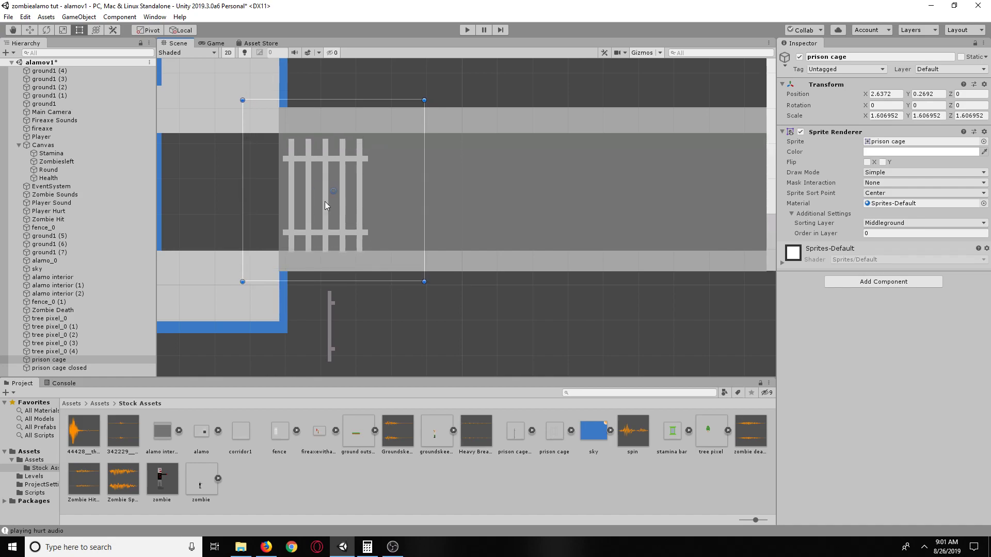
pyautogui.moveTo(424, 100); pyautogui.dragTo(434, 92)
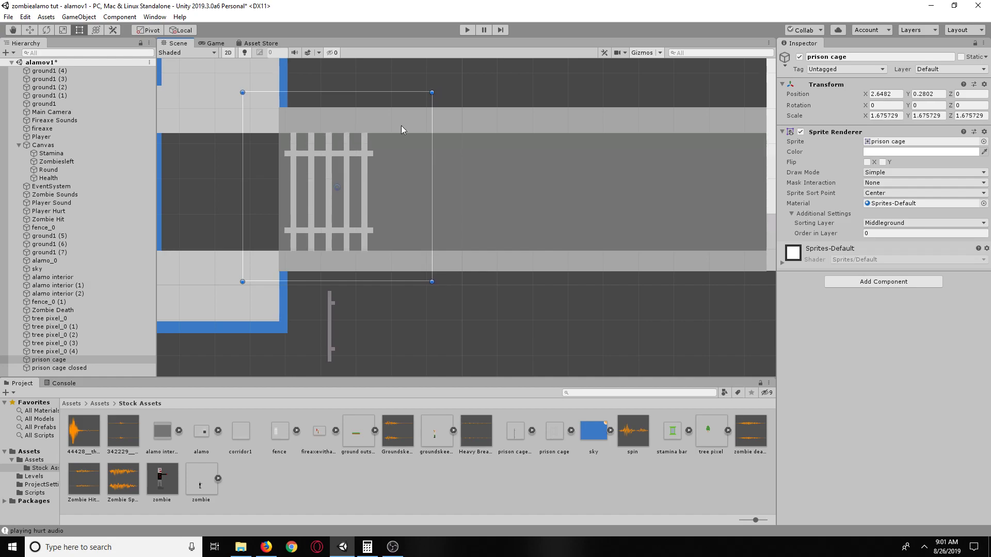
pyautogui.moveTo(333, 209); pyautogui.dragTo(324, 211)
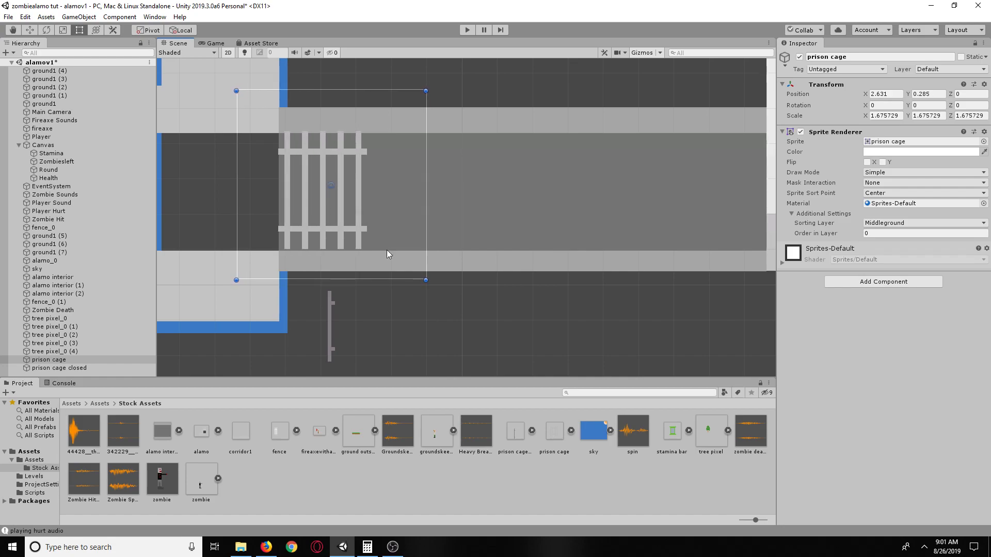
# Step: Play-test the scene by walking the player to the prison cage and check how the two sprites overlap
pyautogui.scroll(-2, 506, 315)
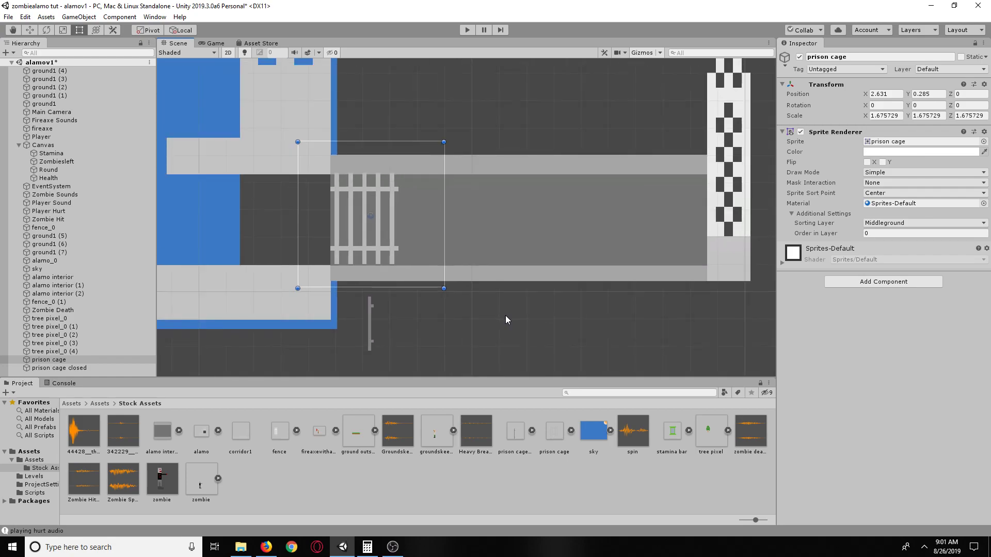
pyautogui.moveTo(506, 315); pyautogui.dragTo(608, 327, button='middle')
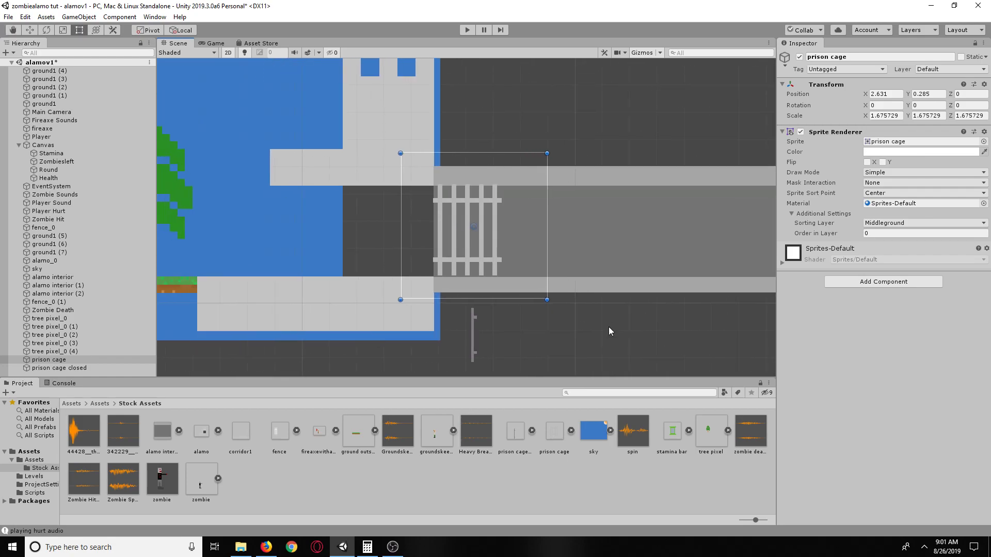
pyautogui.click(468, 30)
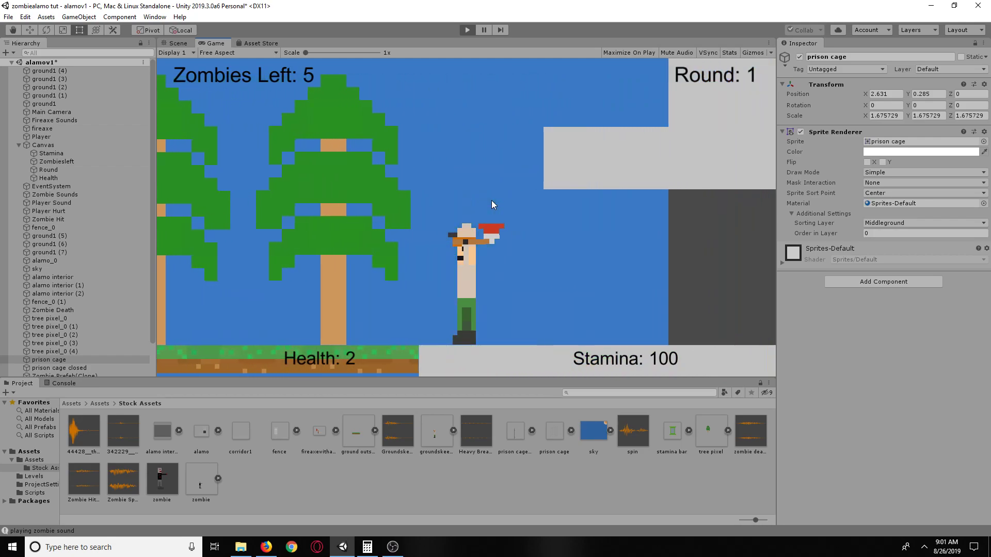
pyautogui.press('d')
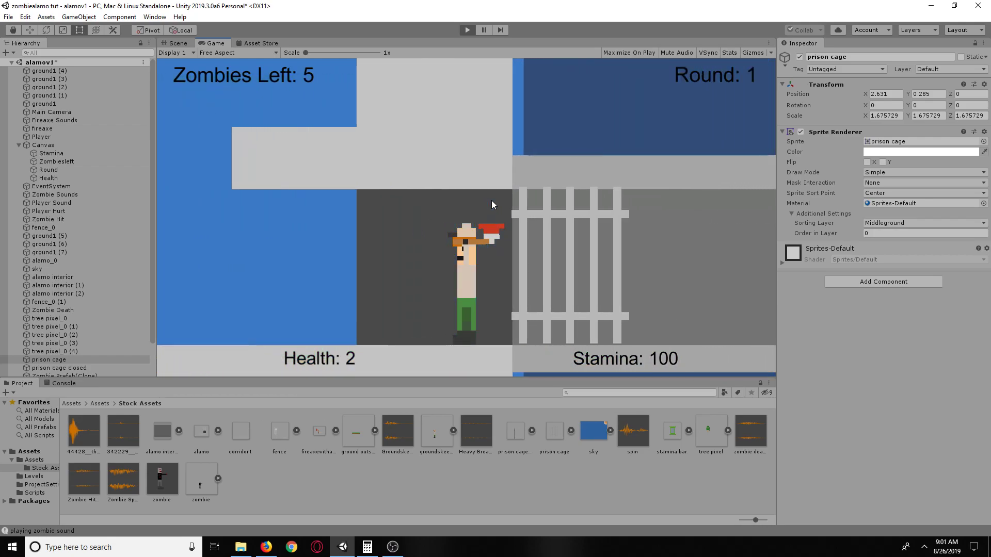
pyautogui.press('d')
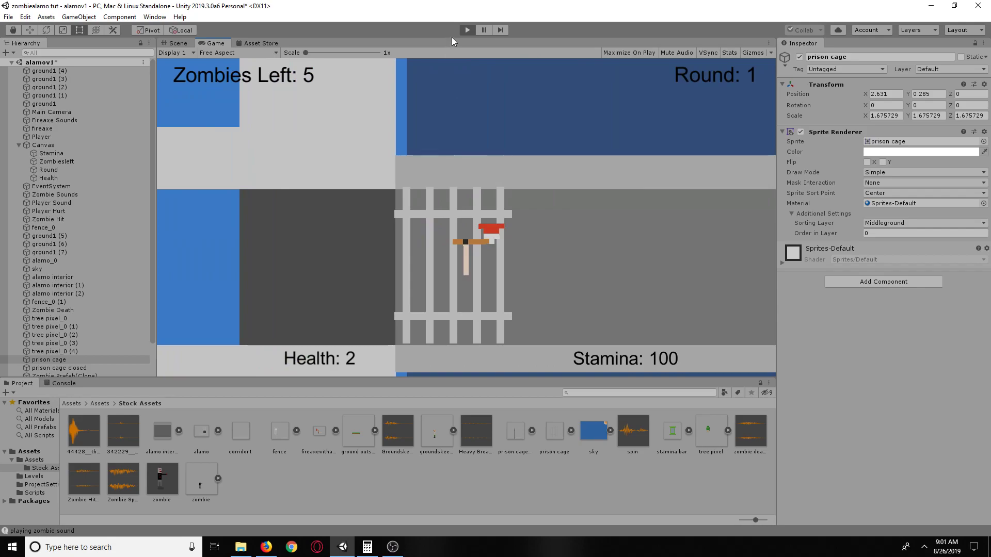
pyautogui.press('a')
pyautogui.click(463, 32)
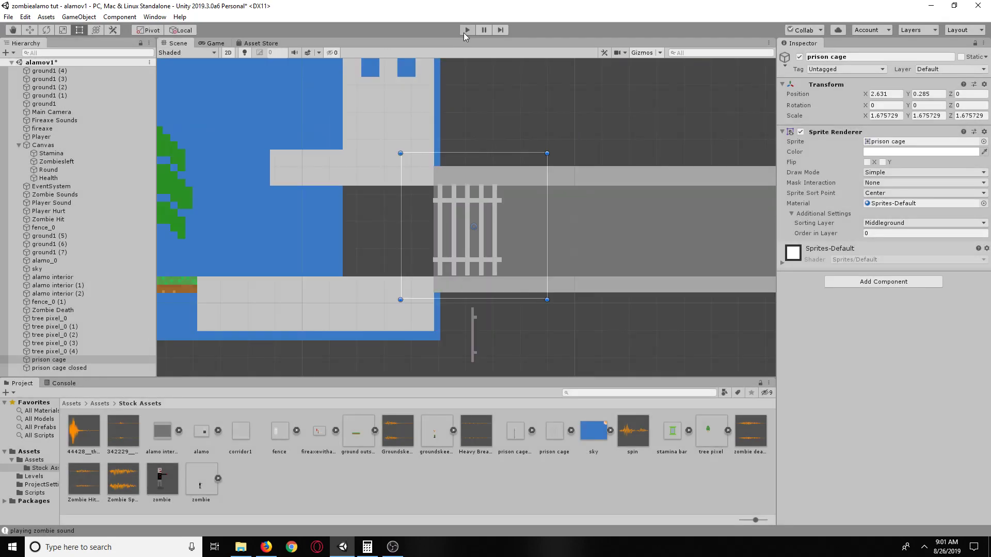
# Step: Set the Player sprite's sorting layer to Foreground
pyautogui.click(42, 136)
pyautogui.click(885, 224)
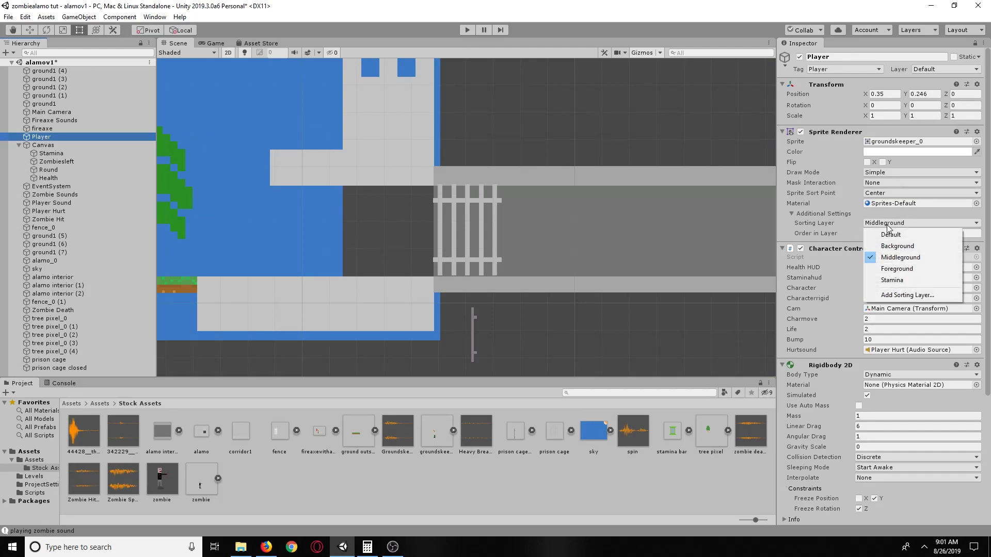
pyautogui.click(896, 269)
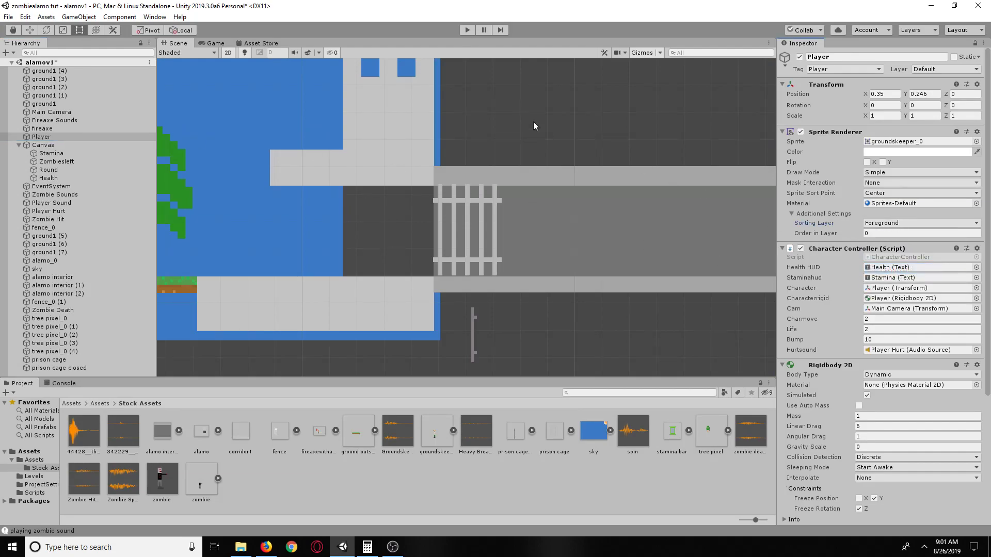
# Step: Run the game again and walk the player into the alamo to check the draw order against the prison cage
pyautogui.click(470, 32)
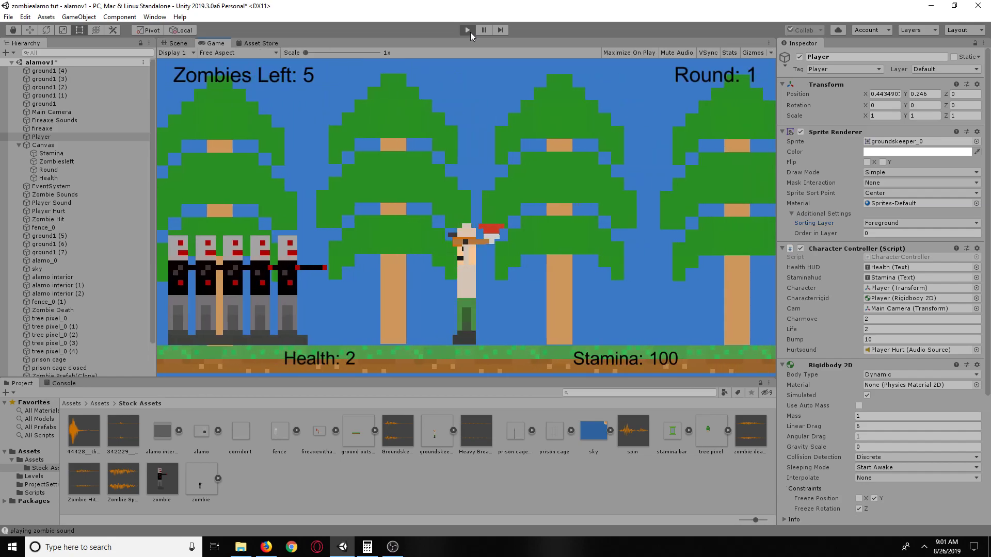
pyautogui.press('d')
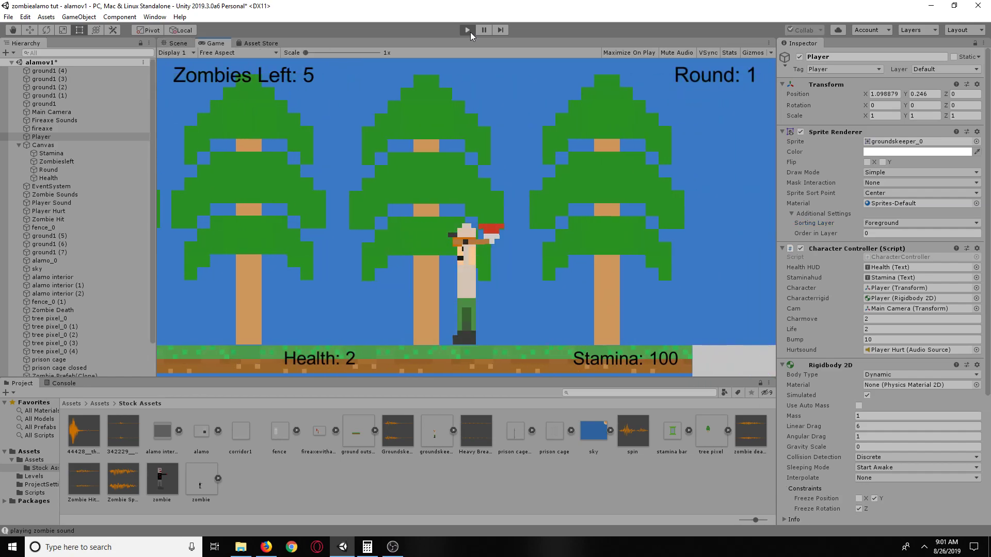
pyautogui.press('d')
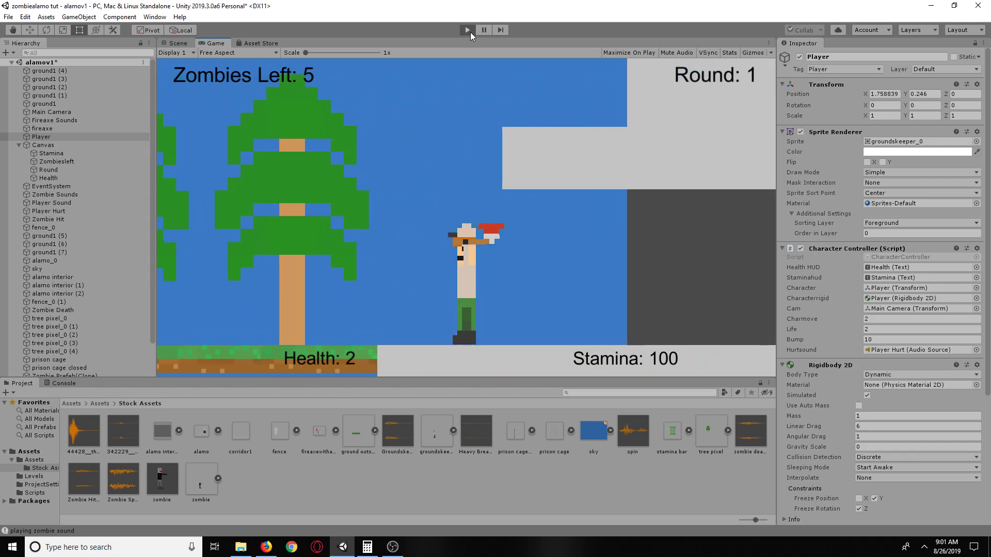
pyautogui.press('d')
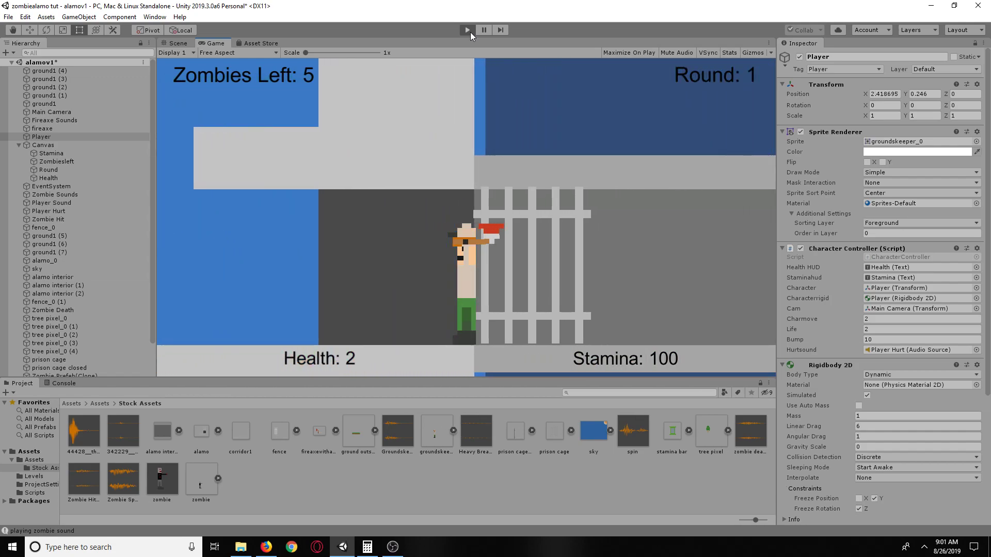
pyautogui.press('d')
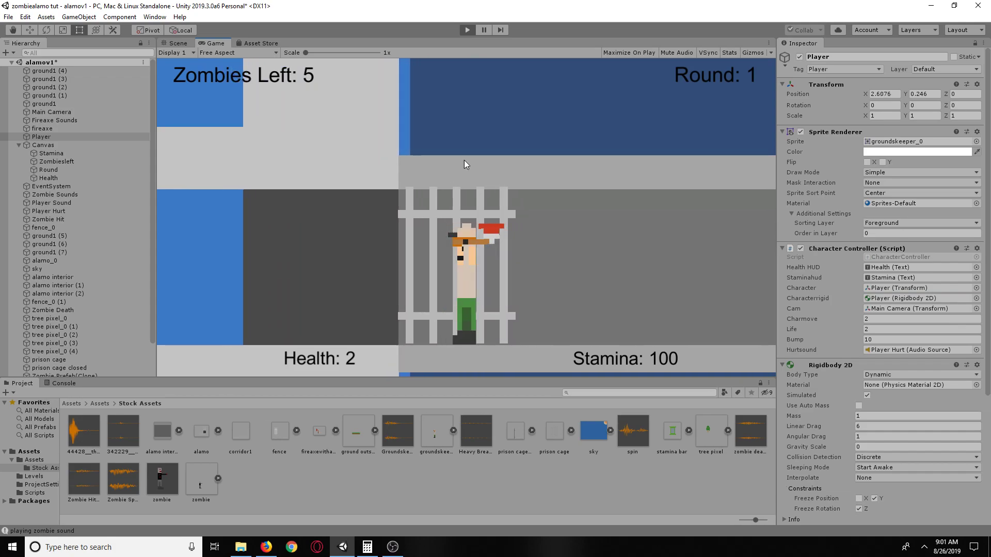
pyautogui.press('d')
pyautogui.click(464, 28)
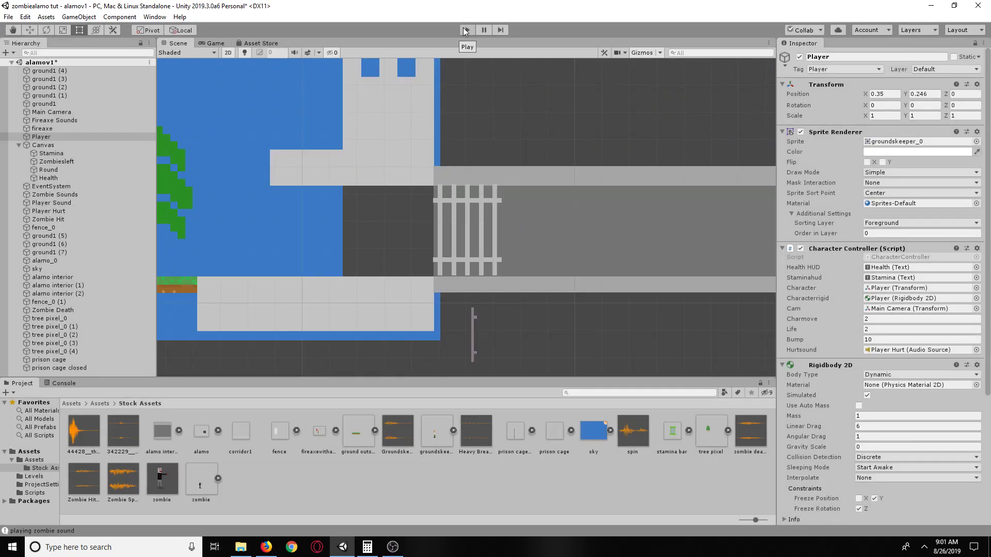
# Step: Add a UI Button to the existing Canvas
pyautogui.click(53, 144)
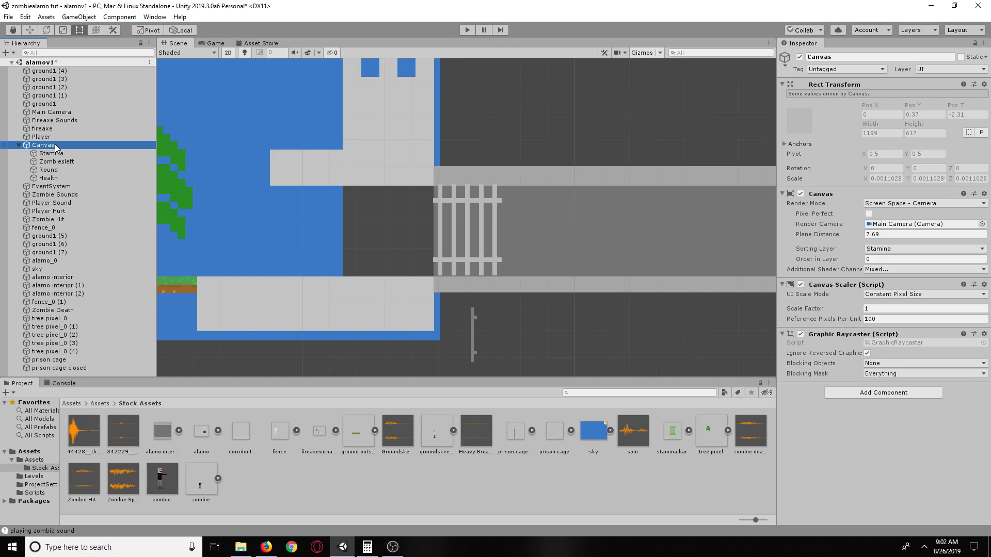
pyautogui.scroll(2, 273, 268)
pyautogui.scroll(-5, 274, 268)
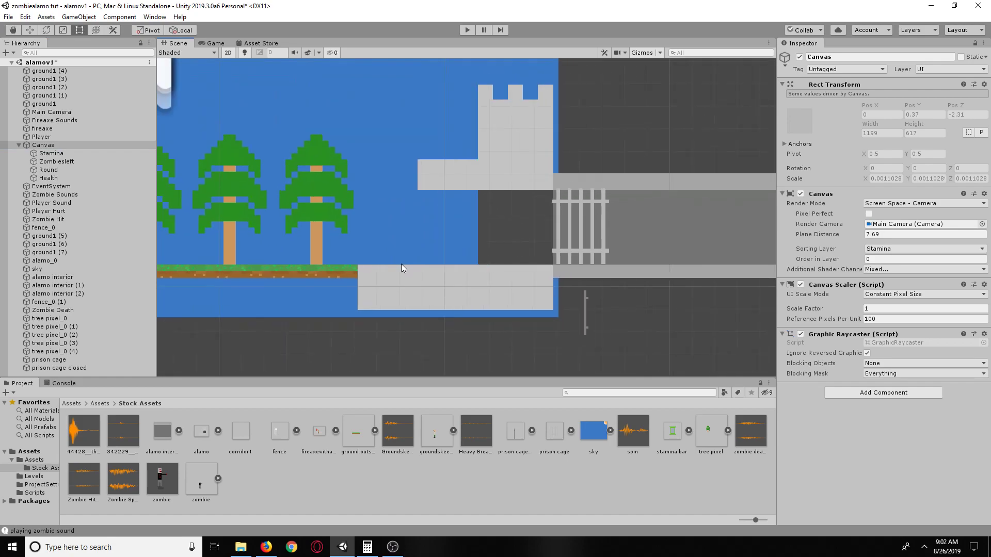
pyautogui.scroll(-5, 400, 265)
pyautogui.scroll(2, 539, 212)
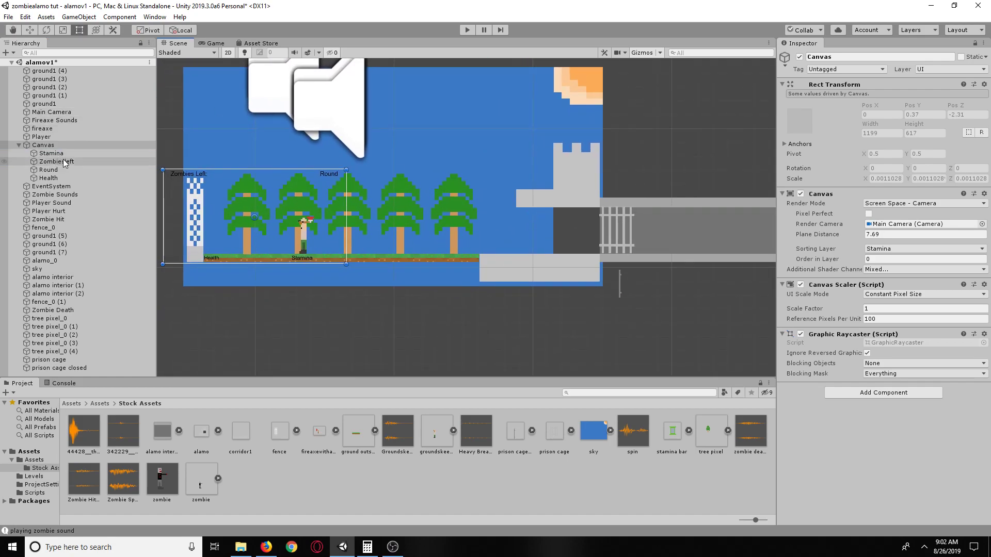
pyautogui.click(8, 17)
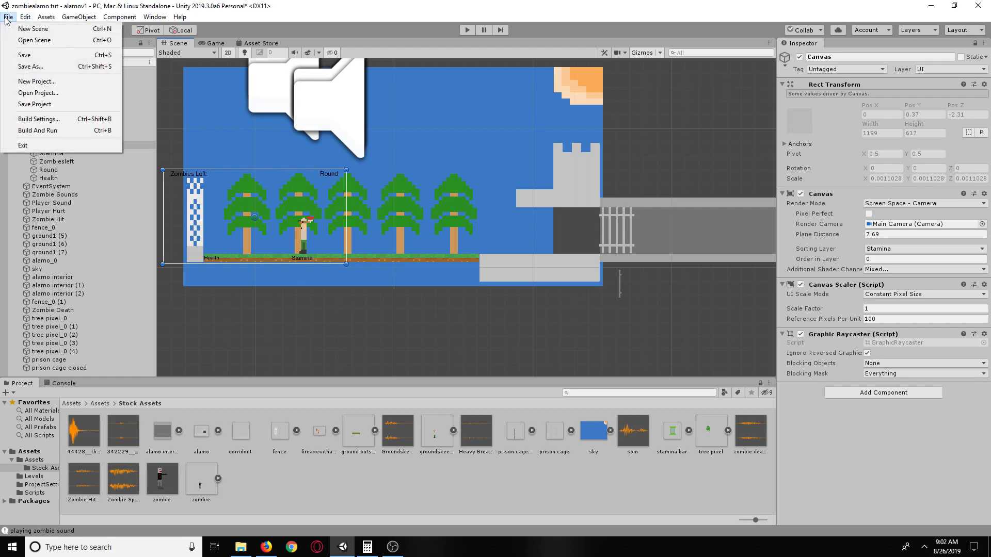
pyautogui.click(88, 6)
pyautogui.click(81, 17)
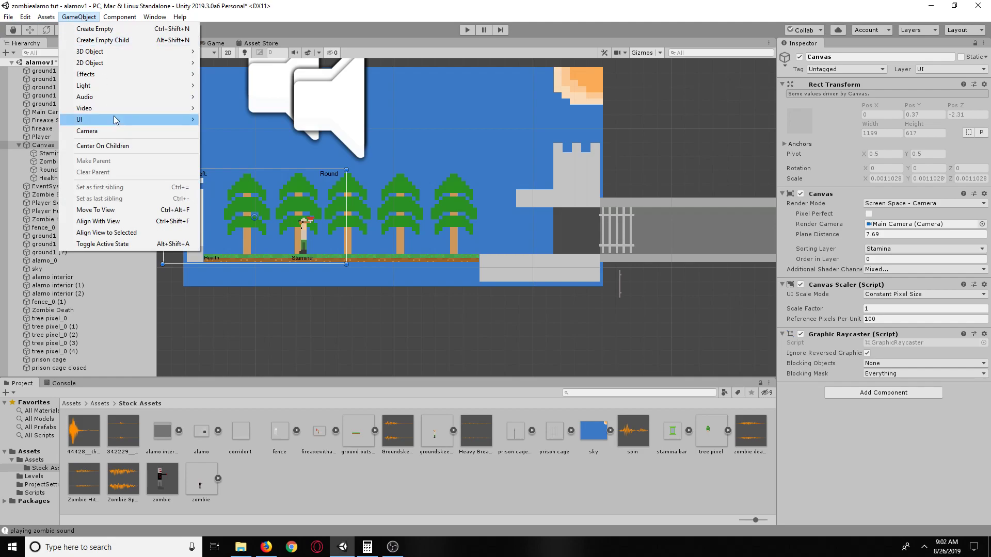
pyautogui.moveTo(115, 119)
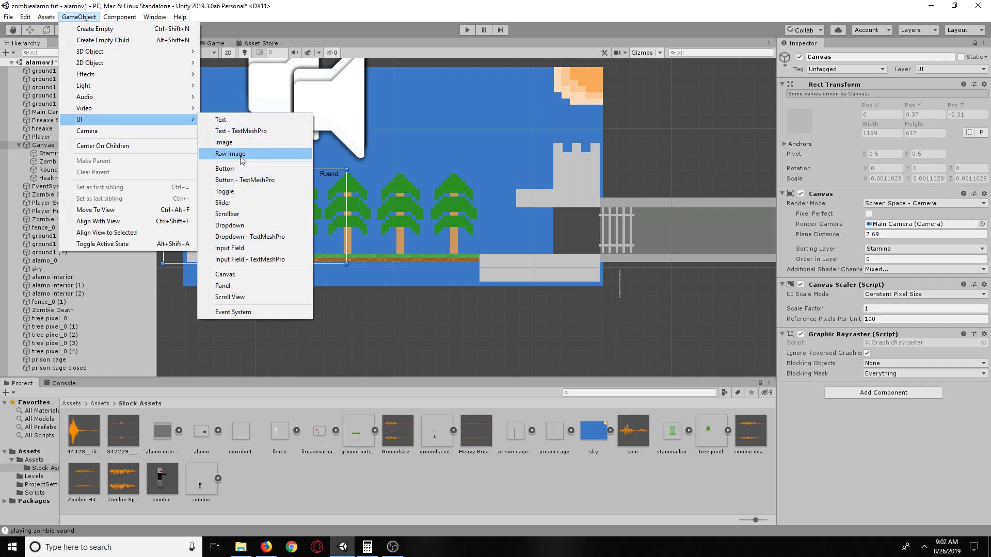
pyautogui.click(224, 168)
# Step: Move the new button to the canvas's horizontal centre, at about Pos X 0, Pos Y 77
pyautogui.scroll(5, 315, 216)
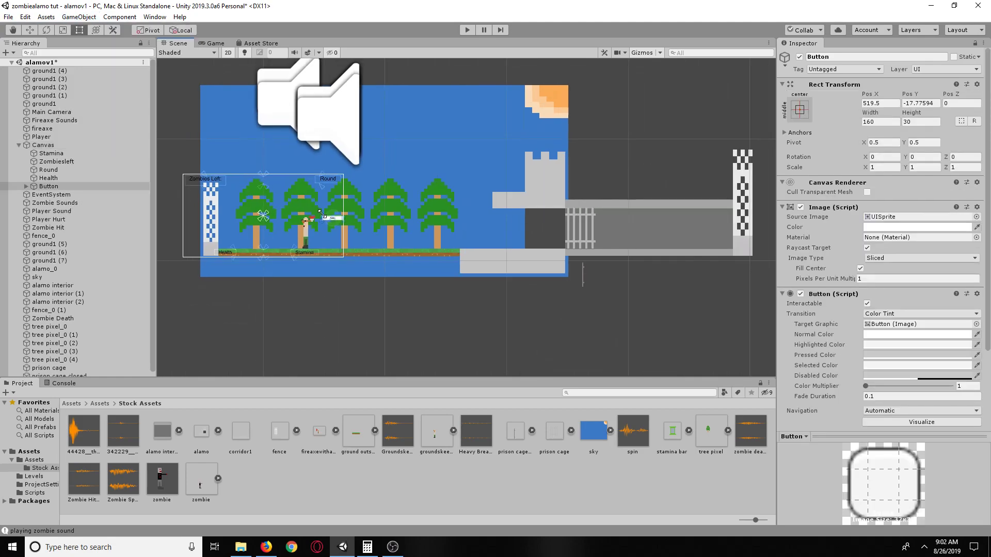
pyautogui.scroll(4, 334, 224)
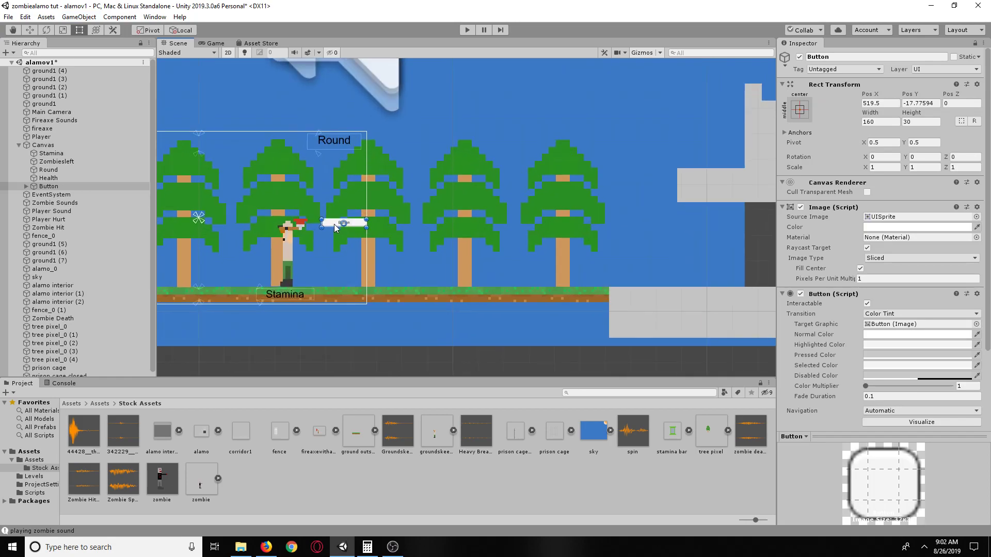
pyautogui.moveTo(335, 224); pyautogui.dragTo(235, 185)
pyautogui.moveTo(235, 186); pyautogui.dragTo(415, 180, button='middle')
pyautogui.moveTo(420, 175); pyautogui.dragTo(271, 175)
pyautogui.scroll(-8, 326, 191)
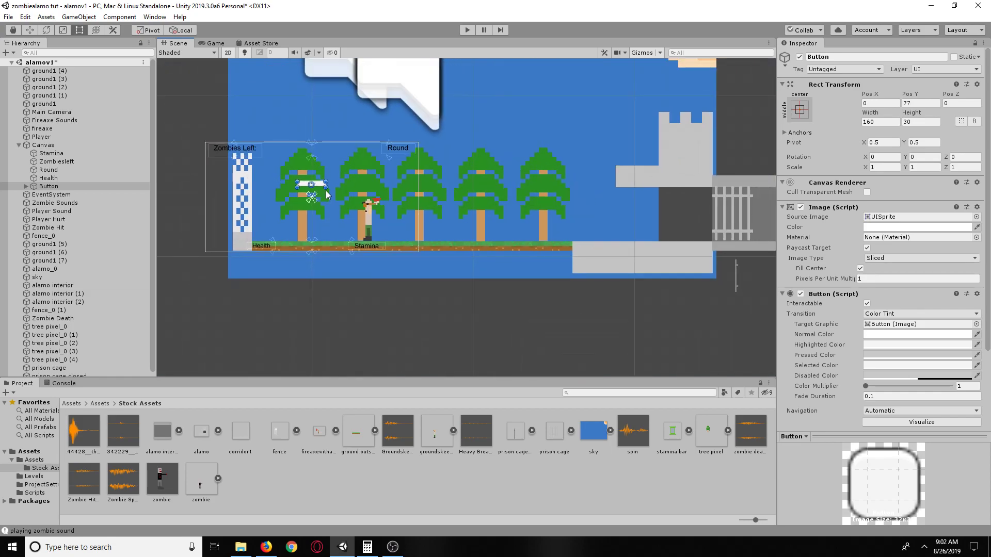
# Step: Play-test the scene at the prison cage and examine the button's placement relative to the player in the Game and Scene views
pyautogui.click(466, 29)
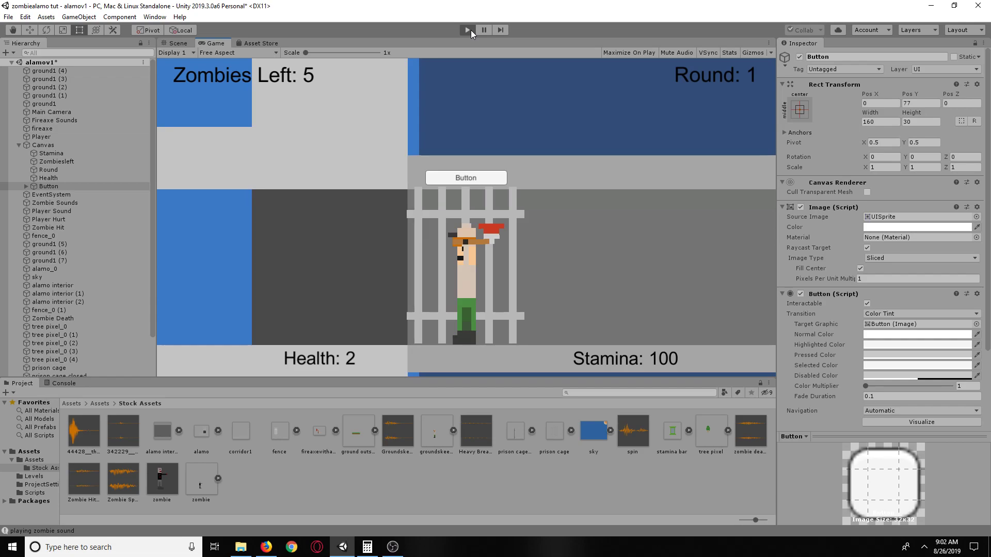
pyautogui.click(469, 29)
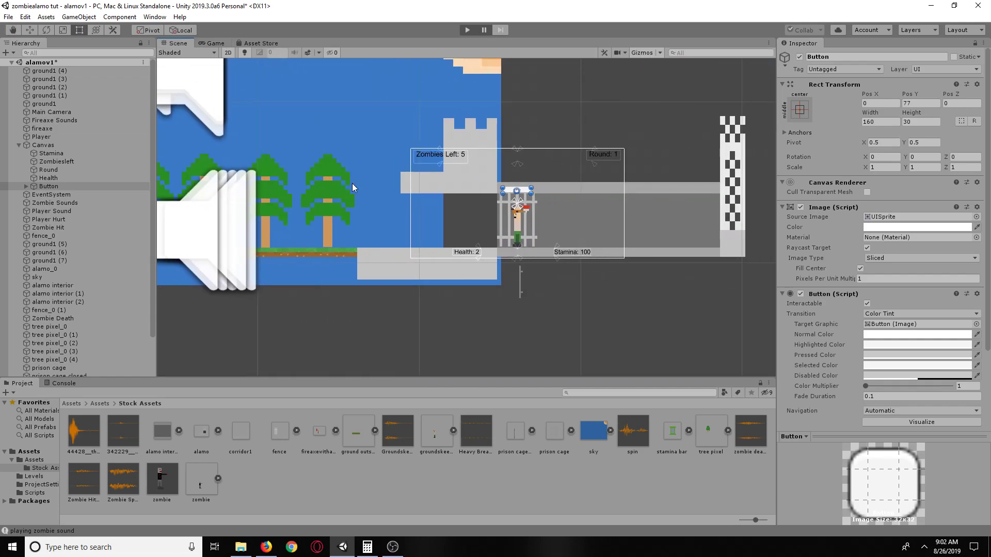
pyautogui.scroll(10, 506, 210)
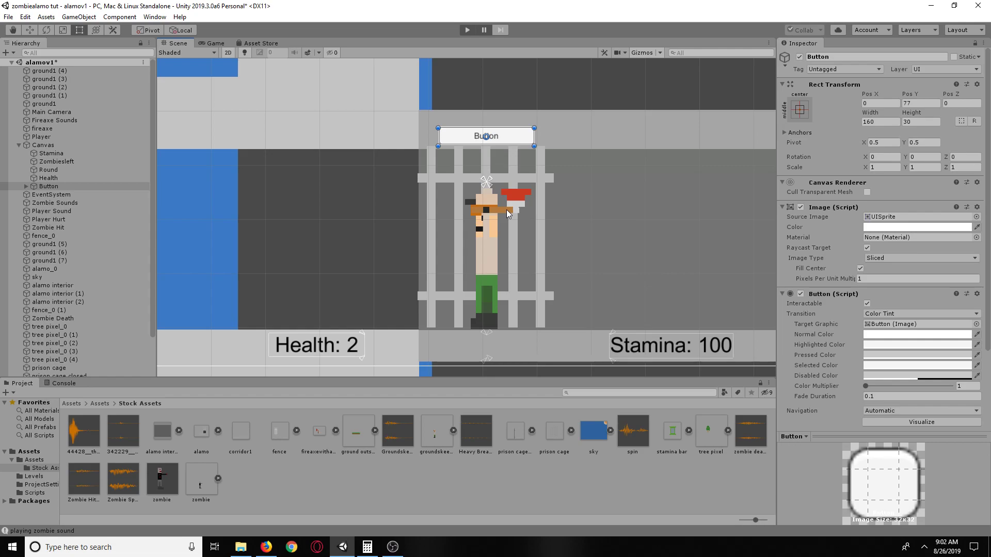
pyautogui.scroll(-5, 507, 209)
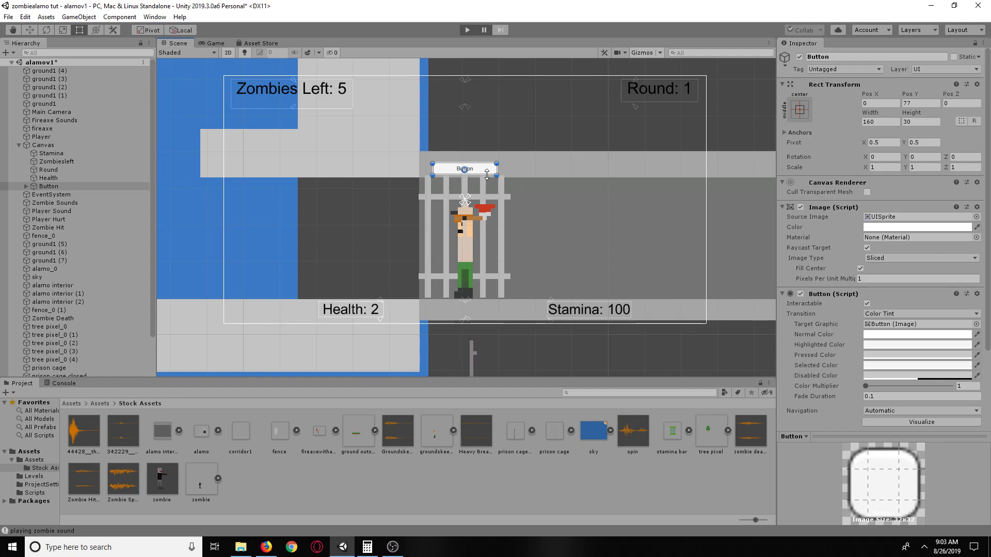
pyautogui.click(467, 30)
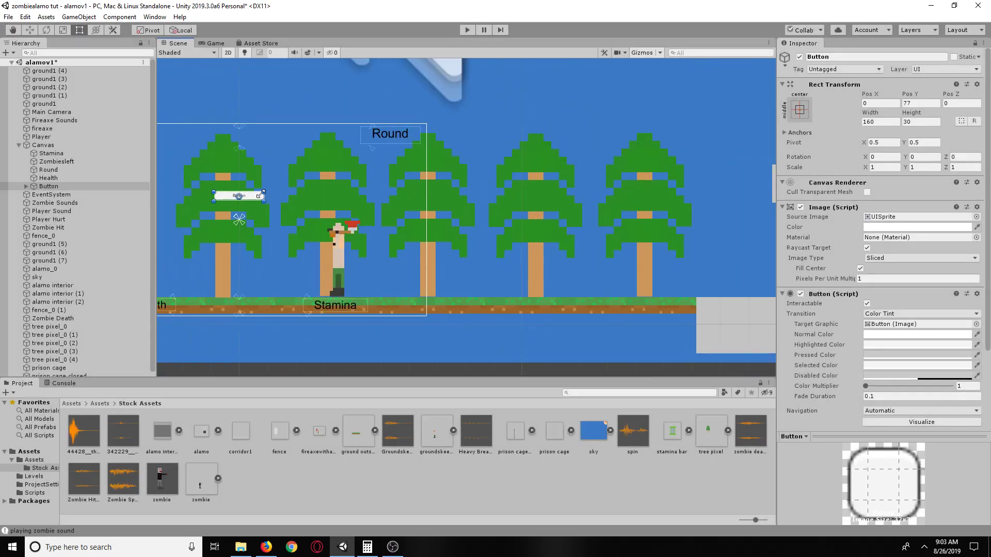
# Step: Move the button to the canvas's lower right area above the Stamina label, at about Pos X 511, Pos Y -165
pyautogui.moveTo(253, 195); pyautogui.dragTo(416, 272)
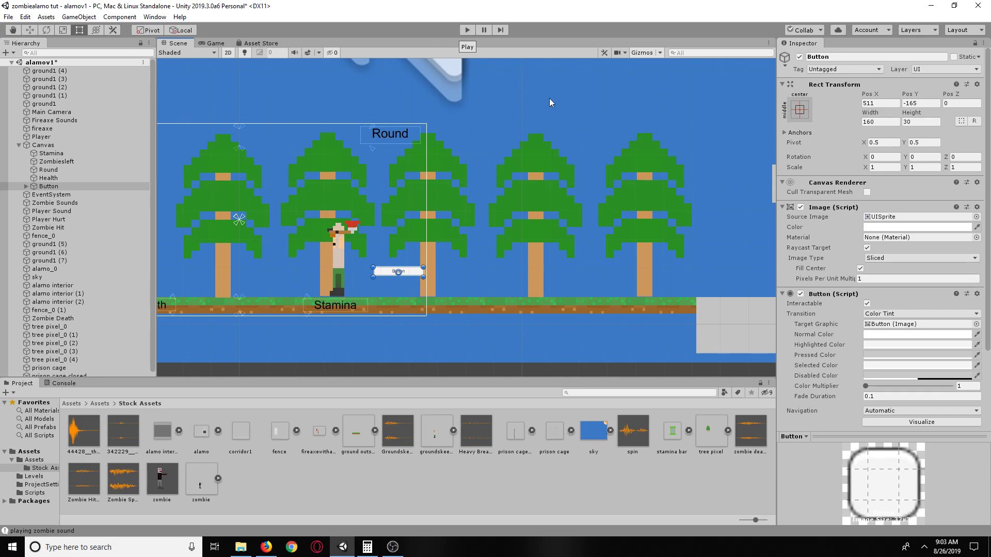
pyautogui.scroll(-4, 828, 277)
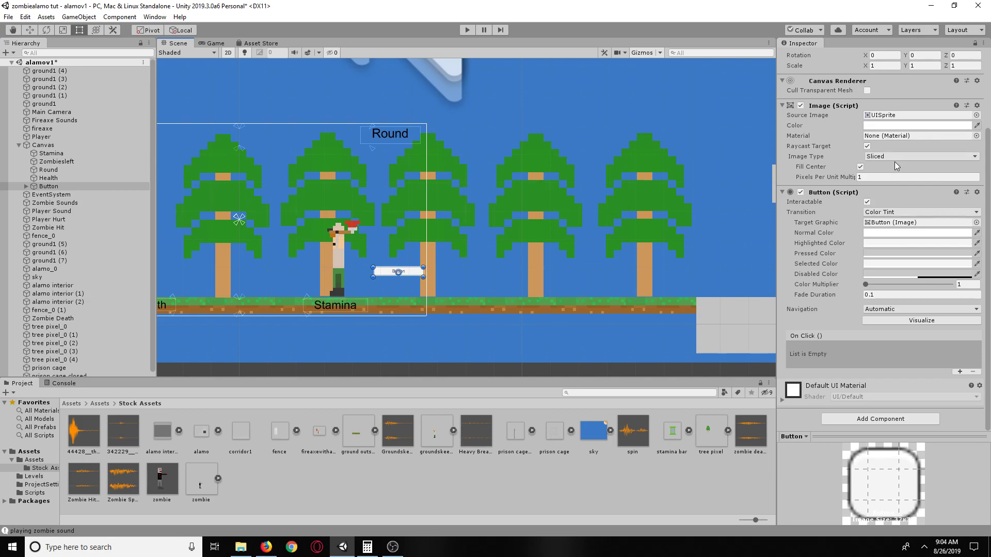
pyautogui.scroll(3, 819, 252)
pyautogui.scroll(-3, 820, 253)
# Step: Change the button's text label to "Interact"
pyautogui.click(26, 187)
pyautogui.click(52, 195)
pyautogui.click(805, 204)
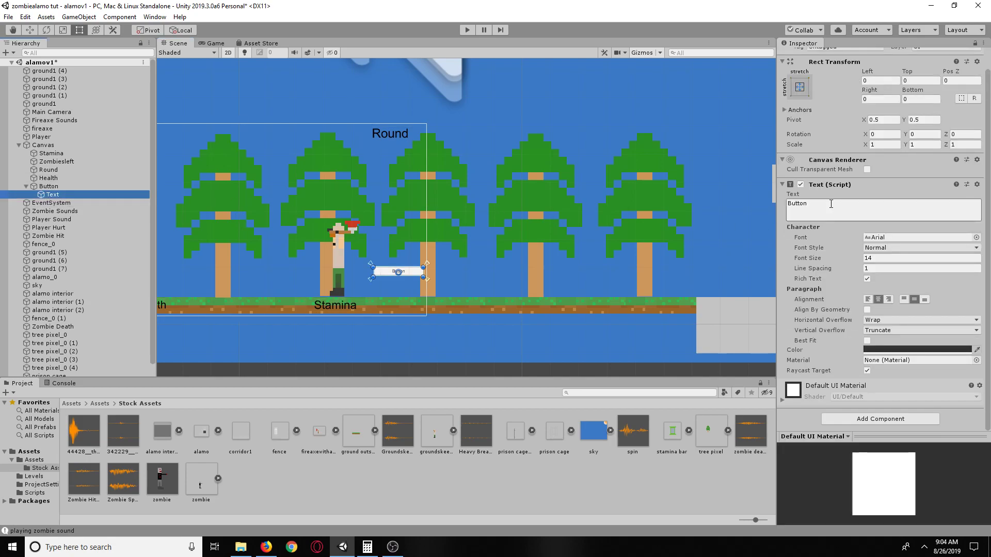
pyautogui.write('Interact')
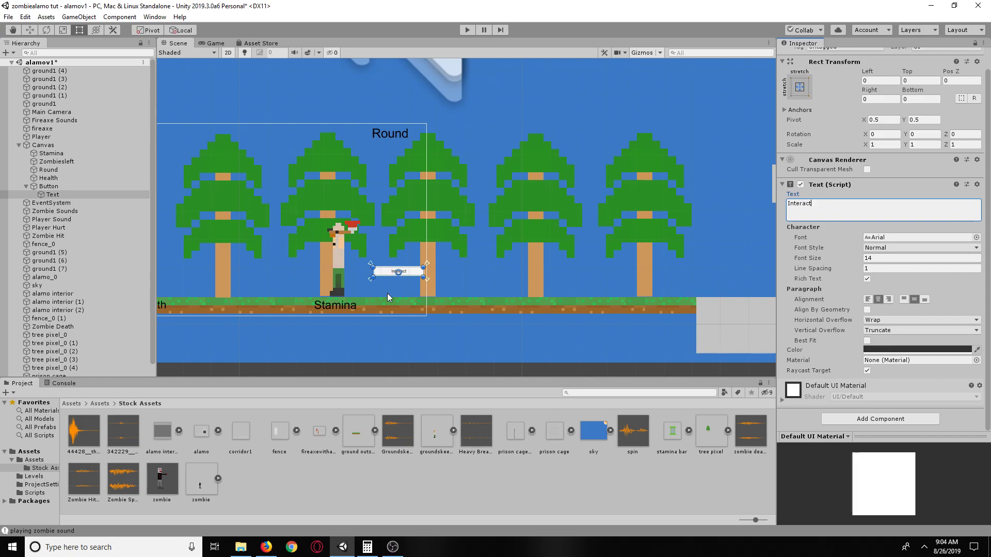
# Step: Extend the Interact button downward to a height of about 69.8, keeping its width at 160
pyautogui.moveTo(388, 283); pyautogui.dragTo(388, 284)
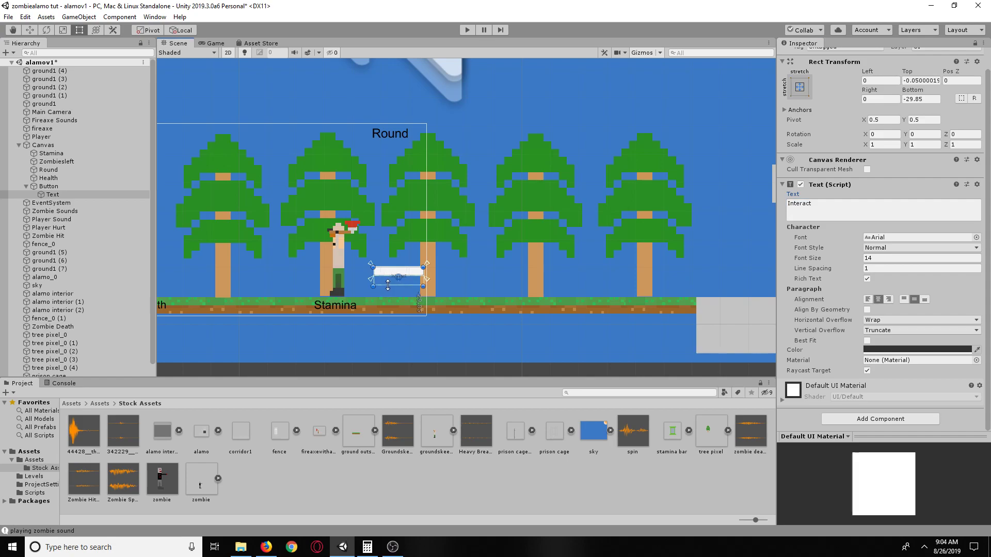
pyautogui.click(78, 186)
pyautogui.moveTo(385, 277); pyautogui.dragTo(398, 298)
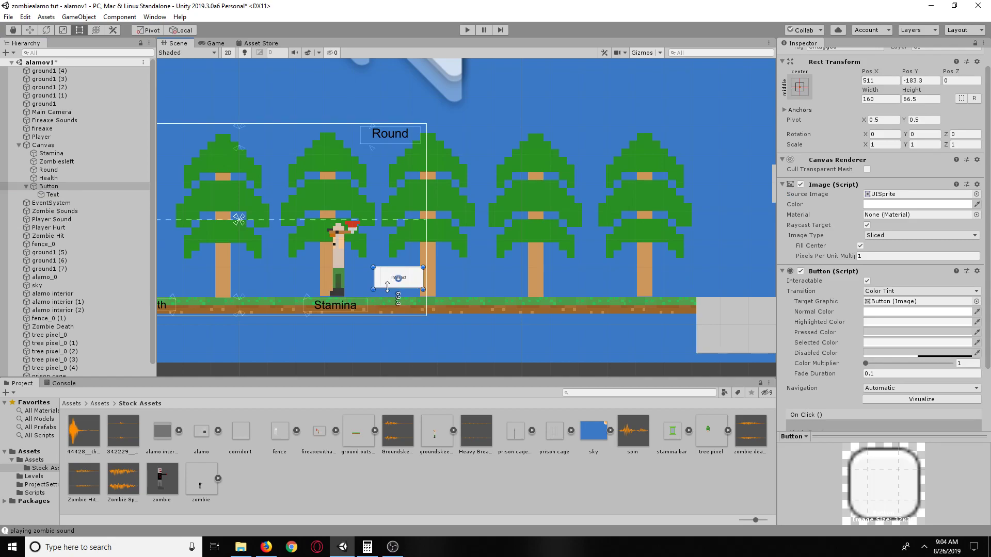
pyautogui.scroll(-3, 525, 110)
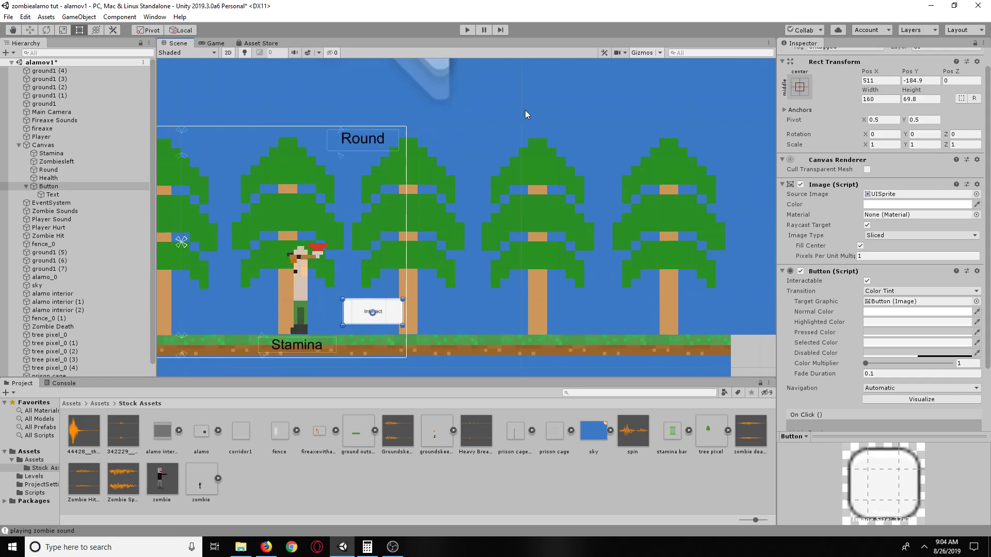
# Step: Play-test the scene, try the Interact button, and walk the player through the alamo past the prison cage to check the button's placement
pyautogui.click(552, 329)
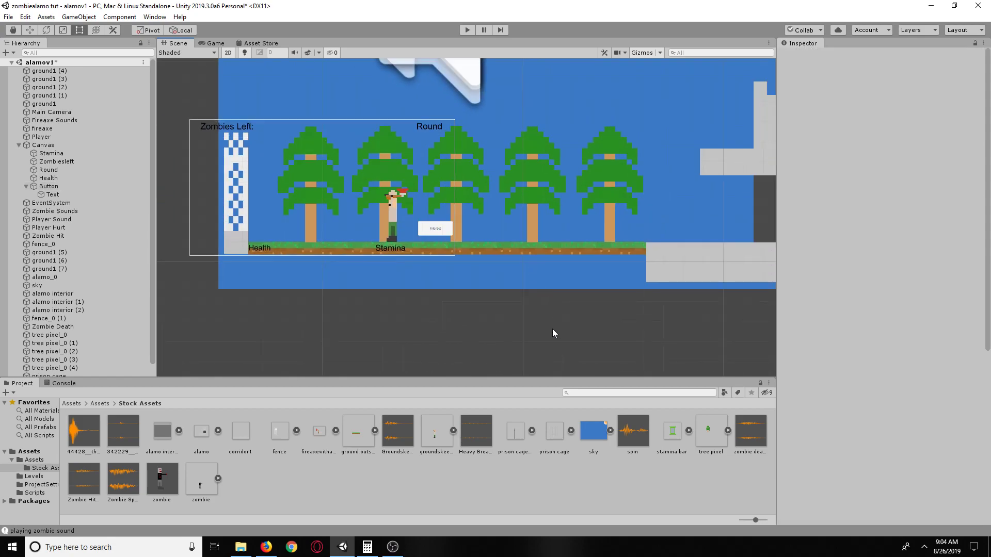
pyautogui.click(463, 30)
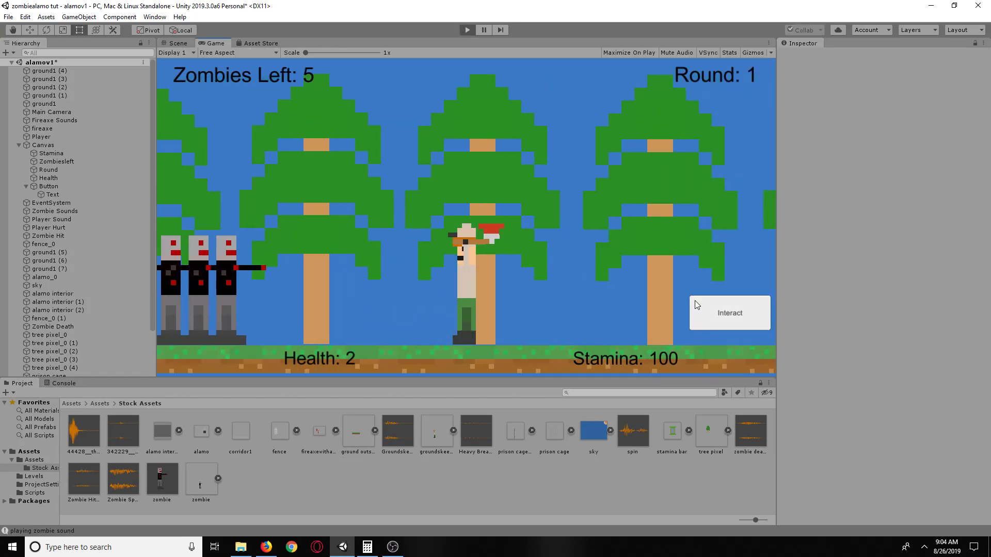
pyautogui.click(695, 300)
pyautogui.click(722, 319)
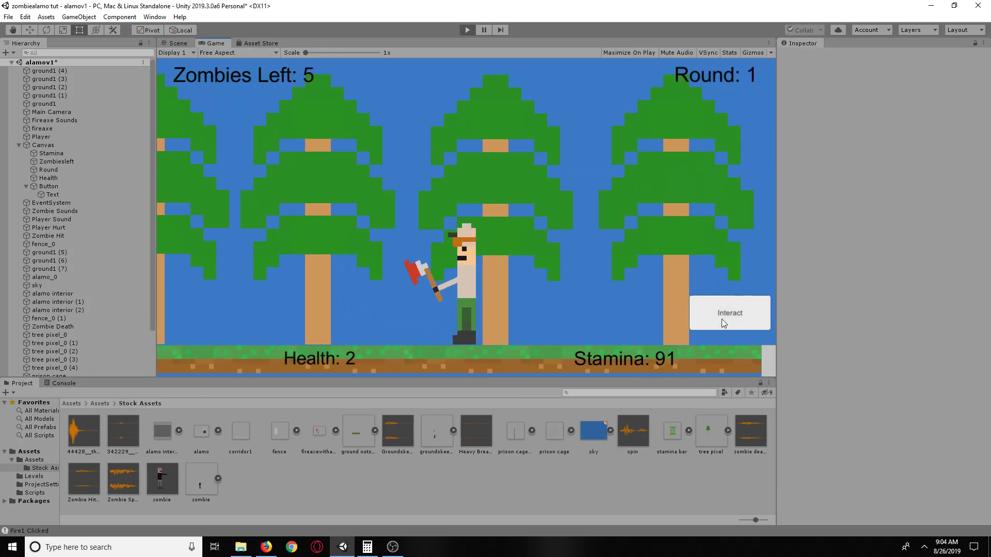
pyautogui.press('Right')
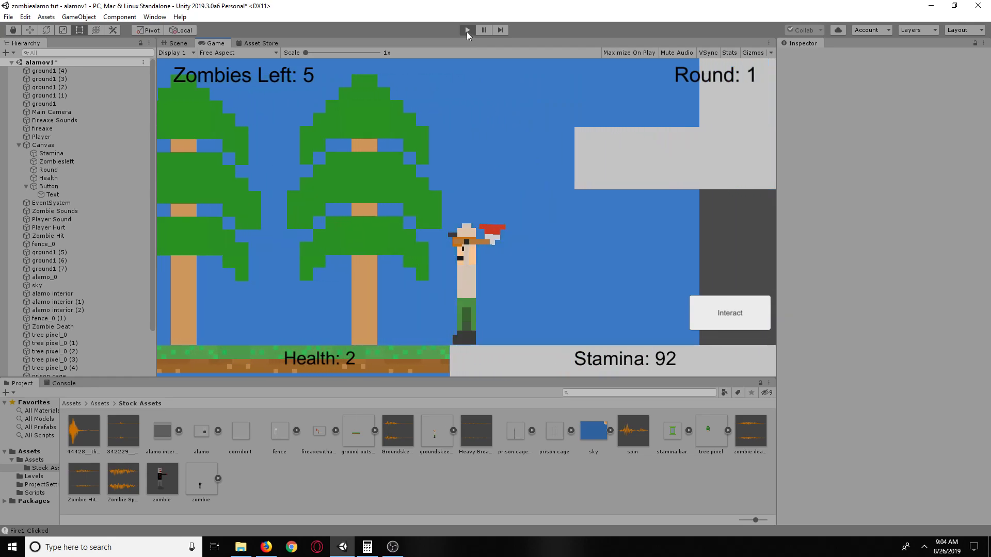
pyautogui.press('Right')
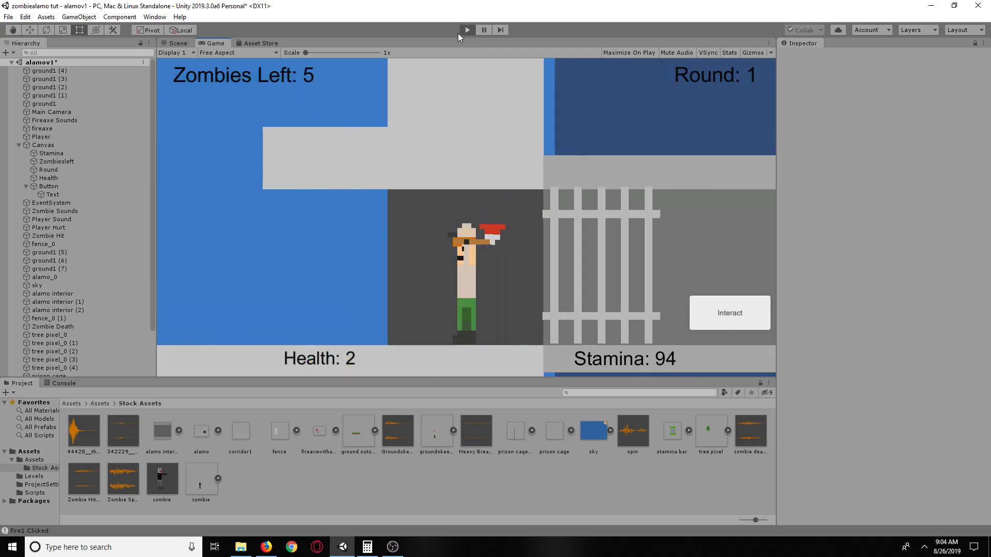
pyautogui.press('Right')
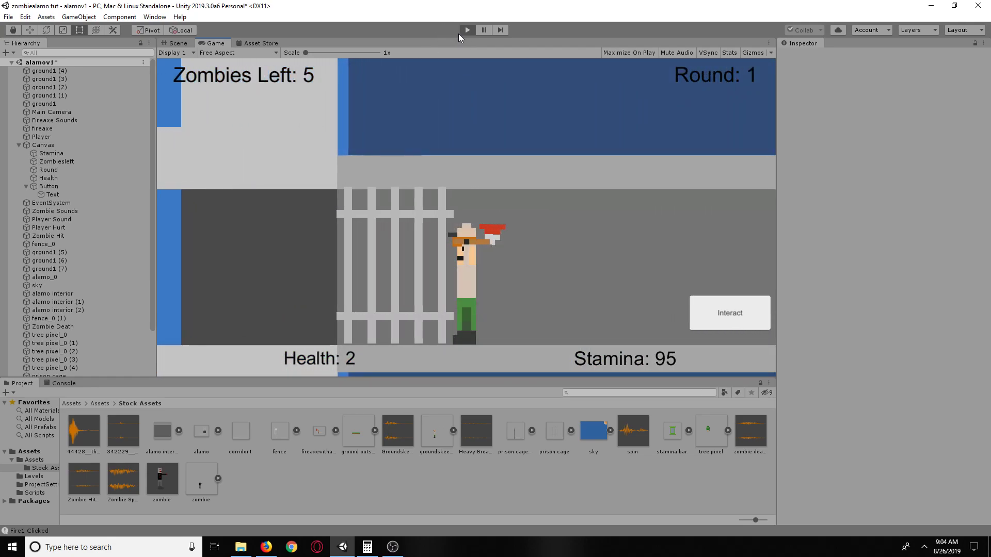
pyautogui.press('Right')
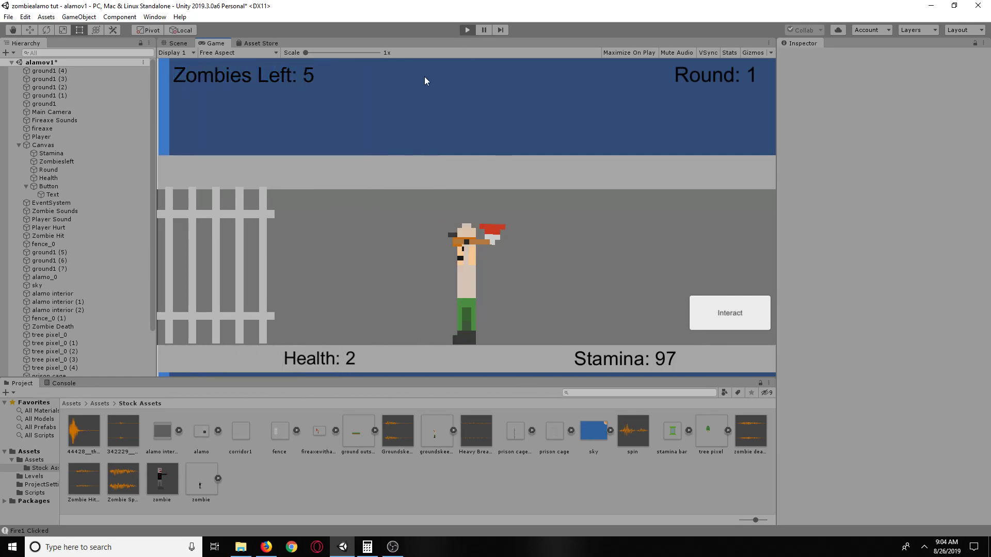
pyautogui.press('Right')
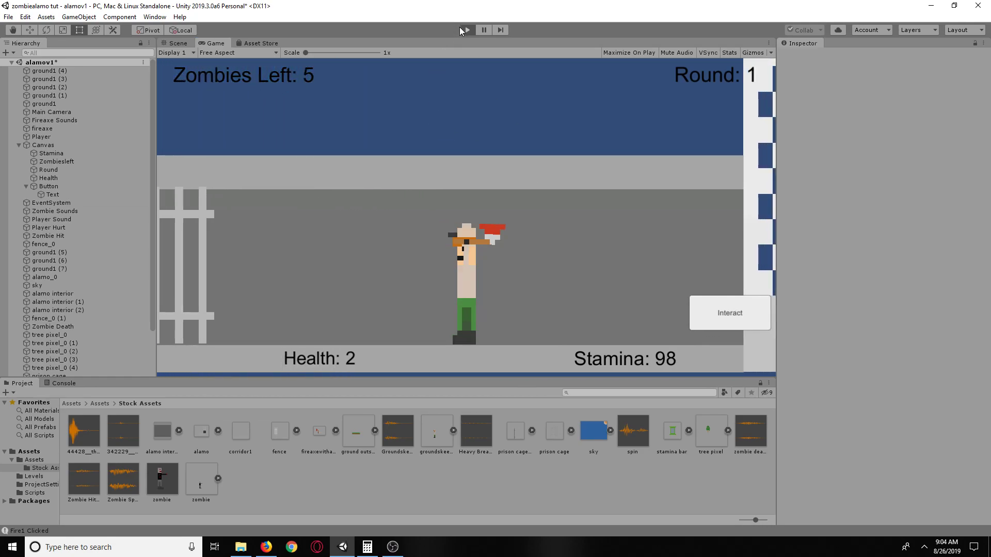
pyautogui.click(466, 30)
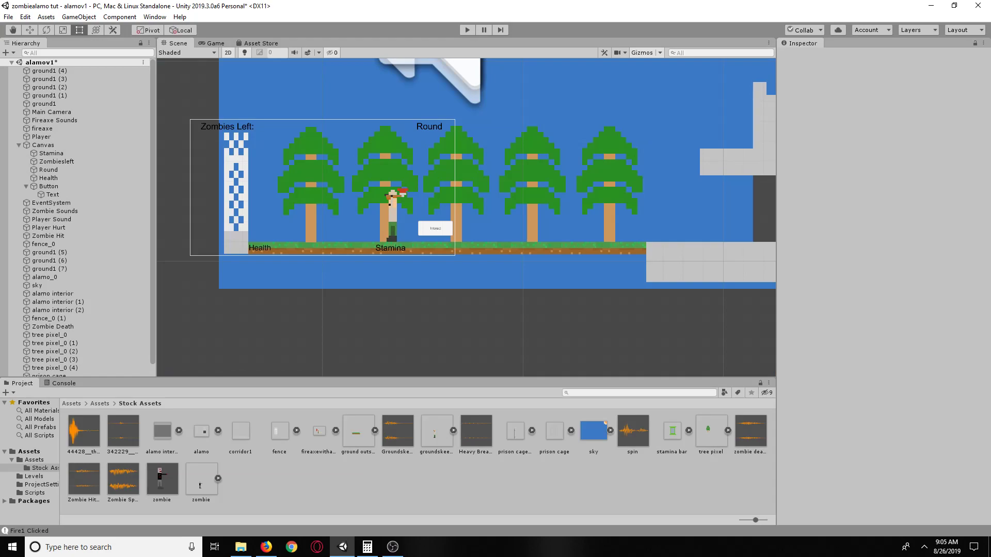
# Step: Switch to Firefox and read the Unity Answers question and best answer about detecting mouse-over or clicks on a UI canvas object
pyautogui.hotkey('alt', 'Tab')
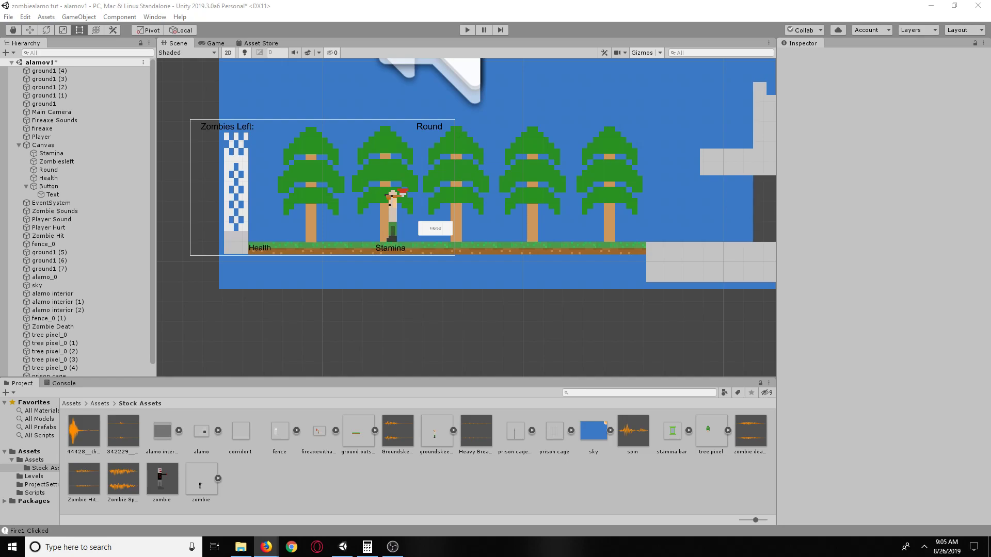
pyautogui.click(266, 546)
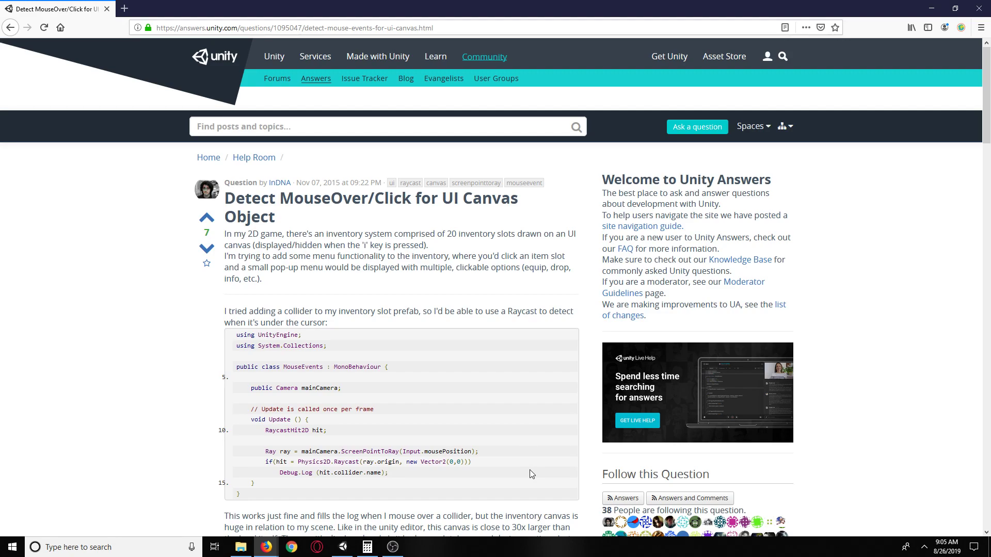
pyautogui.scroll(-4, 530, 470)
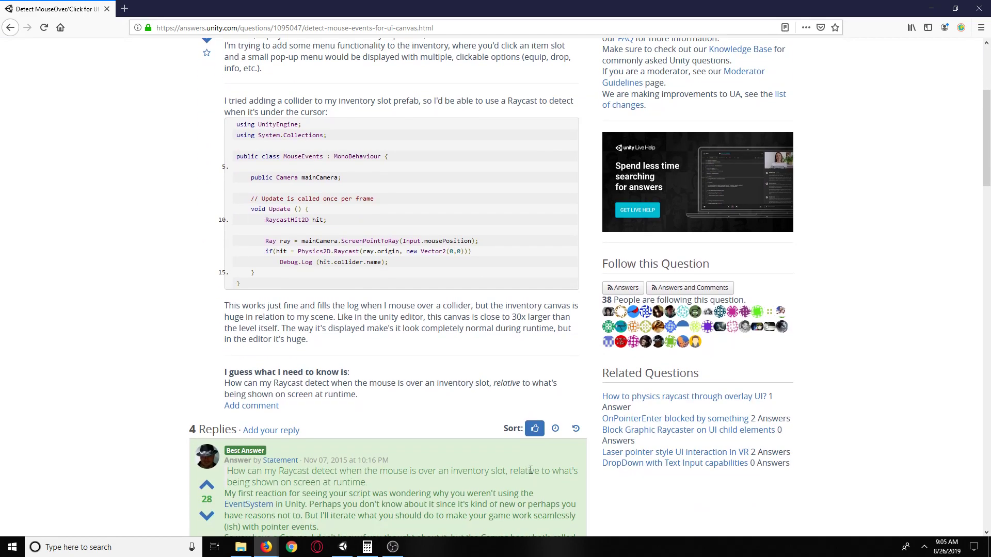
pyautogui.scroll(-3, 530, 469)
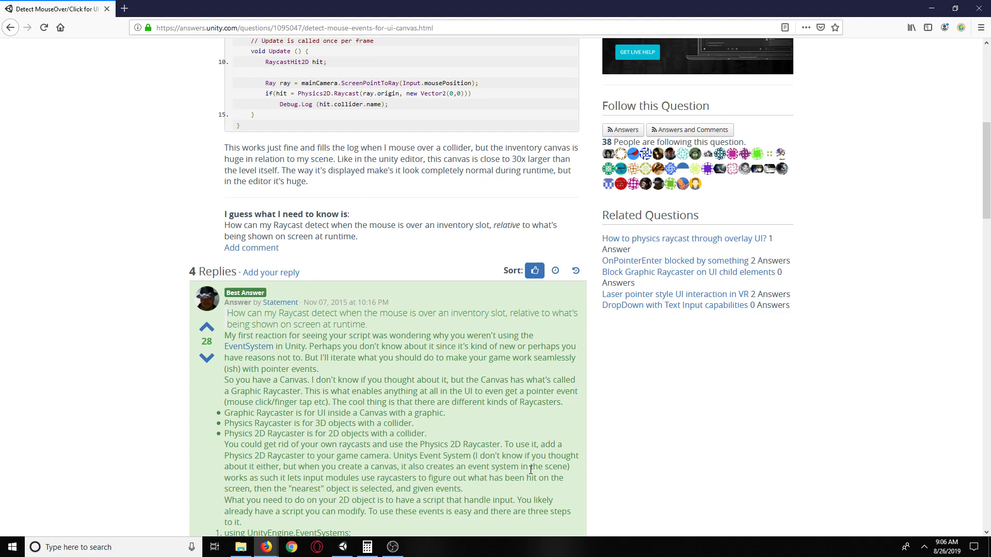
pyautogui.hotkey('alt', 'Tab')
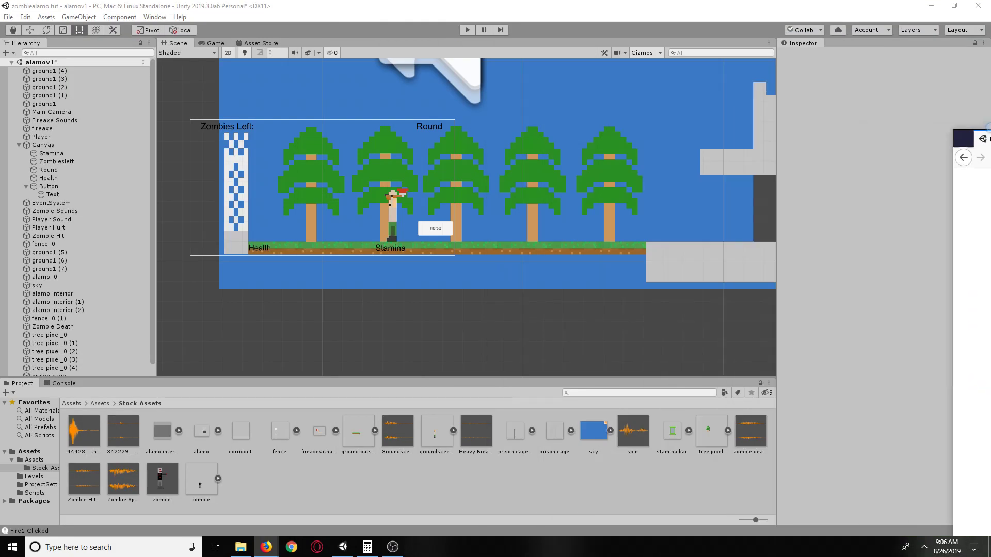
# Step: Select the Button object under Canvas and try to rename it to "Interact"
pyautogui.click(76, 194)
pyautogui.click(66, 186)
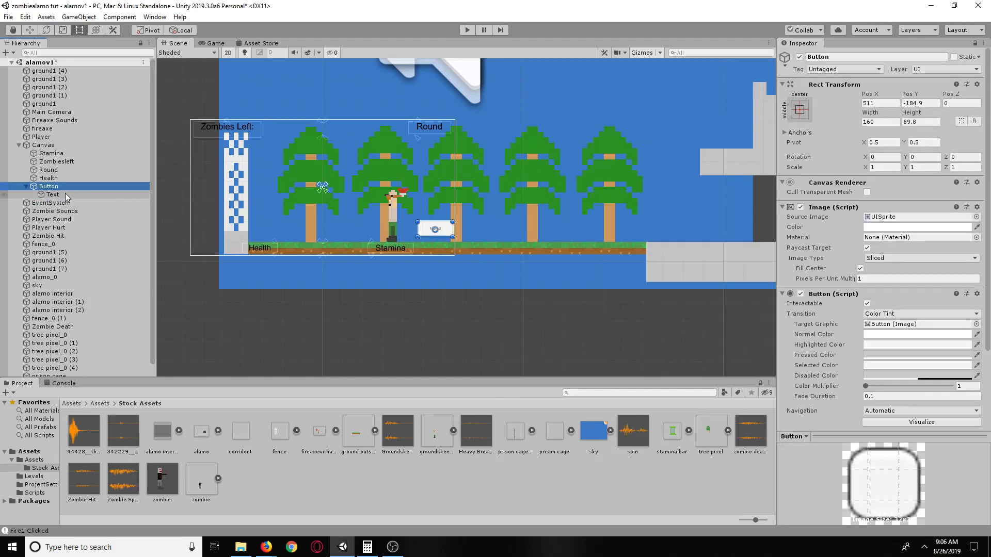
pyautogui.rightClick(52, 187)
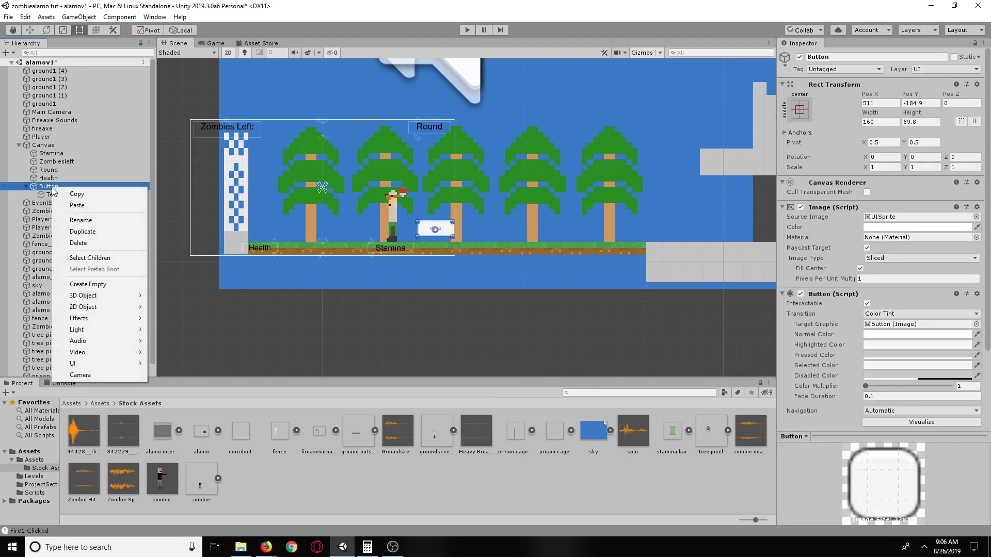
pyautogui.click(870, 56)
pyautogui.press('Home')
pyautogui.press('Delete')
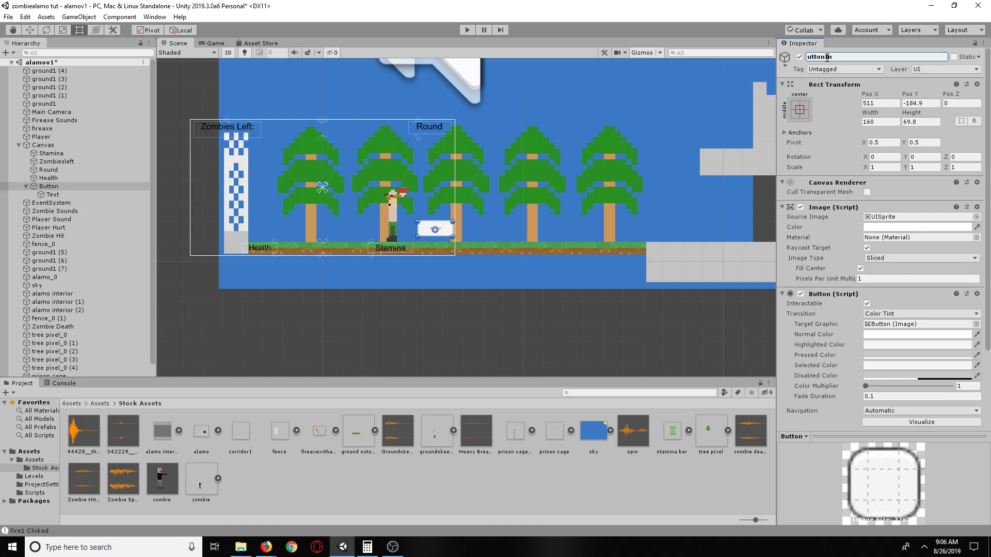
pyautogui.press('BackSpace')
pyautogui.press('BackSpace')
pyautogui.press('BackSpace')
pyautogui.press('BackSpace')
pyautogui.write('Interact')
# Step: Add an Event Trigger component to the button and give it a PointerClick event type
pyautogui.scroll(-5, 848, 273)
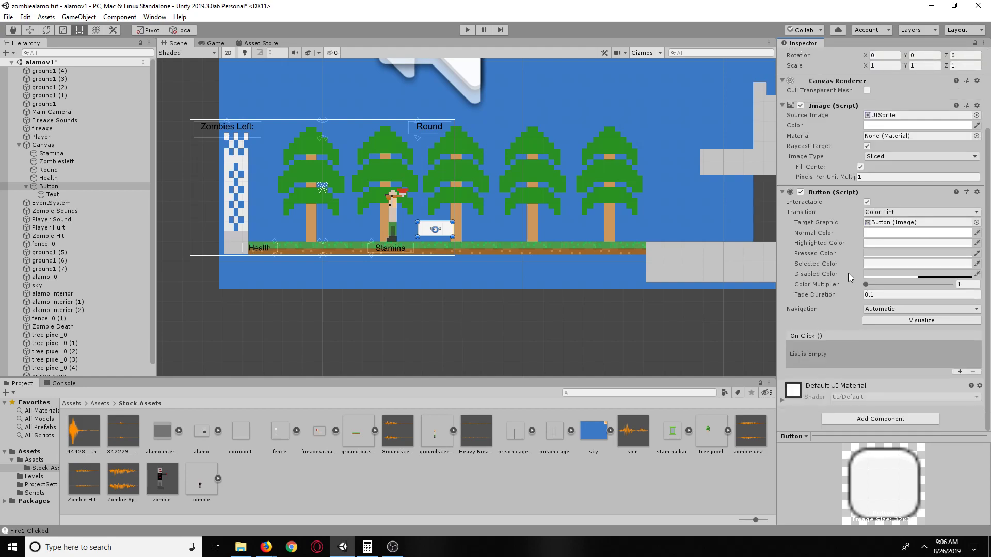
pyautogui.click(865, 426)
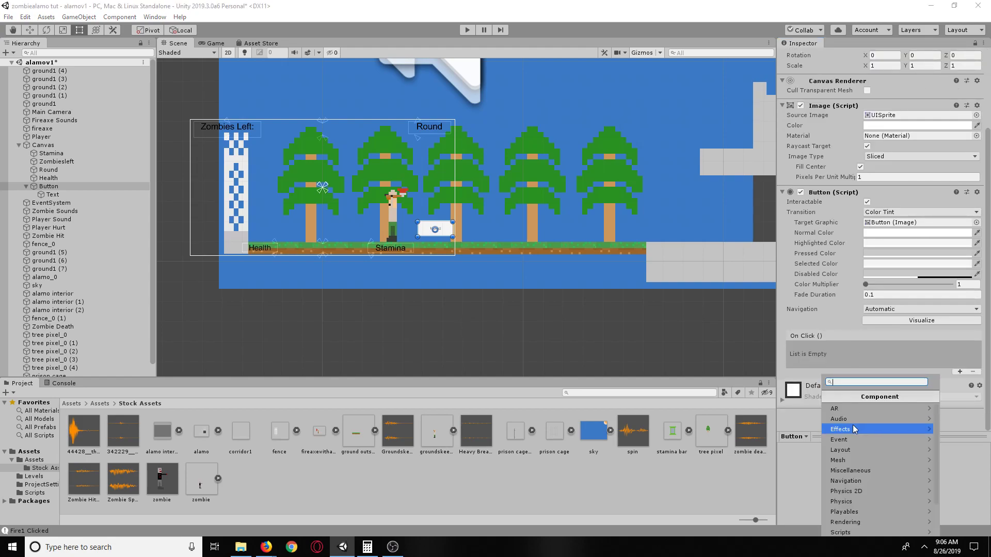
pyautogui.click(867, 440)
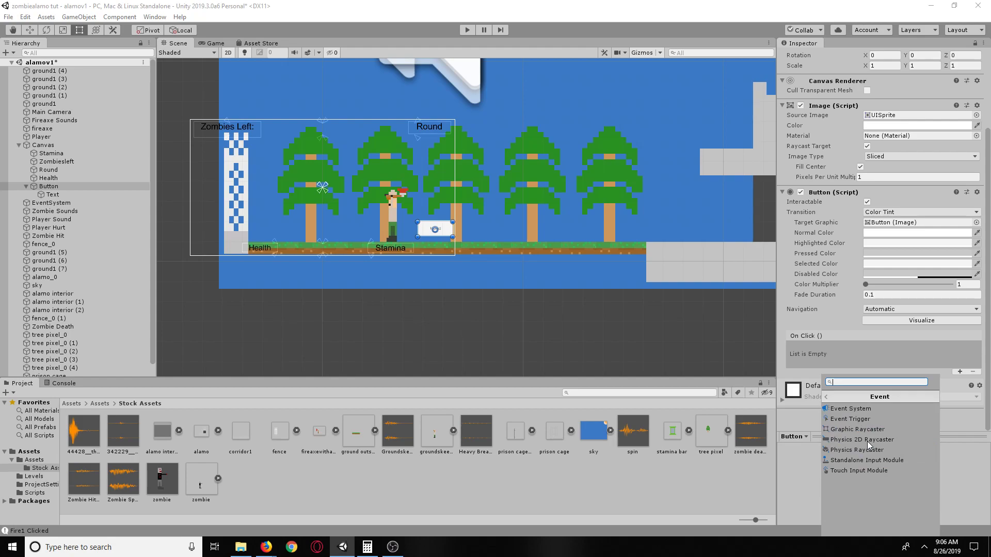
pyautogui.click(845, 420)
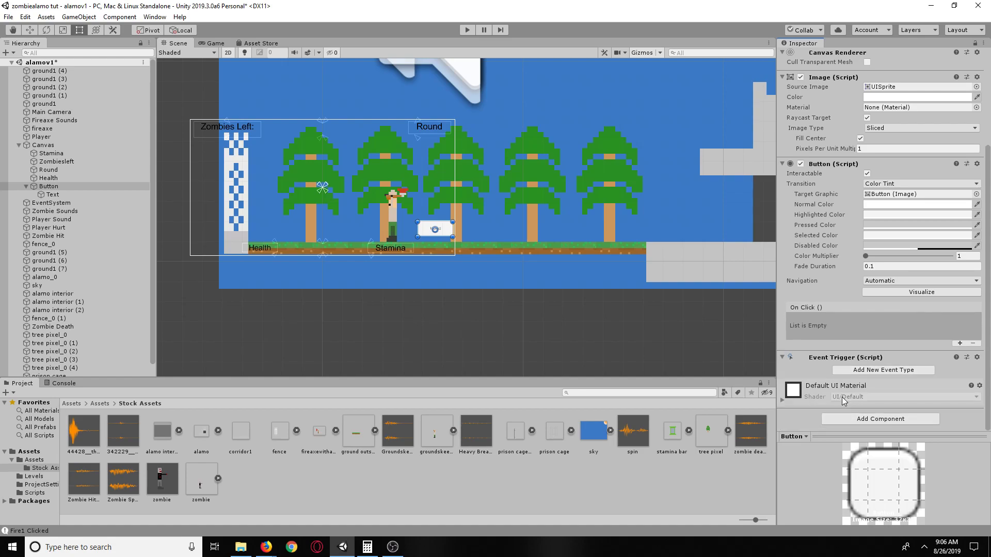
pyautogui.click(884, 373)
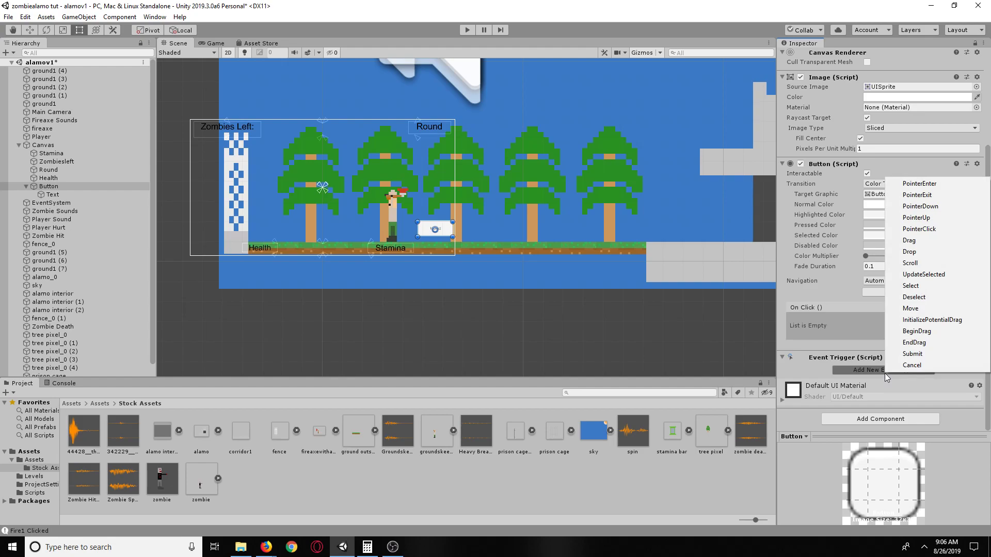
pyautogui.click(940, 228)
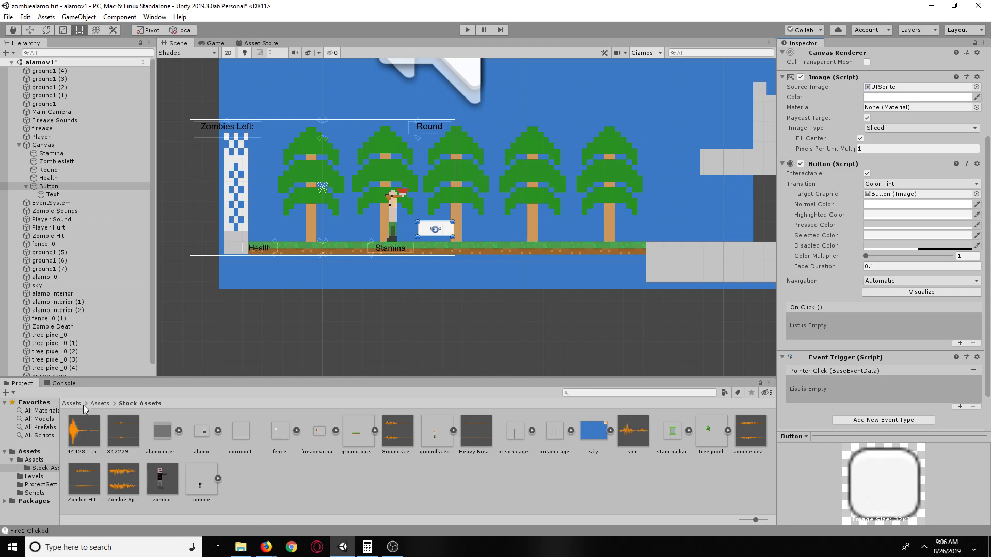
# Step: Open the fireaxe script from the project's Scripts folder in Visual Studio and dismiss the Visual Studio update notification
pyautogui.click(98, 404)
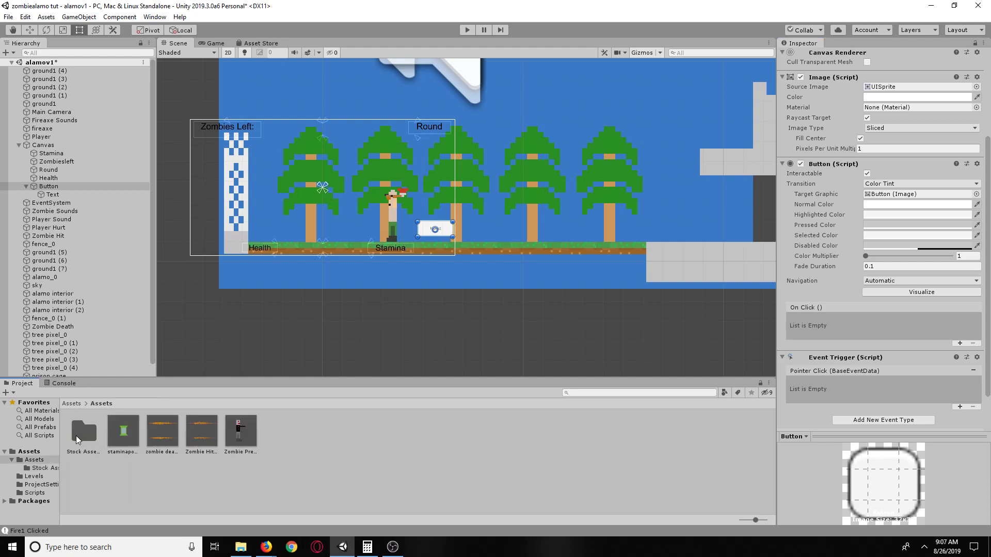
pyautogui.click(77, 405)
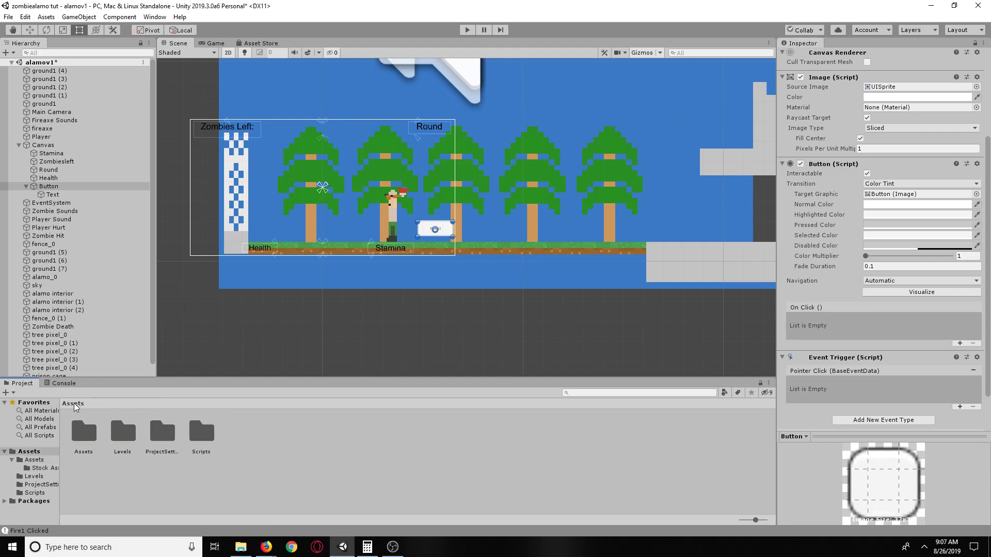
pyautogui.doubleClick(202, 436)
pyautogui.doubleClick(132, 432)
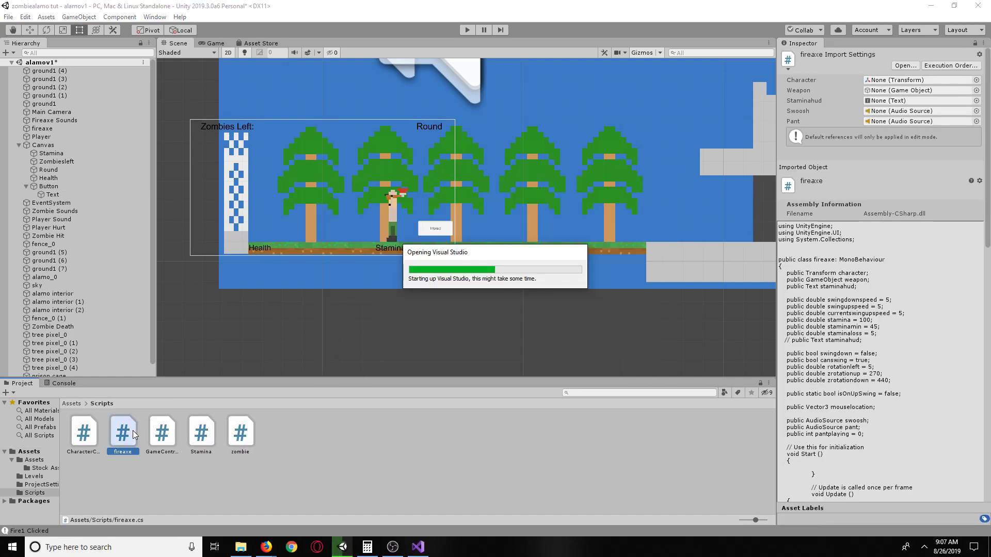
pyautogui.click(45, 184)
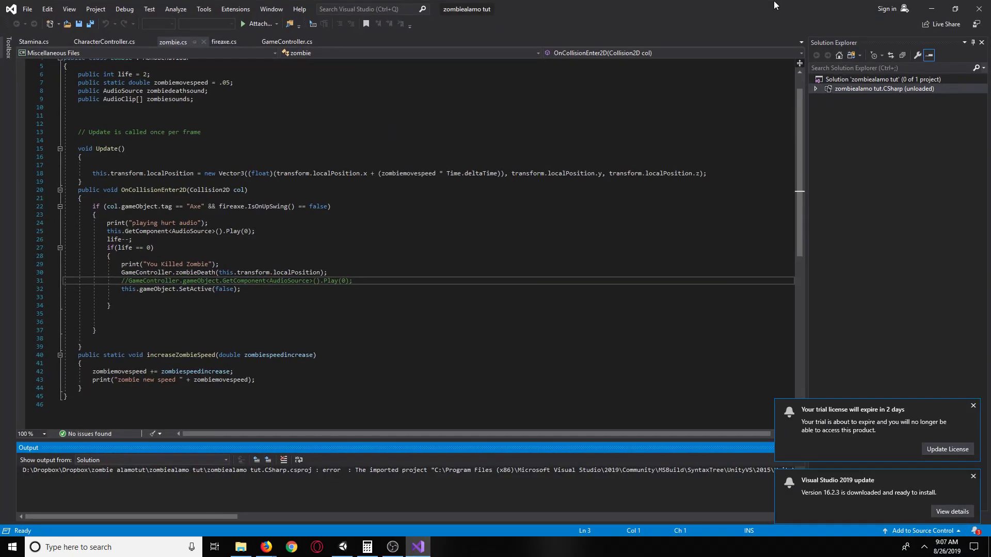
pyautogui.click(973, 476)
# Step: Look through the zombie, fireaxe and GameController scripts, examining their variable declarations and Update methods
pyautogui.scroll(2, 472, 313)
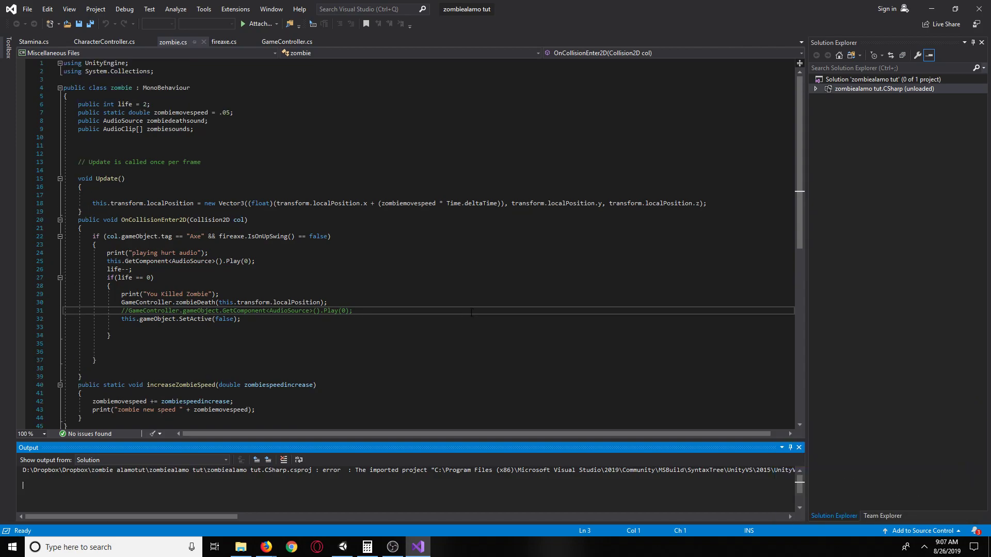
pyautogui.click(225, 42)
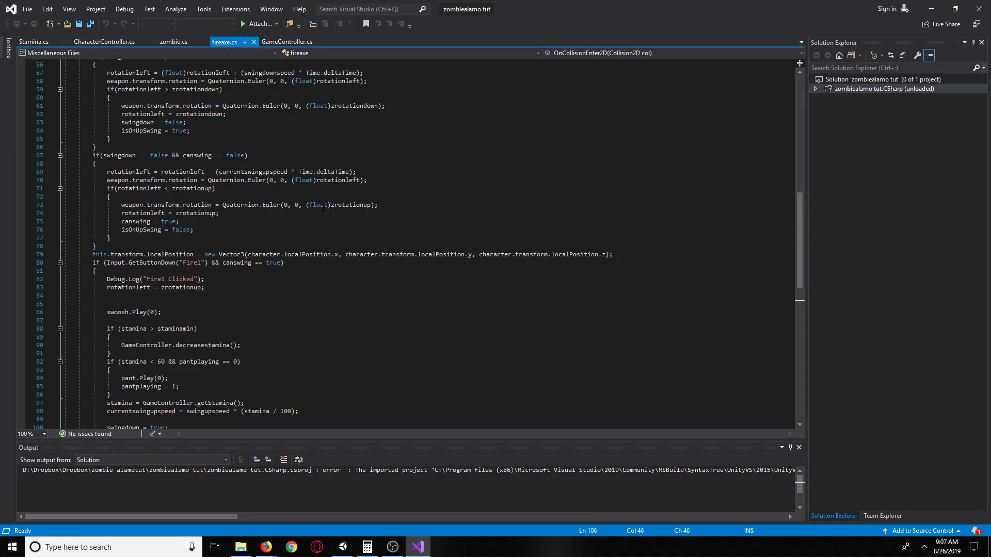
pyautogui.scroll(8, 323, 207)
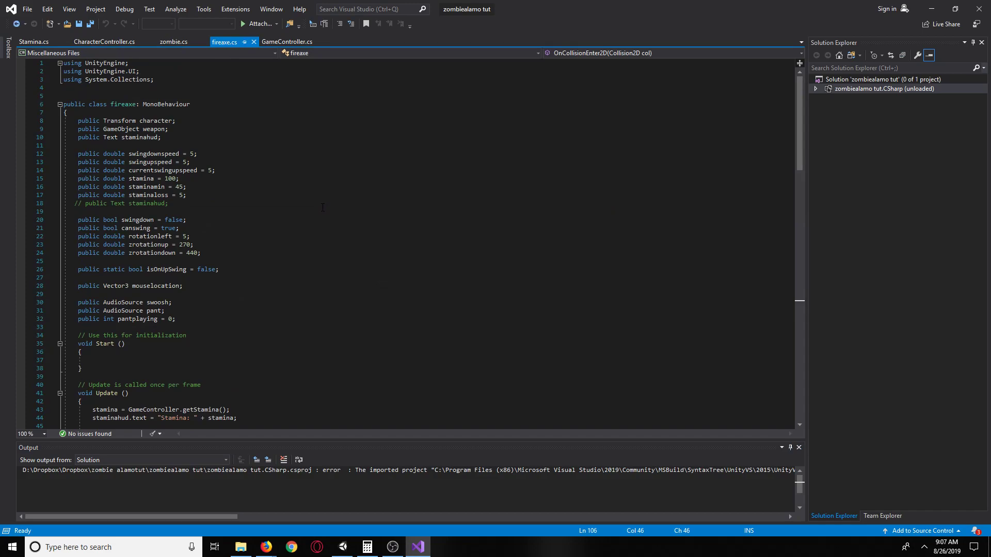
pyautogui.scroll(-3, 323, 208)
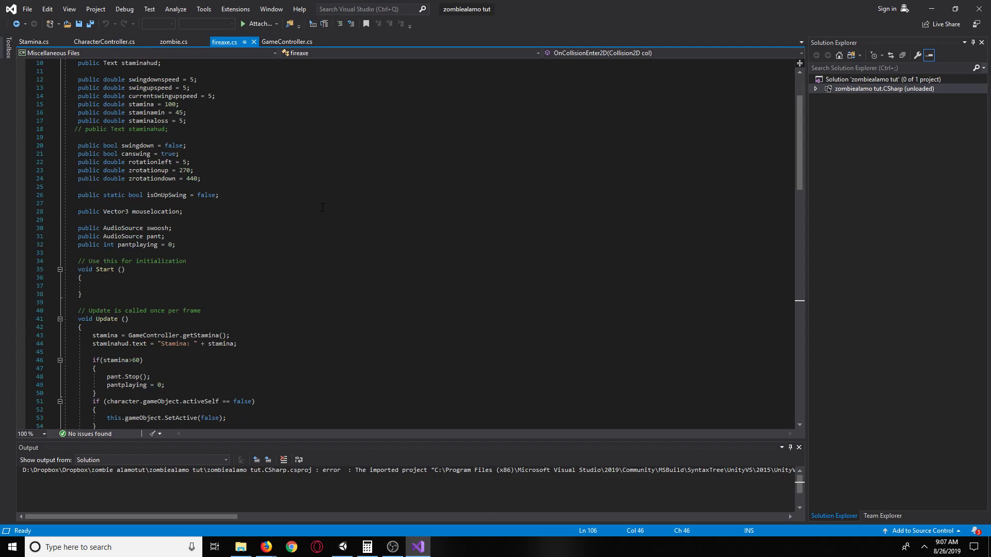
pyautogui.click(322, 206)
pyautogui.rightClick(323, 207)
pyautogui.click(227, 261)
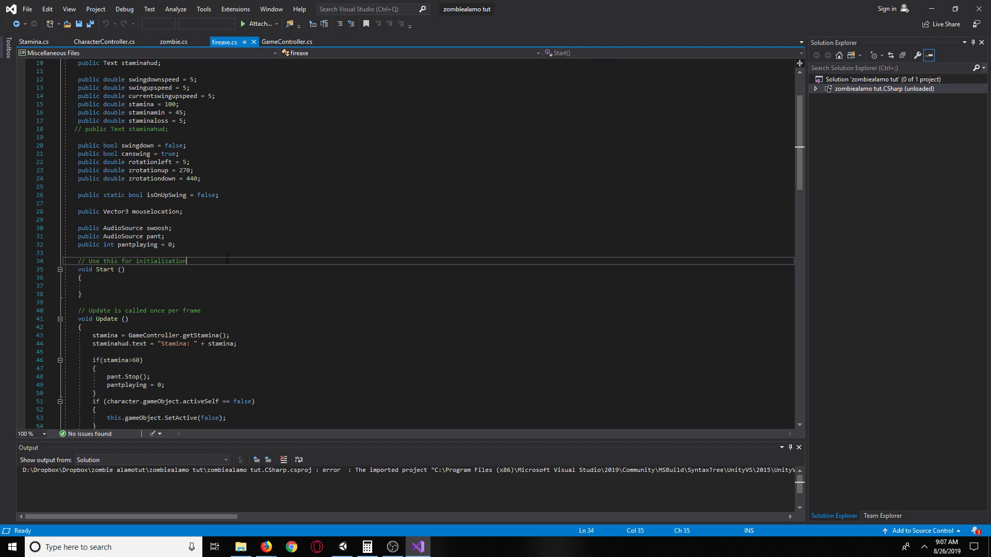
pyautogui.scroll(-3, 227, 258)
pyautogui.scroll(-2, 227, 257)
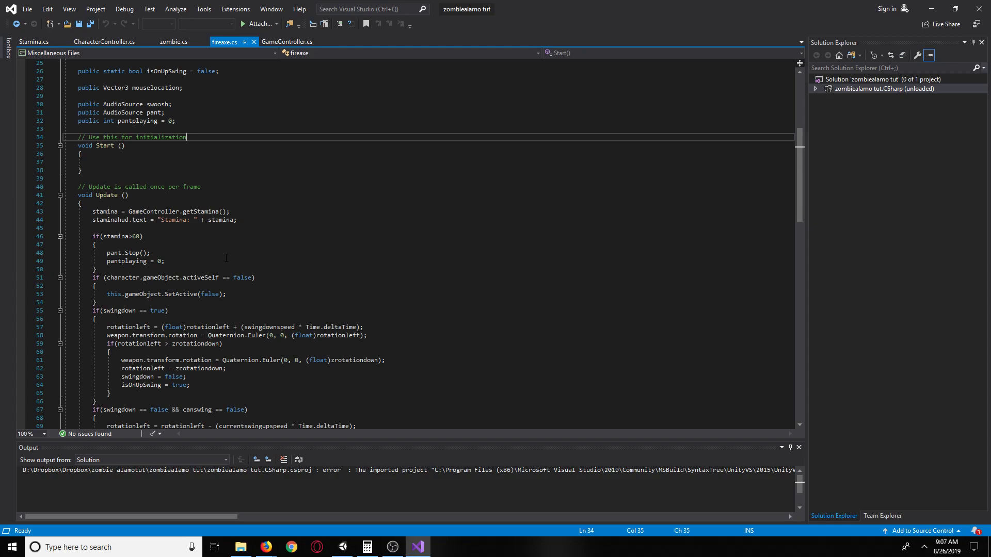
pyautogui.click(276, 43)
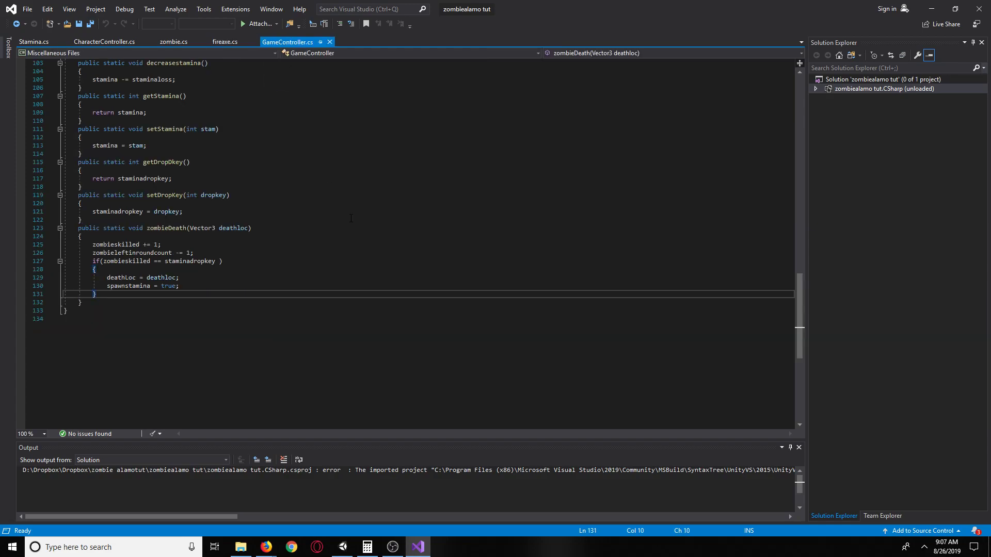
pyautogui.scroll(14, 282, 280)
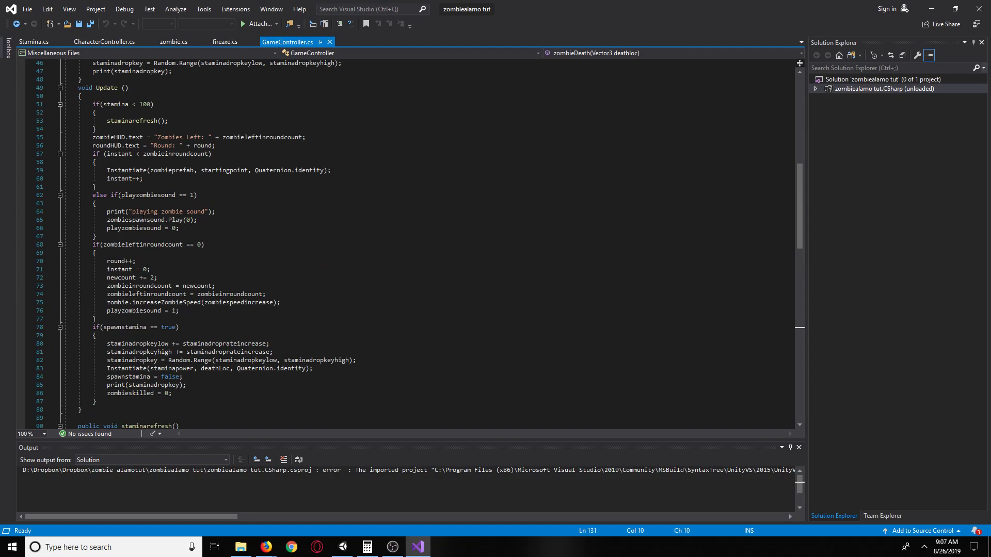
pyautogui.scroll(3, 143, 220)
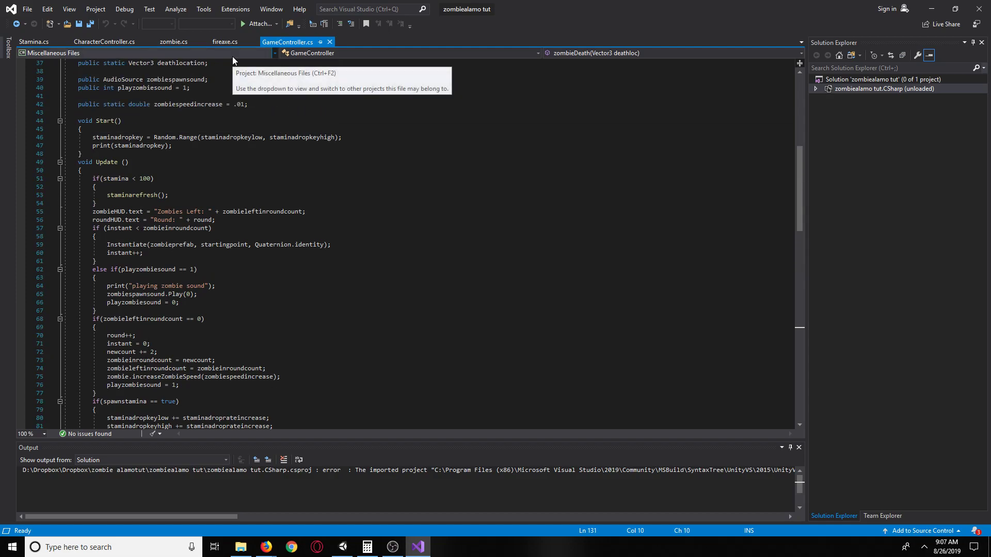
# Step: Return to the fireaxe script and review the swing conditions and the Fire1 input handling in its Update method
pyautogui.click(220, 42)
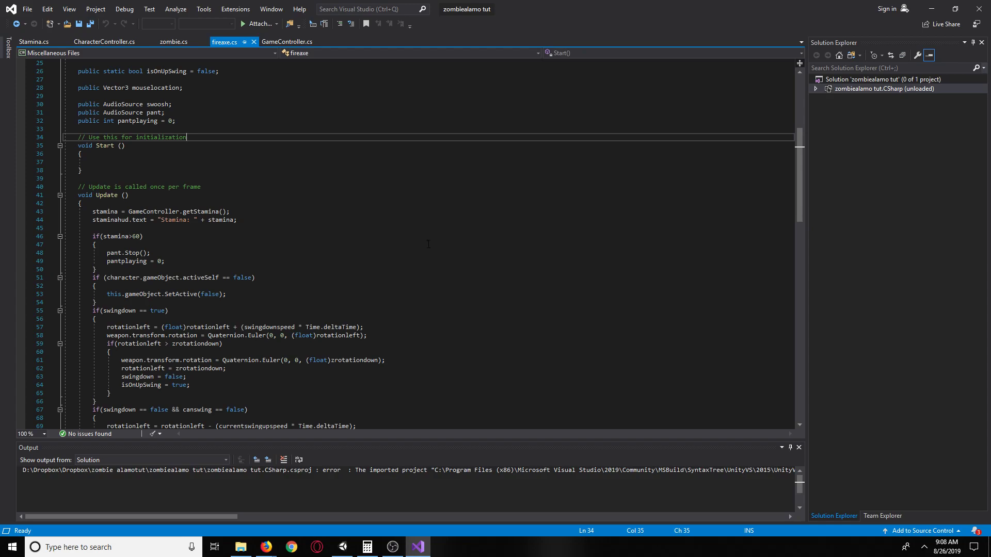
pyautogui.scroll(-13, 428, 244)
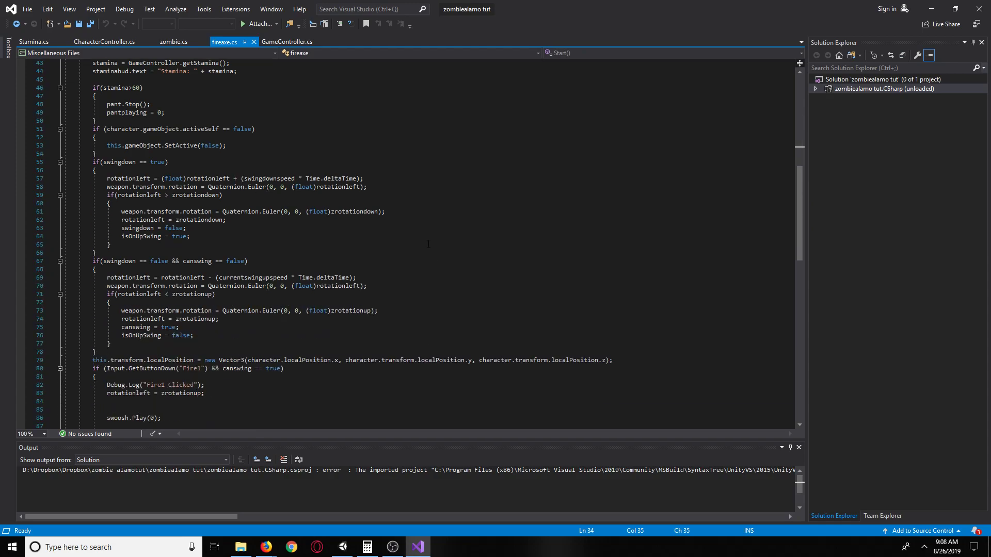
pyautogui.scroll(-9, 428, 244)
pyautogui.scroll(7, 428, 244)
pyautogui.scroll(16, 428, 244)
pyautogui.scroll(-9, 427, 244)
pyautogui.scroll(4, 428, 243)
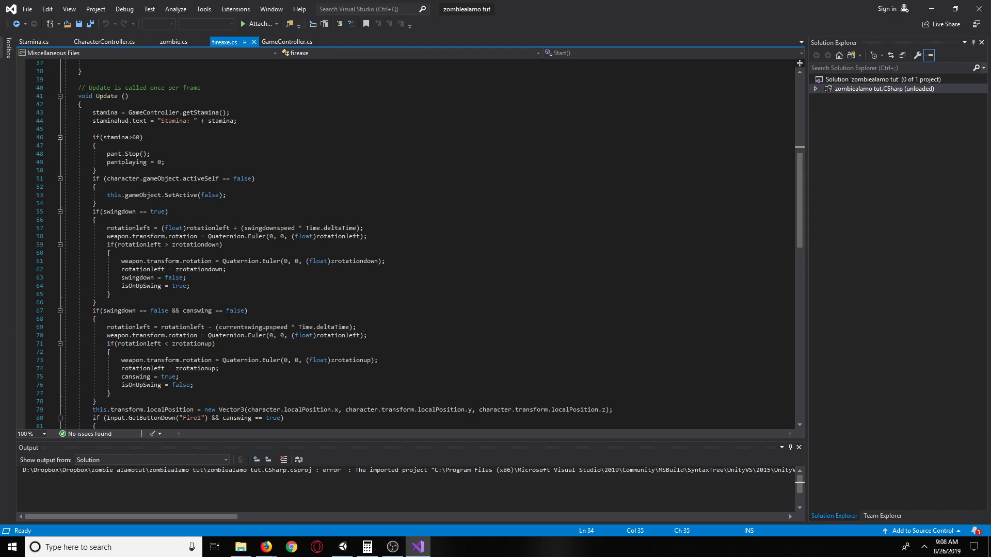
pyautogui.scroll(4, 234, 317)
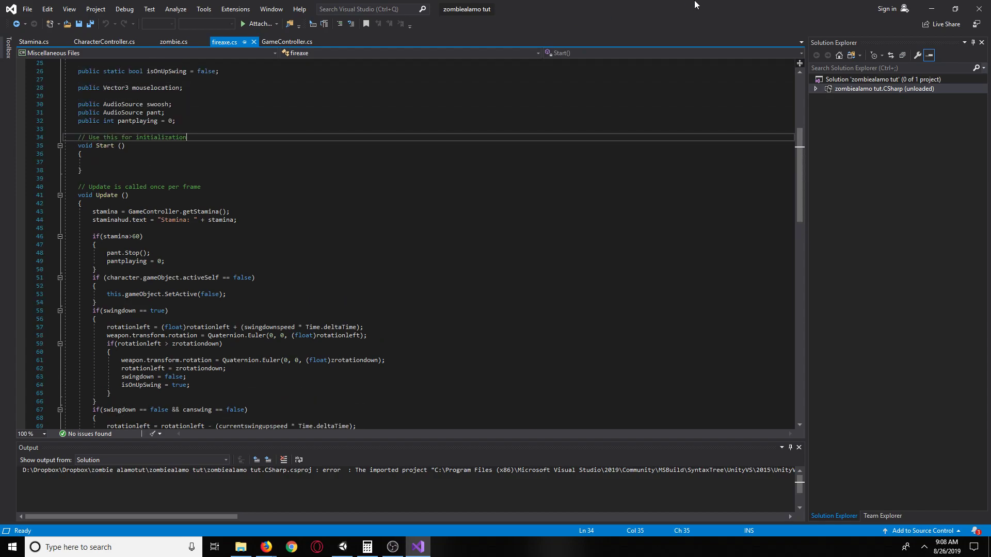
# Step: Add a public void InteractButtonLockout() method after IsOnUpSwing() in the fireaxe class, containing the line canswing = false;
pyautogui.scroll(-20, 148, 265)
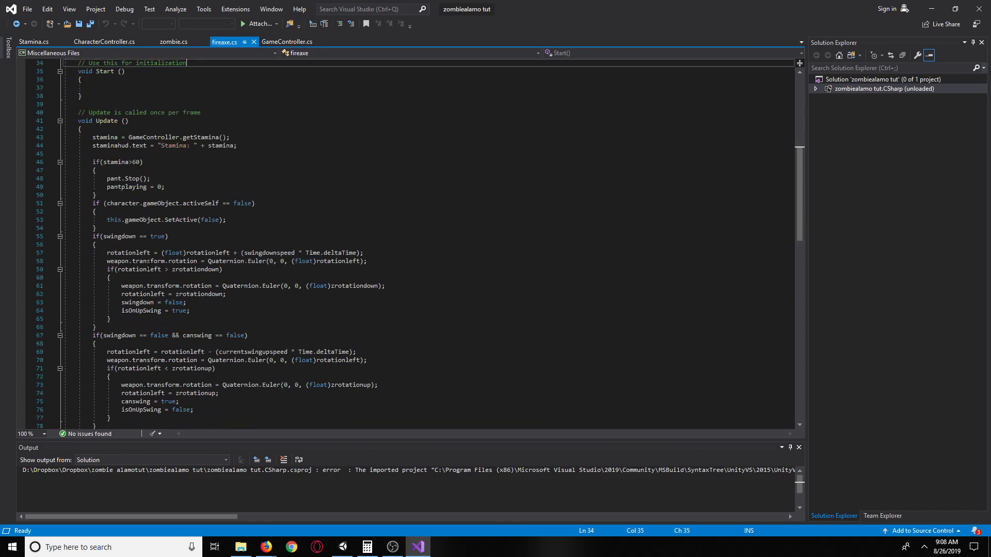
pyautogui.click(125, 241)
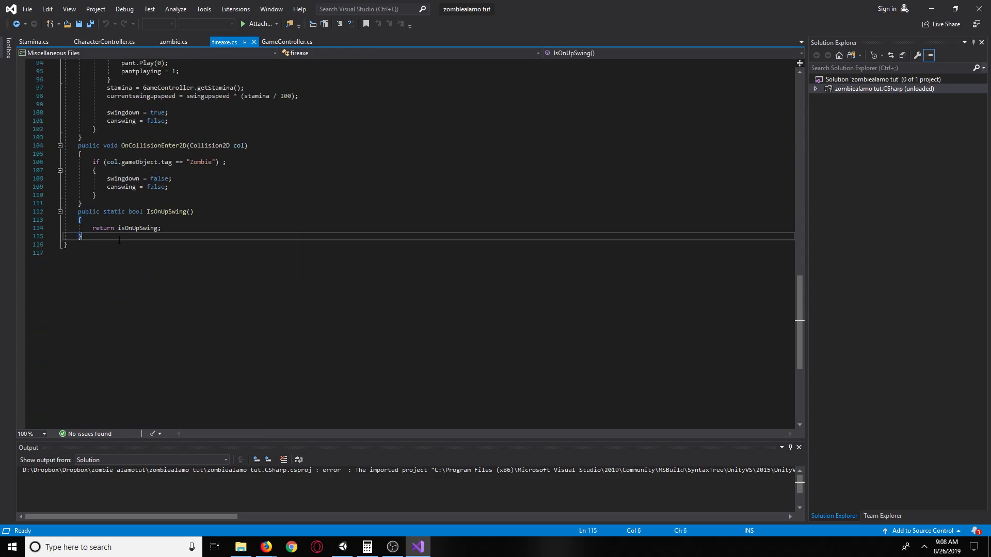
pyautogui.press('Return')
pyautogui.write('public ')
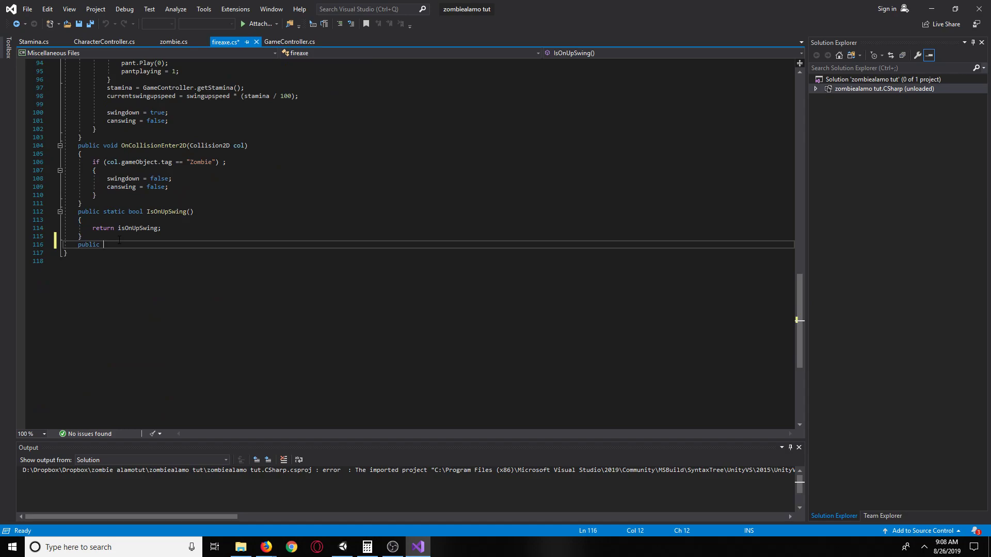
pyautogui.write('void InteractButtonLo')
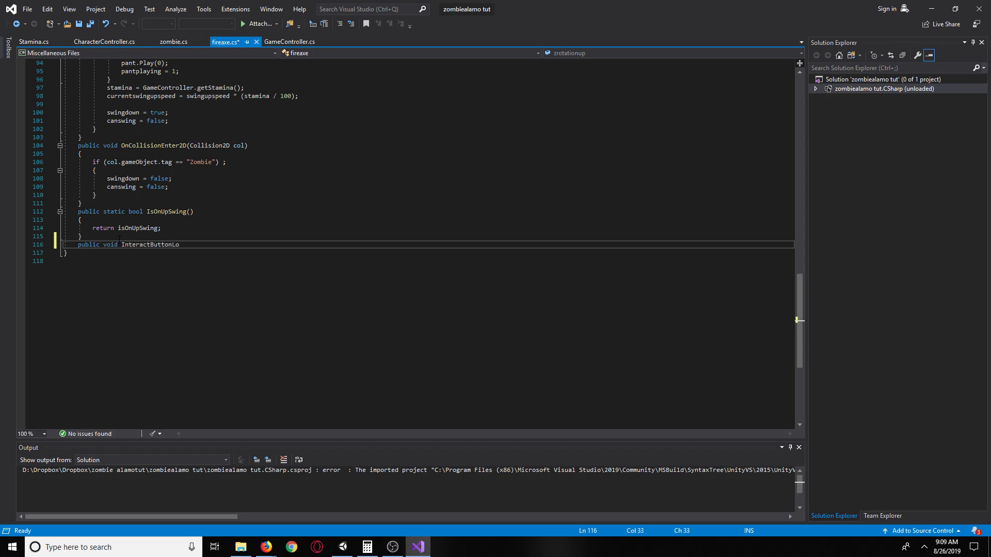
pyautogui.write('ckout()')
pyautogui.press('Return')
pyautogui.write('{')
pyautogui.press('Return')
pyautogui.write('c')
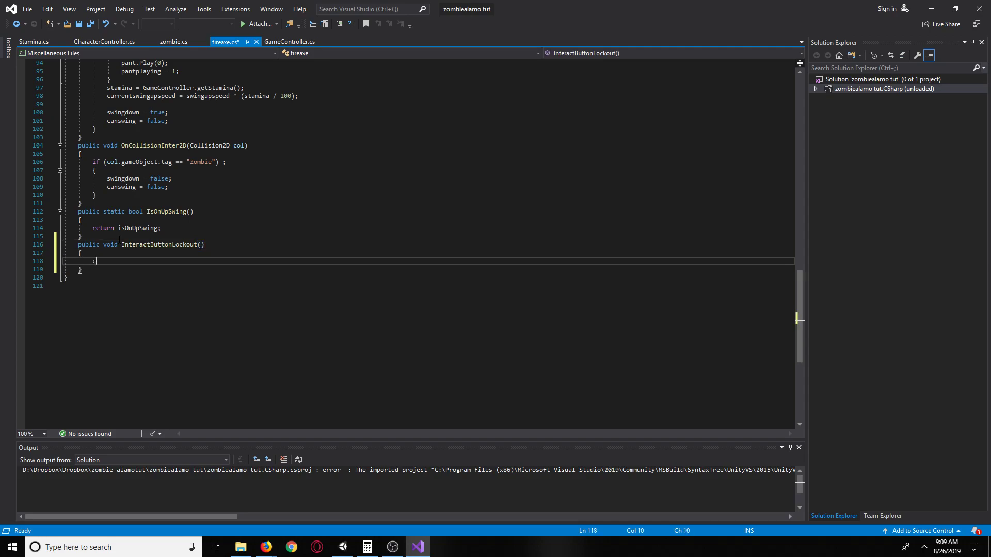
pyautogui.write('answing = false;')
pyautogui.press('Return')
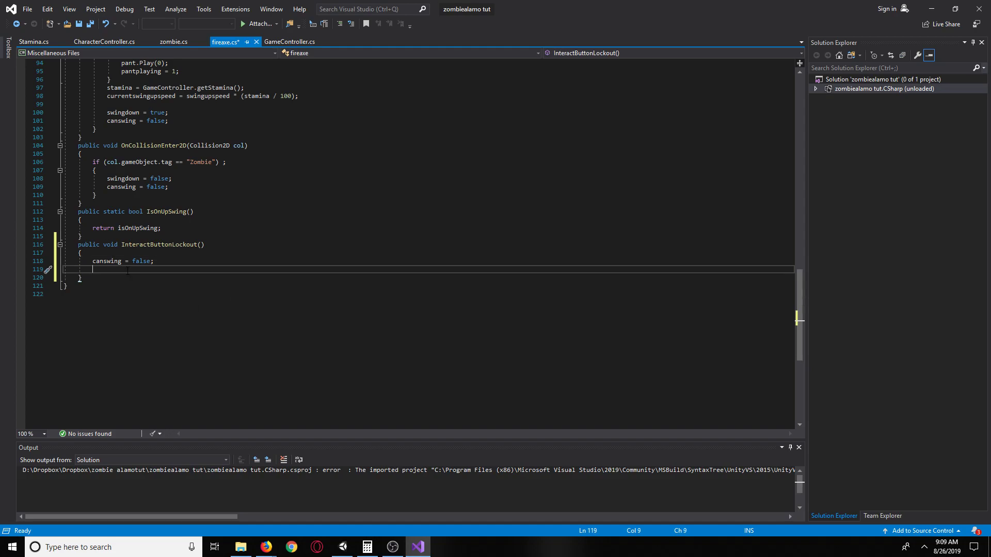
# Step: Add the line canswing = true; below canswing = false; in InteractButtonLockout() and save all open scripts
pyautogui.moveTo(198, 245); pyautogui.dragTo(118, 243)
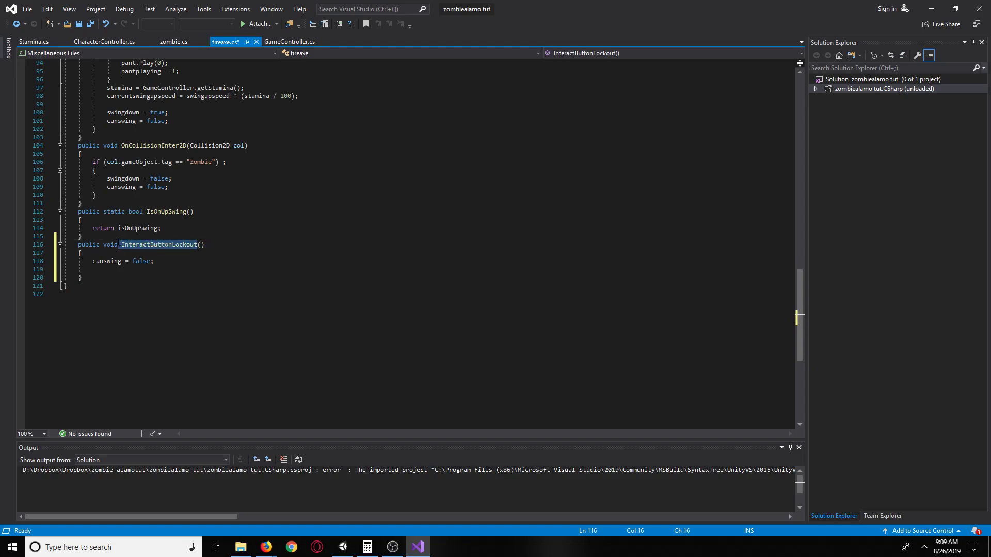
pyautogui.scroll(20, 156, 274)
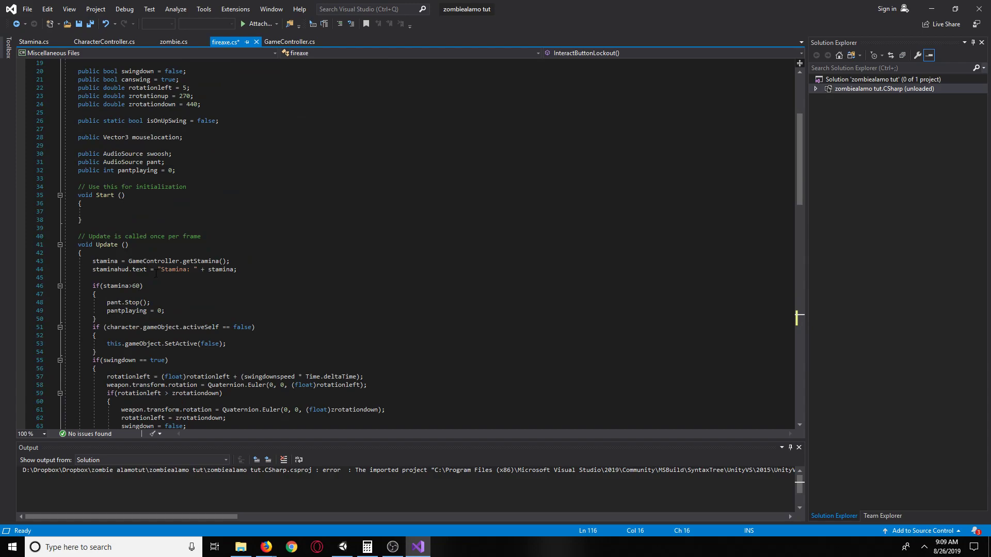
pyautogui.scroll(-20, 156, 273)
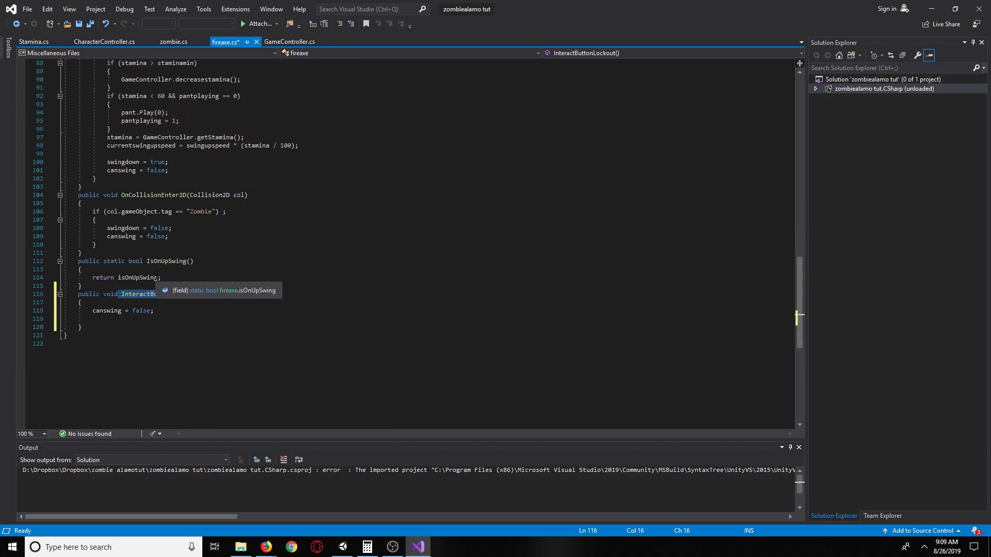
pyautogui.click(156, 303)
pyautogui.click(154, 318)
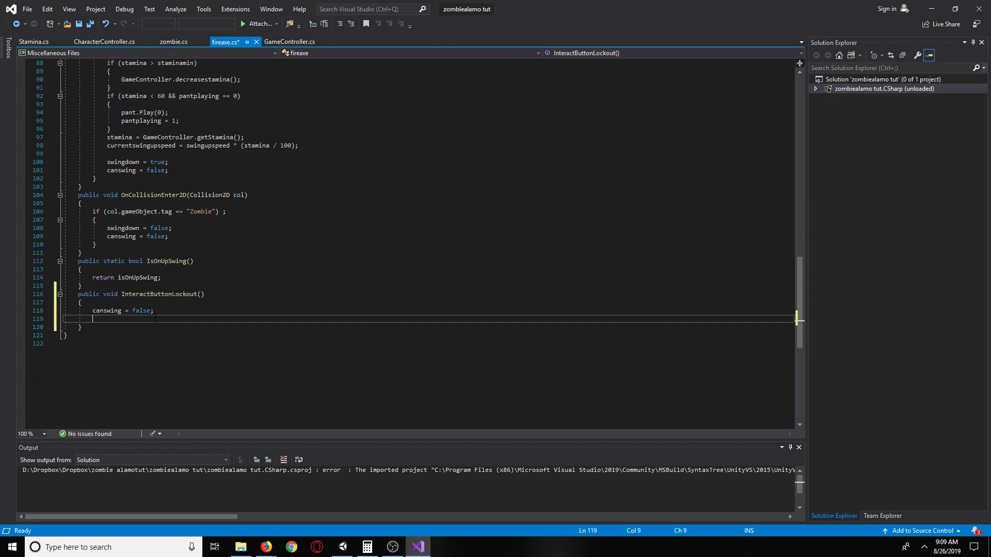
pyautogui.write('canswi')
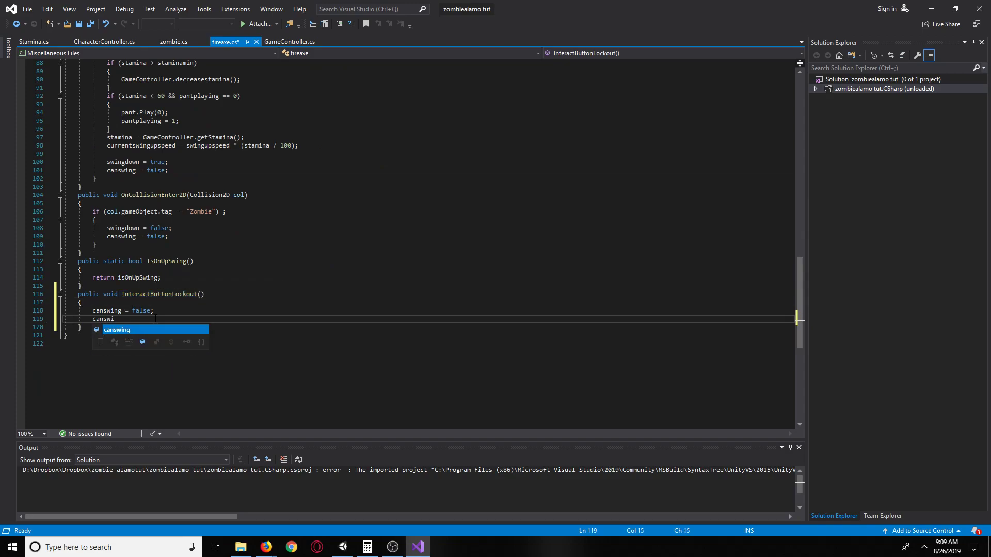
pyautogui.write('ng = true;')
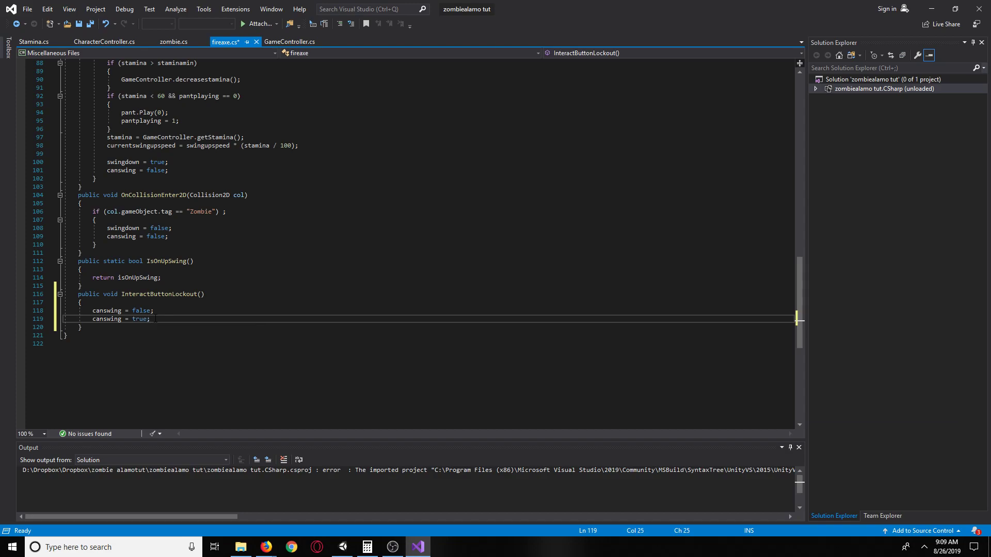
pyautogui.click(87, 24)
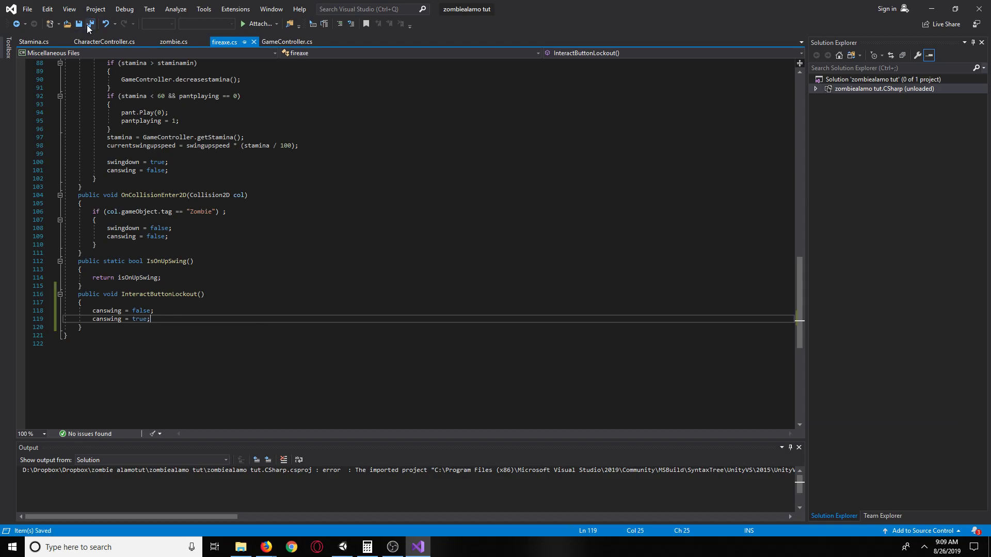
# Step: Switch to Unity and add an empty listener entry to the Pointer Click event in the Button's Event Trigger
pyautogui.hotkey('alt', 'Tab')
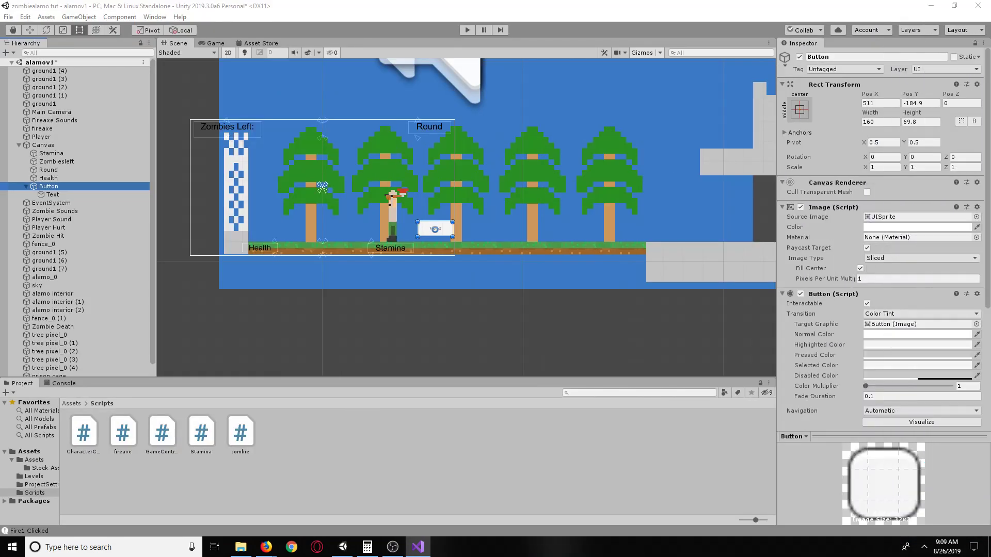
pyautogui.scroll(-5, 820, 362)
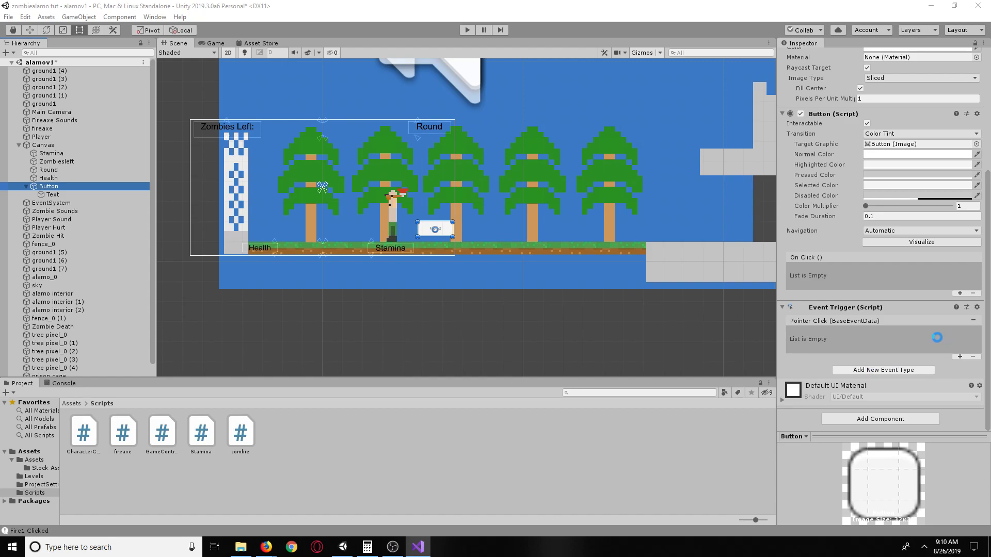
pyautogui.click(802, 326)
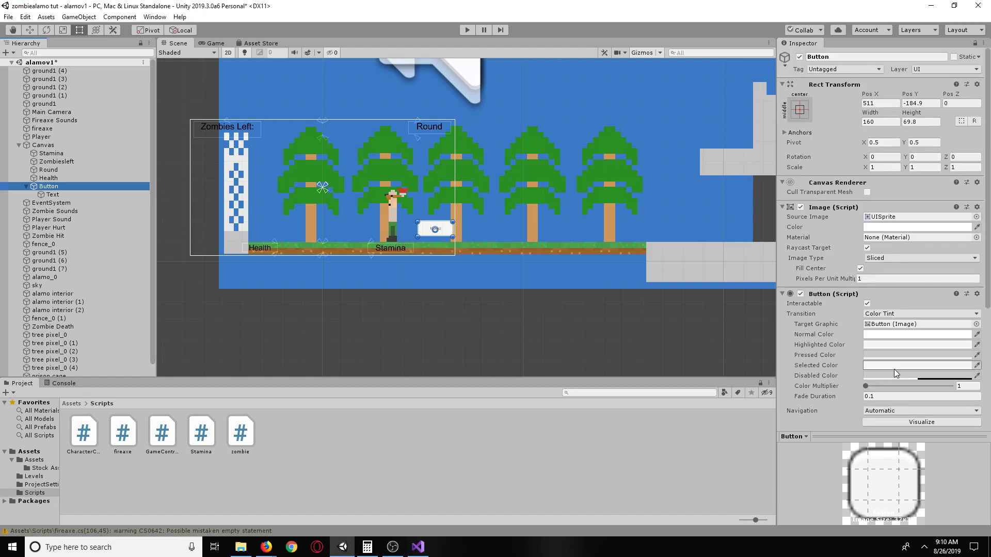
pyautogui.click(861, 371)
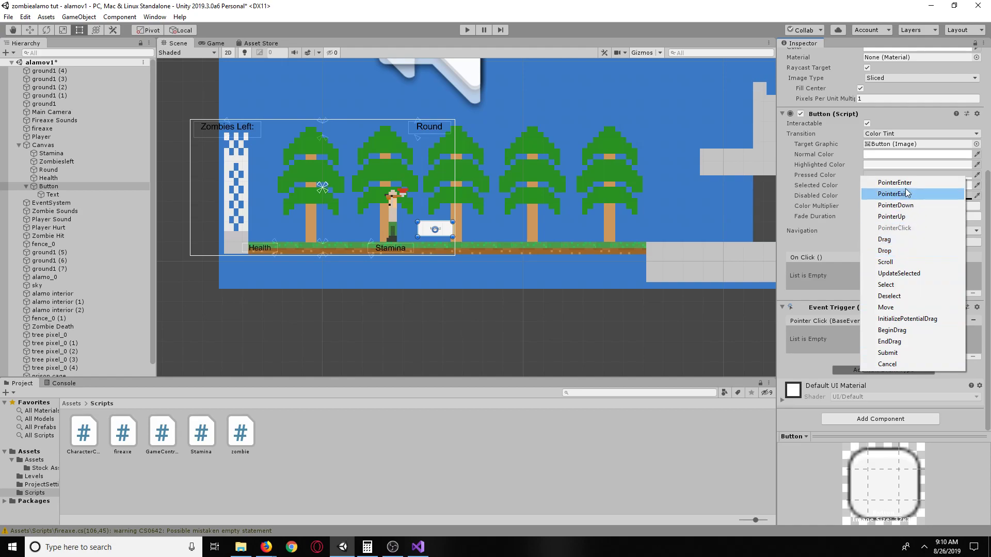
pyautogui.click(822, 369)
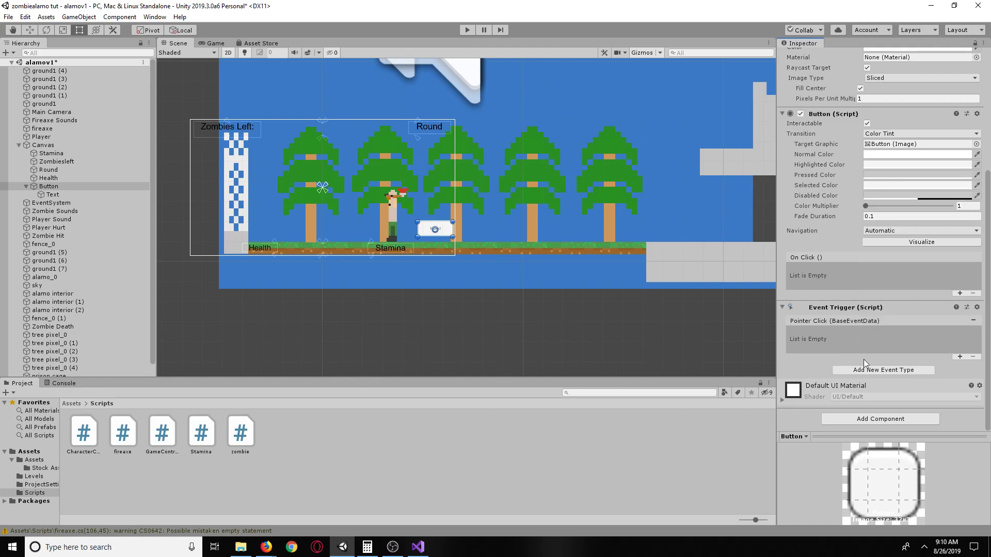
pyautogui.click(958, 355)
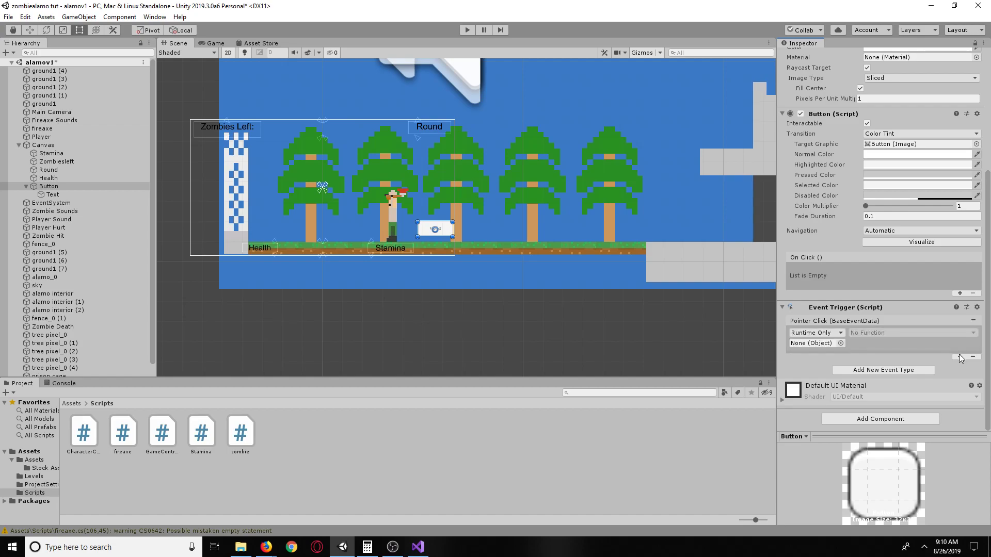
pyautogui.click(824, 334)
pyautogui.click(825, 336)
pyautogui.click(834, 343)
pyautogui.click(840, 343)
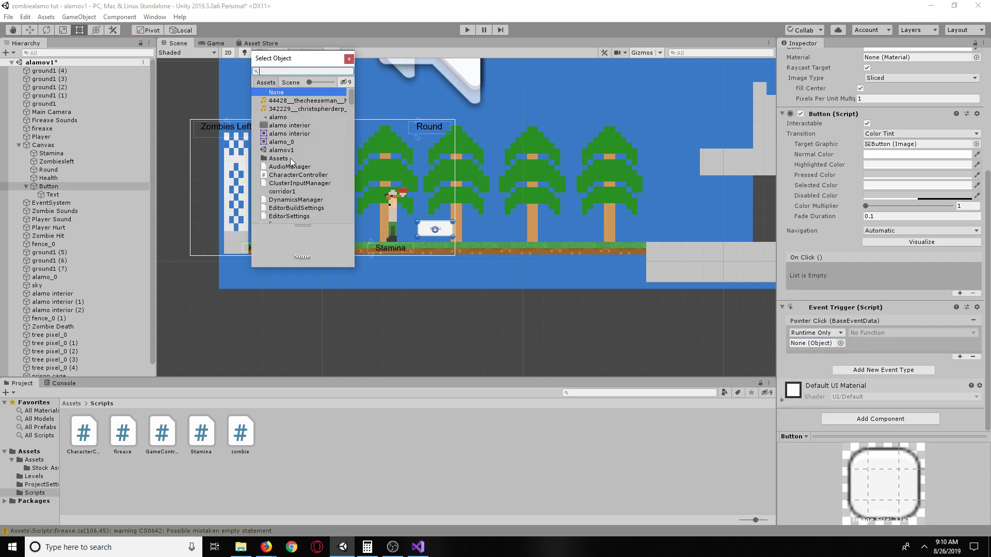
pyautogui.scroll(-5, 290, 166)
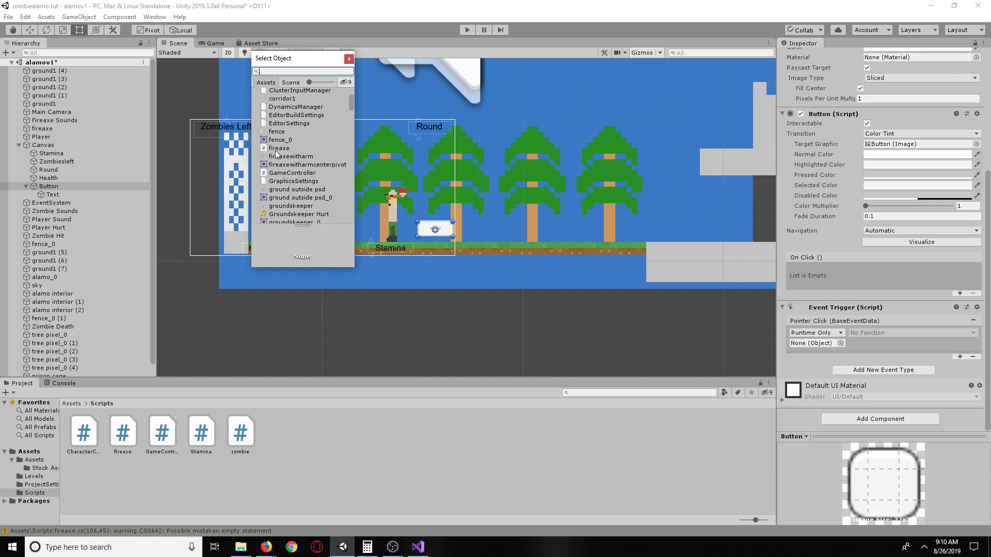
pyautogui.scroll(5, 282, 153)
pyautogui.scroll(-7, 312, 180)
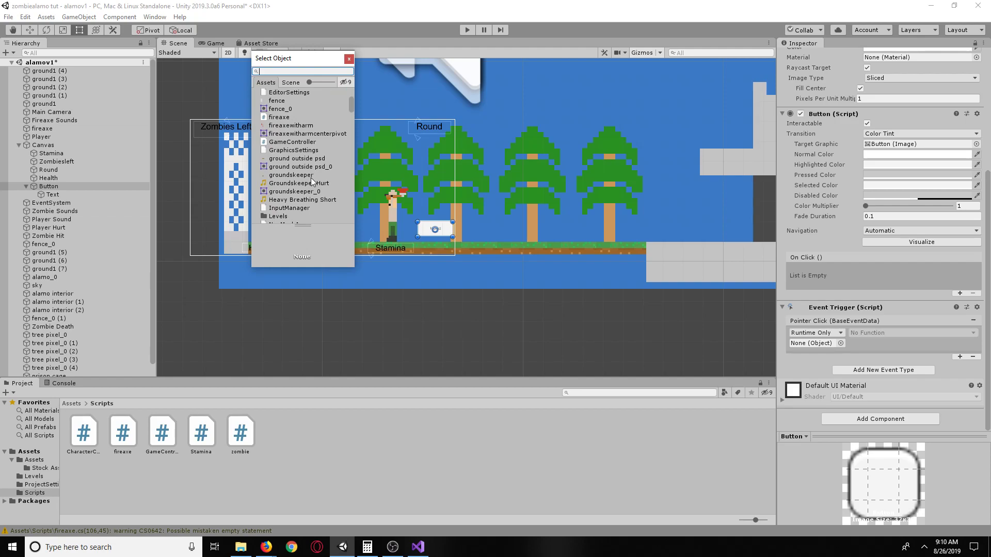
pyautogui.click(349, 59)
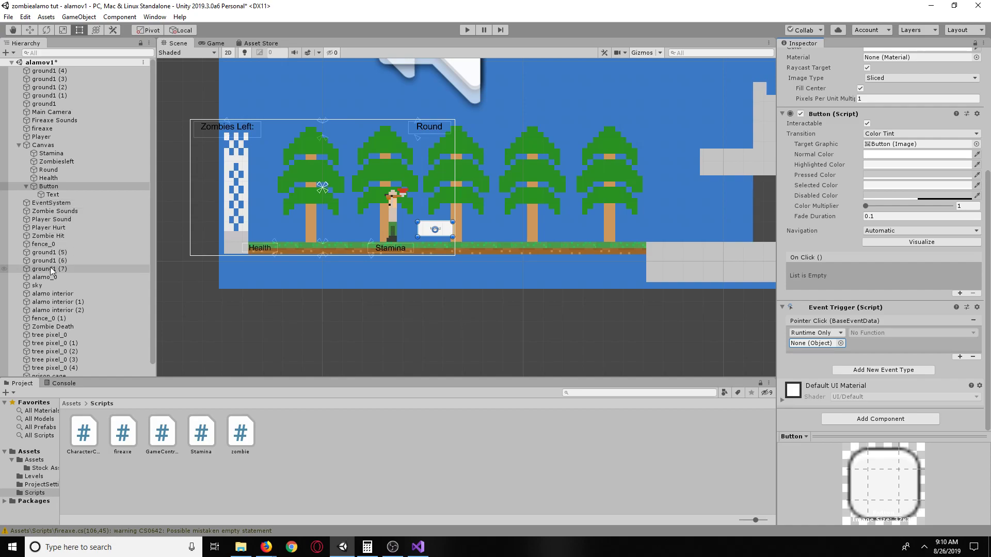
# Step: Assign the scene's fireaxe object to the Pointer Click listener and look through the functions of its fireaxe component
pyautogui.moveTo(41, 128); pyautogui.dragTo(825, 343)
pyautogui.click(883, 335)
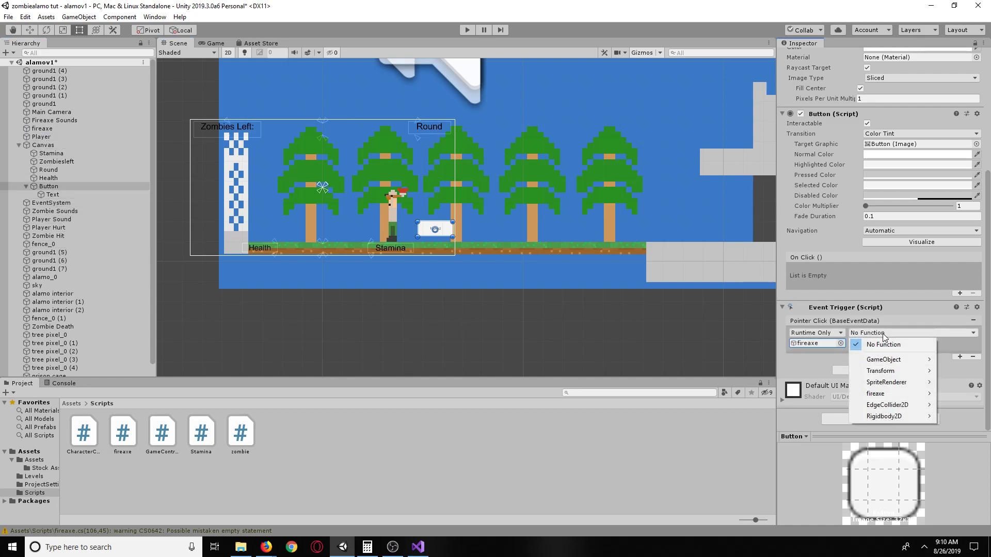
pyautogui.moveTo(906, 364)
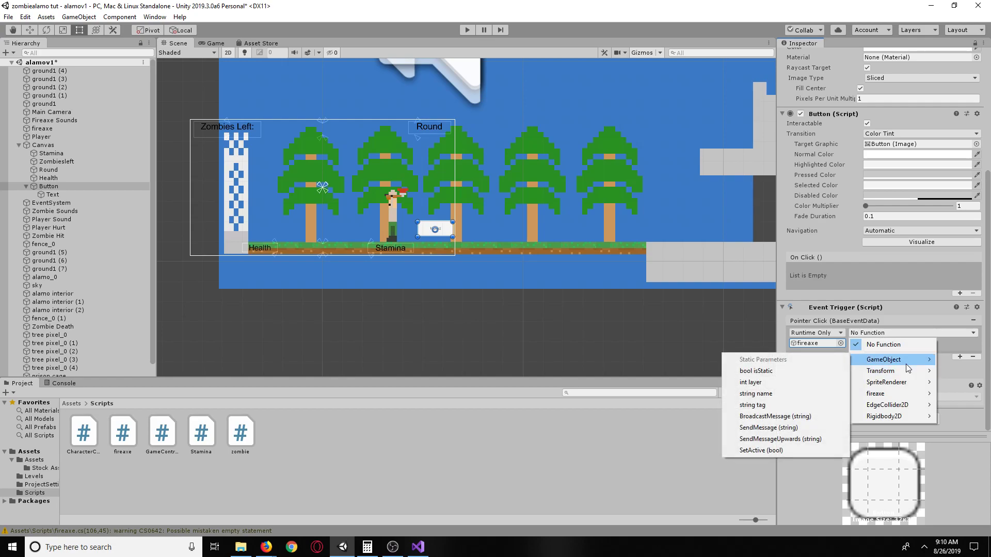
pyautogui.moveTo(879, 395)
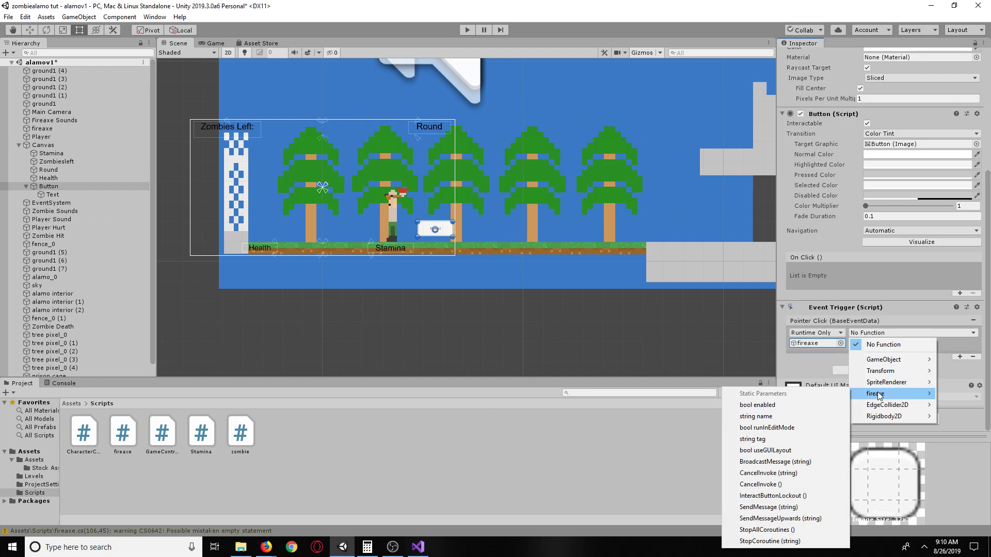
pyautogui.click(814, 344)
# Step: Set the Pointer Click listener's call mode to Editor And Runtime and review the available fireaxe functions
pyautogui.click(815, 333)
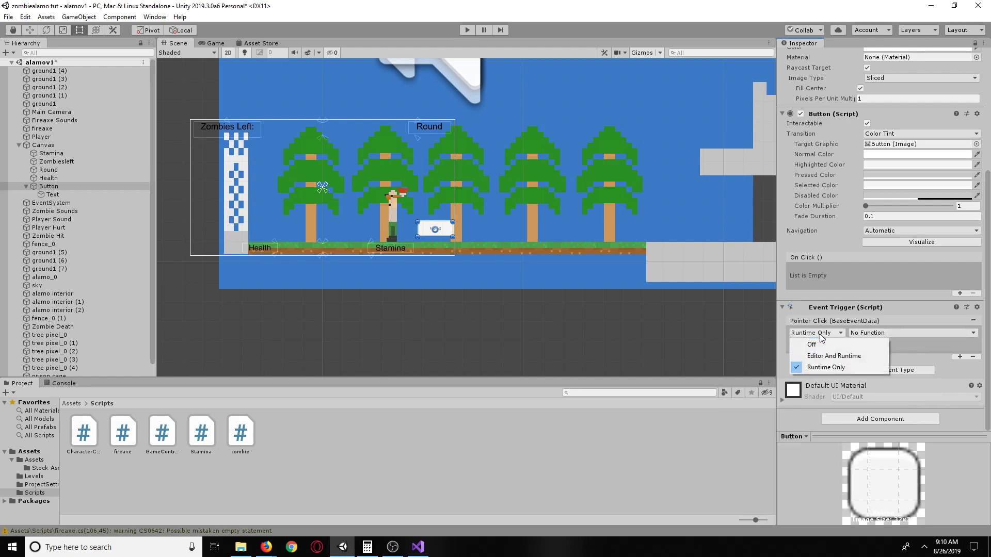
pyautogui.click(828, 356)
pyautogui.click(856, 335)
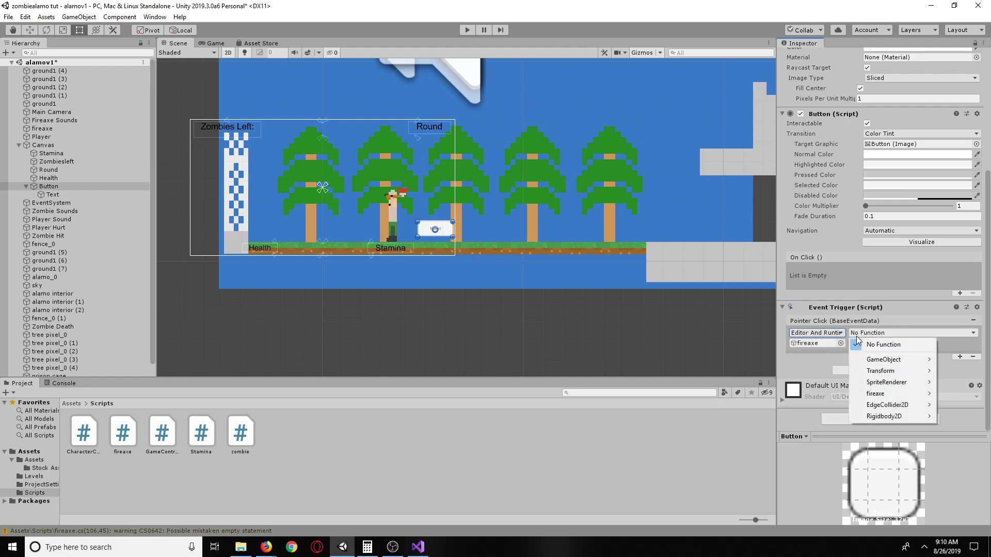
pyautogui.moveTo(866, 361)
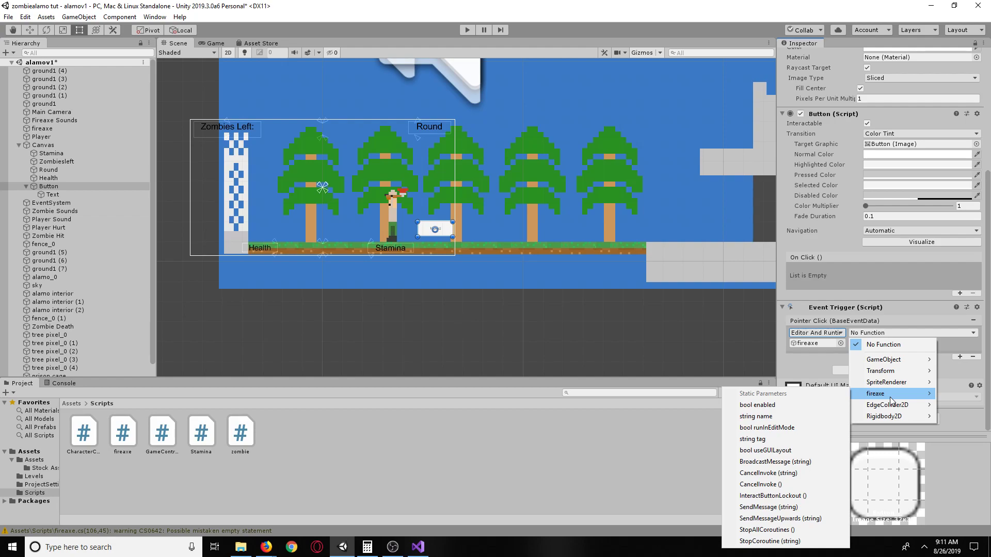
pyautogui.click(900, 304)
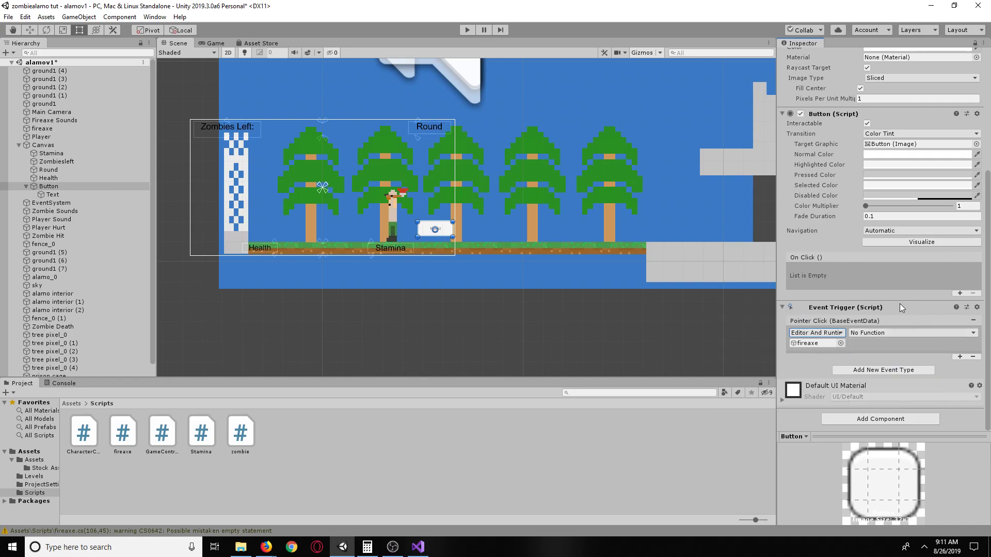
# Step: Search the project assets for "fire", set the fireaxe script as the Pointer Click listener's target, and check its available functions
pyautogui.click(840, 344)
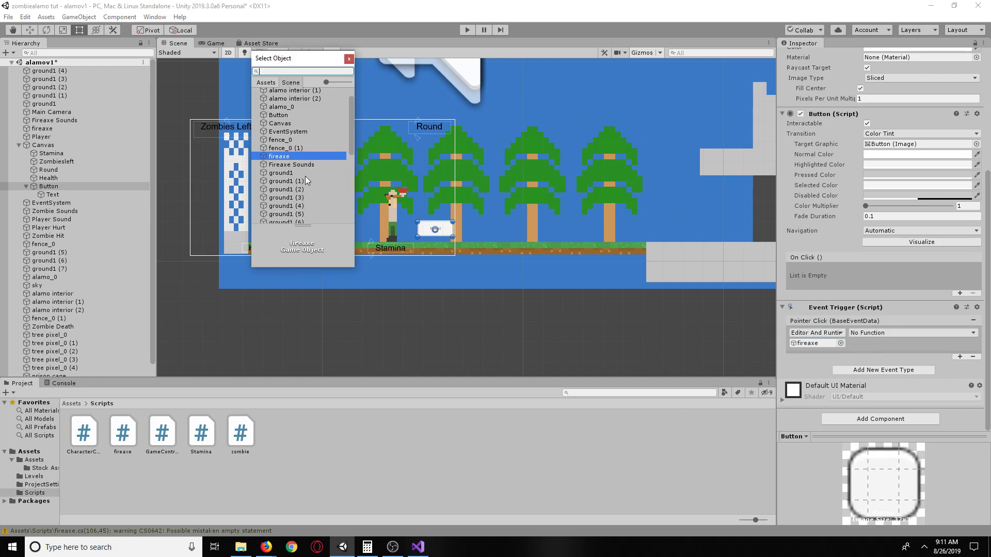
pyautogui.scroll(-8, 297, 184)
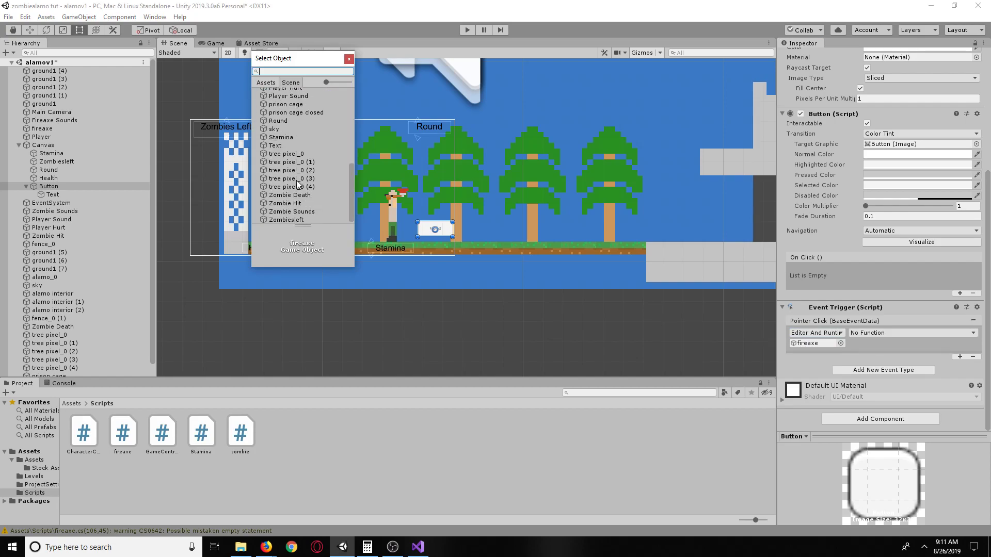
pyautogui.scroll(10, 297, 184)
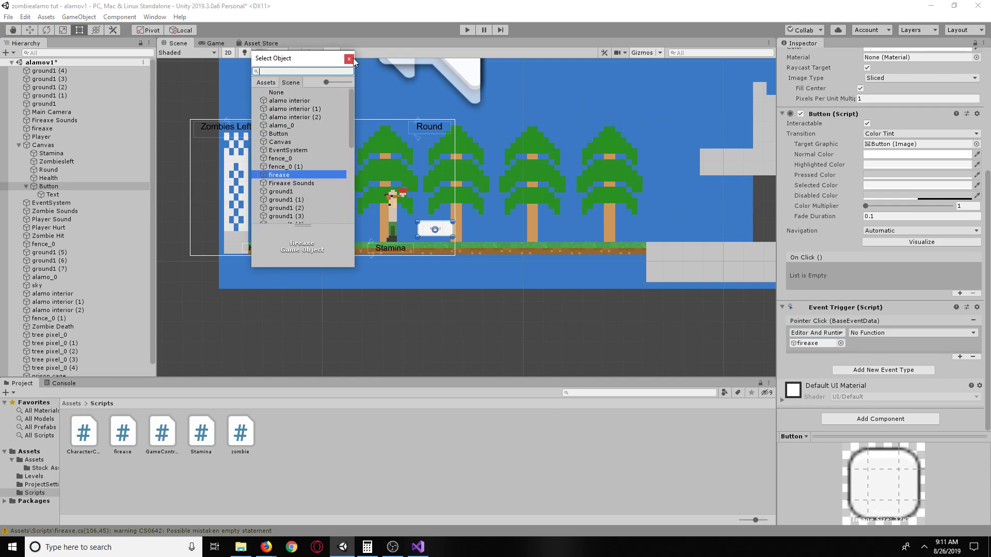
pyautogui.click(264, 83)
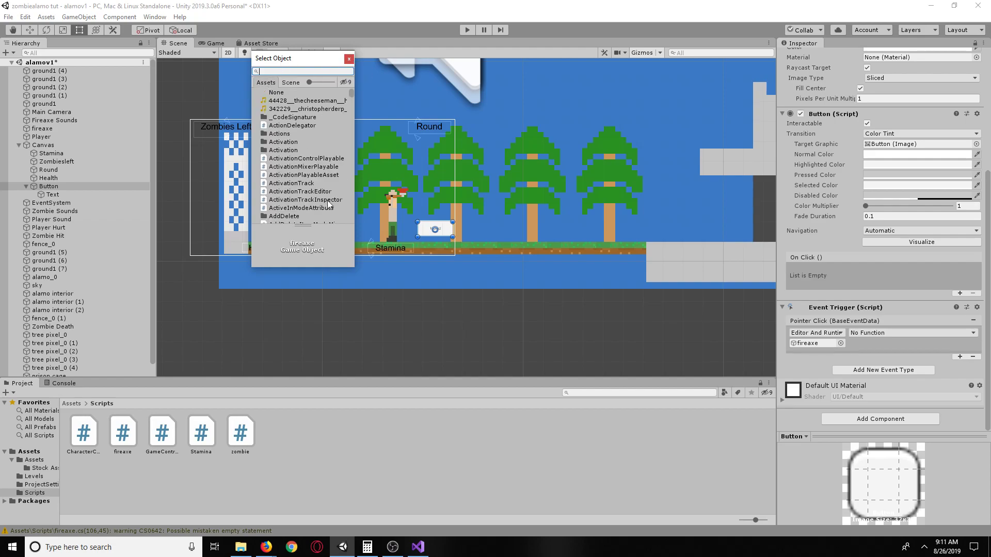
pyautogui.scroll(-2, 330, 206)
pyautogui.scroll(-5, 328, 205)
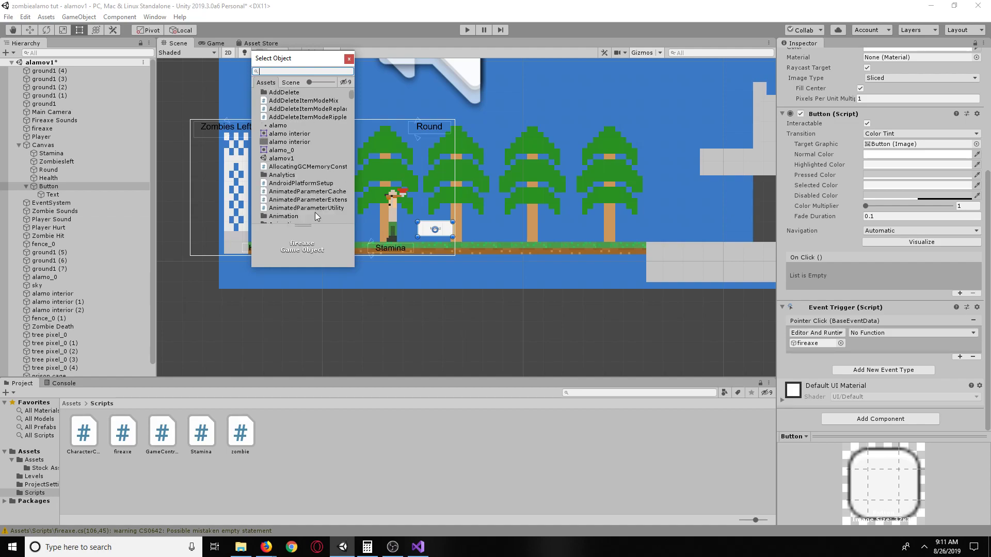
pyautogui.scroll(-10, 315, 213)
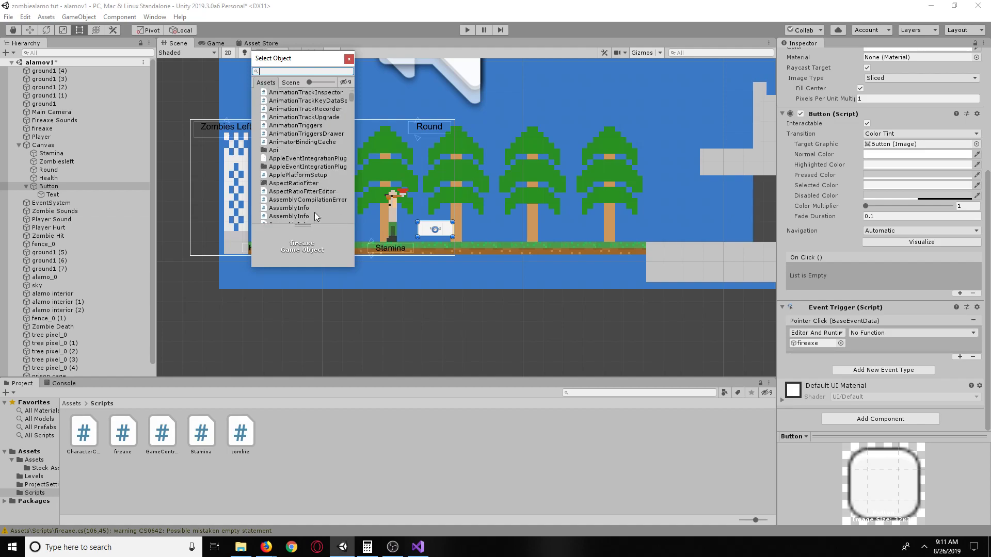
pyautogui.scroll(-10, 314, 212)
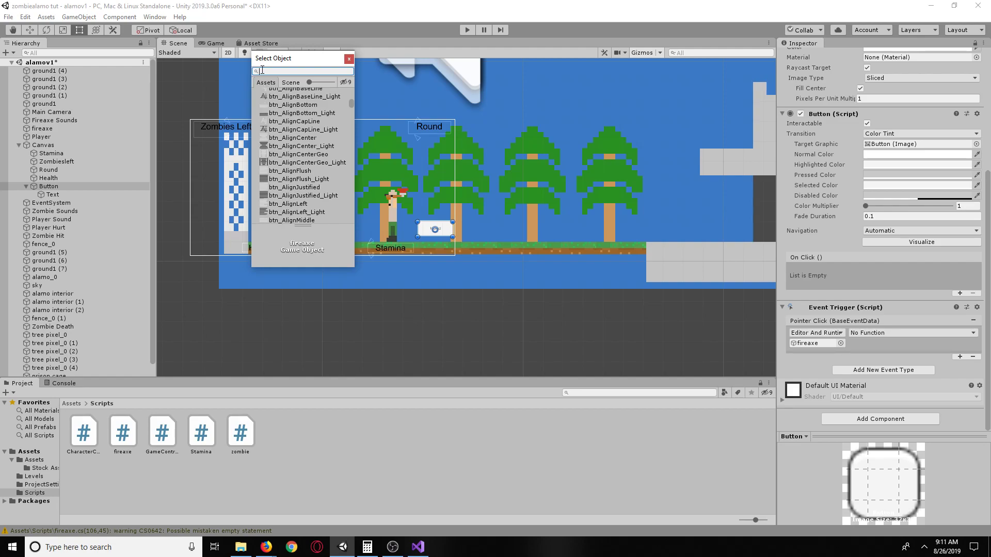
pyautogui.write('fire')
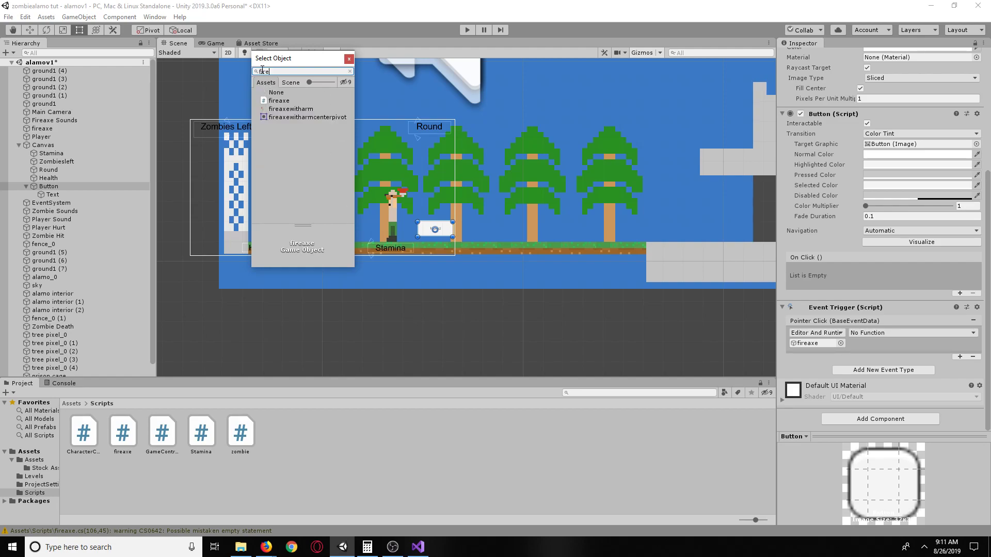
pyautogui.doubleClick(279, 100)
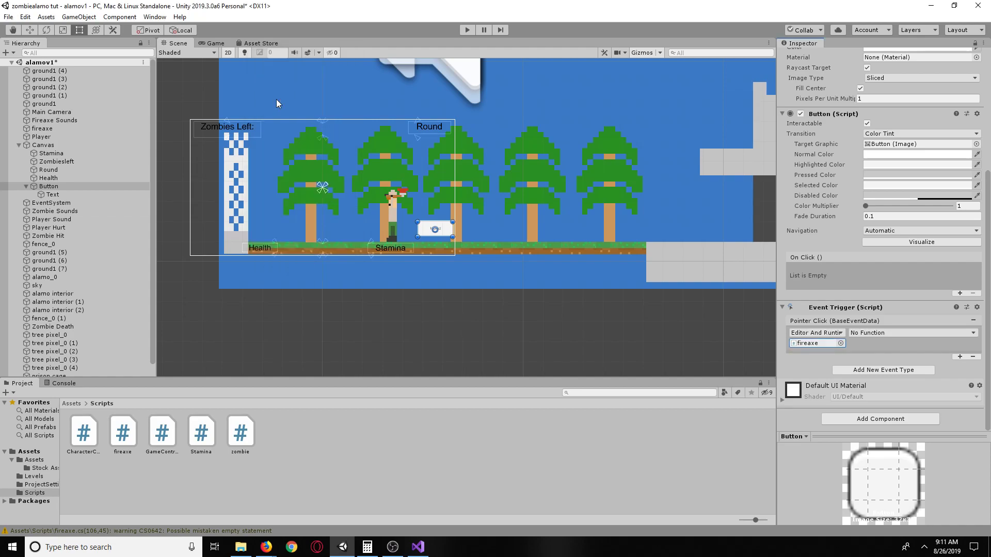
pyautogui.click(887, 333)
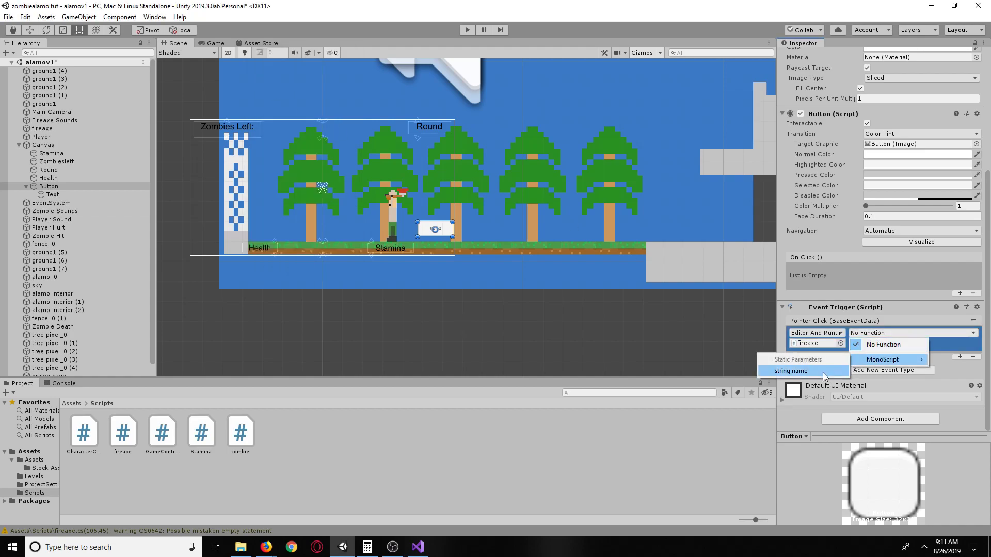
pyautogui.click(937, 362)
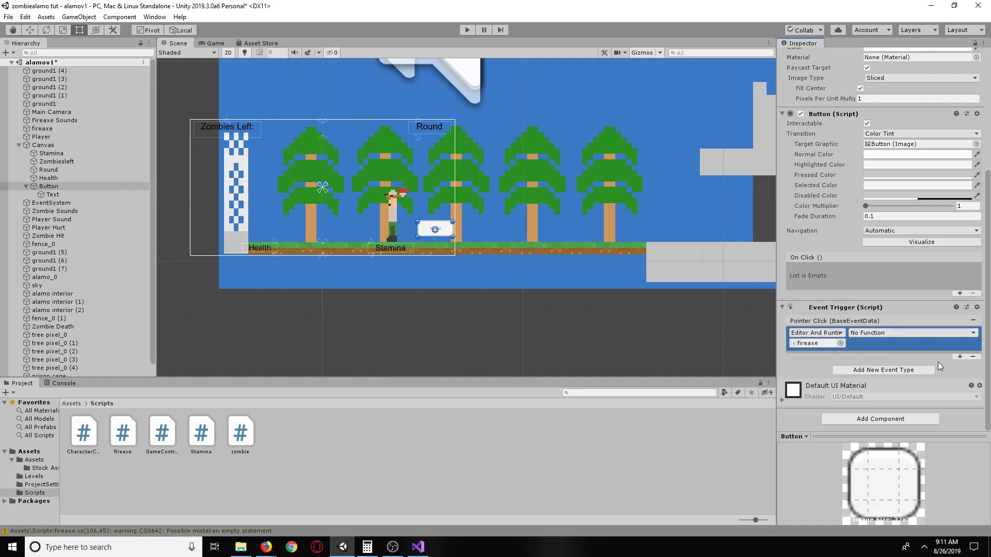
# Step: Assign the scene's fireaxe object to the button's Pointer Click event and look at the functions it offers
pyautogui.click(815, 332)
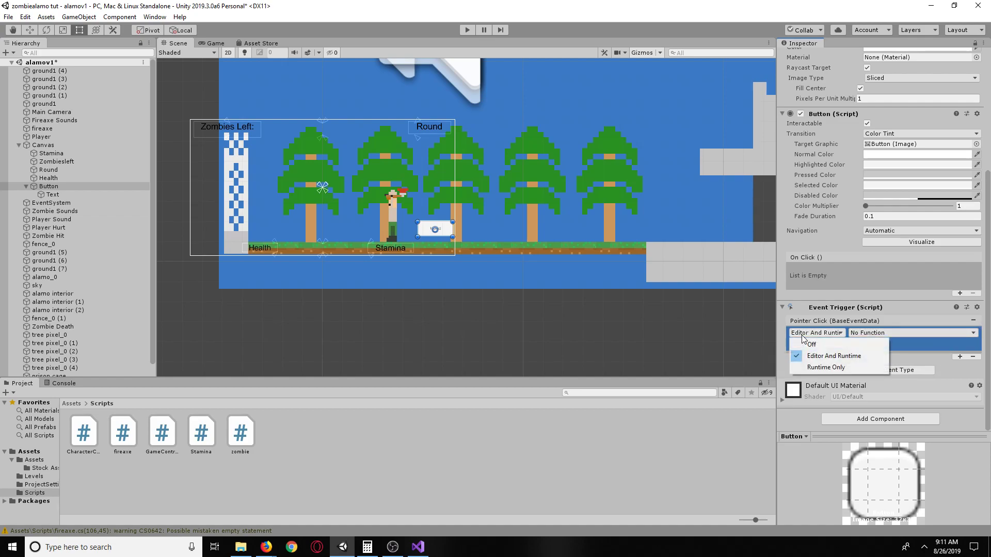
pyautogui.press('Escape')
pyautogui.click(825, 344)
pyautogui.click(841, 343)
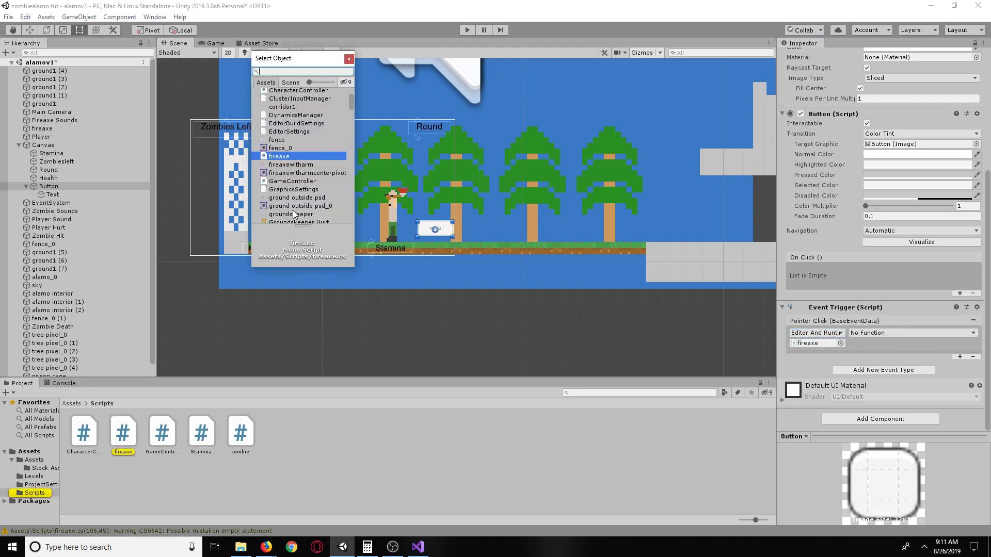
pyautogui.click(291, 83)
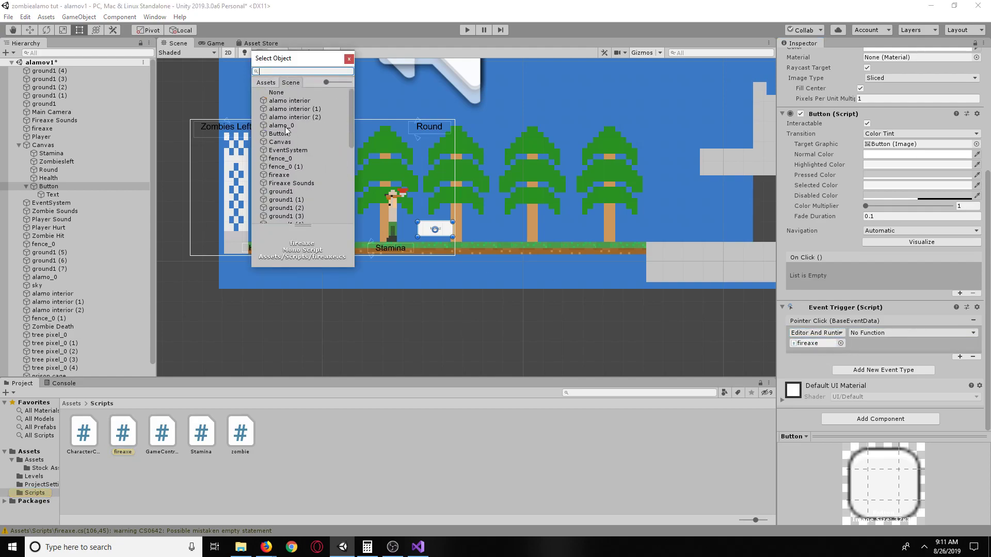
pyautogui.click(283, 175)
pyautogui.doubleClick(283, 176)
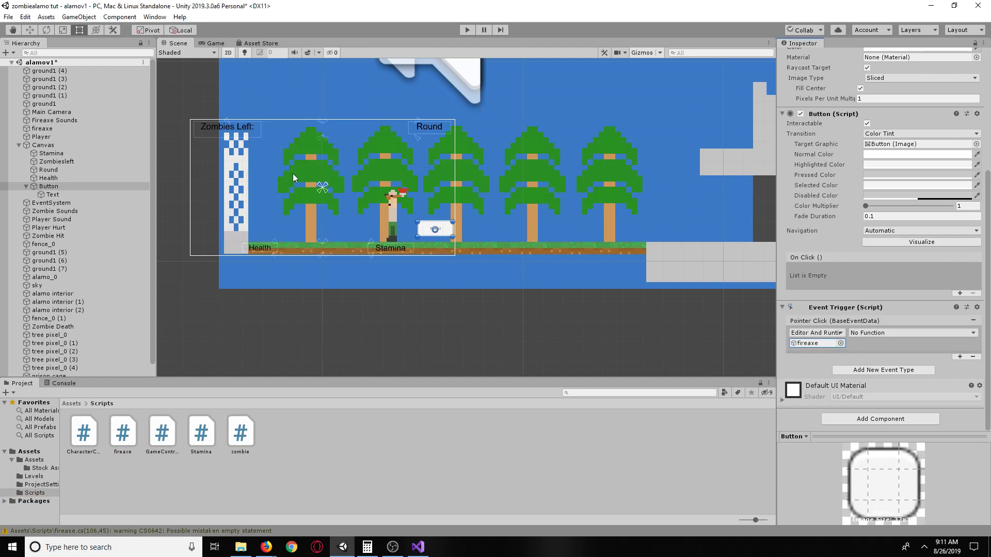
pyautogui.click(883, 334)
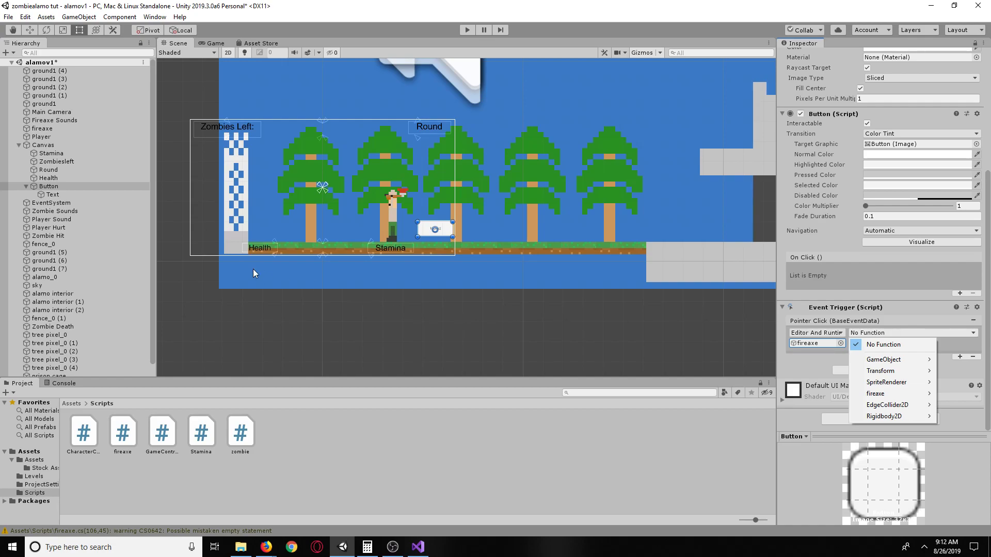
# Step: Inspect the properties of the canvas's Health, Zombiesleft and Stamina texts and of the button's Text child
pyautogui.click(49, 188)
pyautogui.click(49, 178)
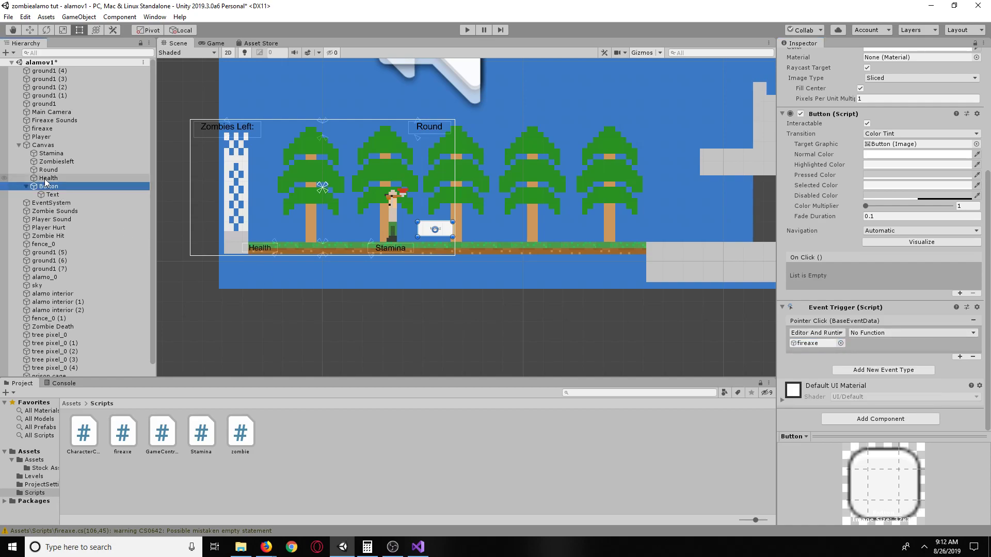
pyautogui.scroll(-1, 769, 331)
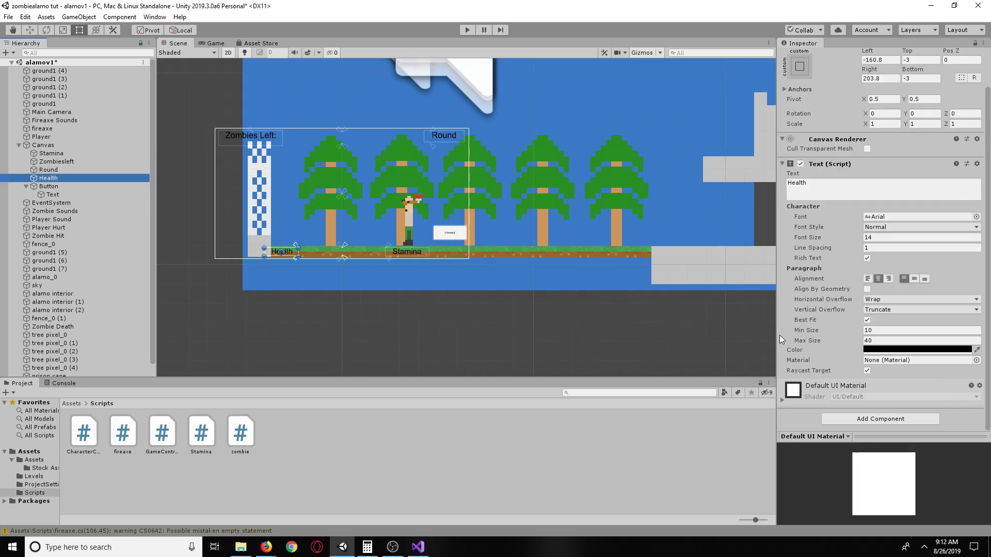
pyautogui.click(38, 163)
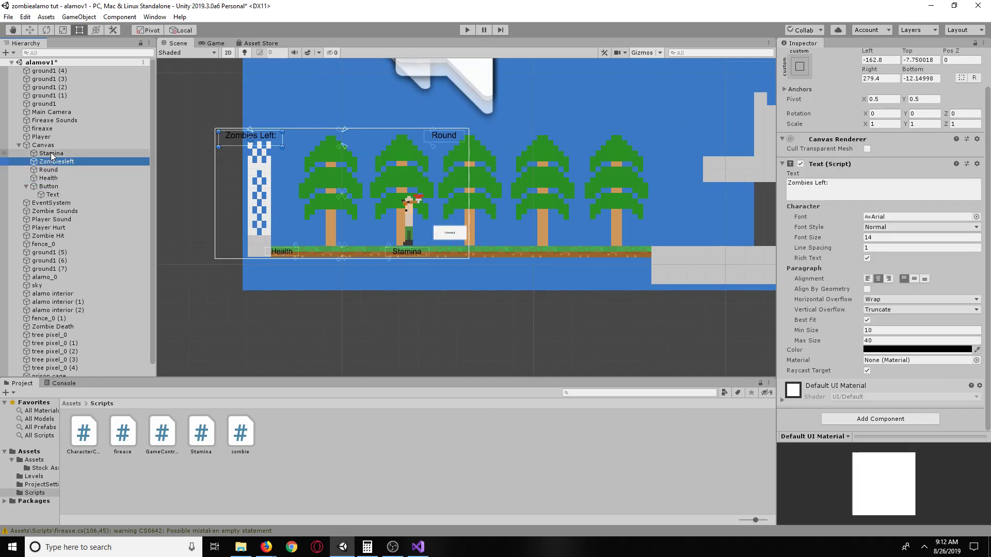
pyautogui.click(51, 154)
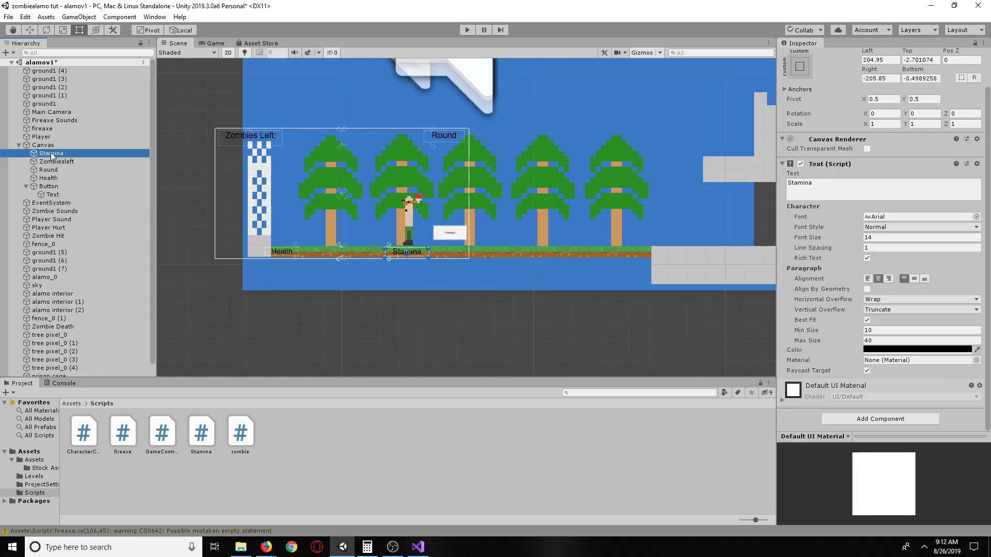
pyautogui.click(52, 194)
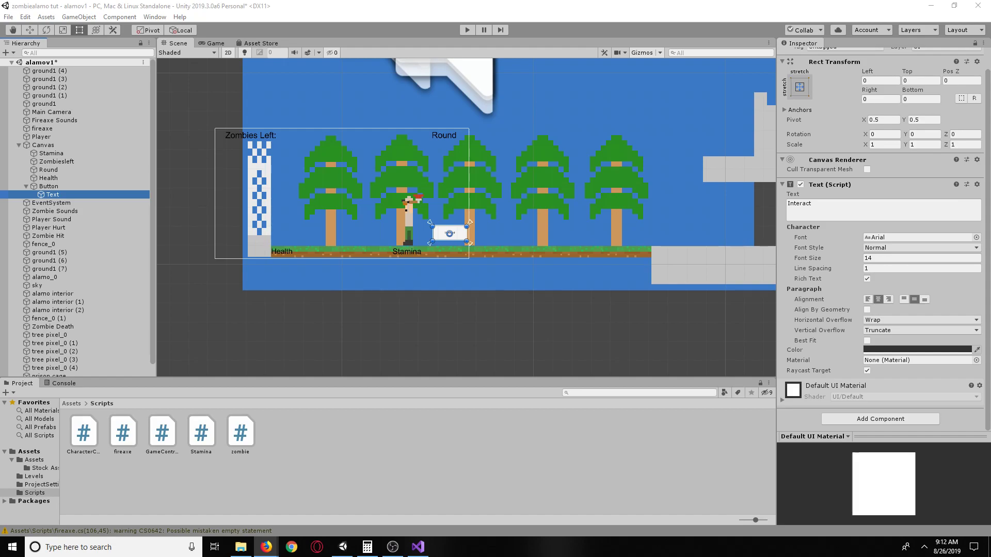
# Step: Switch to the Firefox page on detecting mouse events for a UI canvas and read its example code and answers
pyautogui.hotkey('alt', 'Tab')
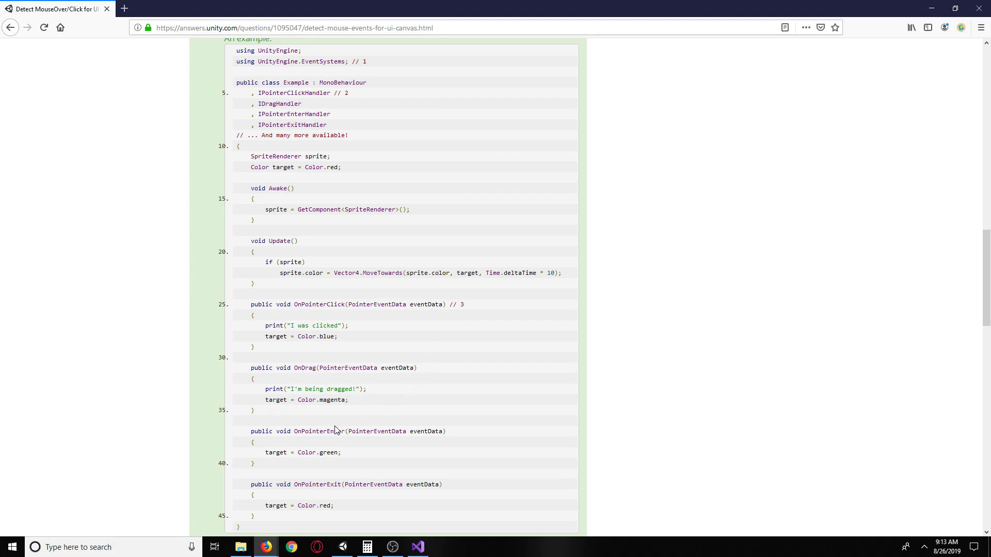
pyautogui.scroll(1, 330, 431)
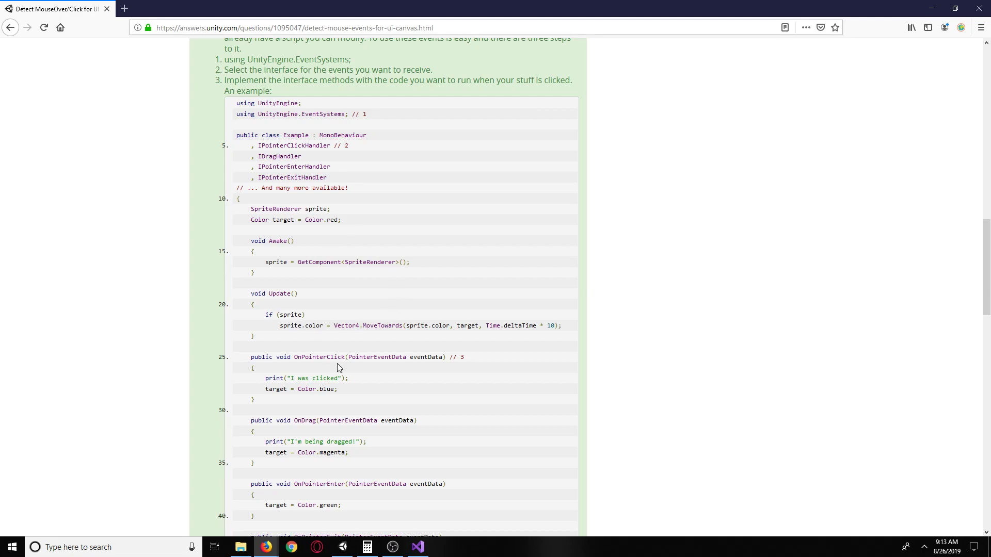
pyautogui.scroll(-6, 338, 366)
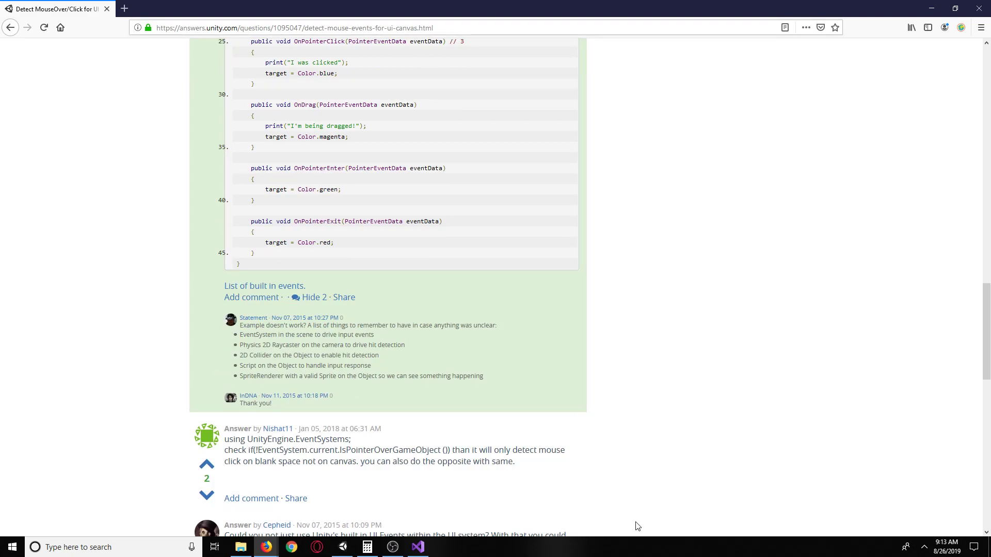
pyautogui.scroll(-3, 637, 526)
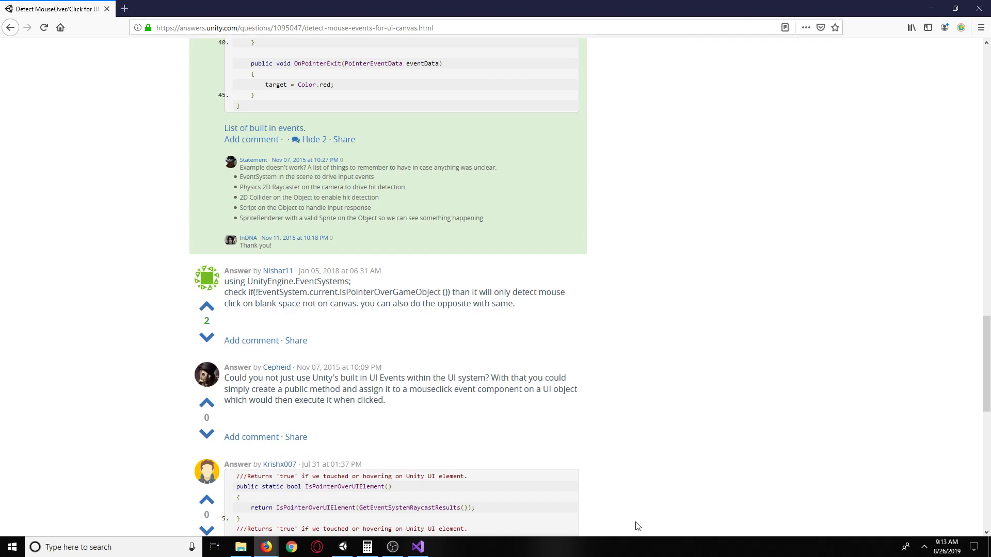
pyautogui.hotkey('alt', 'Tab')
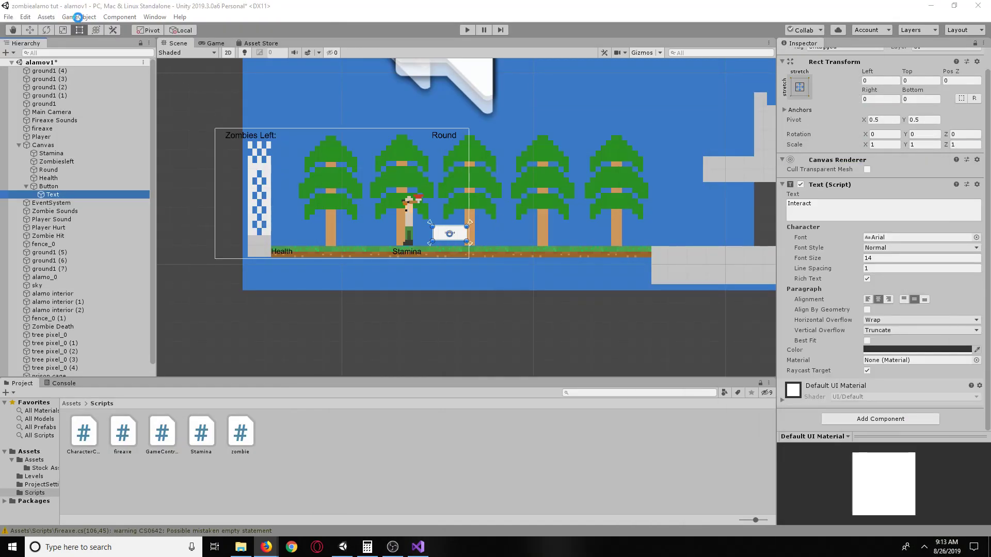
# Step: Try to create a UI Event System object in the scene and select EventSystem in the hierarchy
pyautogui.click(78, 17)
pyautogui.moveTo(91, 119)
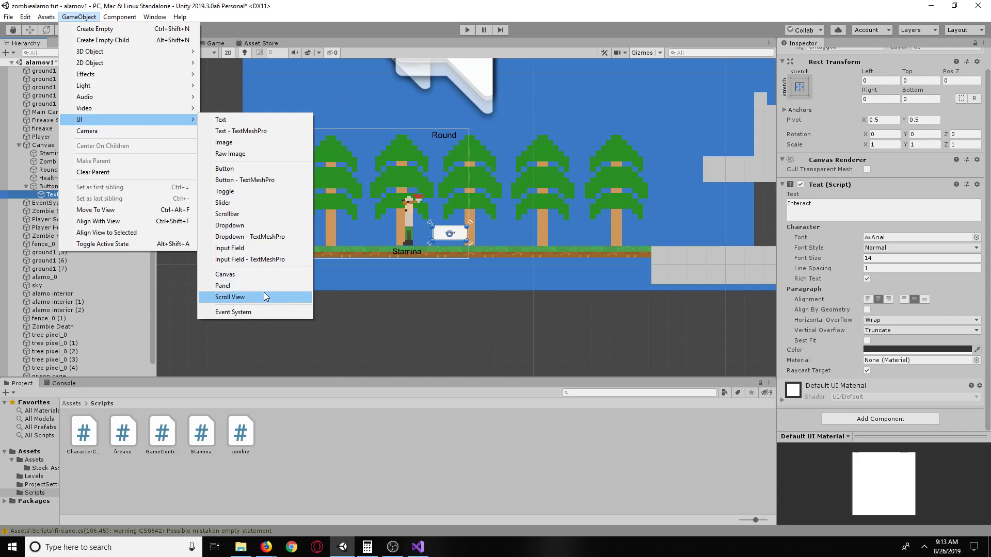
pyautogui.click(266, 312)
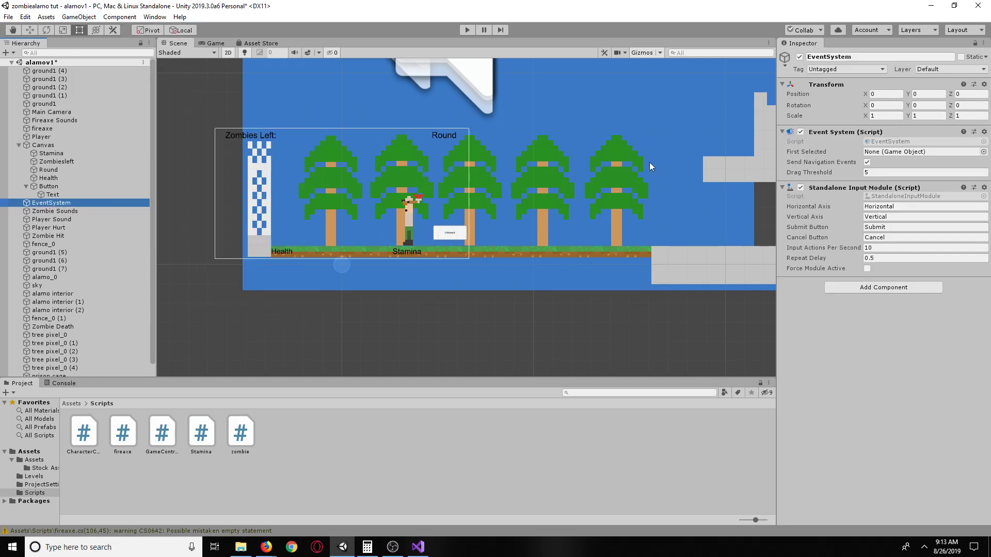
pyautogui.click(57, 197)
pyautogui.click(64, 201)
pyautogui.click(871, 288)
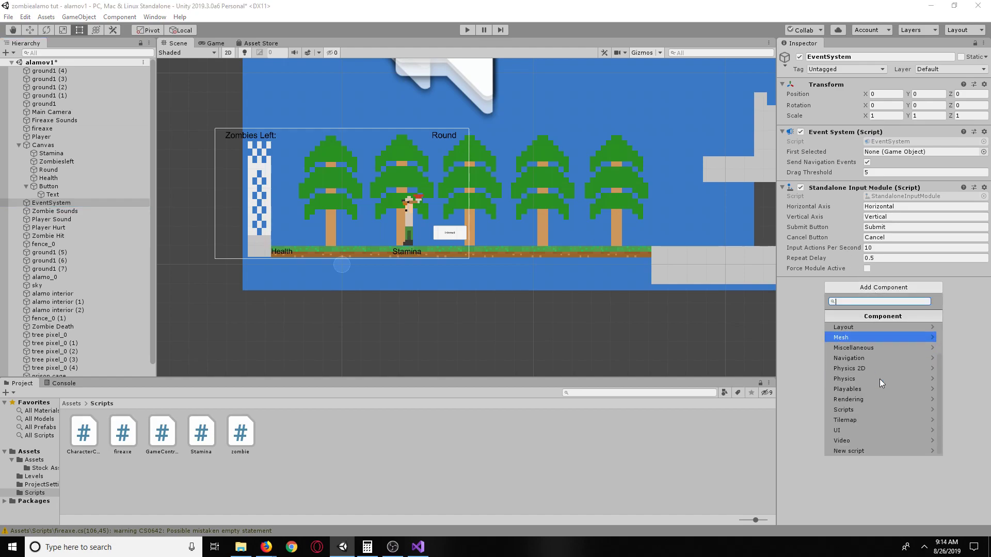
pyautogui.click(846, 431)
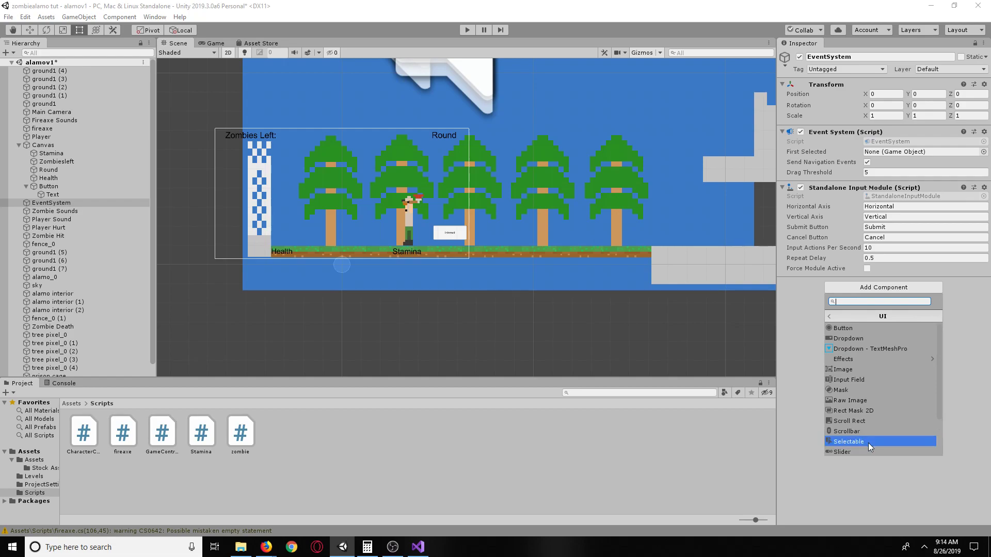
pyautogui.scroll(-3, 869, 428)
pyautogui.press('Escape')
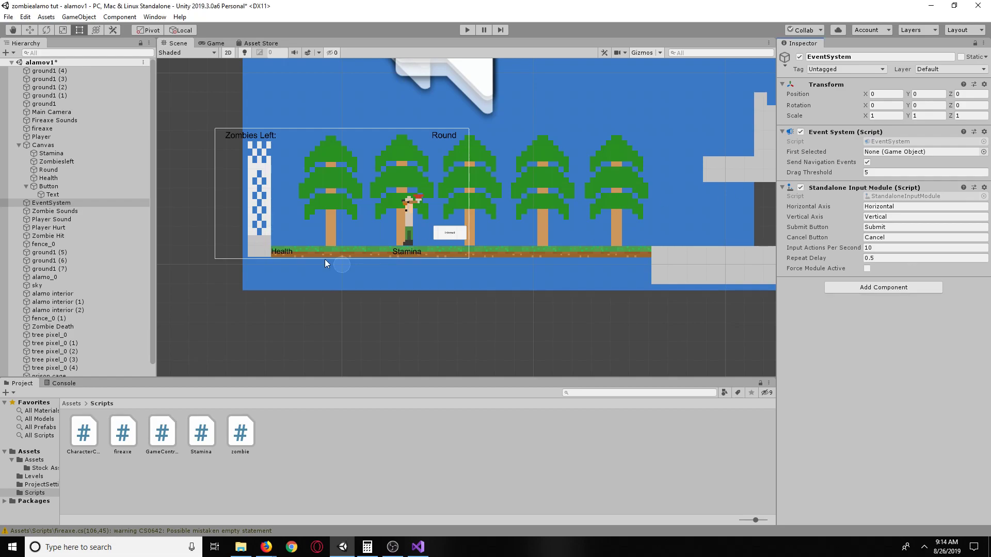
# Step: Remove the Event Trigger component from the button and delete the EventSystem object from the scene
pyautogui.click(78, 187)
pyautogui.scroll(-5, 838, 384)
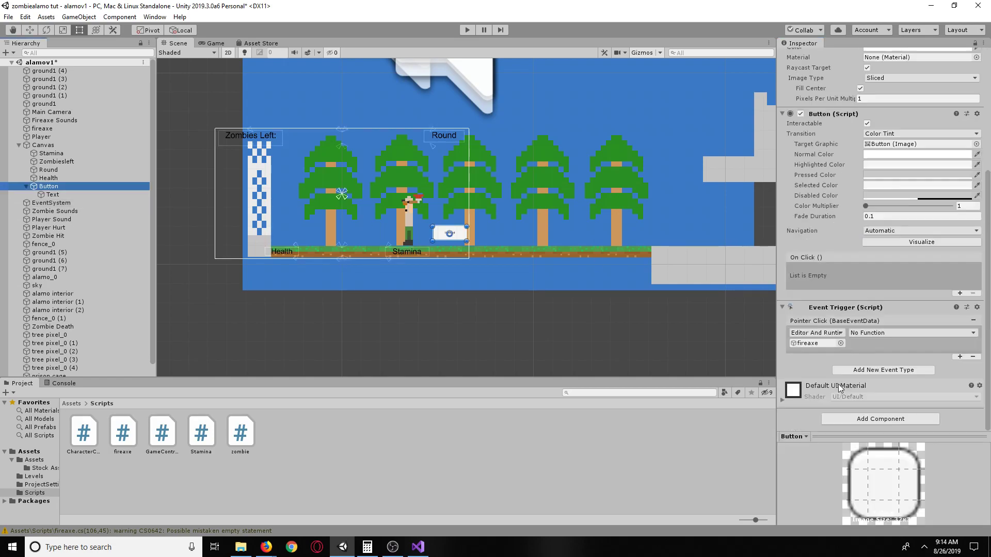
pyautogui.click(975, 308)
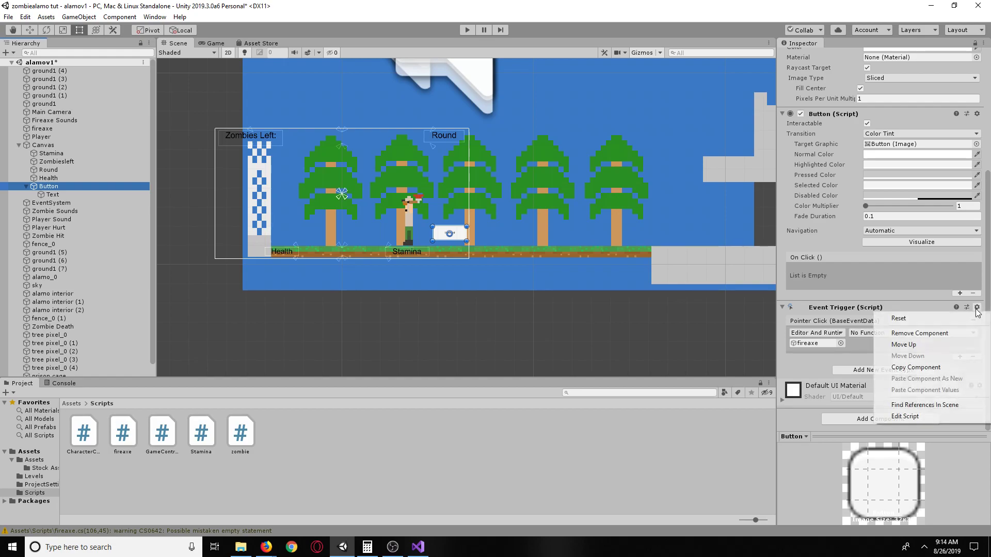
pyautogui.click(939, 334)
pyautogui.click(83, 203)
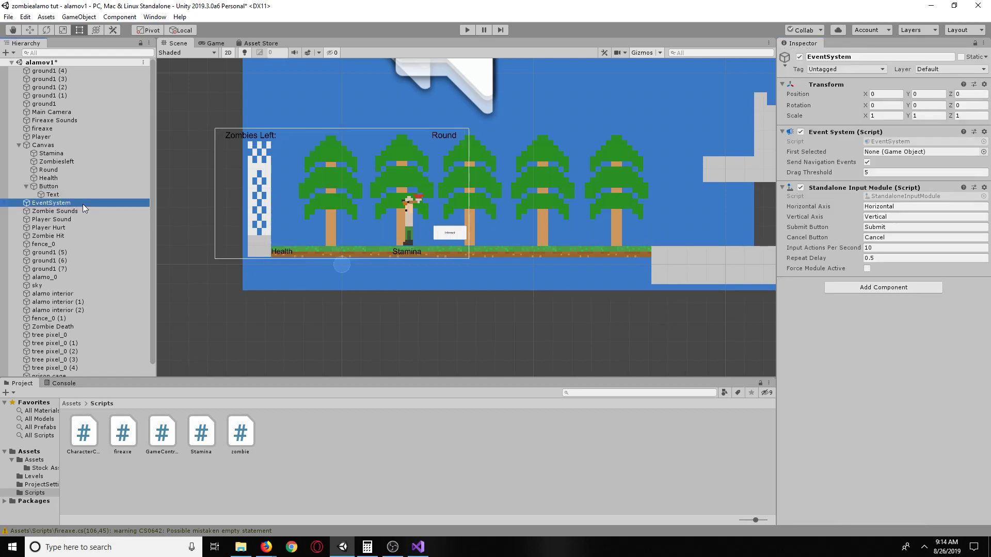
pyautogui.press('Delete')
# Step: Add an entry to the button's On Click event list and set it to Editor And Runtime
pyautogui.click(64, 184)
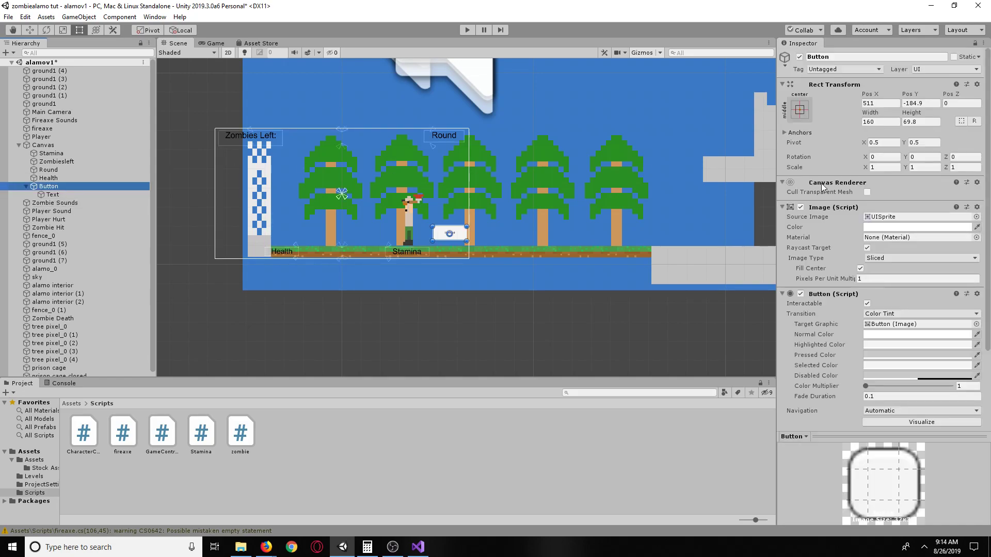
pyautogui.scroll(-3, 847, 252)
pyautogui.click(959, 372)
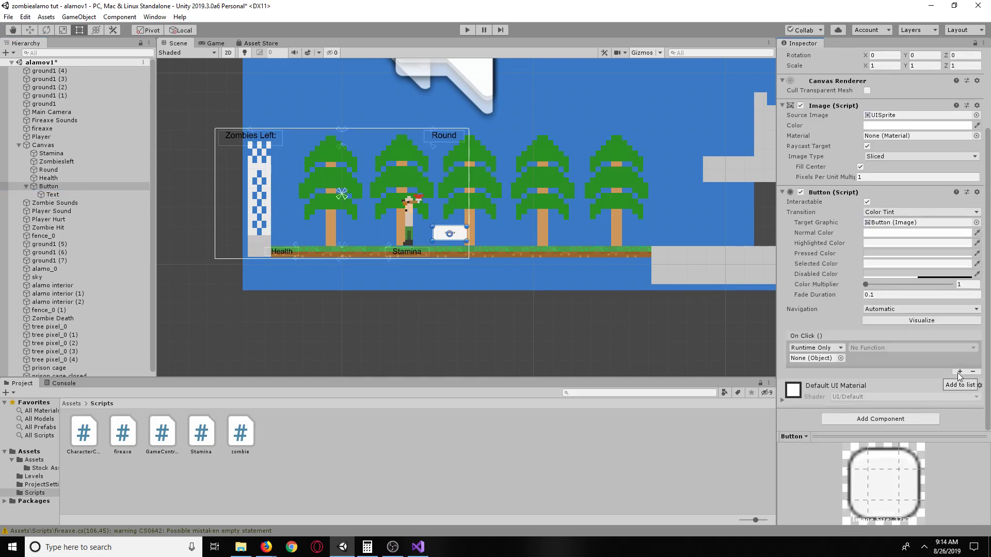
pyautogui.click(813, 347)
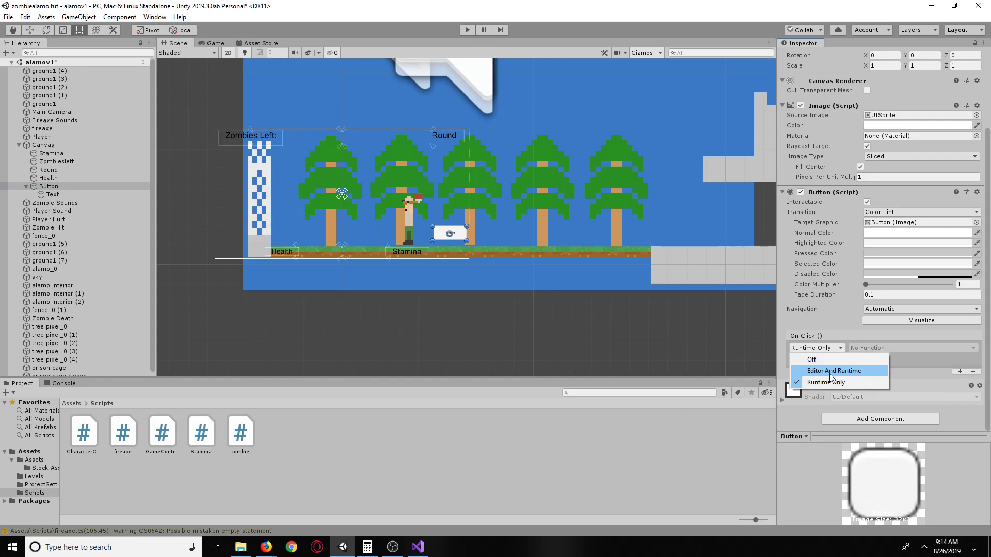
pyautogui.click(834, 371)
# Step: Assign the scene's fireaxe object as the target of the On Click entry
pyautogui.click(840, 358)
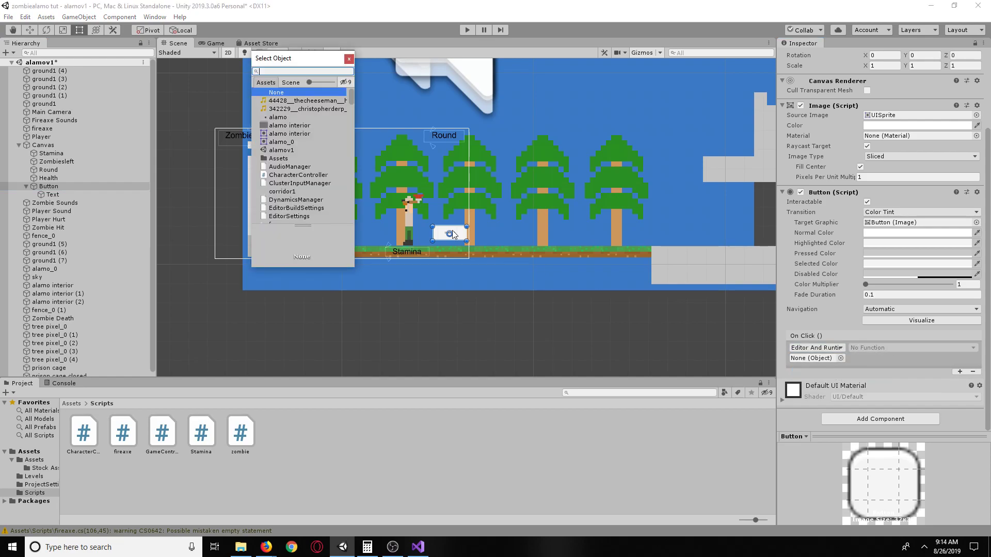
pyautogui.click(290, 83)
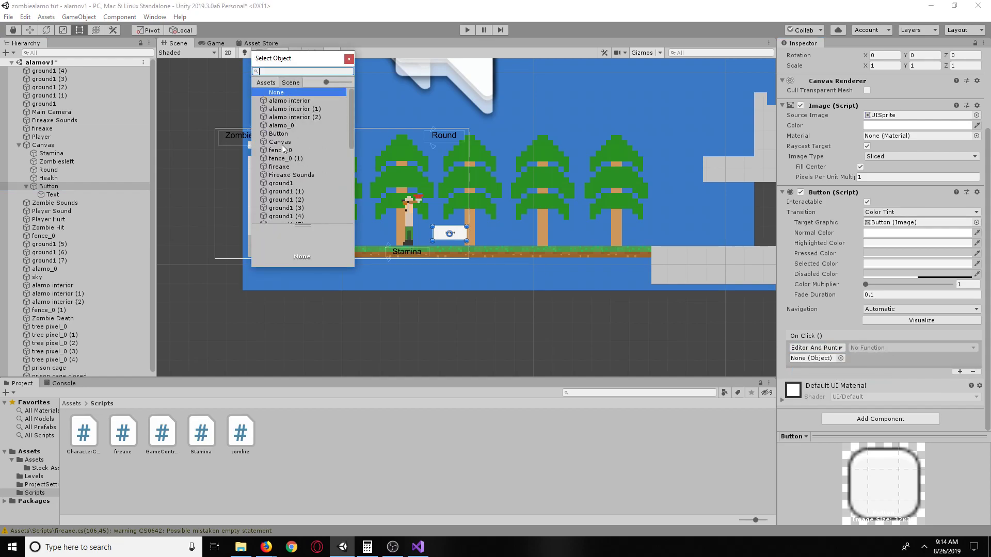
pyautogui.doubleClick(283, 166)
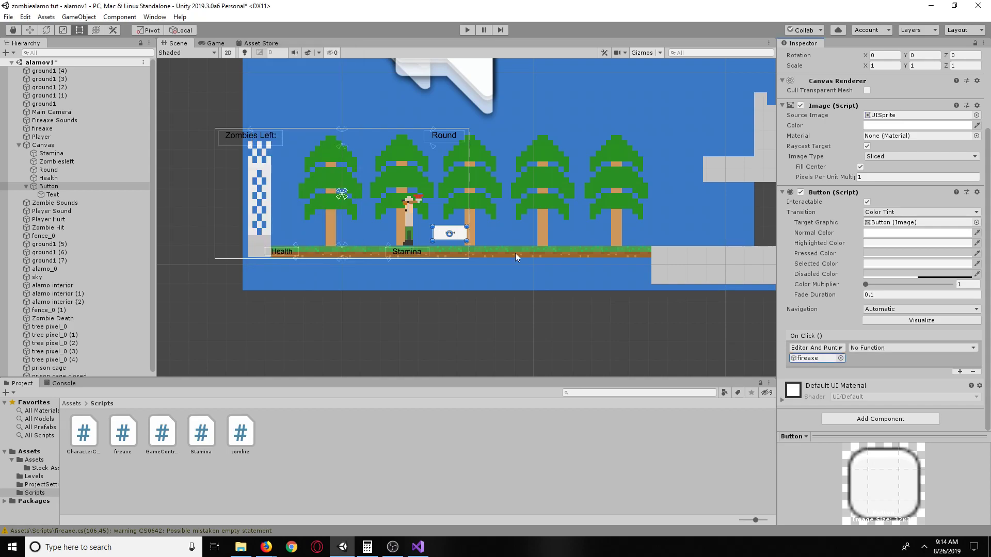
# Step: Look through the component functions that fireaxe offers for the On Click entry
pyautogui.click(875, 348)
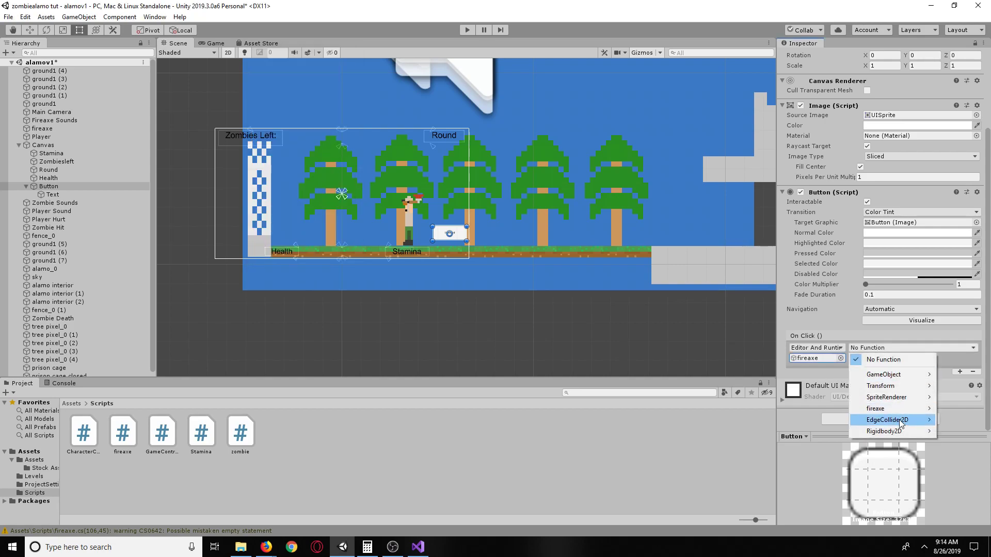
pyautogui.moveTo(885, 408)
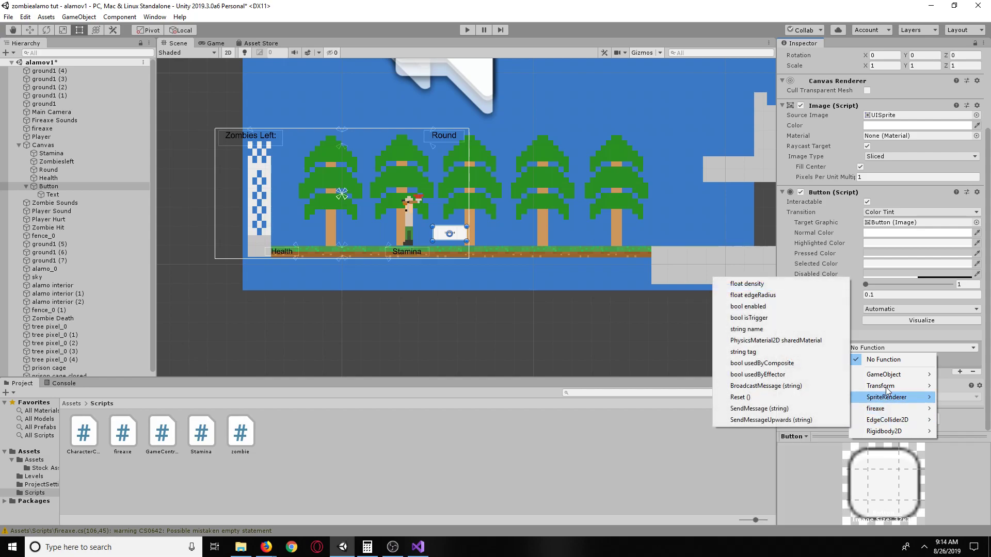
pyautogui.click(830, 322)
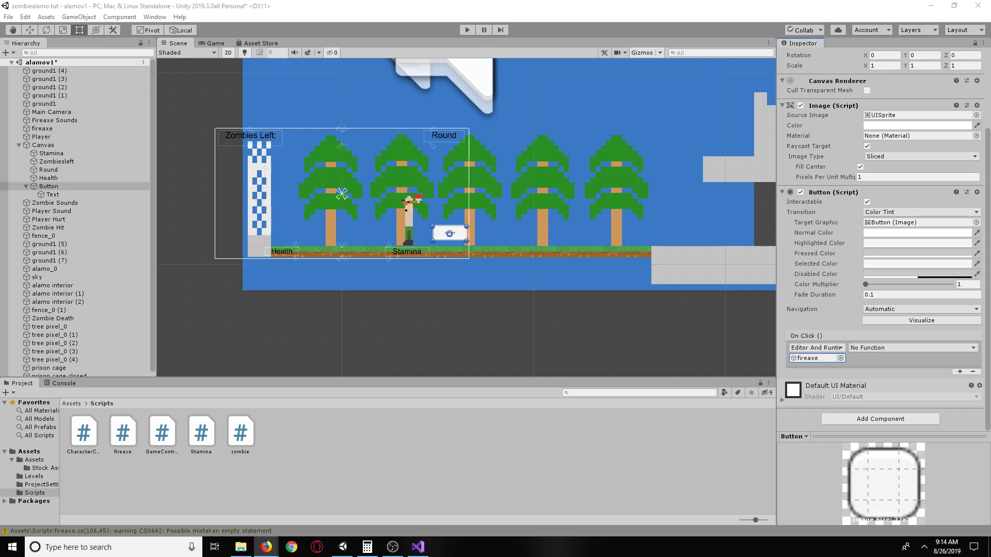
# Step: Switch to the browser and study the pointer event example code in the Unity Answers thread, especially the OnPointerClick and OnPointerEnter methods
pyautogui.click(266, 546)
pyautogui.scroll(-8, 378, 370)
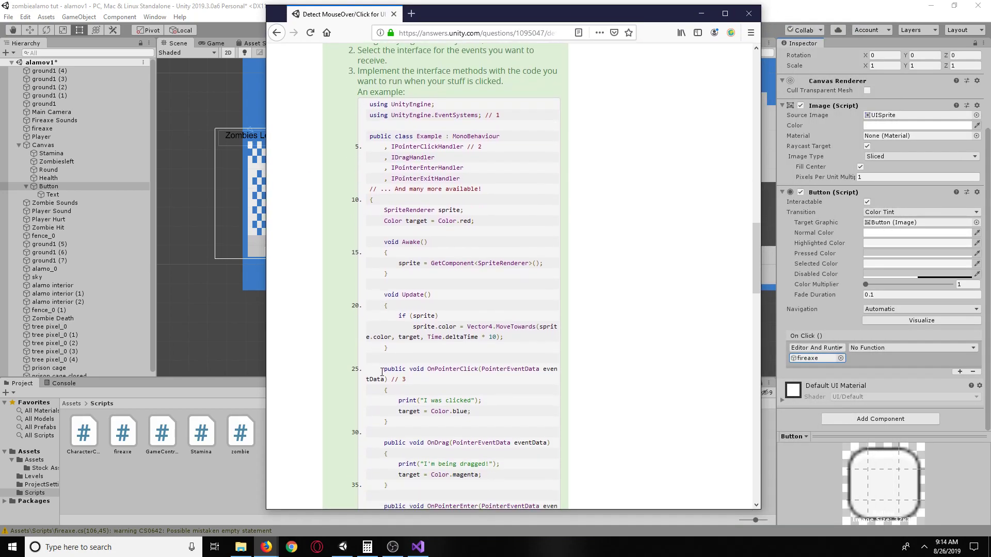
pyautogui.scroll(-3, 378, 370)
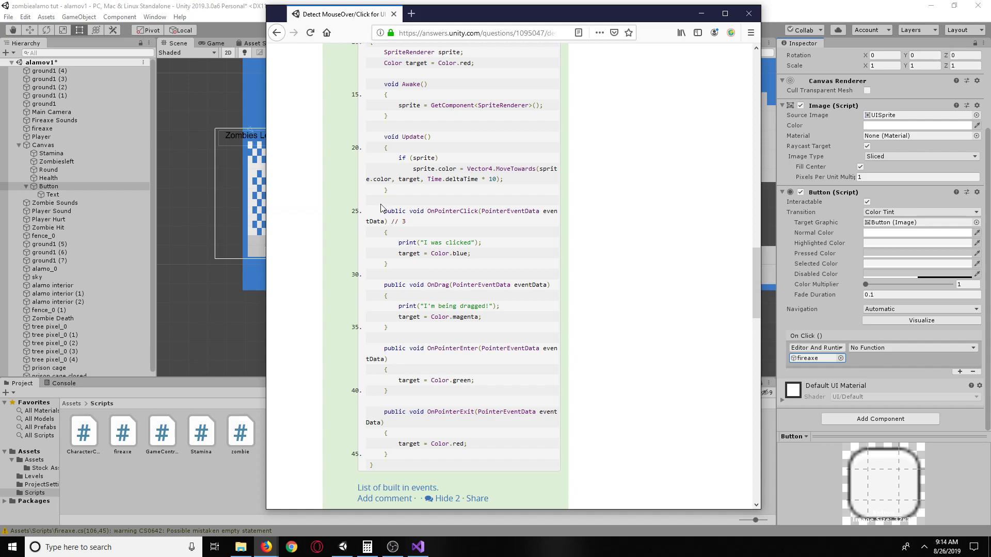
pyautogui.moveTo(384, 210); pyautogui.dragTo(619, 209)
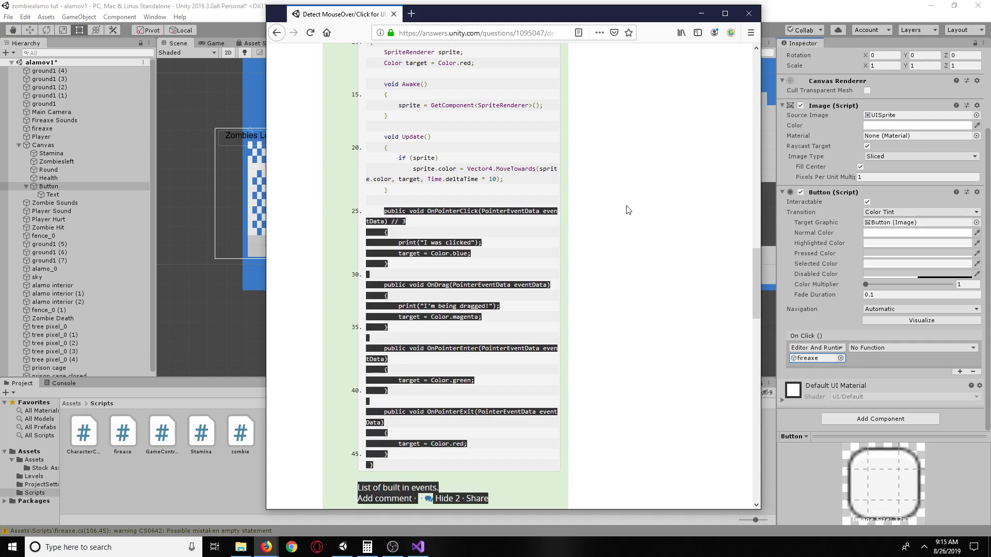
pyautogui.click(510, 234)
pyautogui.doubleClick(613, 21)
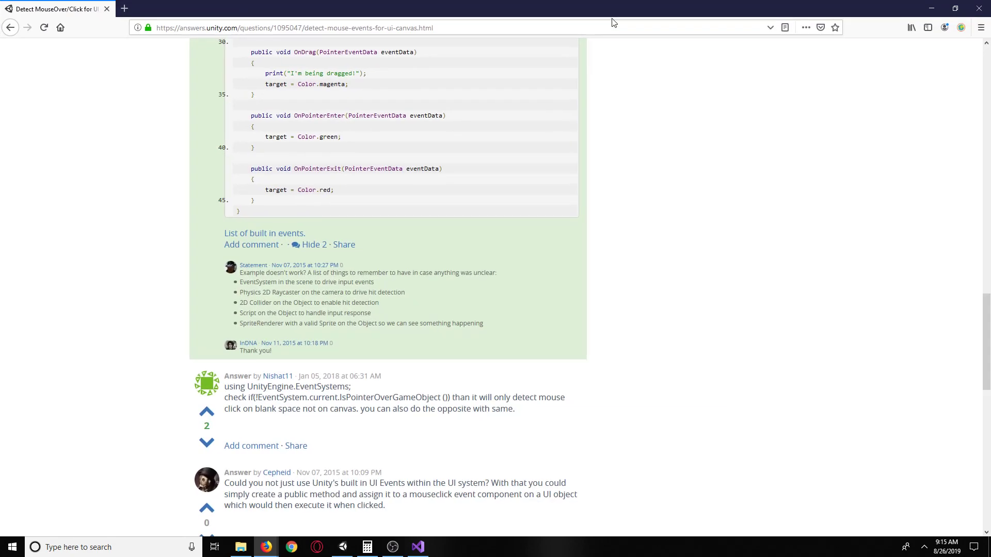
pyautogui.scroll(2, 438, 201)
pyautogui.moveTo(451, 221); pyautogui.dragTo(340, 258)
pyautogui.click(251, 221)
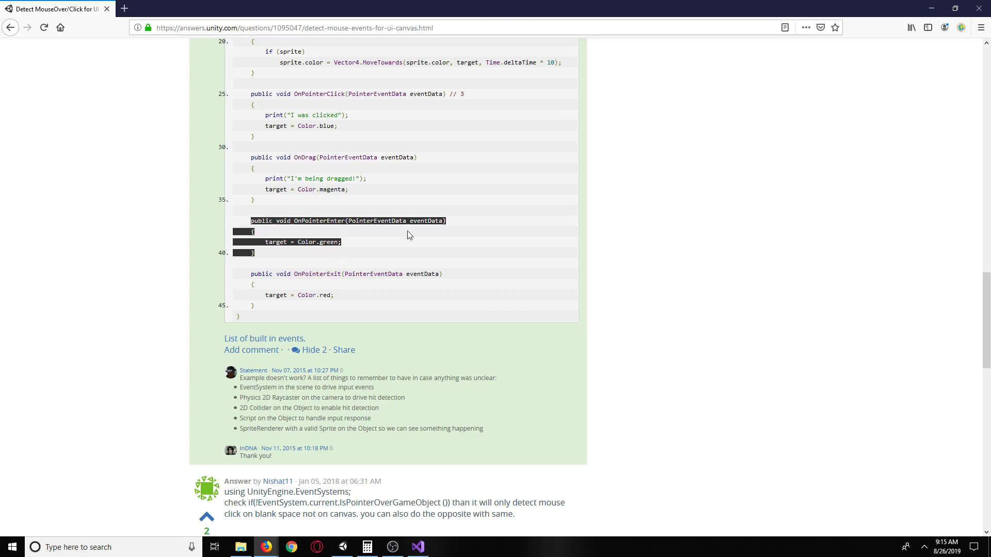
# Step: Return to Unity and look through the fireaxe component functions offered for the On Click entry
pyautogui.hotkey('alt', 'Tab')
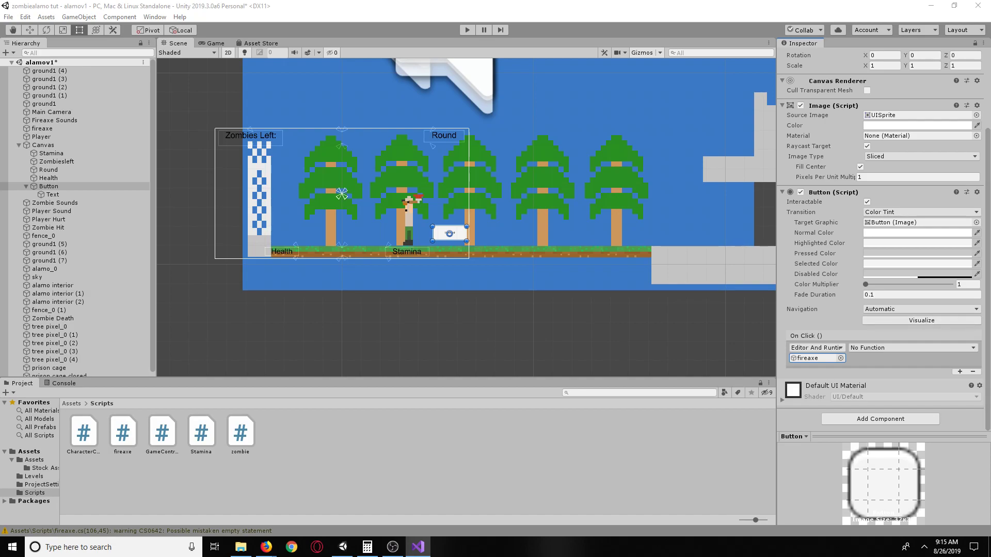
pyautogui.click(896, 345)
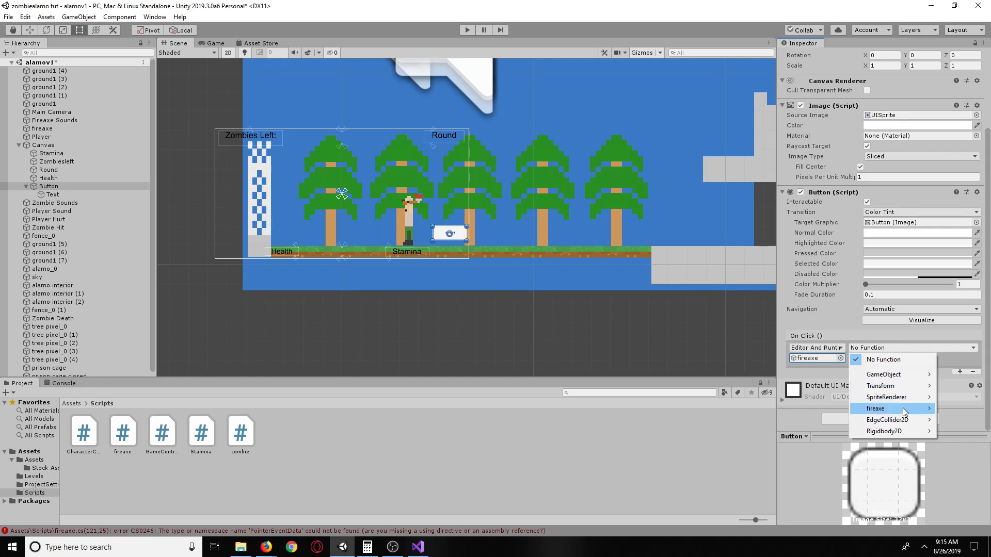
pyautogui.moveTo(902, 408)
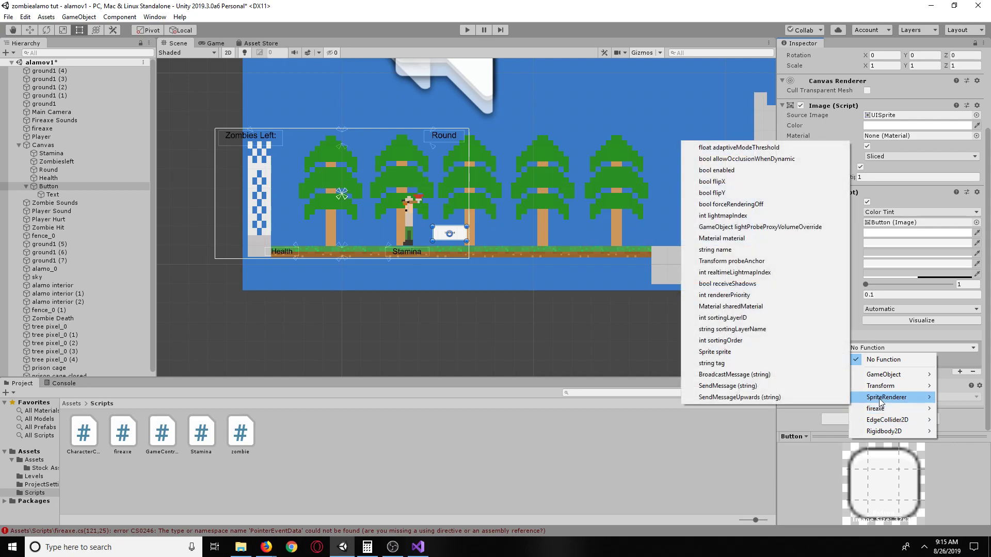
pyautogui.click(877, 337)
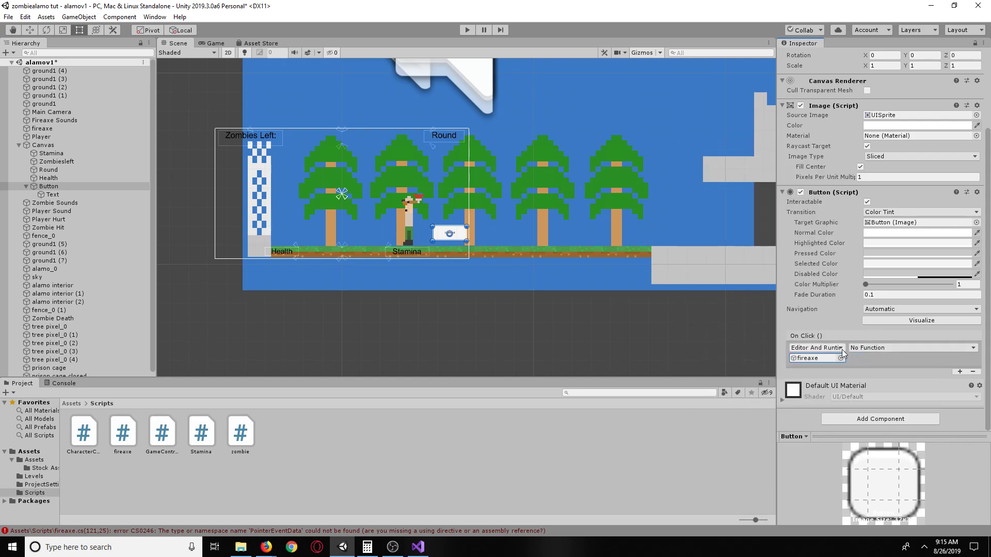
# Step: Set the fireaxe On Click entry to Runtime Only and recheck its function choices
pyautogui.click(840, 349)
pyautogui.click(814, 383)
pyautogui.click(863, 348)
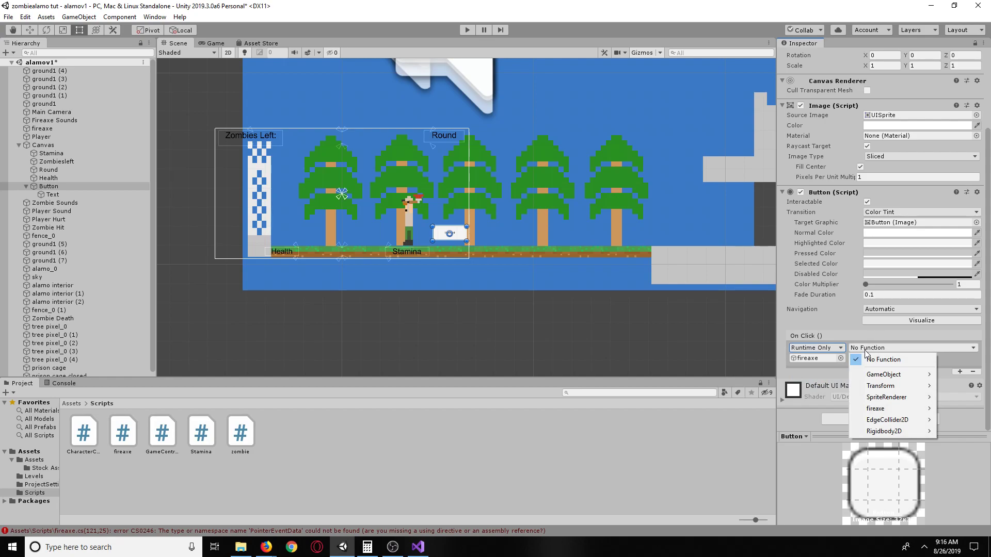
pyautogui.click(865, 350)
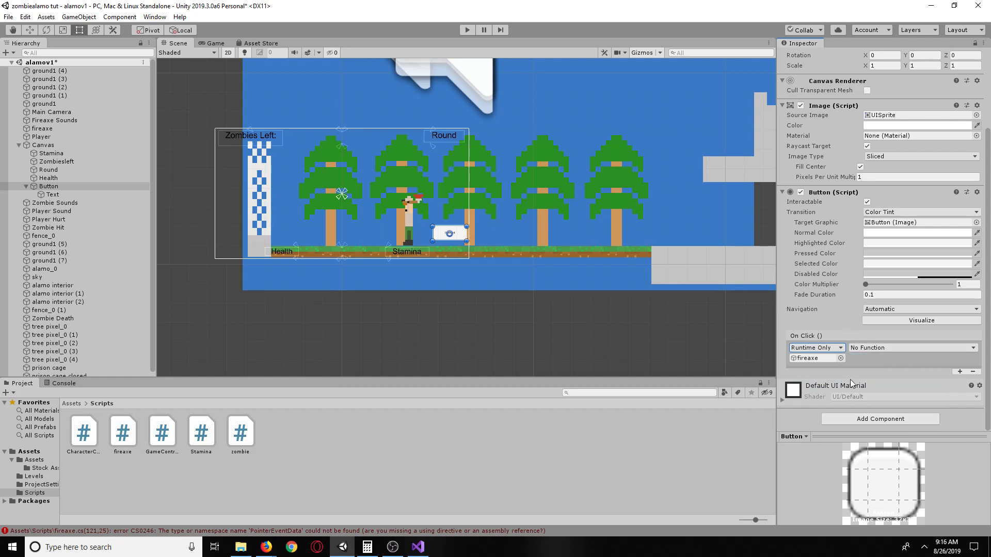
# Step: Add a second entry to the button's On Click list, keeping it at Runtime Only
pyautogui.click(959, 371)
pyautogui.click(813, 373)
pyautogui.click(838, 372)
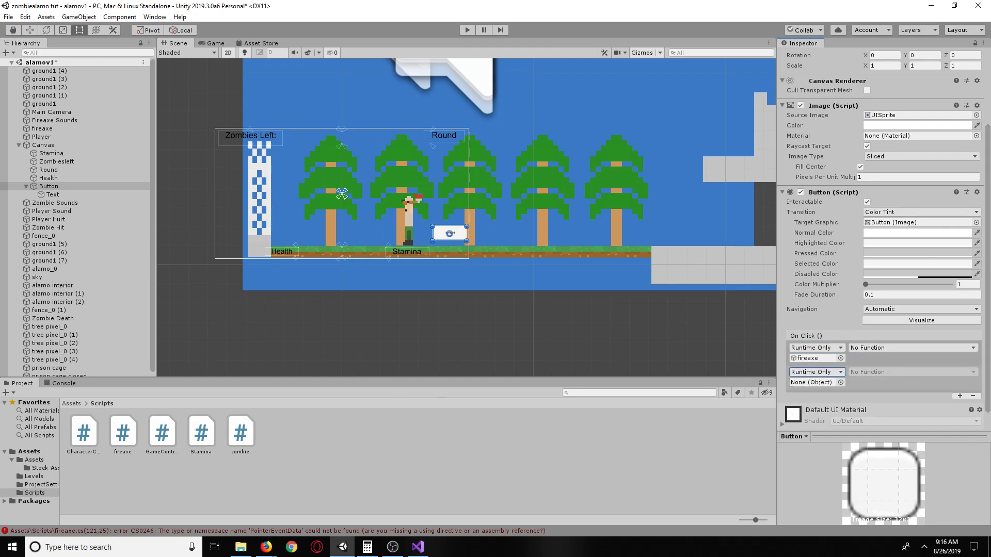
# Step: Switch to Visual Studio and review the fireaxe.cs script from its OnClick method up to the using directives
pyautogui.hotkey('alt', 'Tab')
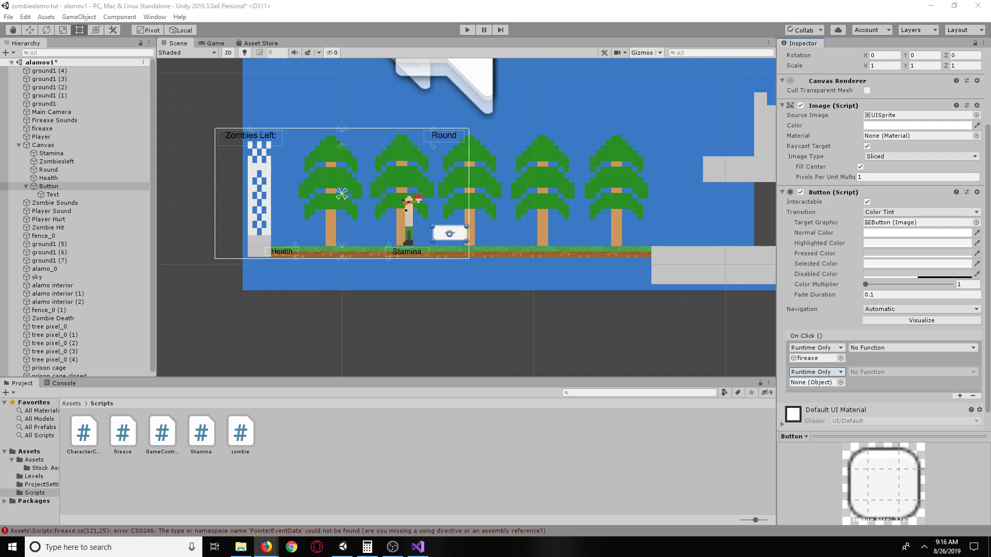
pyautogui.hotkey('alt', 'Tab')
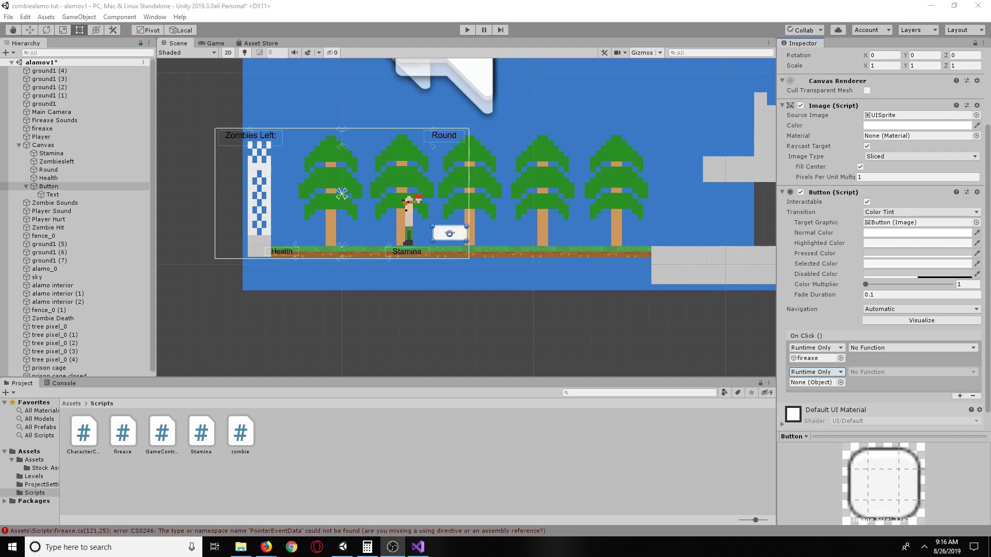
pyautogui.hotkey('alt', 'Tab')
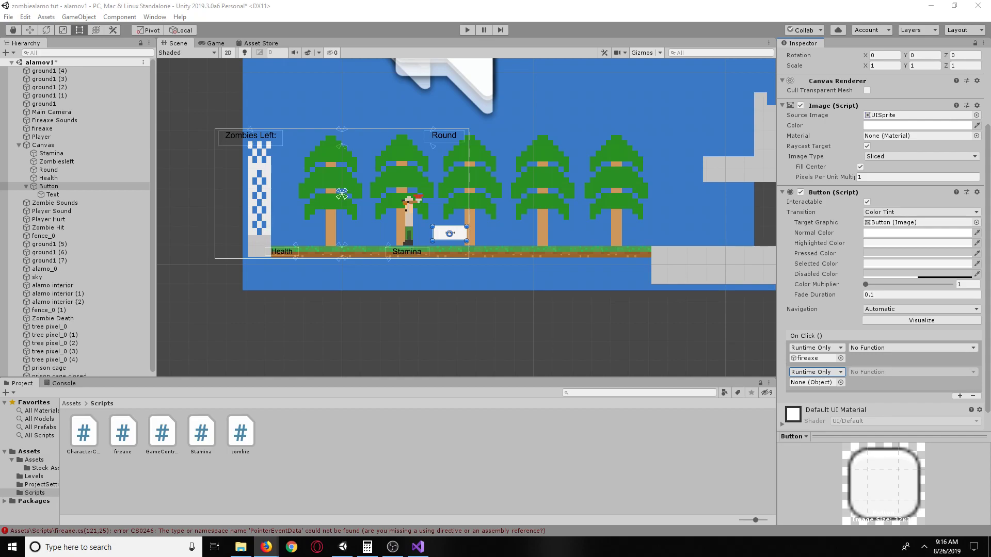
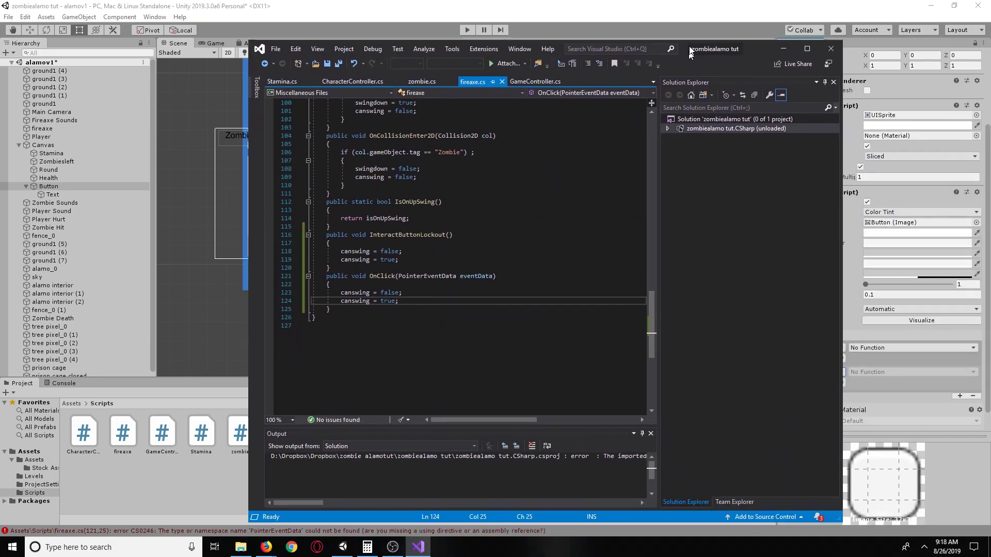
pyautogui.scroll(20, 678, 304)
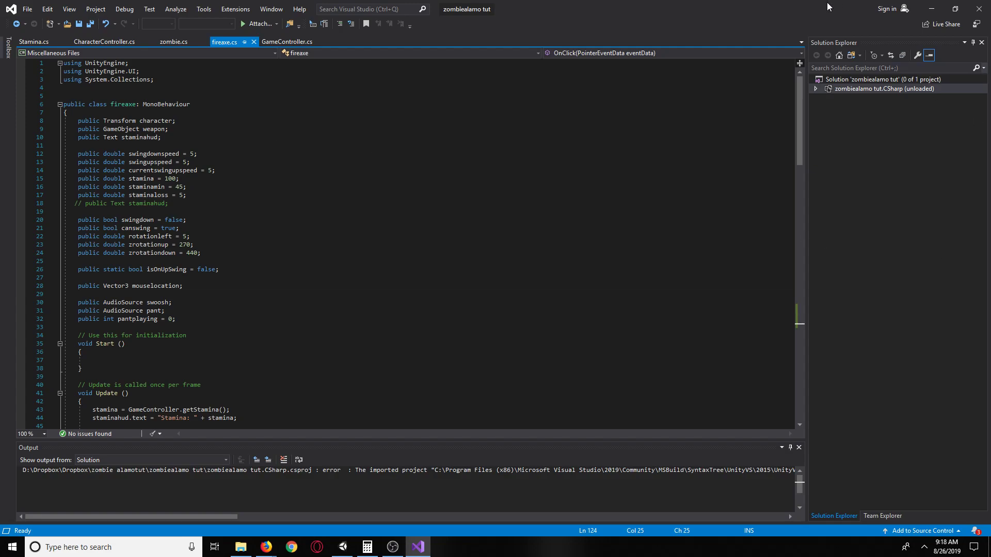
pyautogui.moveTo(829, 6); pyautogui.dragTo(980, 45)
pyautogui.hotkey('alt', 'Tab')
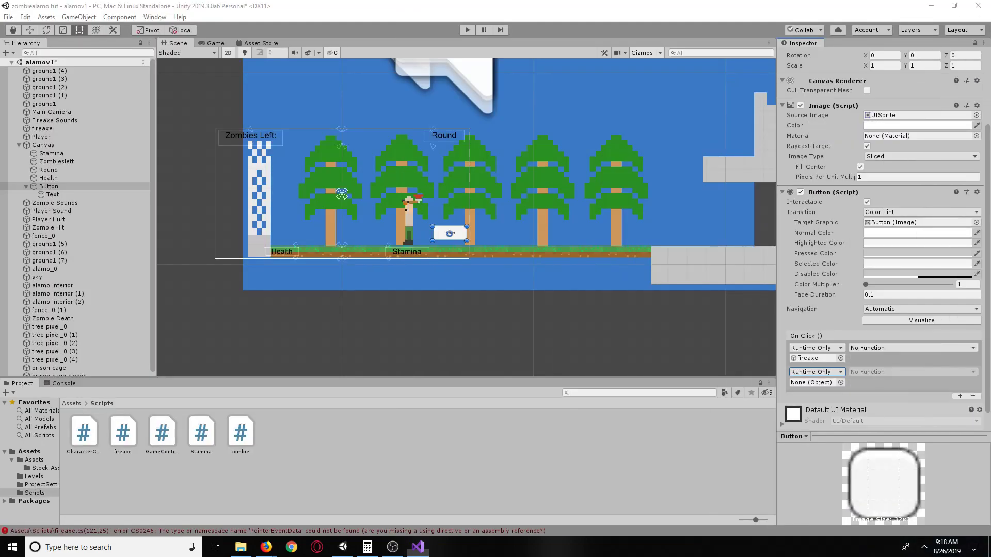
# Step: Switch to the browser and review the part of the Unity Button Click Events tutorial where a script is added to the button
pyautogui.click(267, 547)
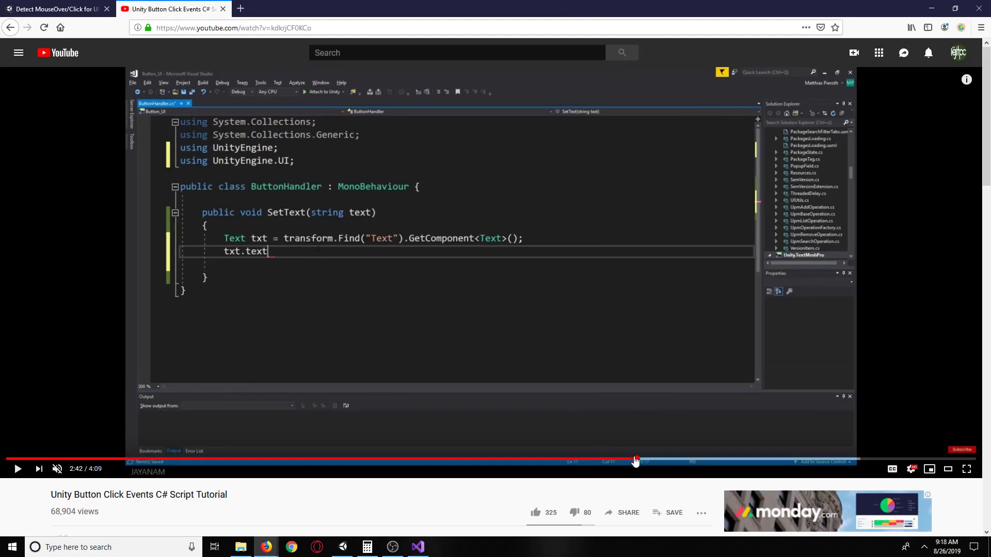
pyautogui.click(592, 458)
pyautogui.moveTo(592, 459); pyautogui.dragTo(429, 464)
pyautogui.click(417, 464)
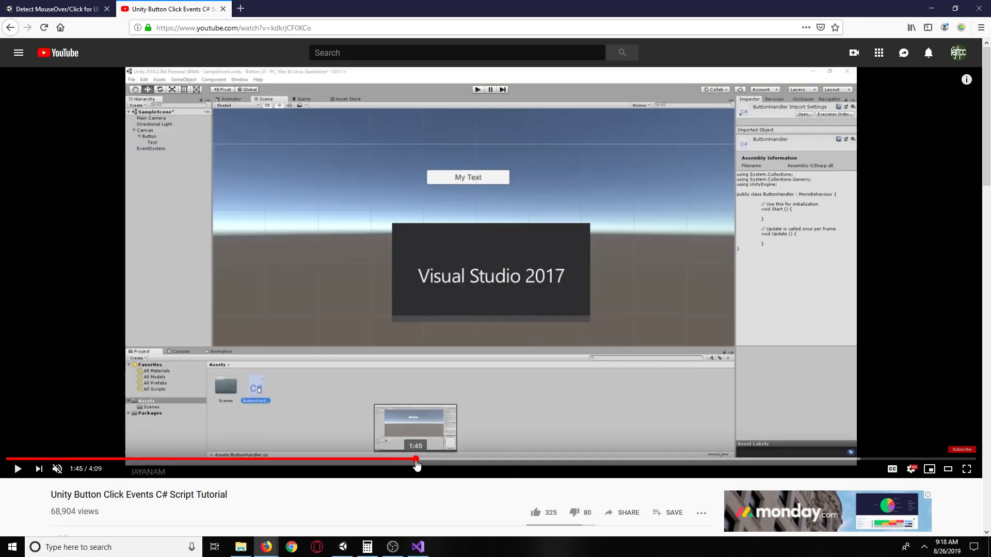
pyautogui.click(633, 364)
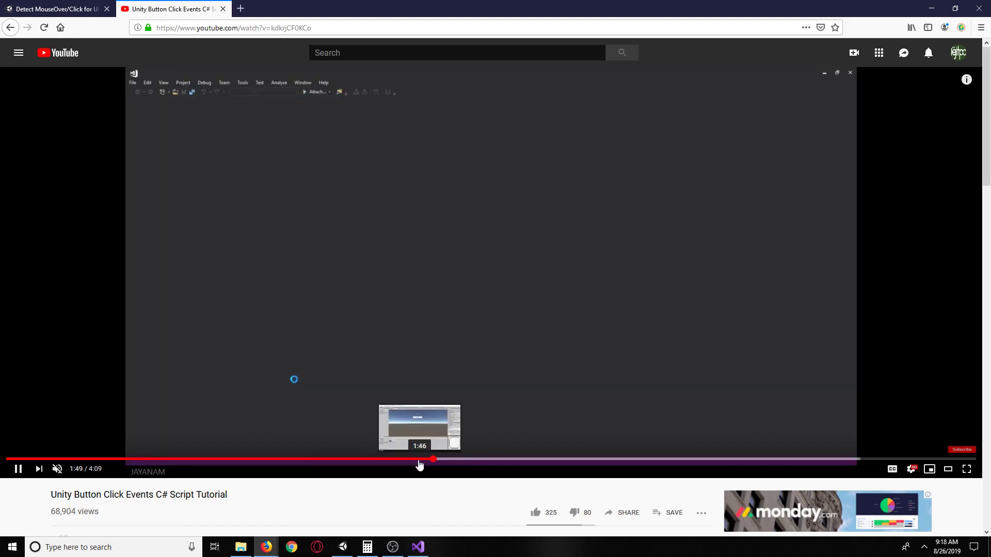
pyautogui.click(387, 460)
pyautogui.click(490, 407)
pyautogui.click(700, 382)
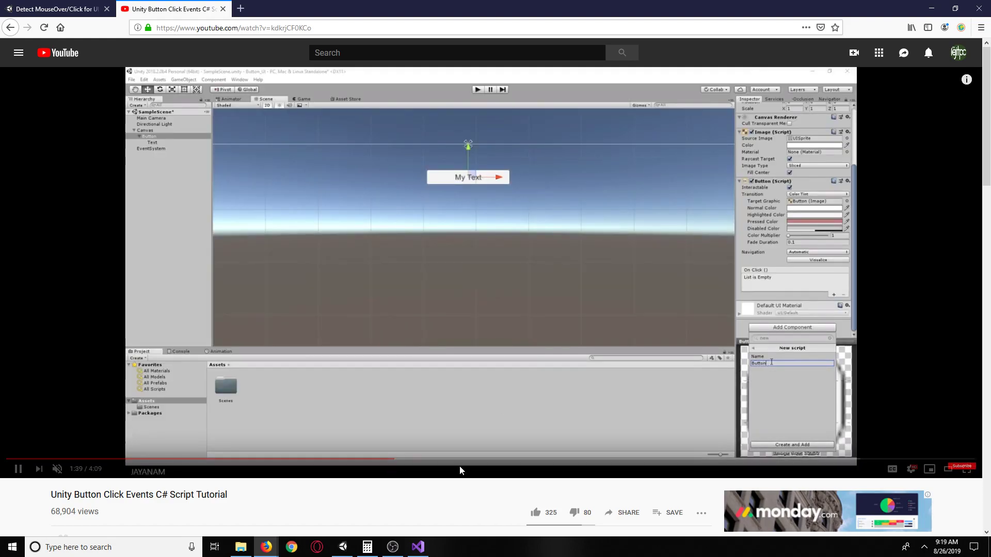
# Step: Go through the tutorial section that writes the public SetText method in the ButtonHandler script
pyautogui.click(438, 461)
pyautogui.moveTo(438, 465); pyautogui.dragTo(519, 465)
pyautogui.click(558, 462)
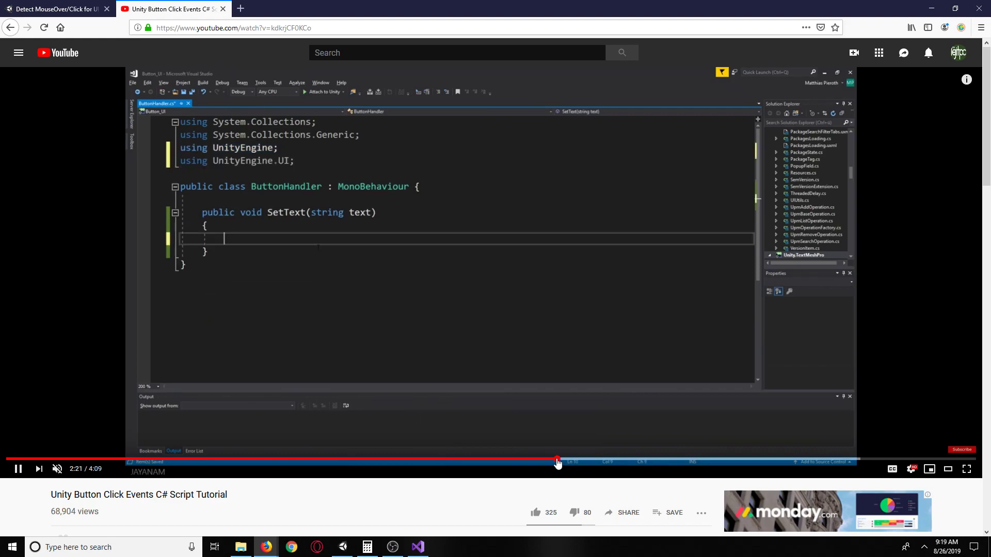
pyautogui.click(581, 464)
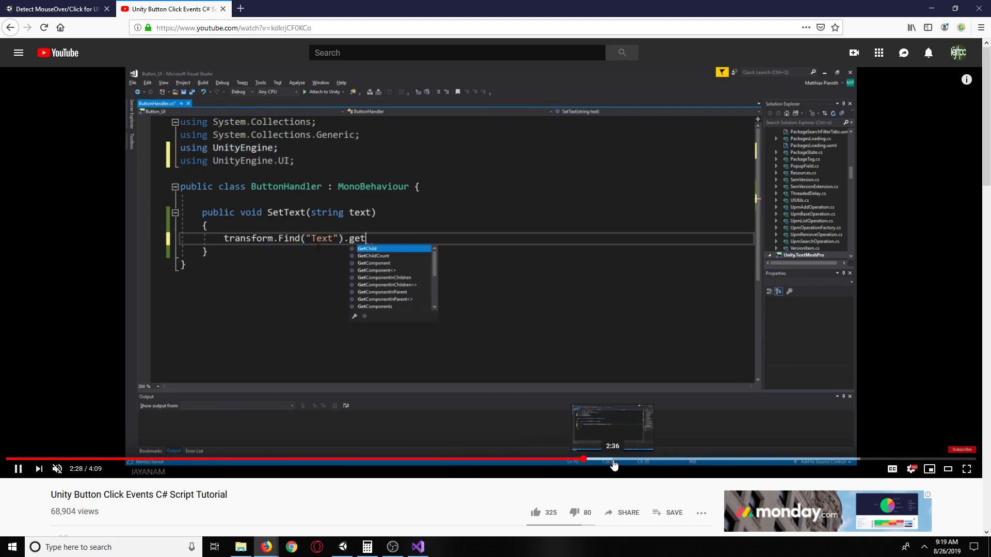
pyautogui.click(623, 463)
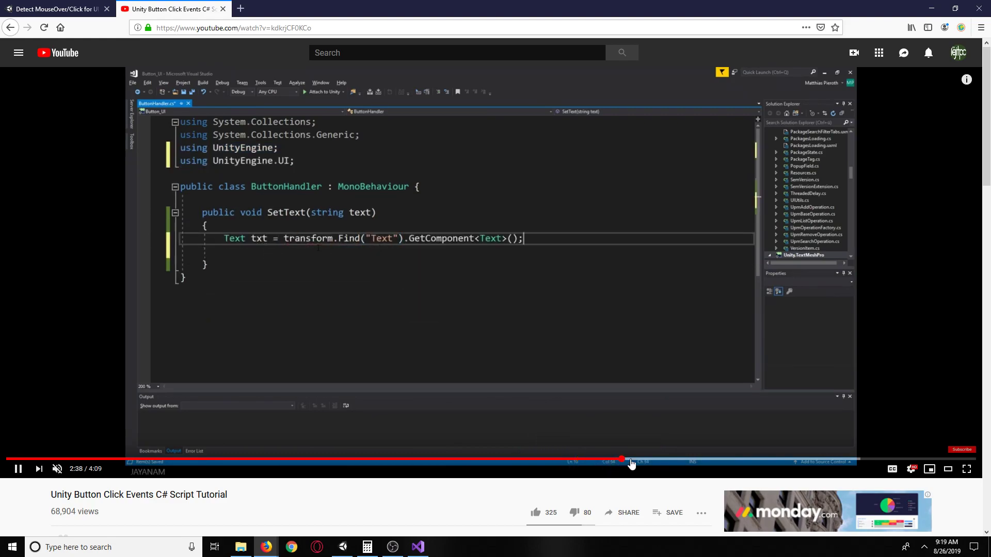
# Step: Watch how the tutorial assigns an On Click target and pause on the ButtonHandler function list
pyautogui.click(664, 463)
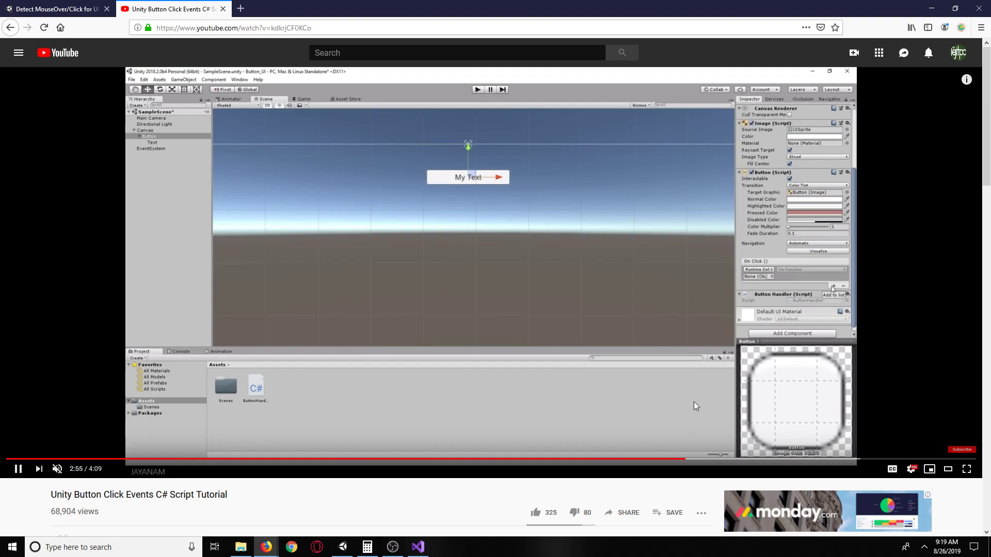
pyautogui.click(700, 288)
pyautogui.click(750, 287)
pyautogui.click(649, 414)
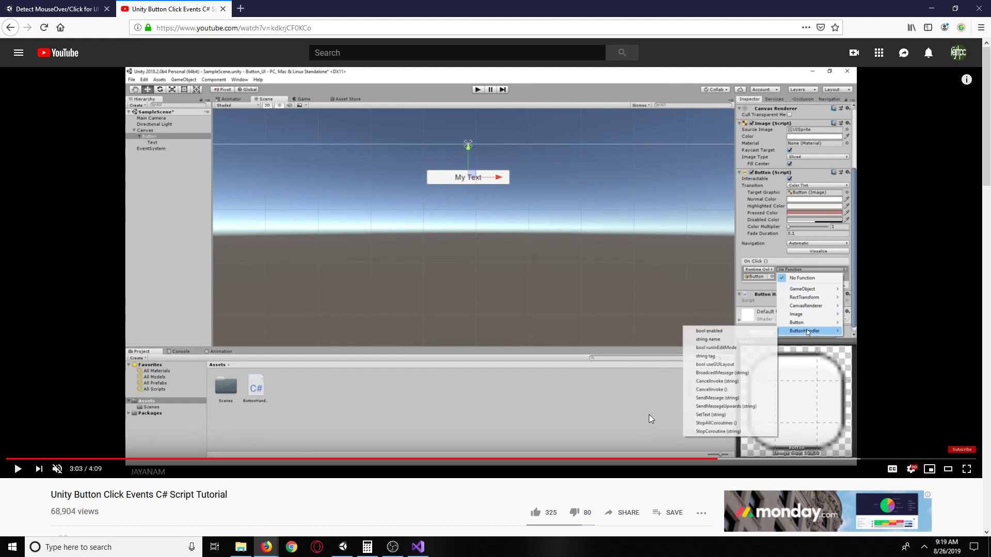
# Step: Return to Unity and check the function choices of the first On Click entry again for the fireaxe script's methods
pyautogui.click(419, 552)
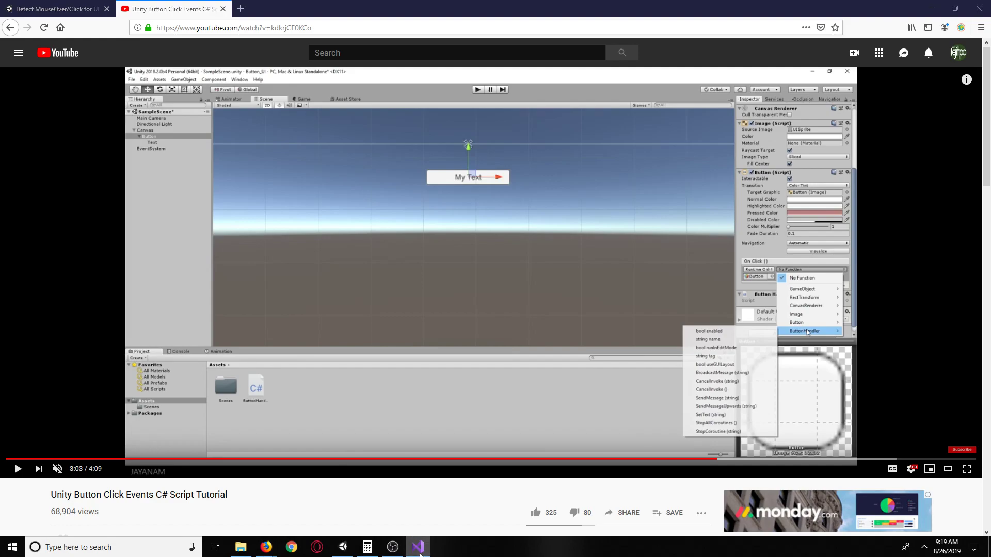
pyautogui.doubleClick(616, 5)
pyautogui.moveTo(630, 8); pyautogui.dragTo(990, 20)
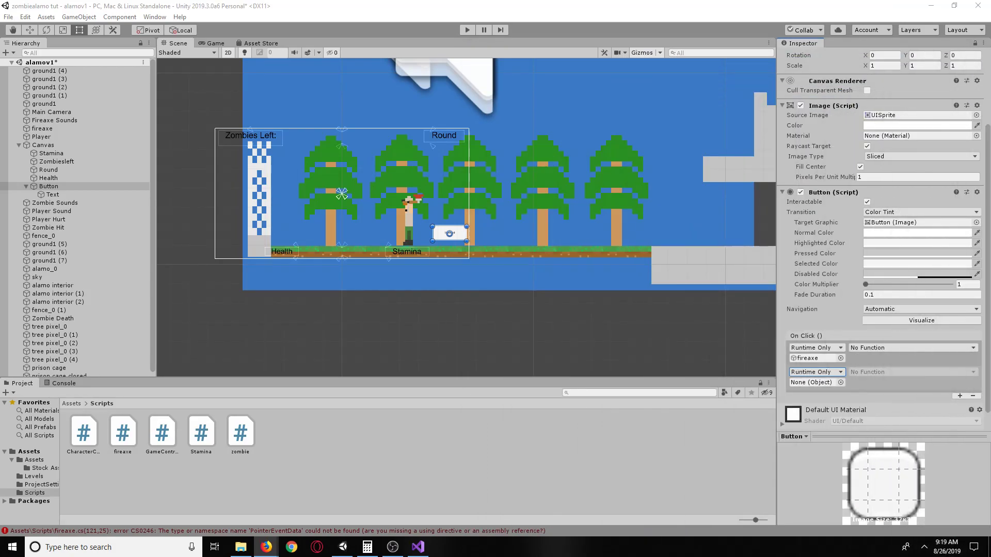
pyautogui.click(862, 350)
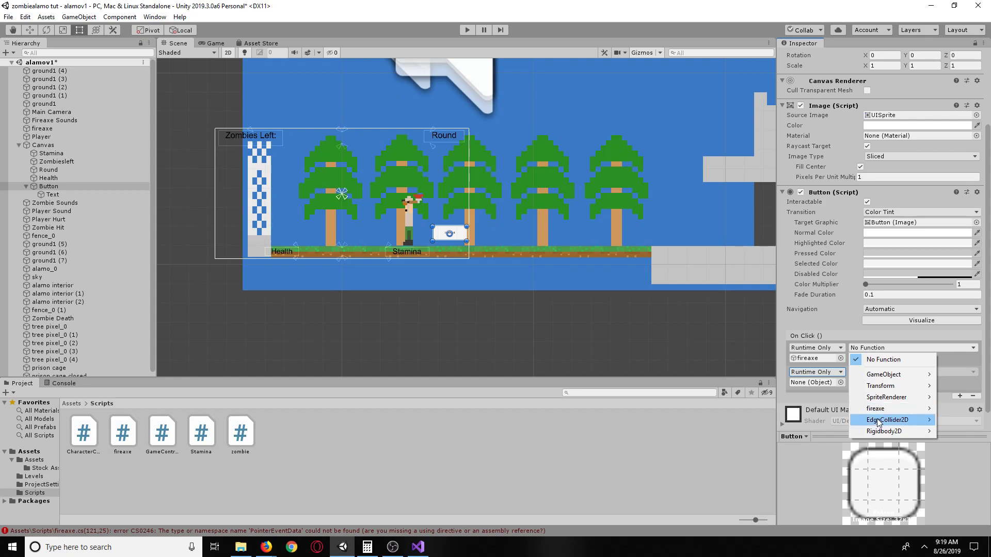
pyautogui.moveTo(891, 411)
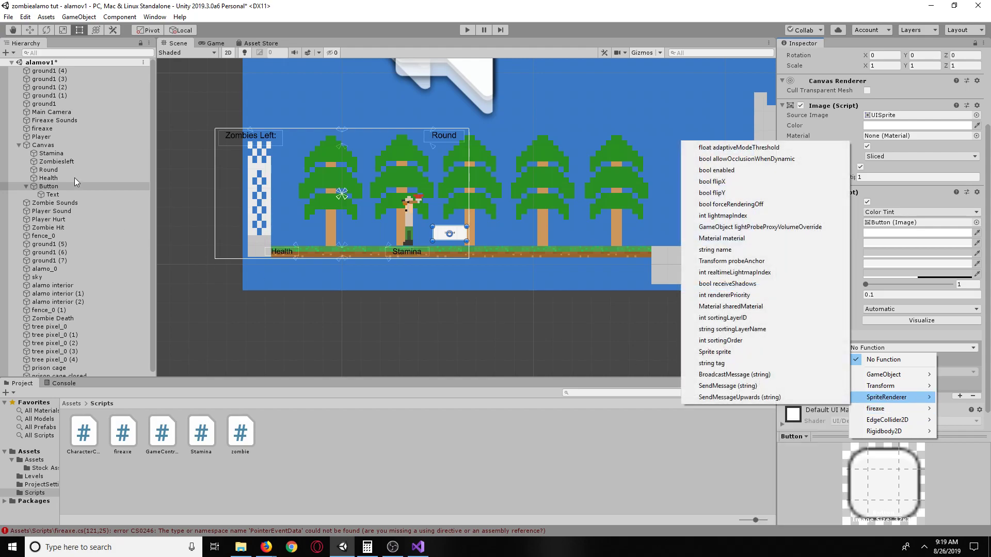
pyautogui.click(51, 133)
# Step: Inspect the fireaxe object's components and go back to the Button's On Click entries
pyautogui.click(44, 128)
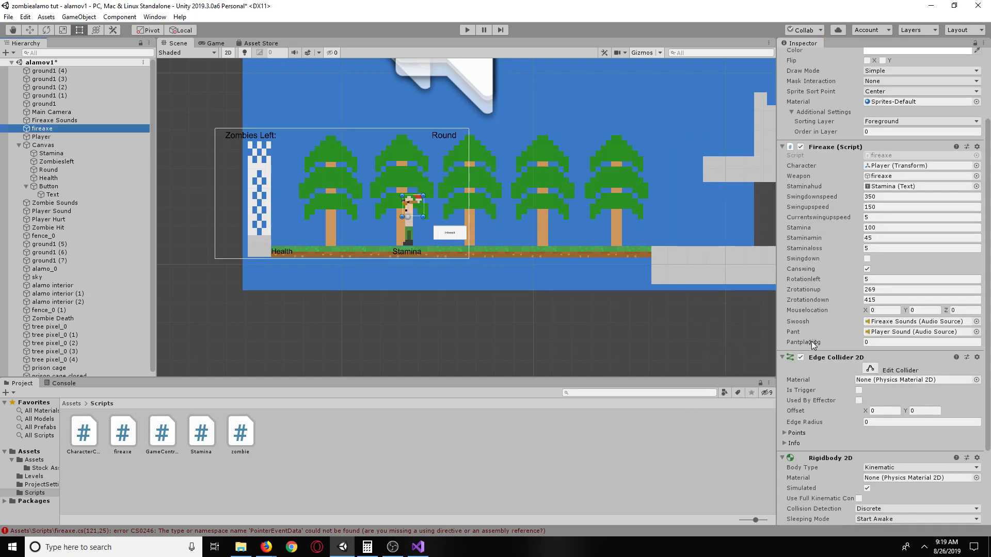
pyautogui.scroll(3, 807, 343)
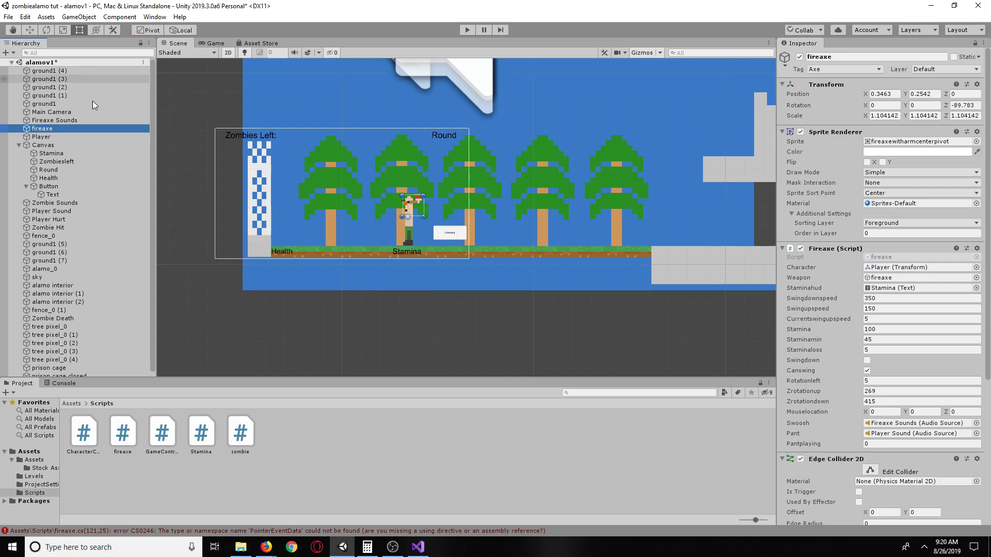
pyautogui.click(49, 187)
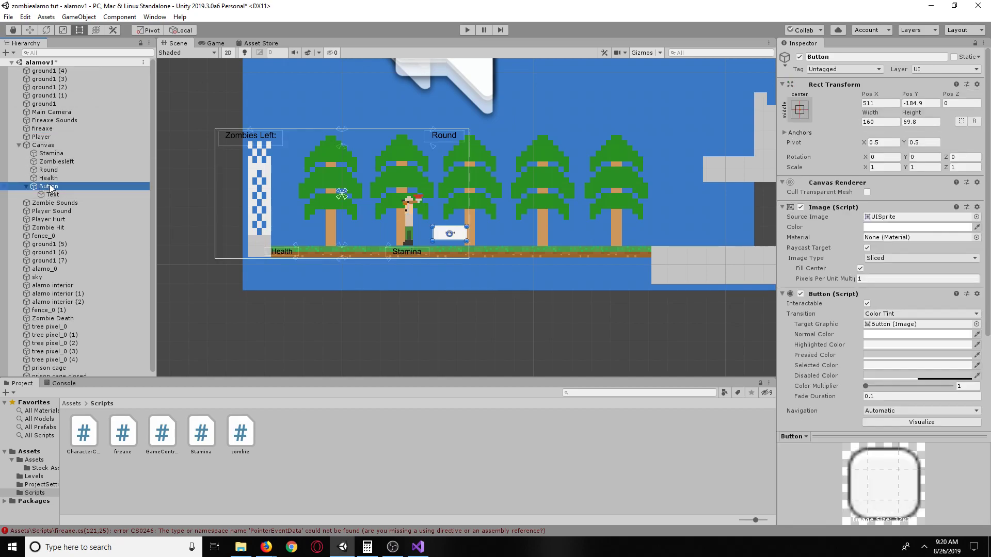
pyautogui.scroll(-3, 873, 385)
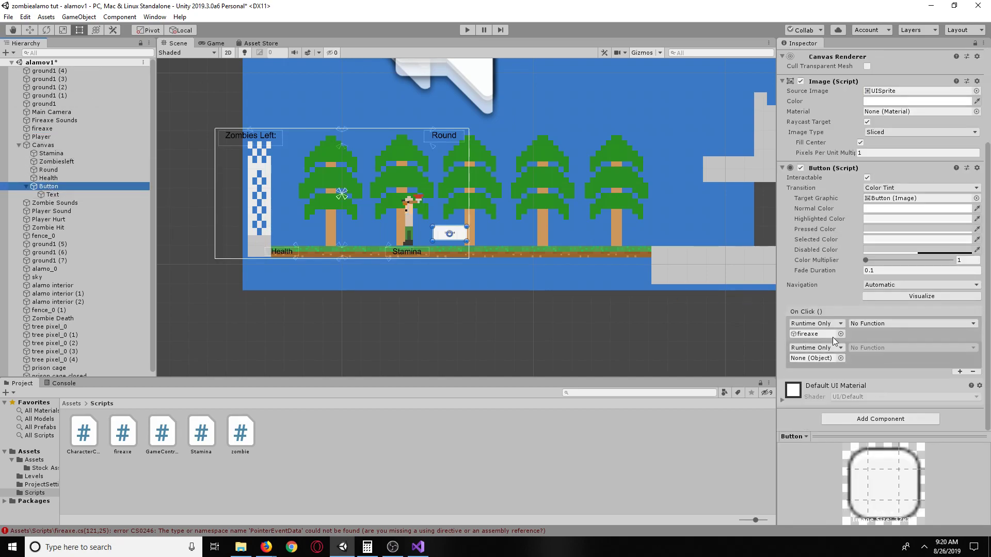
# Step: Examine which fireaxe script functions the Button's first On Click entry offers
pyautogui.click(856, 325)
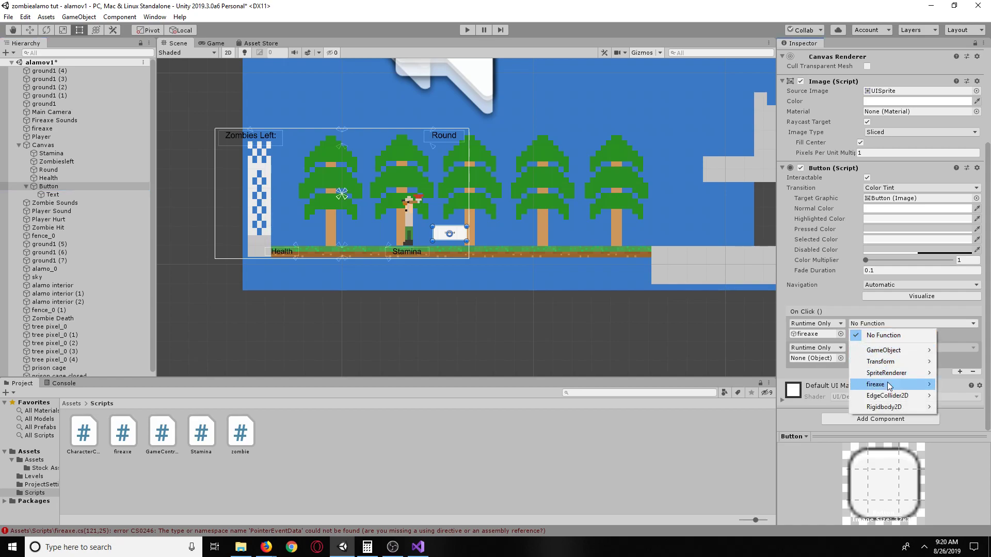
pyautogui.moveTo(887, 384)
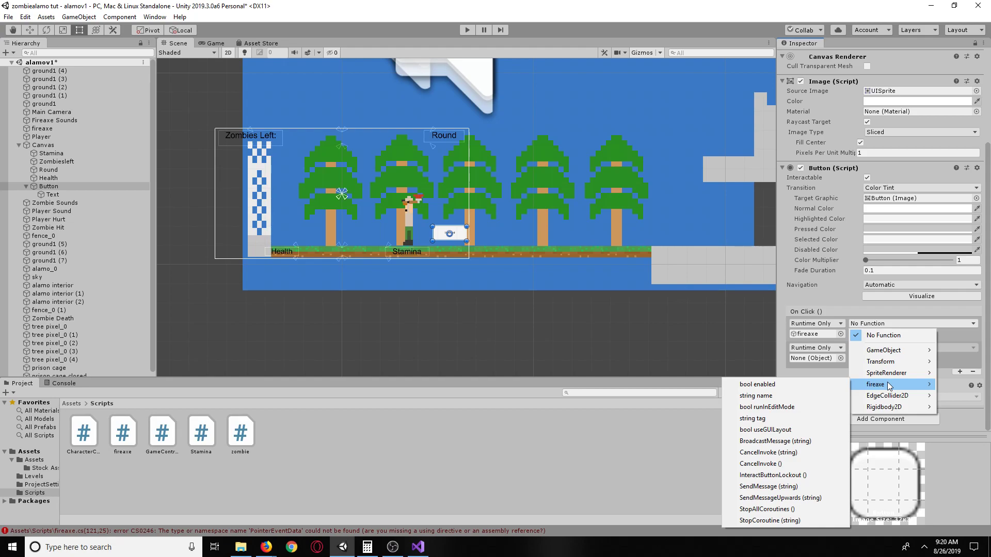
pyautogui.hotkey('alt', 'Tab')
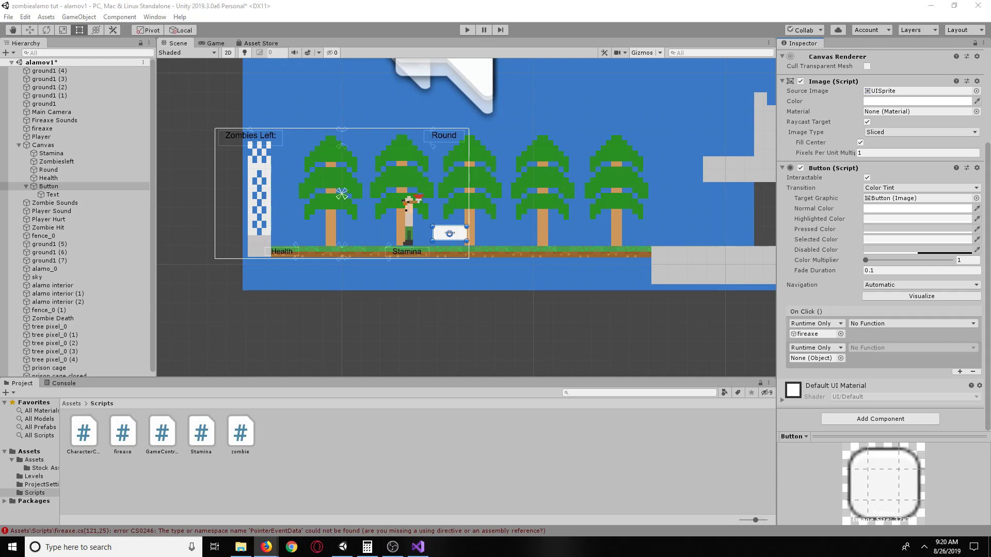
# Step: Switch to the YouTube tutorial in the browser, skip through its button demonstration, pause at 3:34 and return to Unity
pyautogui.click(265, 547)
pyautogui.click(502, 256)
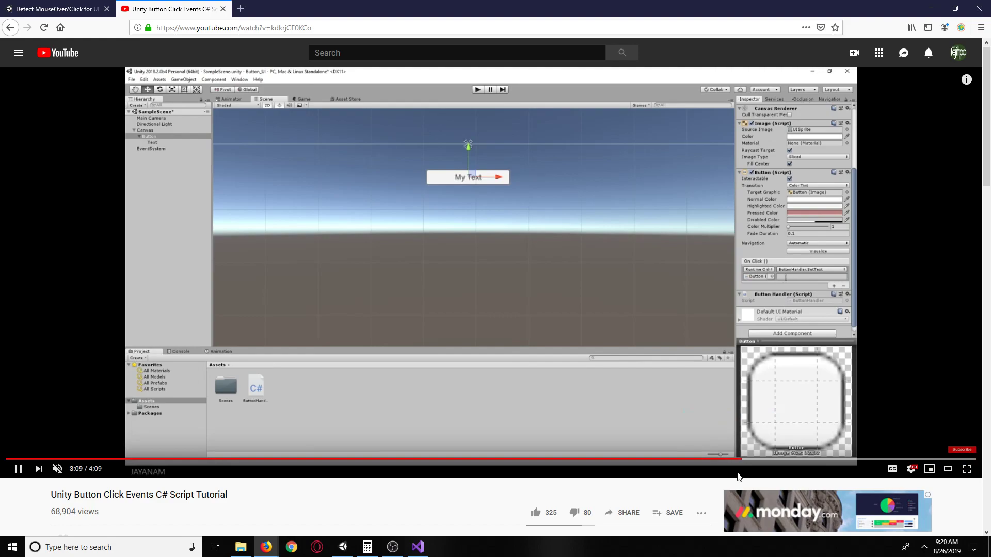
pyautogui.click(785, 459)
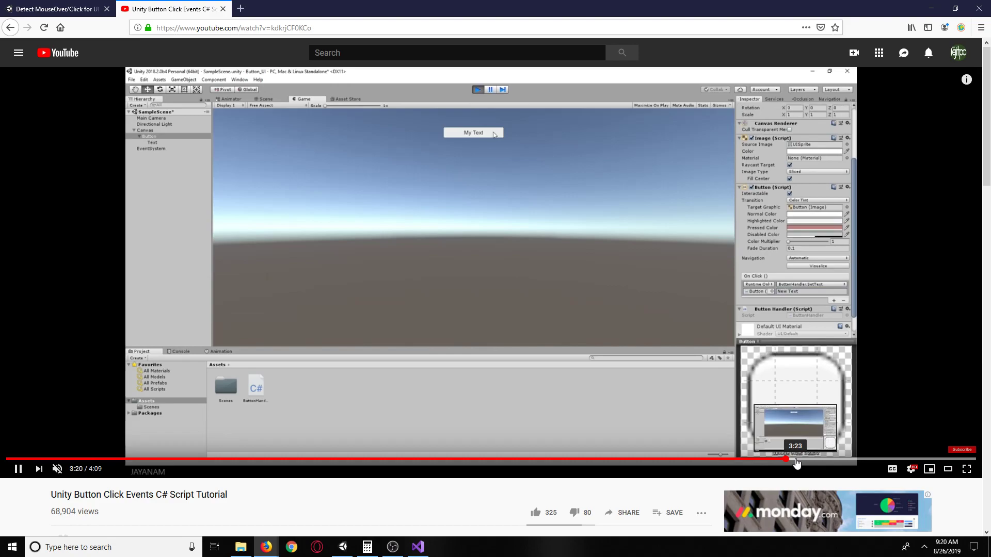
pyautogui.click(814, 460)
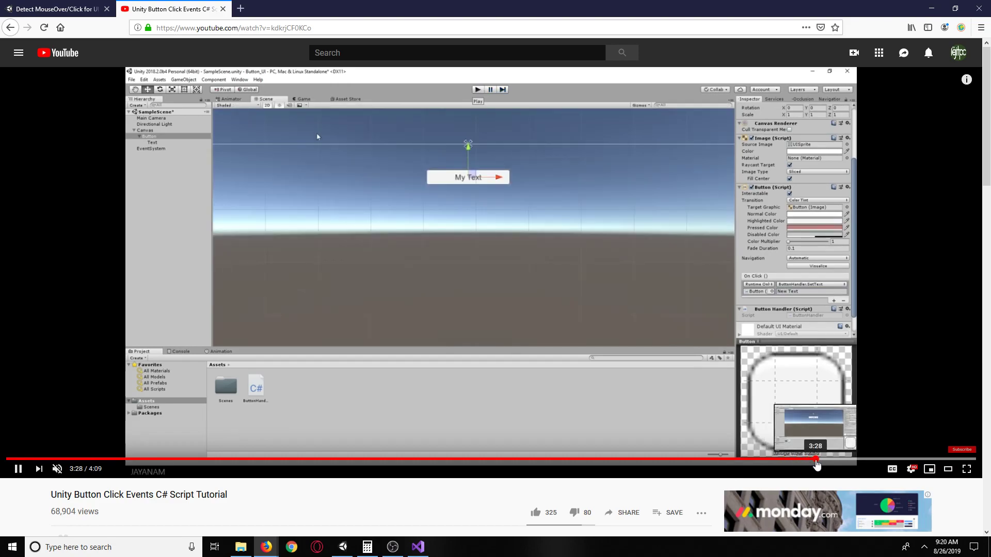
pyautogui.click(839, 459)
pyautogui.click(807, 383)
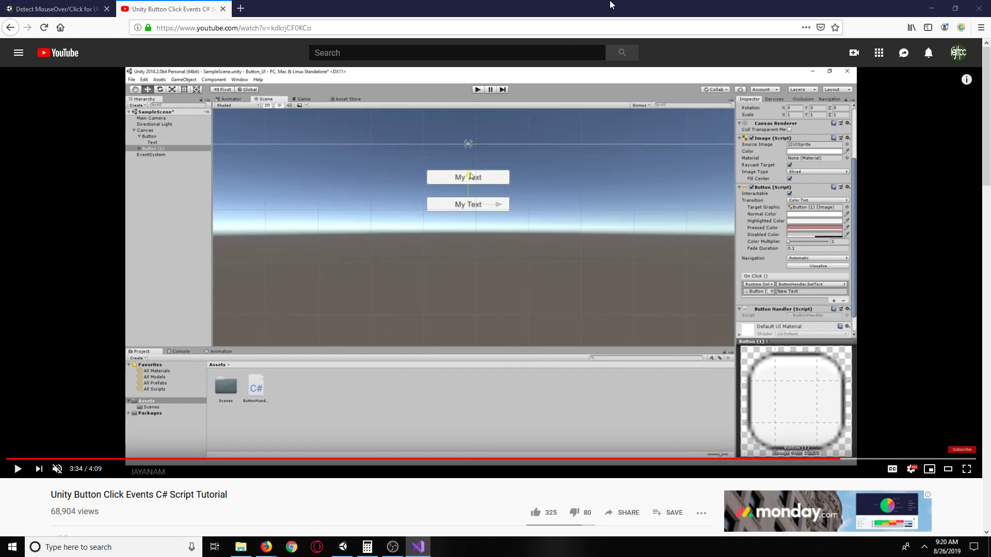
pyautogui.click(931, 8)
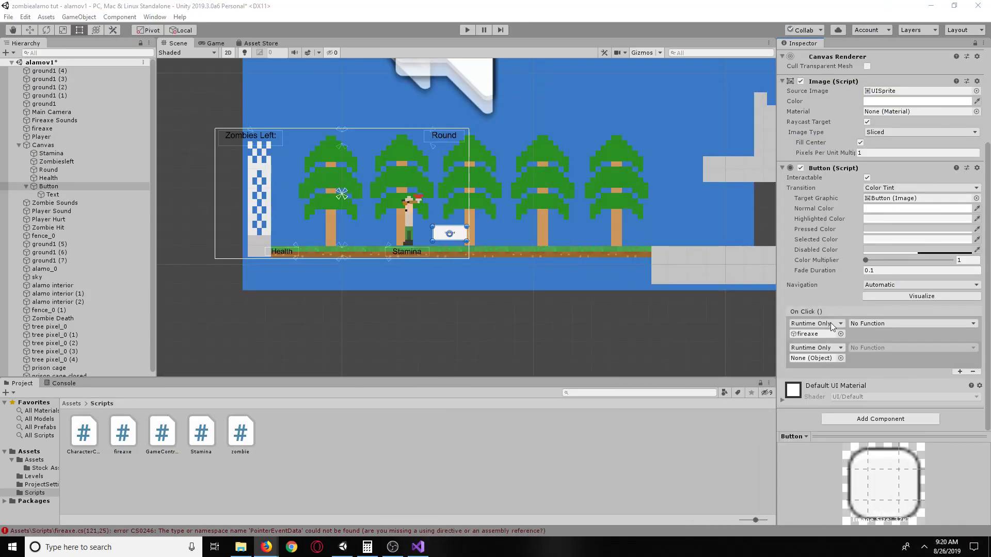
# Step: Set the first On Click entry to Editor And Runtime and review its function choices
pyautogui.click(823, 325)
pyautogui.click(820, 347)
pyautogui.click(872, 324)
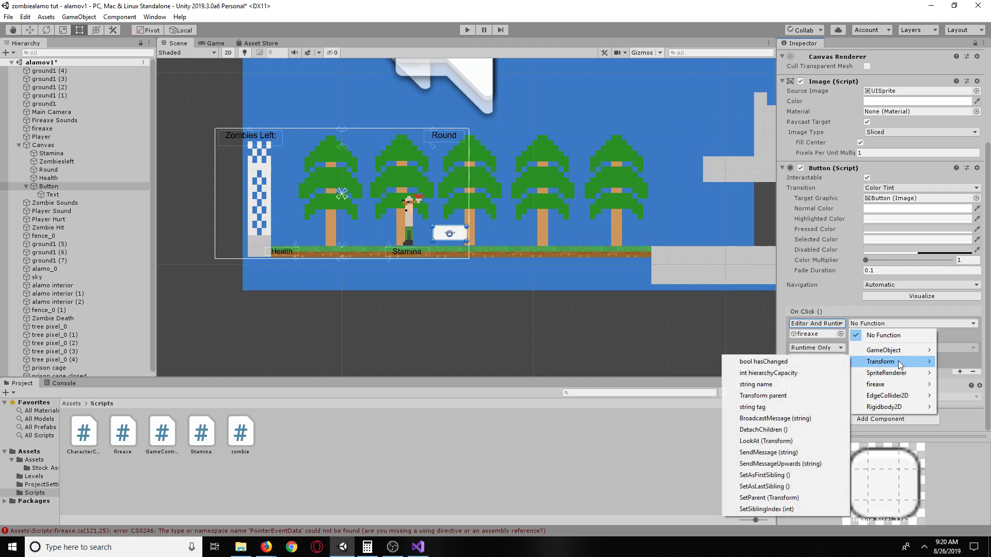
pyautogui.moveTo(884, 388)
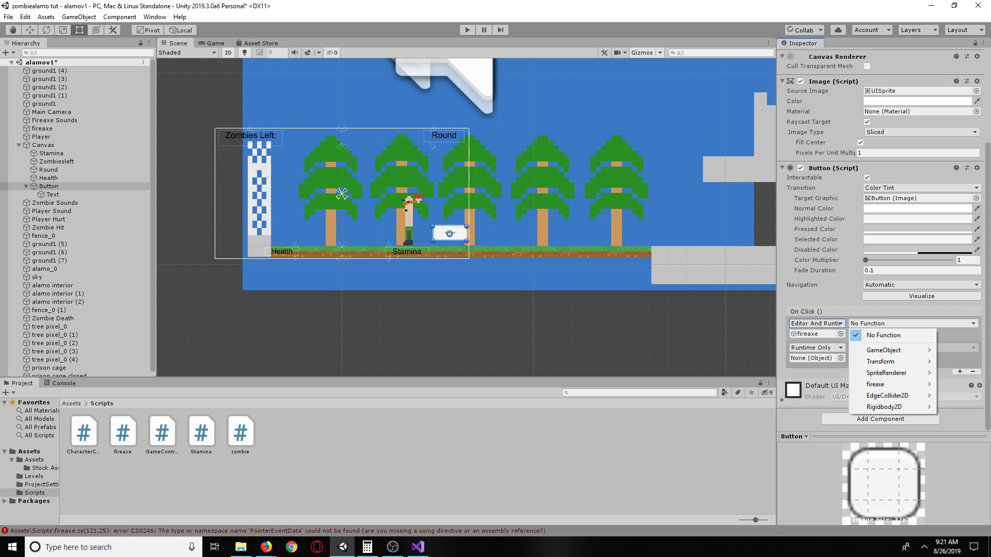
pyautogui.hotkey('alt', 'Tab')
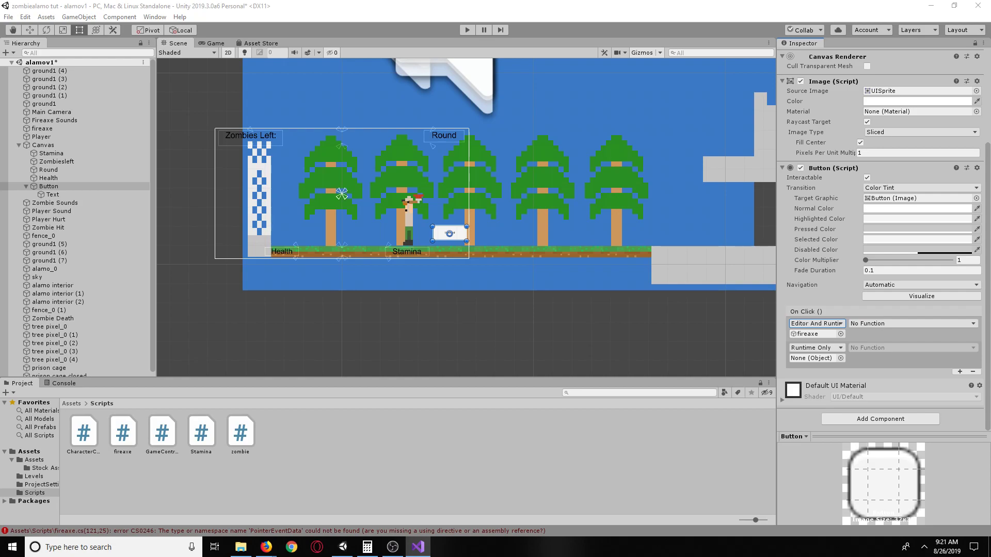
# Step: Inspect the fireaxe object's components and the contents of the fireaxe script asset
pyautogui.click(52, 128)
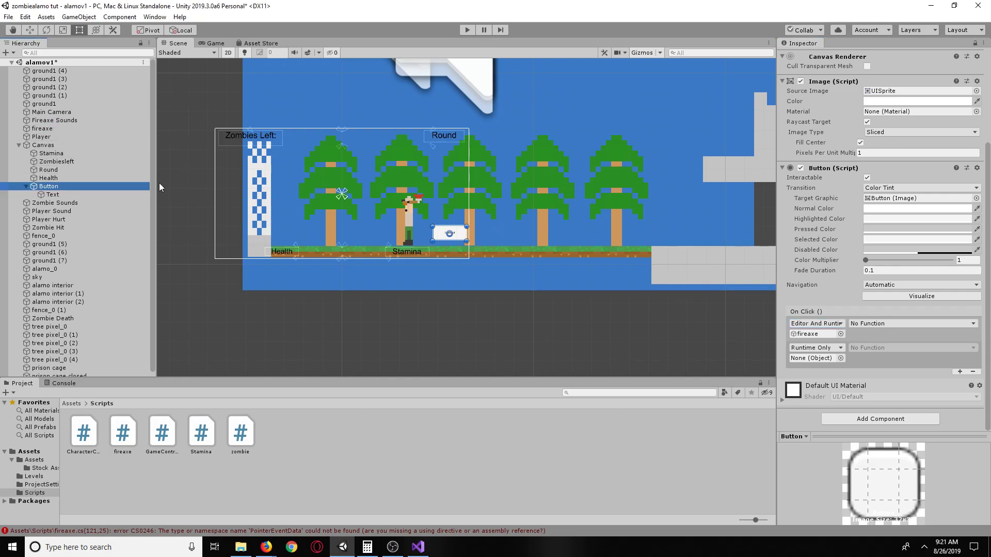
pyautogui.click(38, 128)
pyautogui.scroll(2, 825, 399)
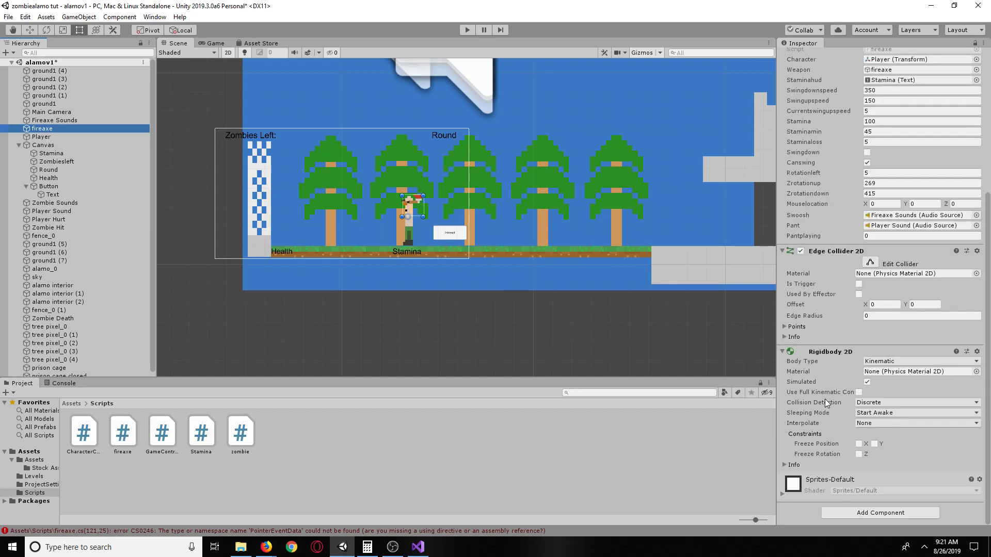
pyautogui.scroll(3, 820, 402)
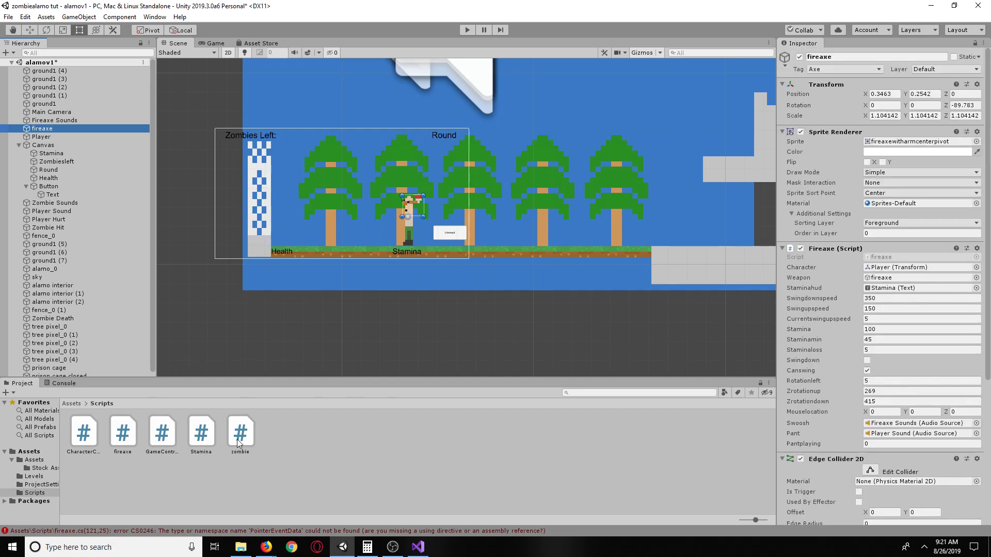
pyautogui.click(123, 435)
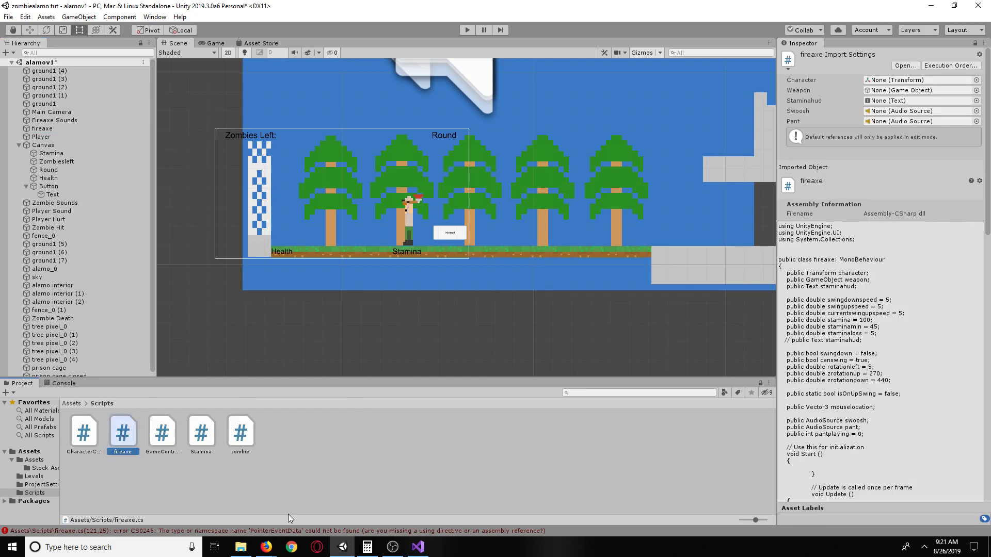
# Step: Open the PointerEventData compile error from the console at its source line in fireaxe.cs in Visual Studio
pyautogui.click(392, 527)
pyautogui.click(275, 484)
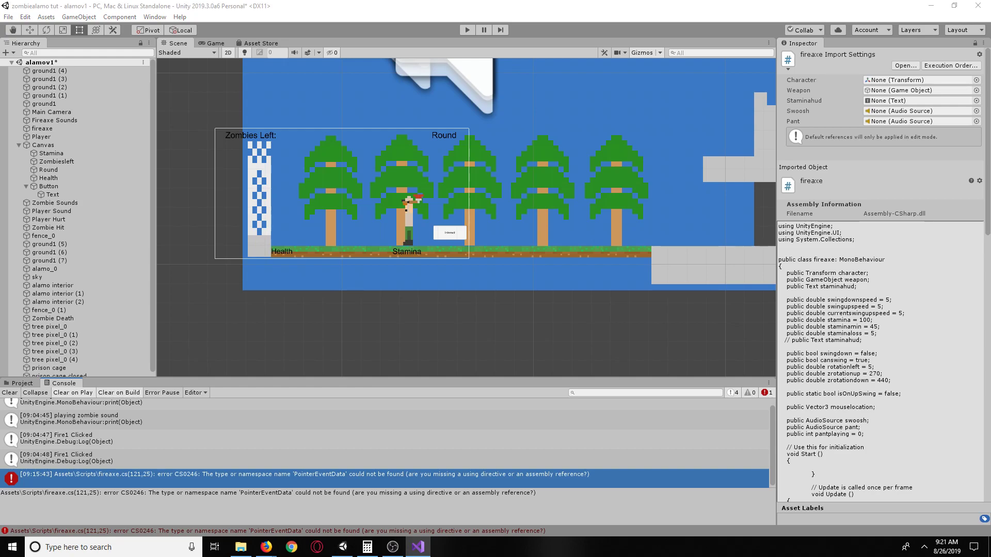
pyautogui.moveTo(760, 383); pyautogui.dragTo(570, 1)
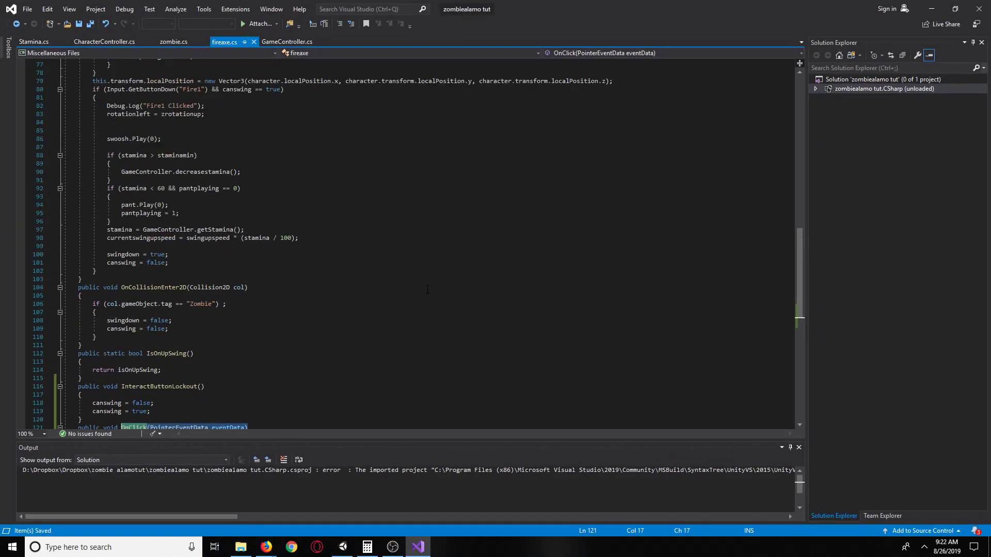
pyautogui.scroll(-4, 427, 290)
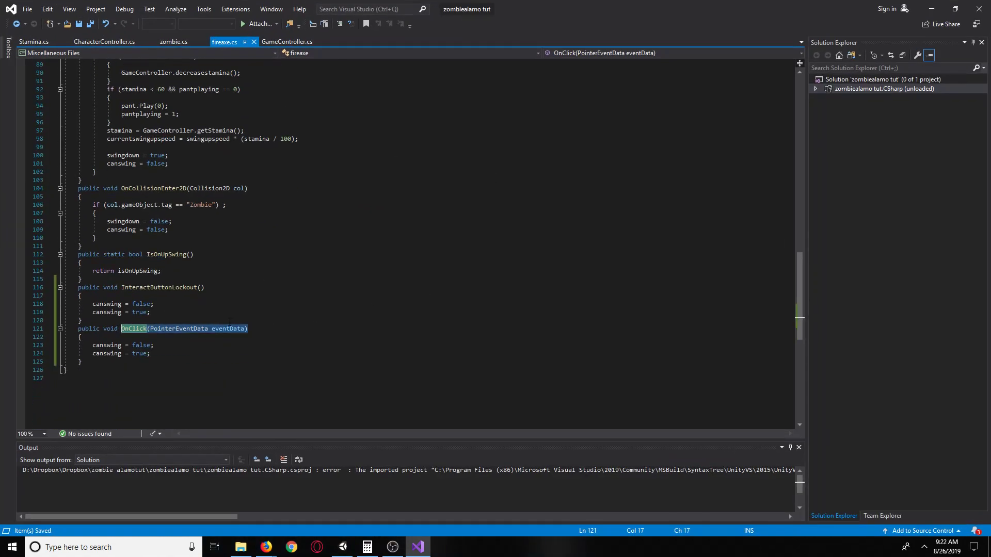
# Step: Delete the whole OnClick(PointerEventData eventData) method from the end of the fireaxe class and save the script
pyautogui.click(185, 378)
pyautogui.moveTo(131, 365); pyautogui.dragTo(72, 336)
pyautogui.press('Delete')
pyautogui.press('BackSpace')
pyautogui.press('BackSpace')
pyautogui.press('BackSpace')
pyautogui.press('BackSpace')
pyautogui.press('BackSpace')
pyautogui.press('BackSpace')
pyautogui.press('BackSpace')
pyautogui.press('BackSpace')
pyautogui.press('BackSpace')
pyautogui.press('BackSpace')
pyautogui.press('BackSpace')
pyautogui.press('BackSpace')
pyautogui.press('BackSpace')
pyautogui.press('BackSpace')
pyautogui.press('BackSpace')
pyautogui.press('BackSpace')
pyautogui.press('BackSpace')
pyautogui.press('BackSpace')
pyautogui.press('BackSpace')
pyautogui.press('BackSpace')
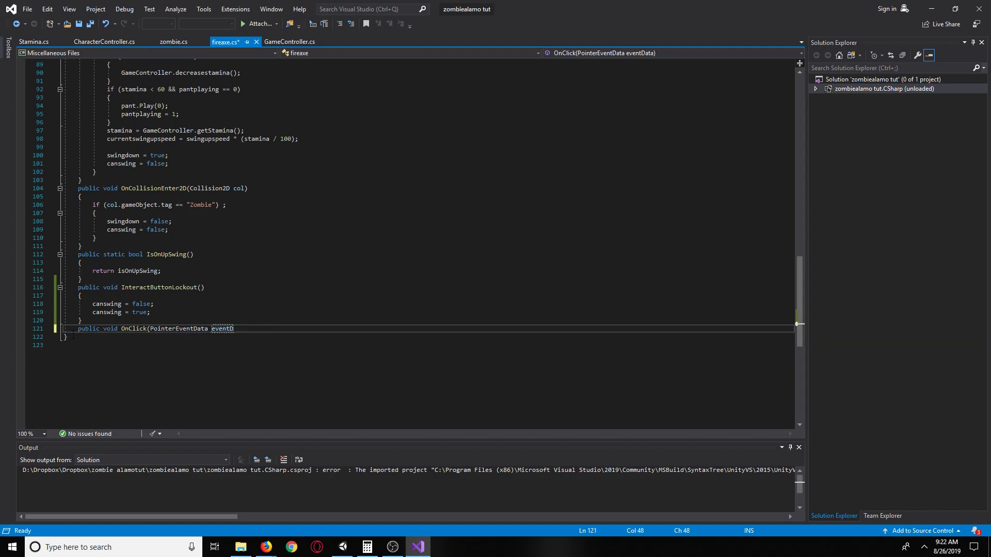
pyautogui.press('BackSpace')
pyautogui.press('BackSpace')
pyautogui.press('BackSpace')
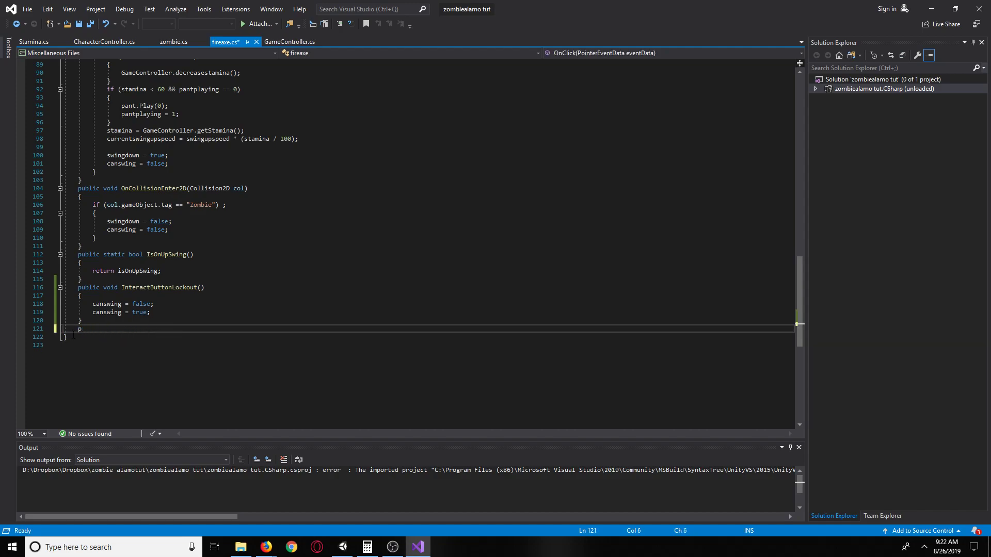
pyautogui.press('BackSpace')
pyautogui.press('BackSpace')
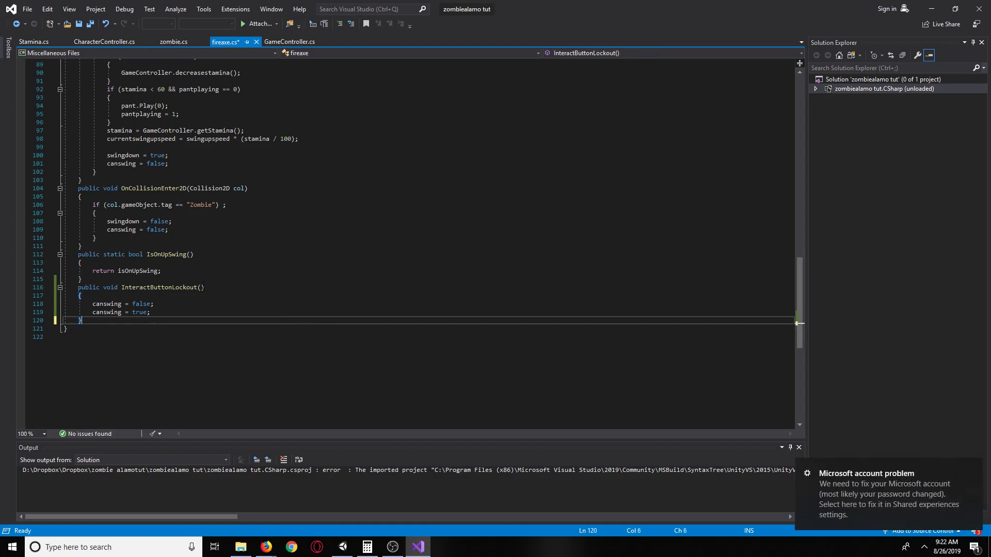
pyautogui.hotkey('ctrl', 's')
# Step: Return to Unity, examine the end of the updated fireaxe script and dismiss the Microsoft account notification
pyautogui.hotkey('alt', 'Tab')
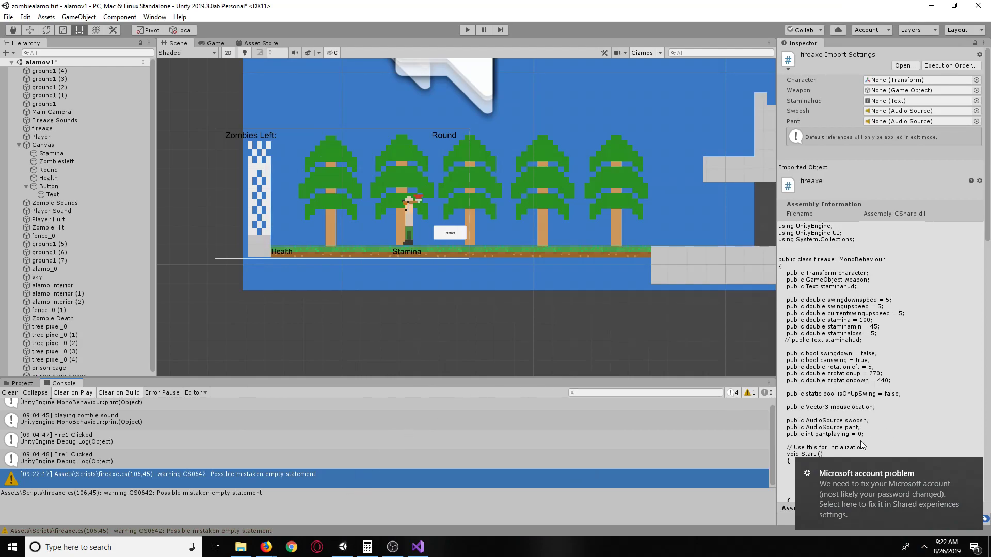
pyautogui.scroll(-15, 857, 363)
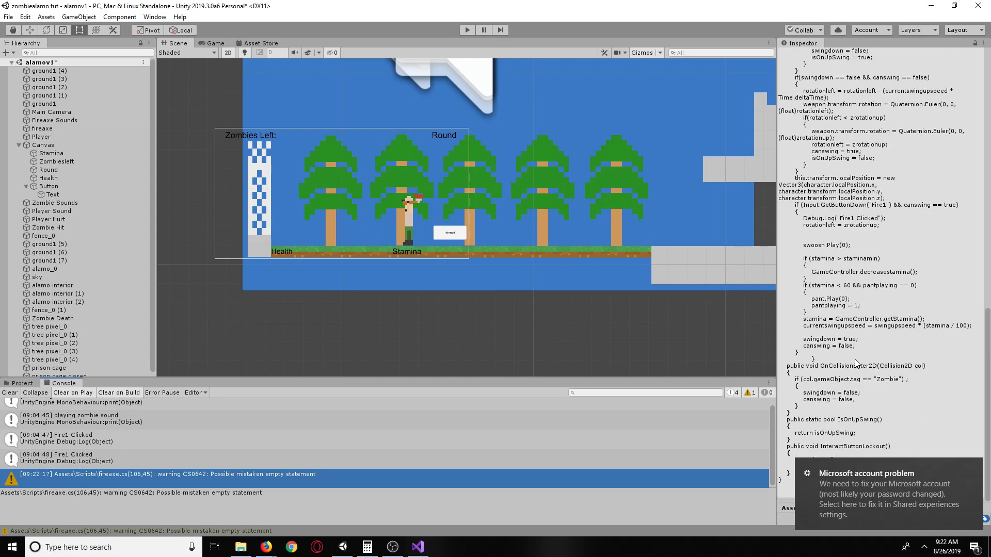
pyautogui.click(972, 470)
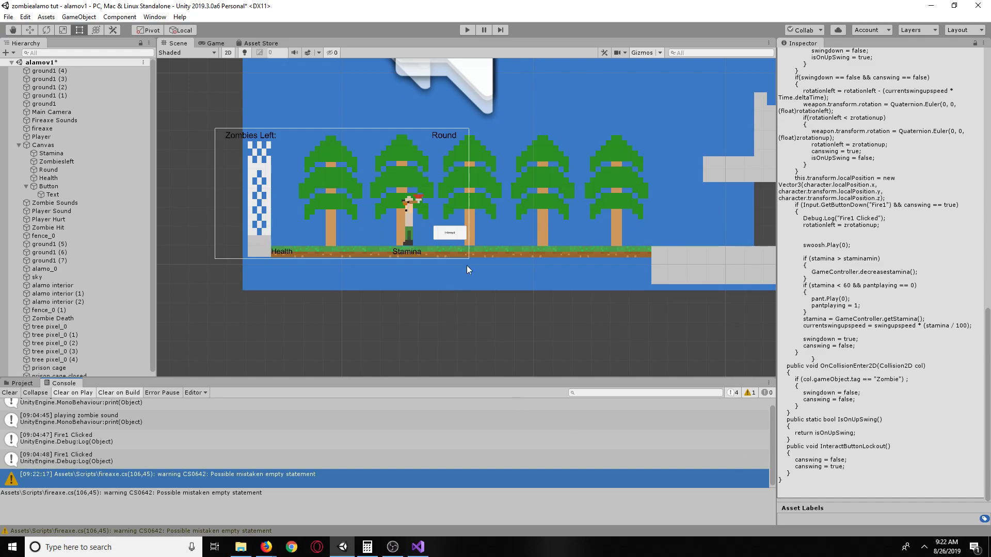
# Step: Reselect the Button, recheck its first On Click function choices and look over its components
pyautogui.click(59, 187)
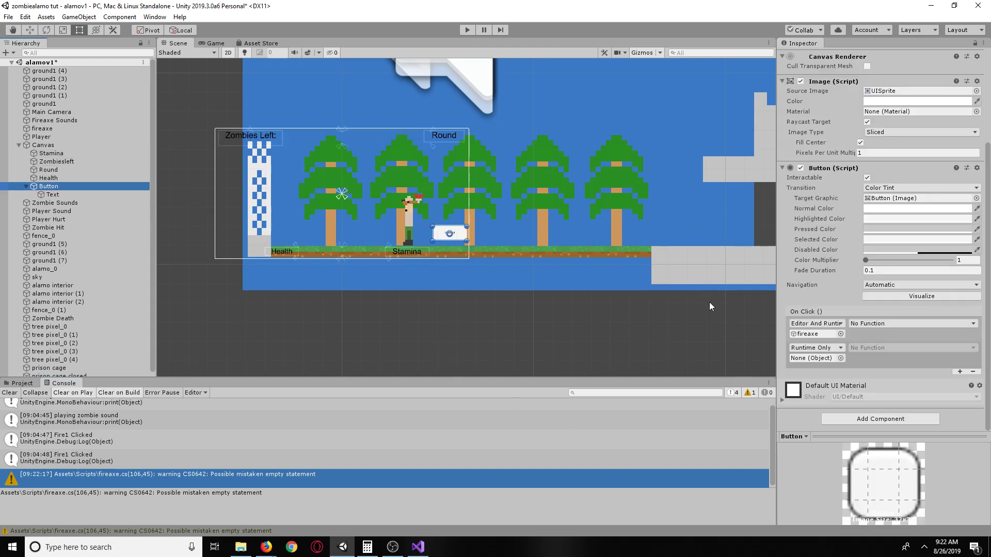
pyautogui.click(871, 322)
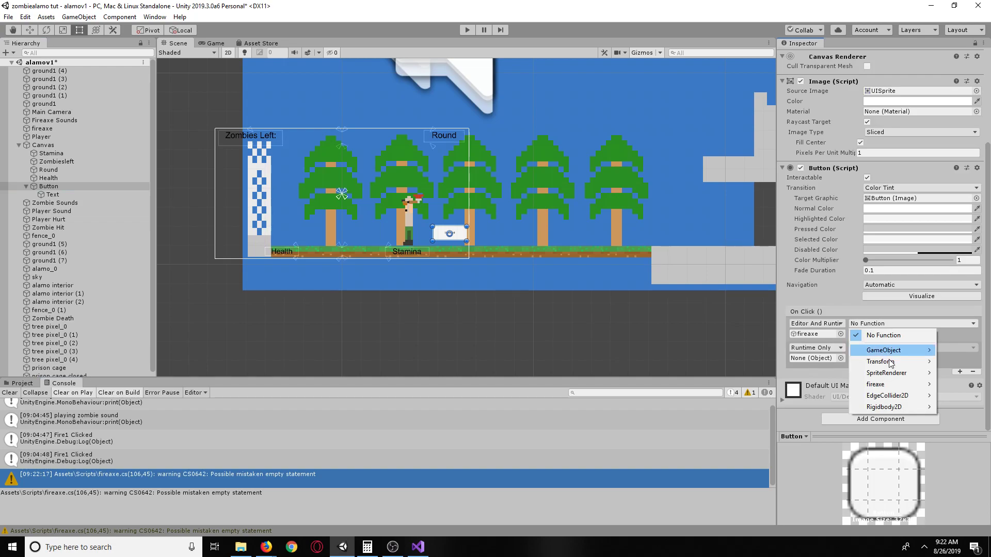
pyautogui.moveTo(889, 383)
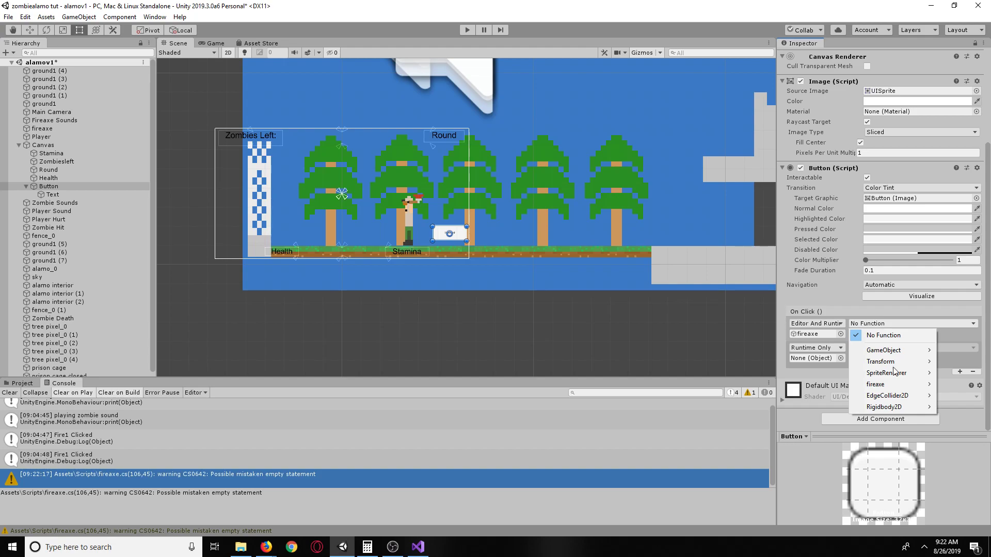
pyautogui.click(807, 376)
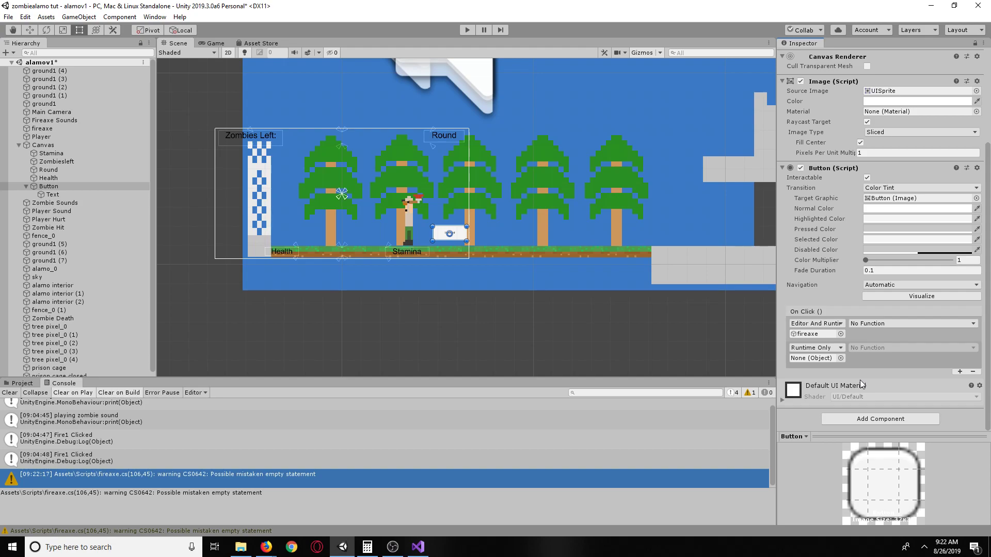
pyautogui.scroll(4, 859, 380)
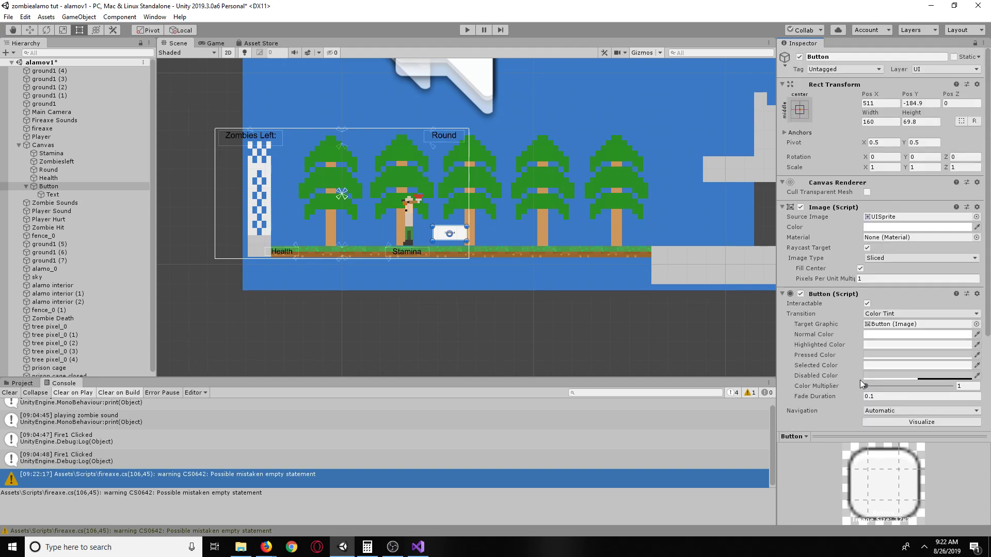
pyautogui.scroll(-4, 859, 380)
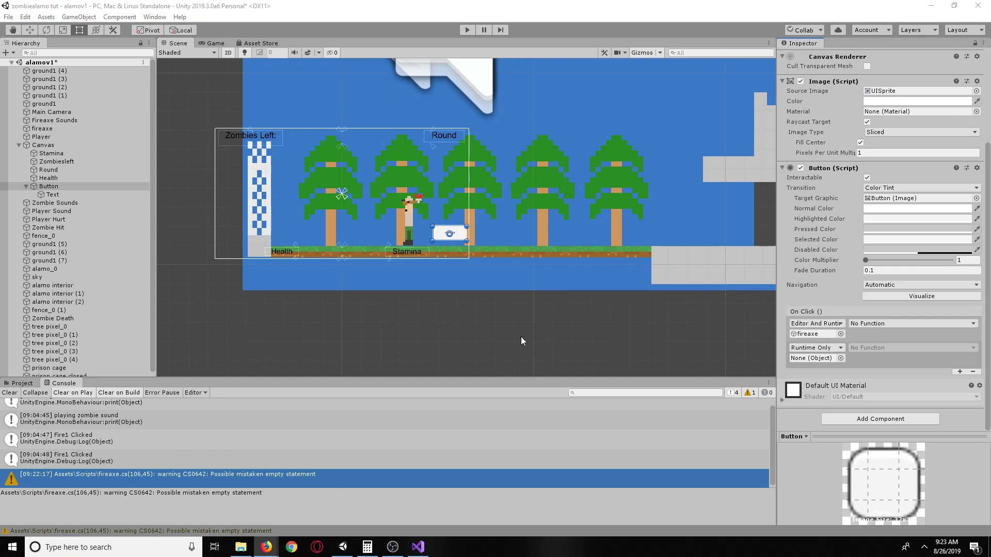
# Step: Select the fireaxe object and compare it with the tutorial video paused at the ButtonHandler choice
pyautogui.click(42, 129)
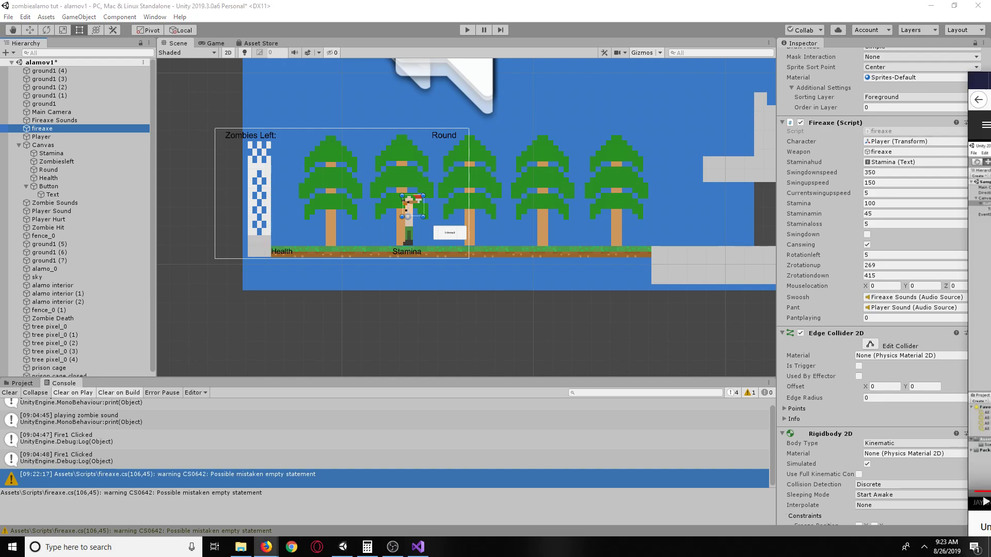
pyautogui.hotkey('alt', 'Tab')
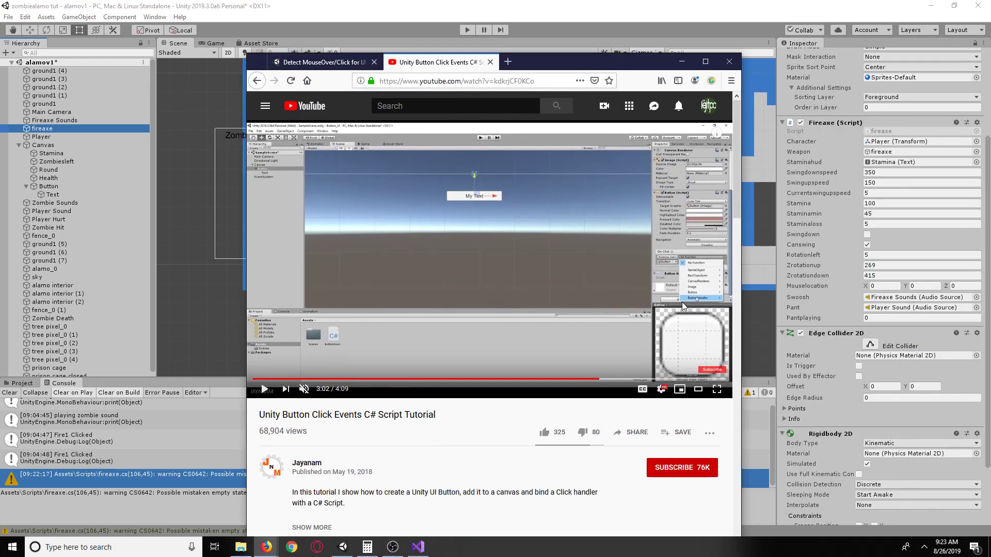
pyautogui.click(681, 62)
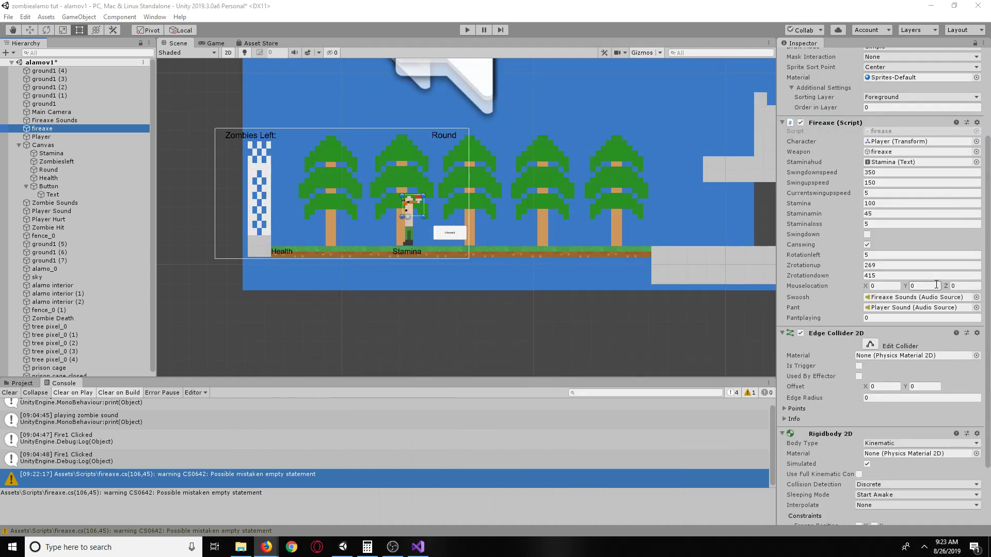
# Step: Create a new script component named Testing on the fireaxe object
pyautogui.scroll(-3, 838, 437)
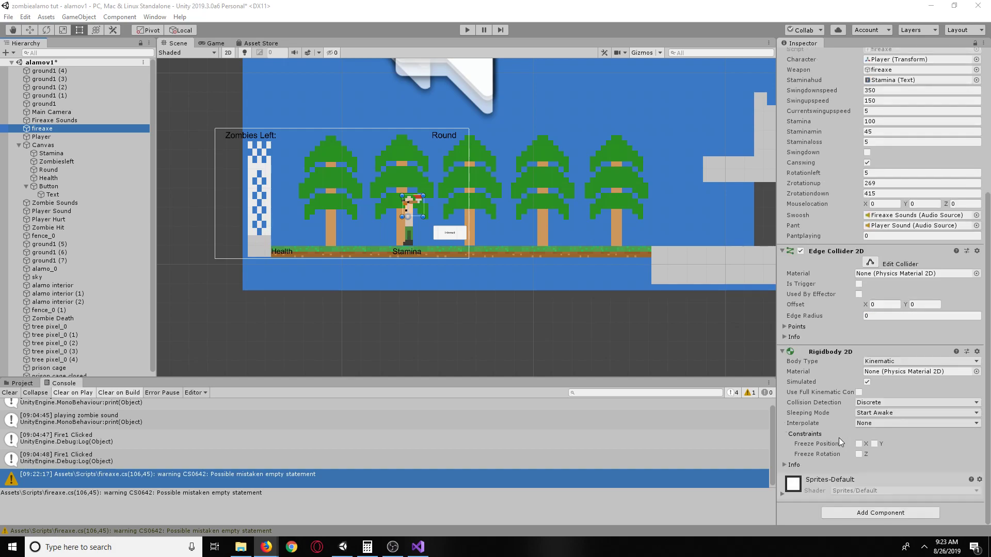
pyautogui.click(900, 516)
pyautogui.scroll(-2, 889, 525)
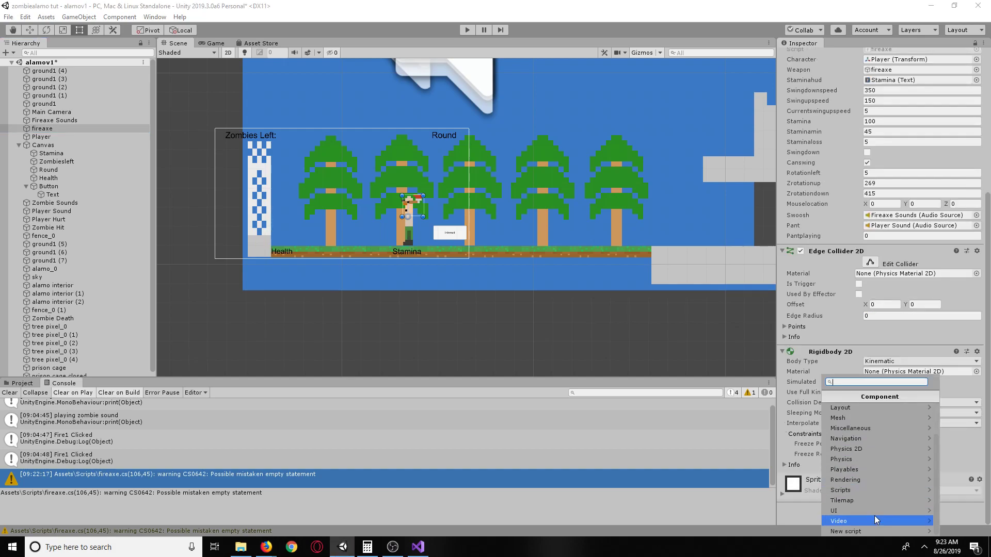
pyautogui.click(856, 490)
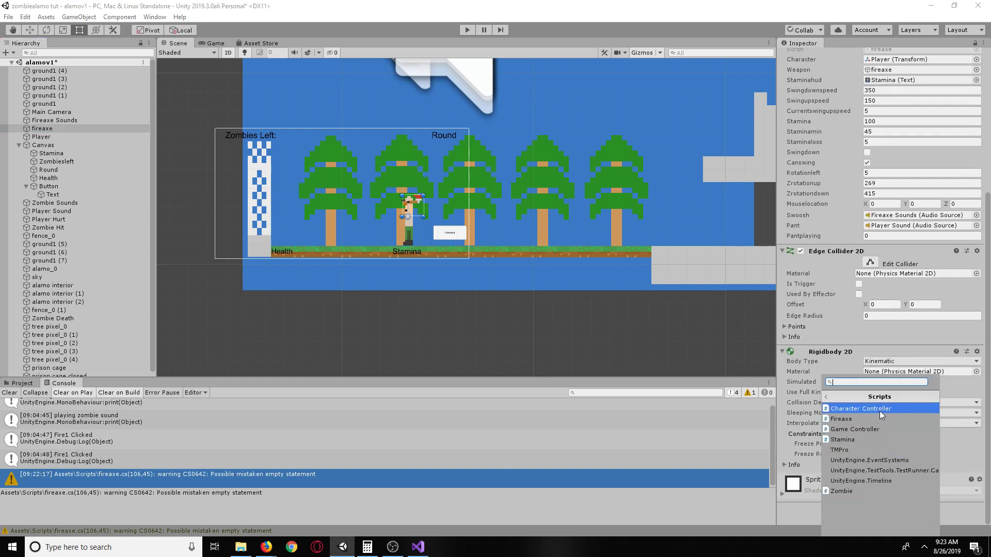
pyautogui.click(825, 397)
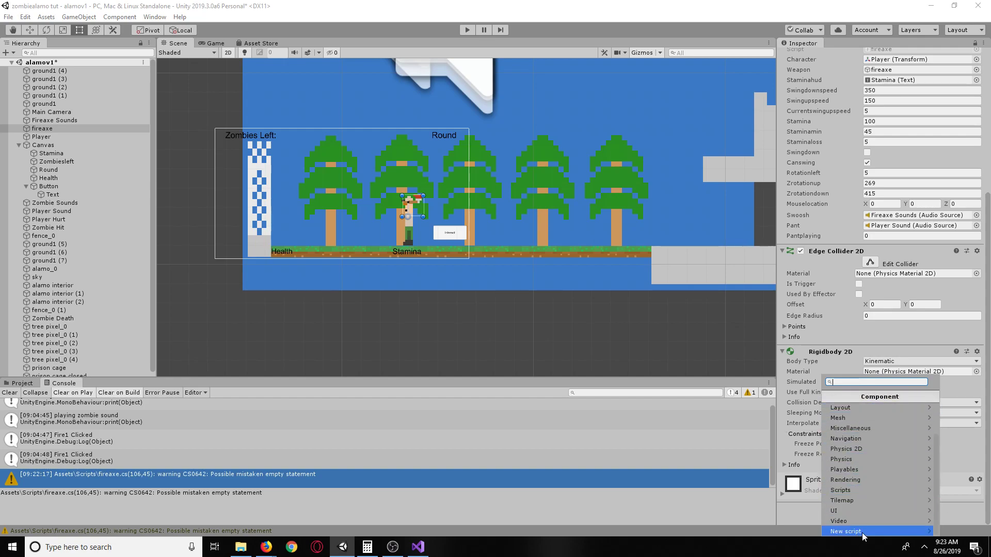
pyautogui.click(862, 532)
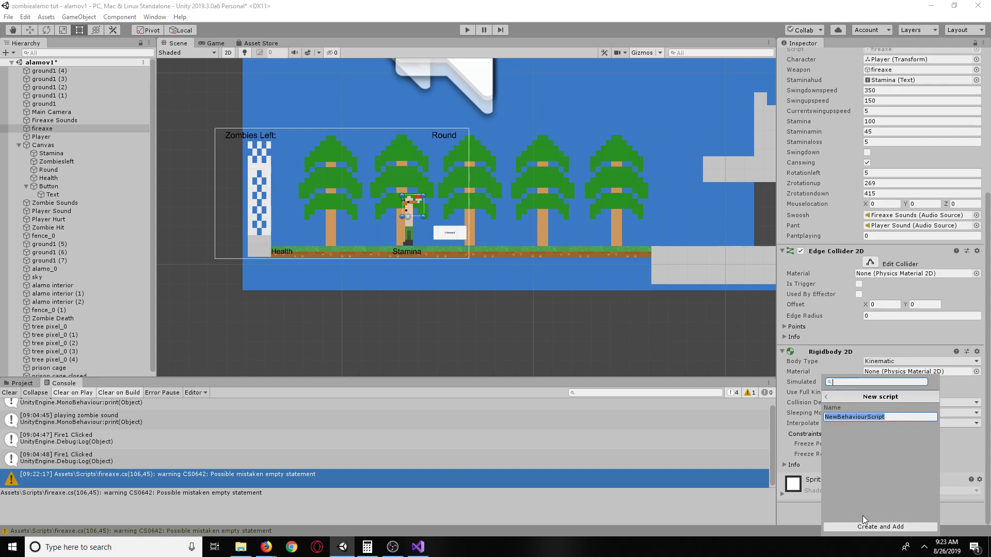
pyautogui.write('z')
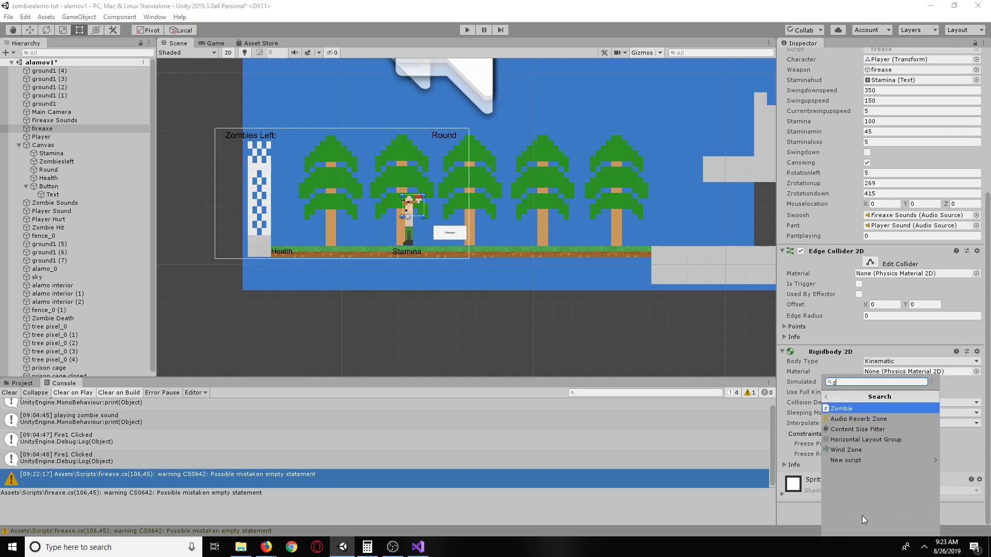
pyautogui.click(825, 397)
pyautogui.click(872, 532)
pyautogui.write('Round')
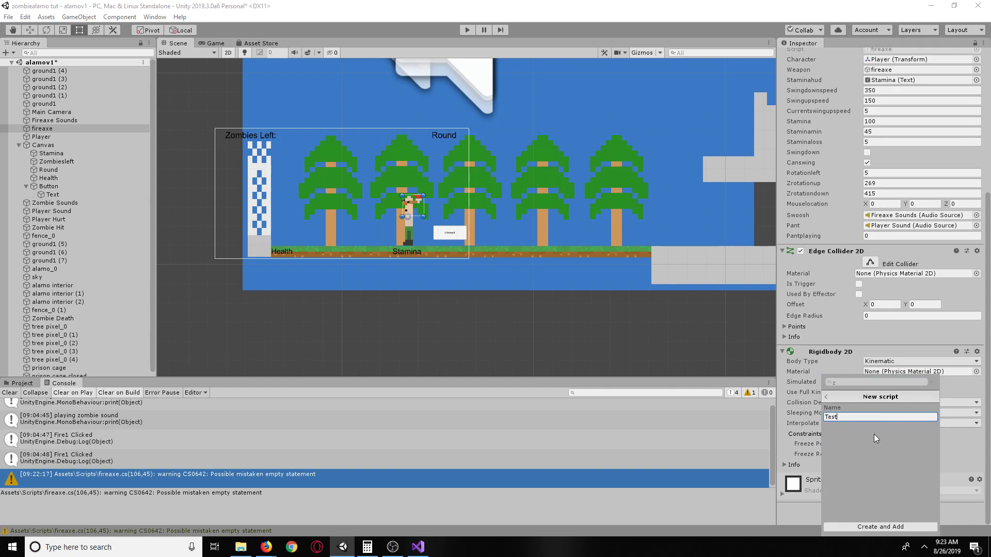
pyautogui.press('Return')
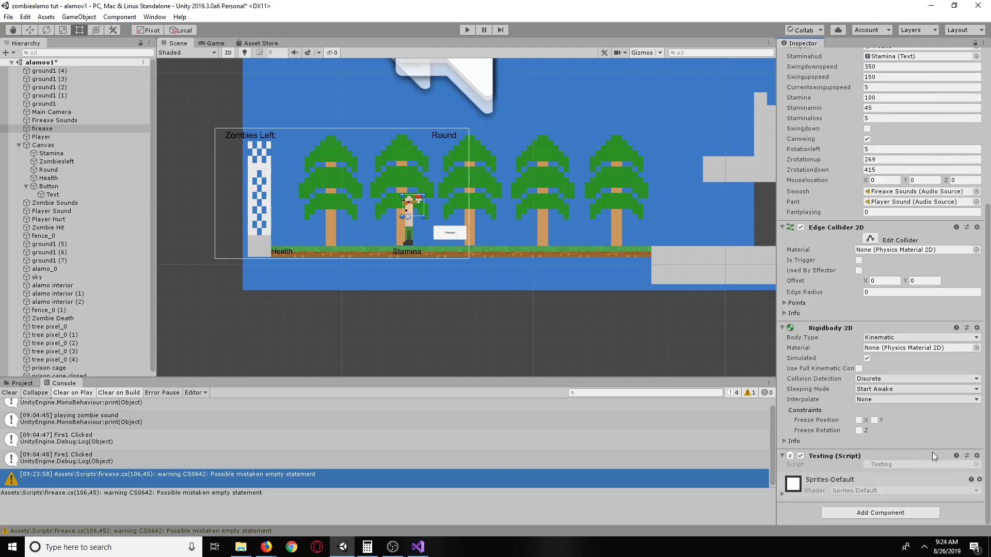
# Step: Check the new Testing component on fireaxe and move the Testing script asset into the Scripts folder
pyautogui.click(862, 453)
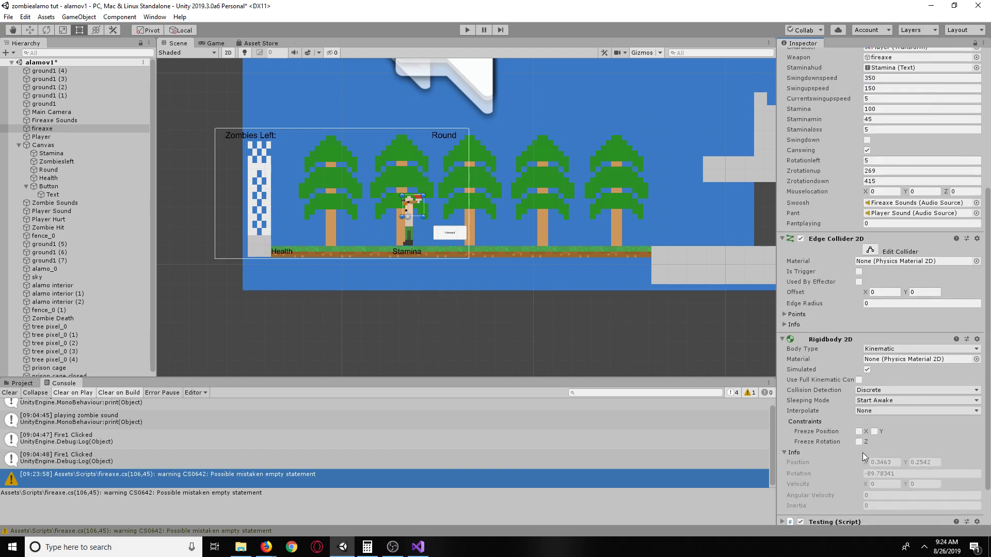
pyautogui.scroll(-3, 863, 453)
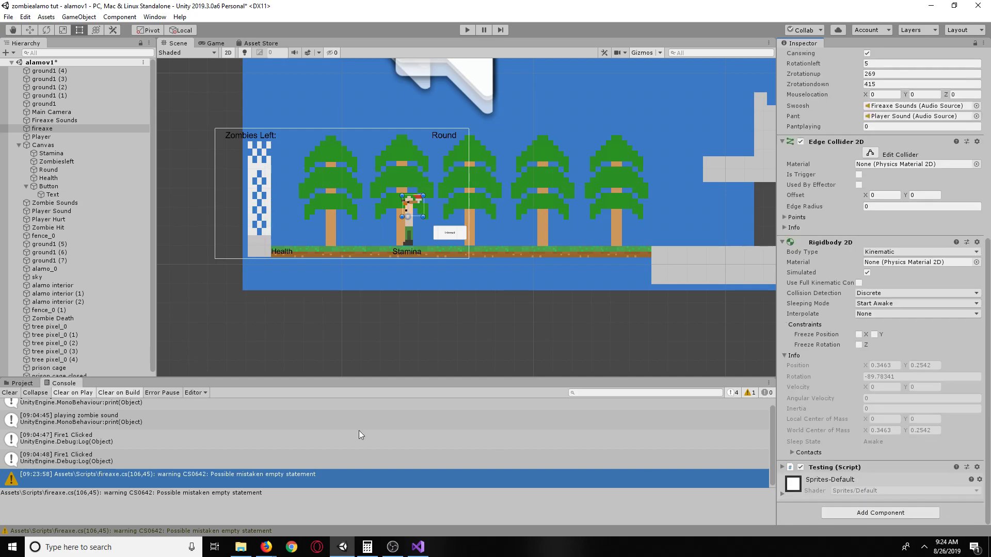
pyautogui.click(19, 383)
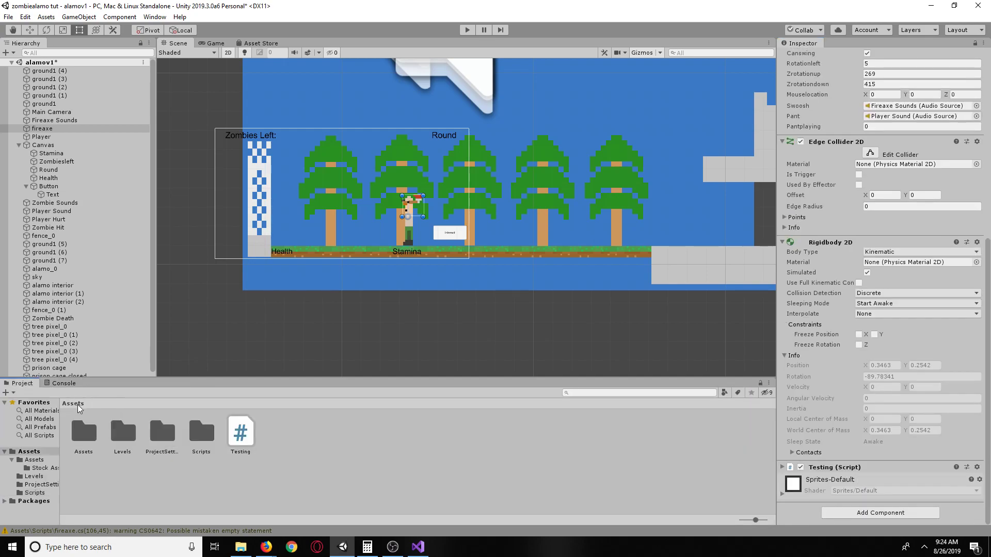
pyautogui.moveTo(240, 432); pyautogui.dragTo(202, 437)
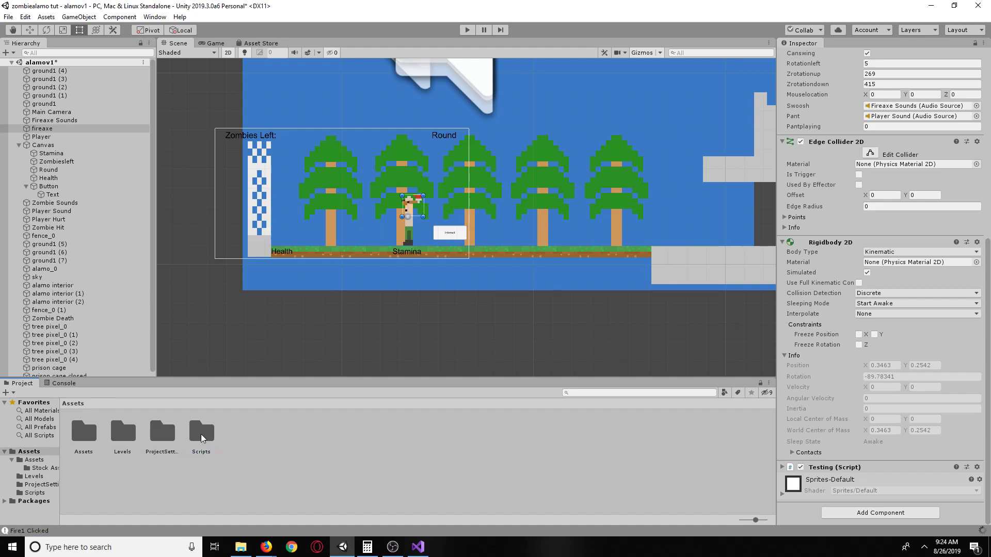
# Step: Open the Testing script from the Scripts folder and add an empty public void RunThis() method after Update
pyautogui.doubleClick(205, 437)
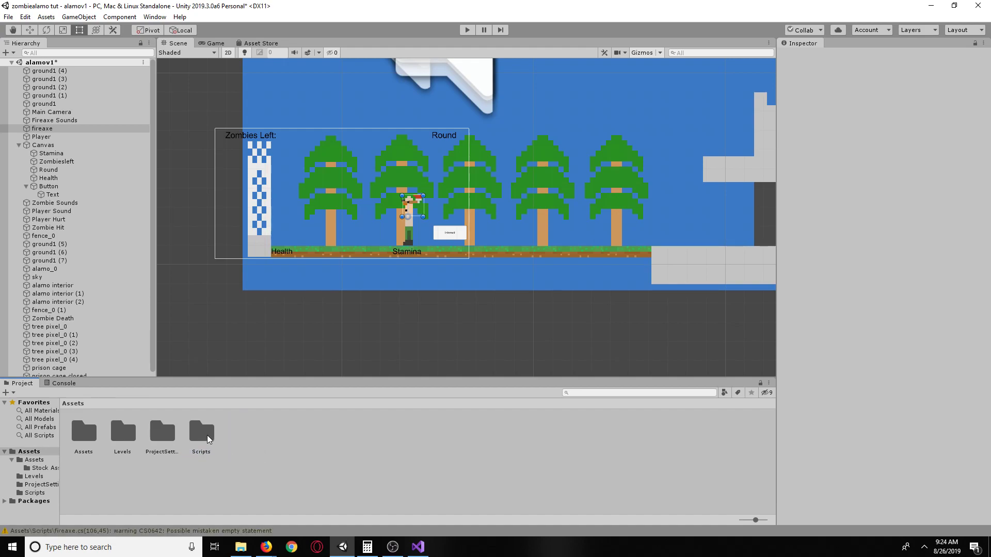
pyautogui.click(272, 431)
pyautogui.doubleClick(234, 429)
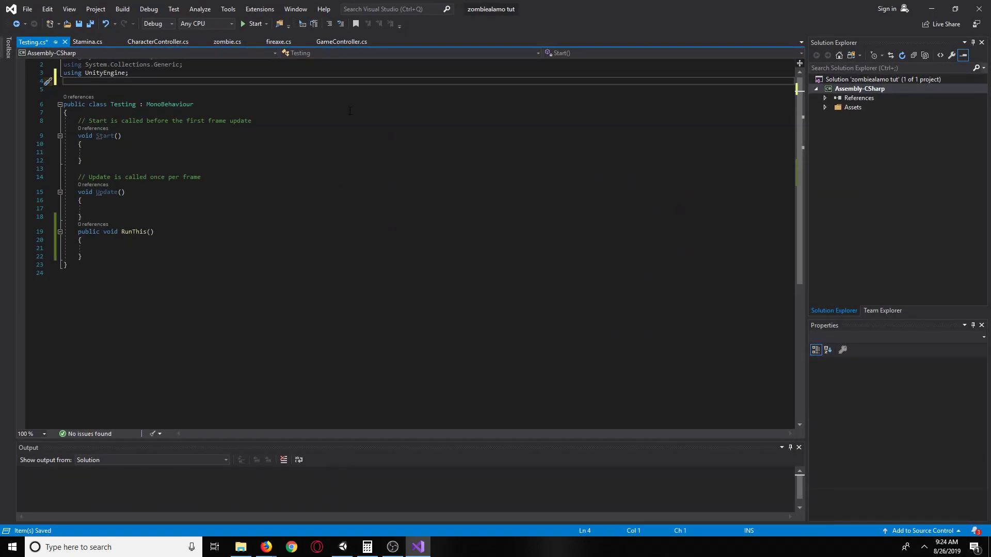
# Step: Add the directive using UnityEngine.UI; below the other using lines of the Testing script and save the file
pyautogui.write('using UnityEngin')
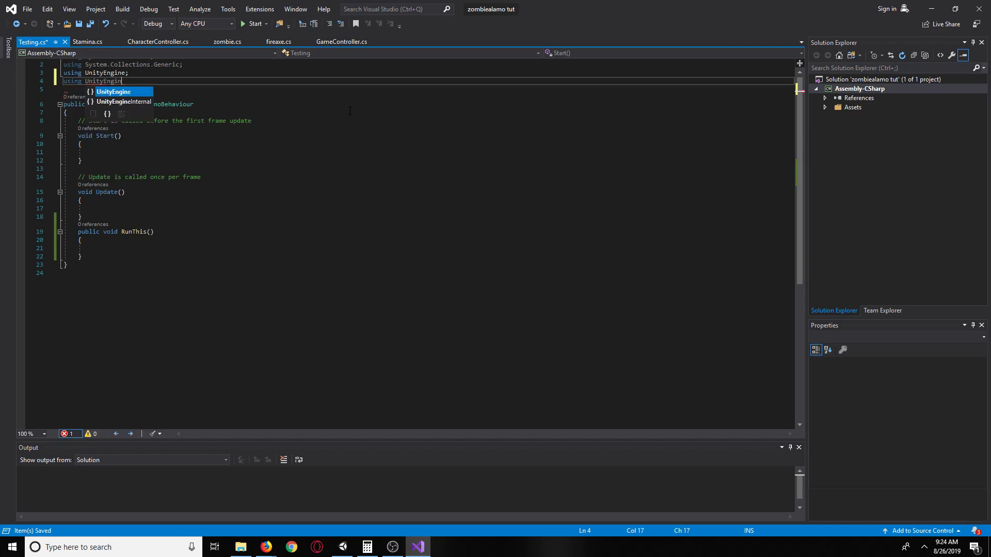
pyautogui.write('e.UI;')
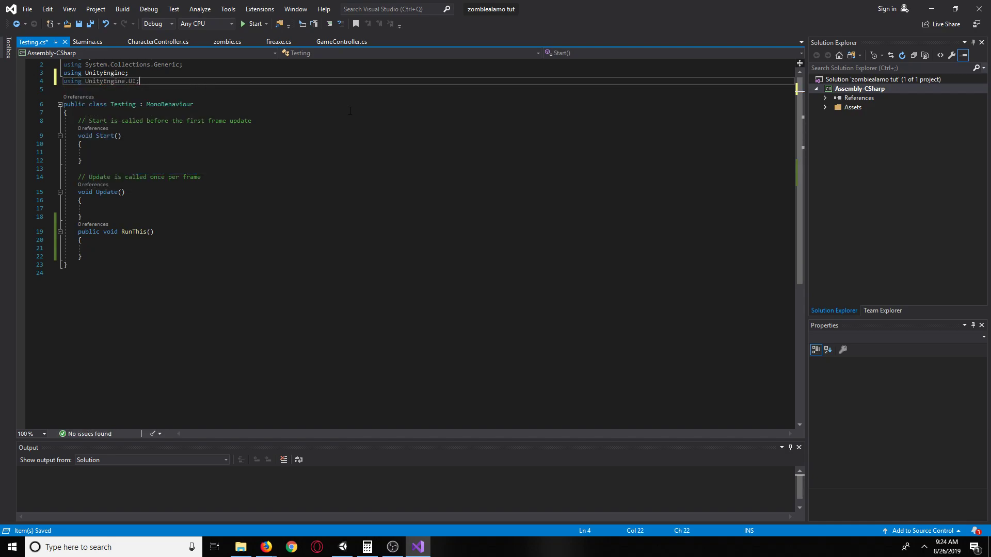
pyautogui.click(78, 24)
pyautogui.click(248, 187)
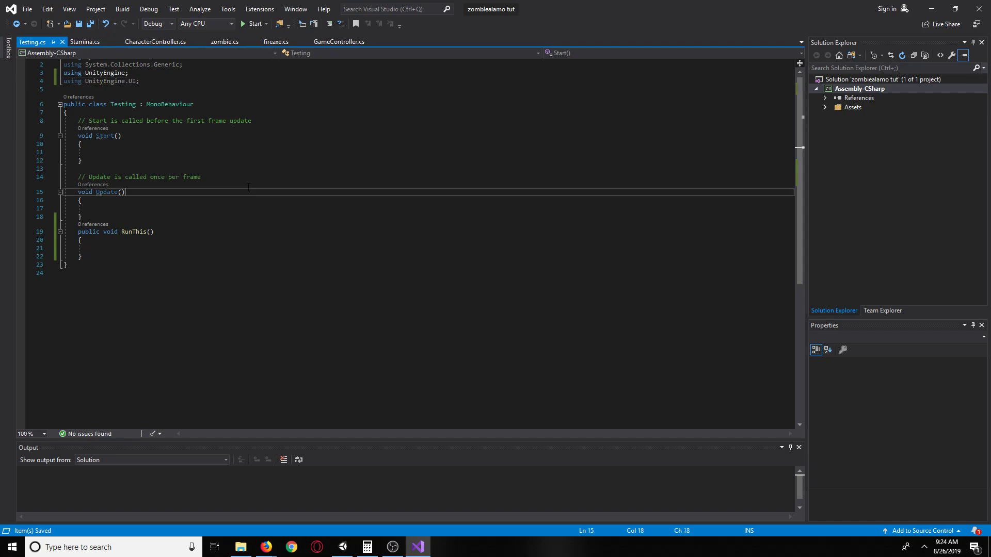
pyautogui.scroll(1, 248, 187)
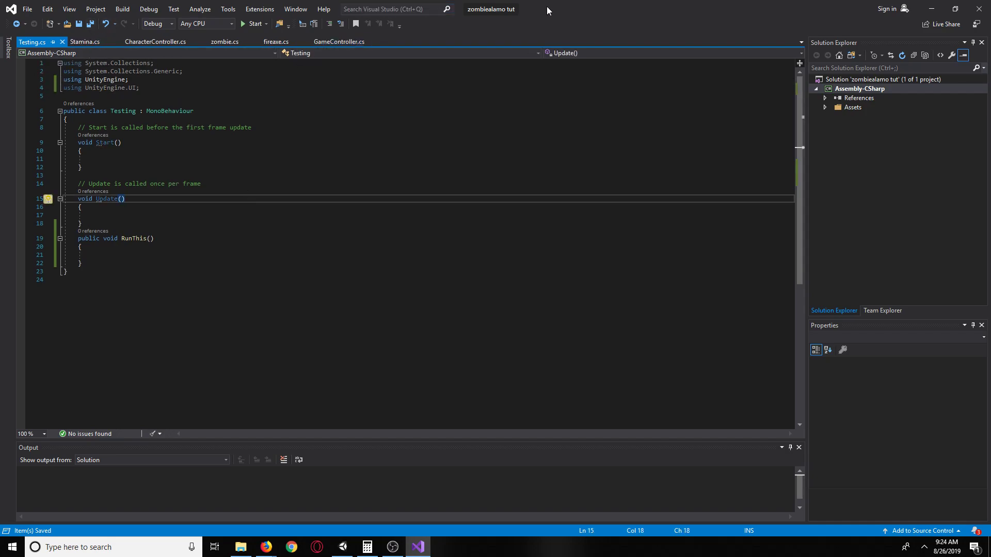
# Step: Return to Unity, select the fireaxe object and expand its Testing script component to check it
pyautogui.hotkey('alt', 'Tab')
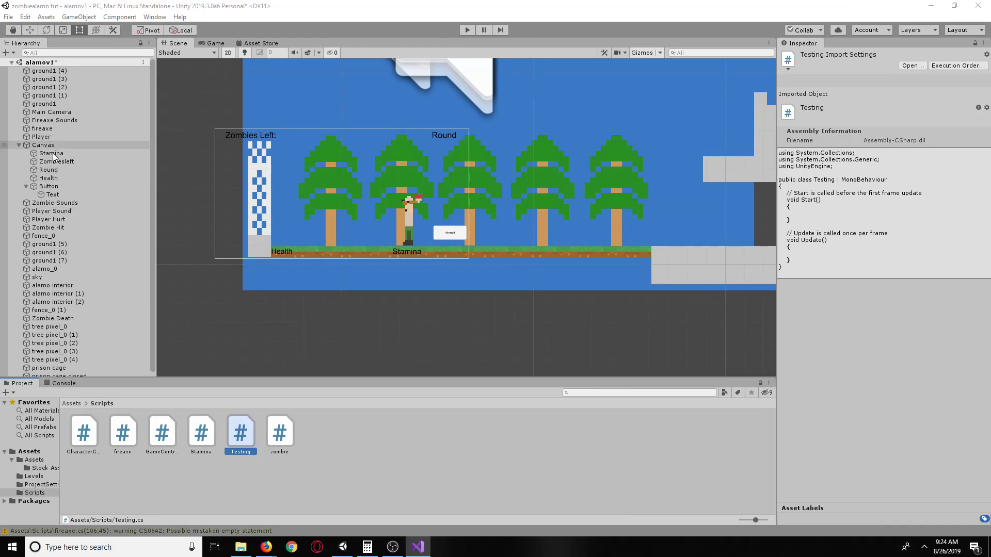
pyautogui.click(47, 129)
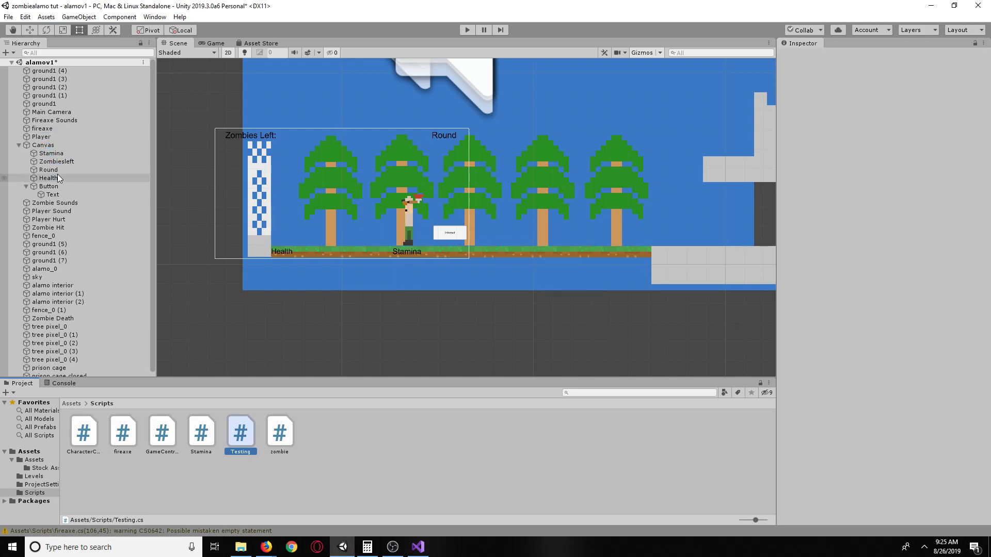
pyautogui.click(50, 136)
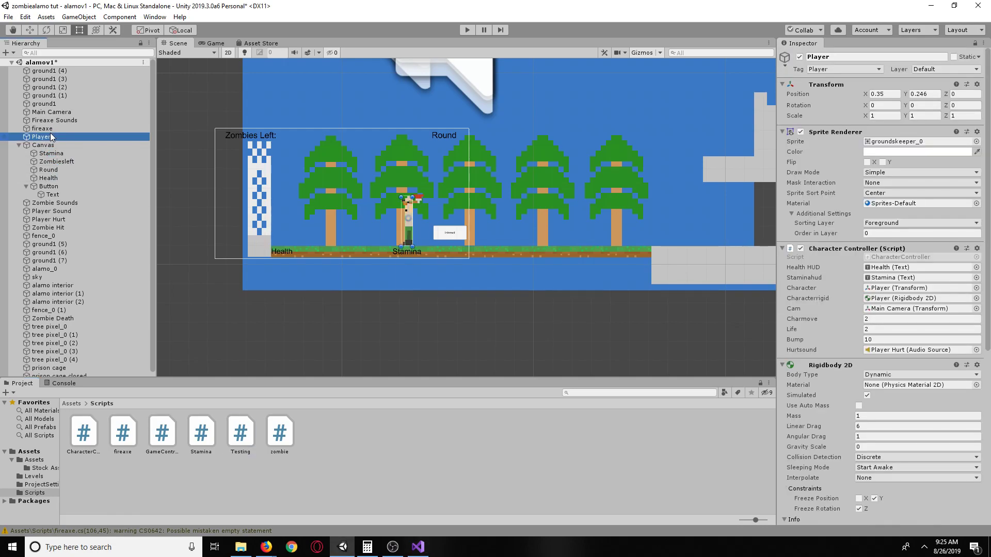
pyautogui.click(50, 129)
pyautogui.scroll(-2, 748, 327)
pyautogui.scroll(-5, 826, 357)
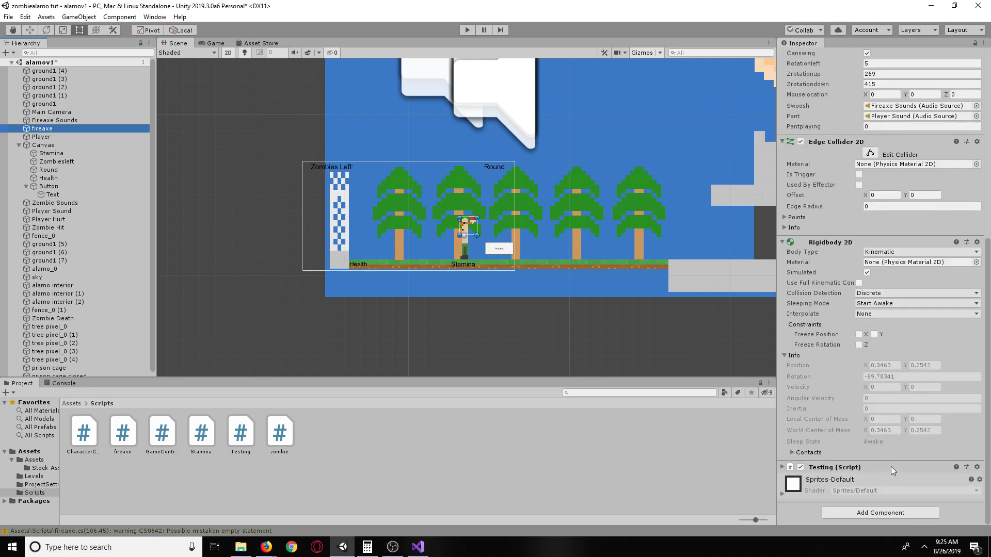
pyautogui.click(782, 467)
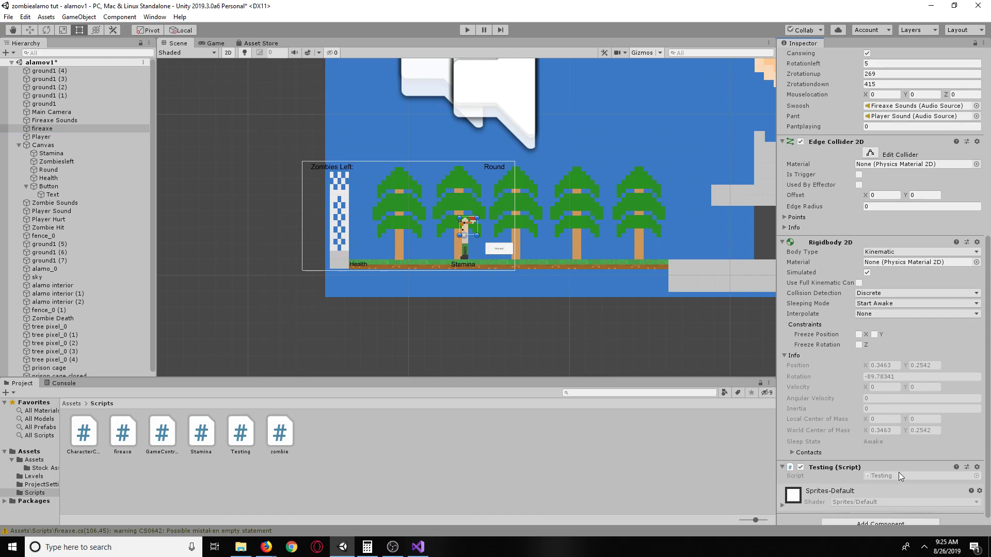
# Step: Select the Button and set its first On Click function to Testing.RunThis on the fireaxe object
pyautogui.click(79, 186)
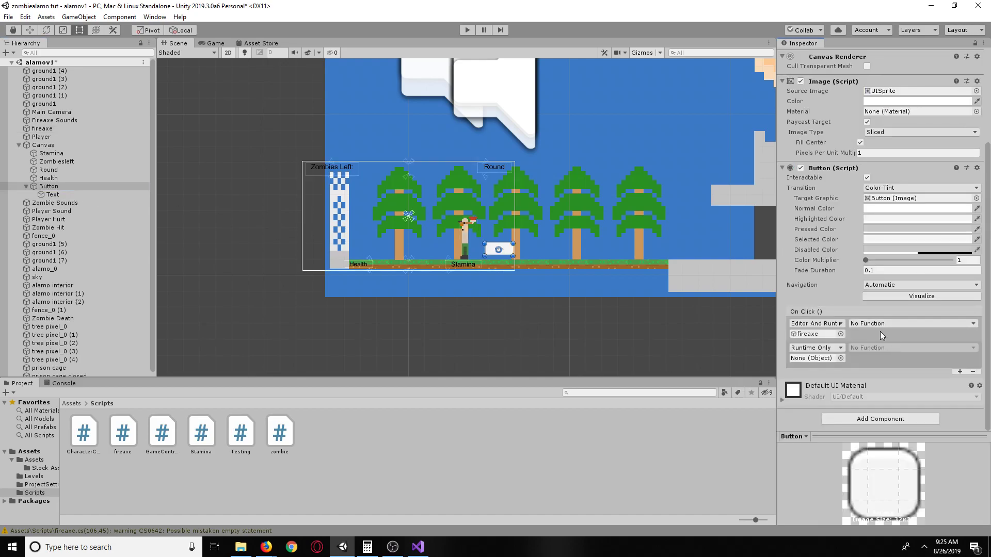
pyautogui.click(871, 326)
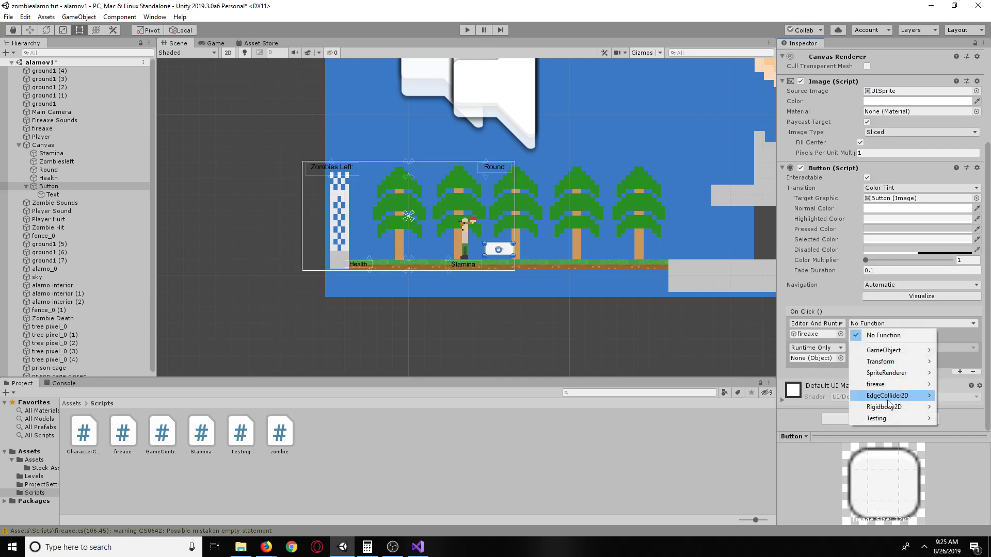
pyautogui.moveTo(887, 422)
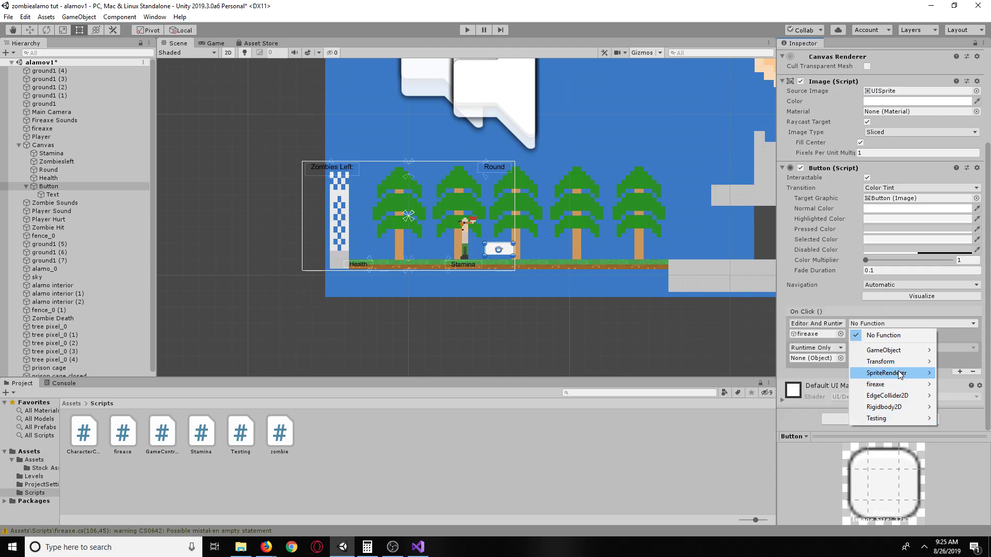
pyautogui.moveTo(896, 384)
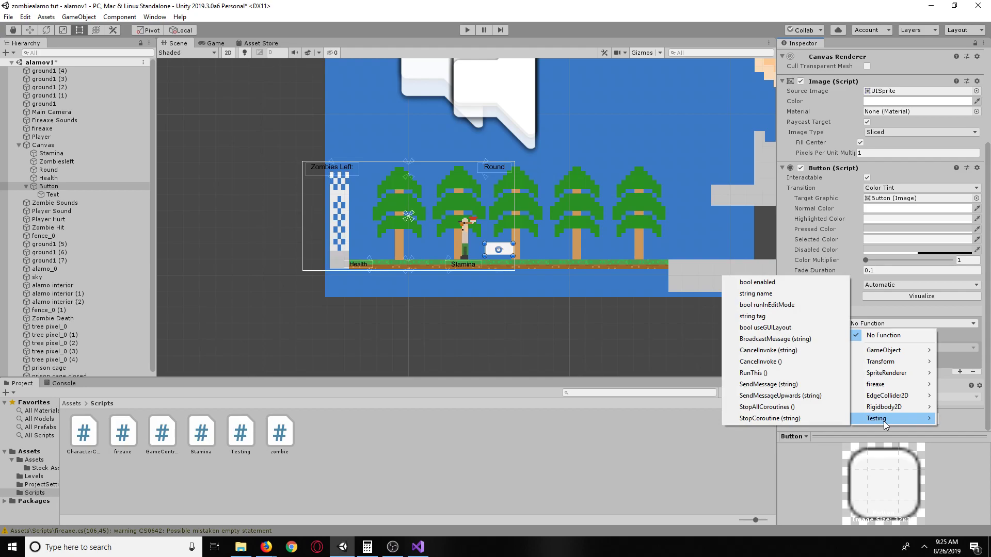
pyautogui.click(757, 372)
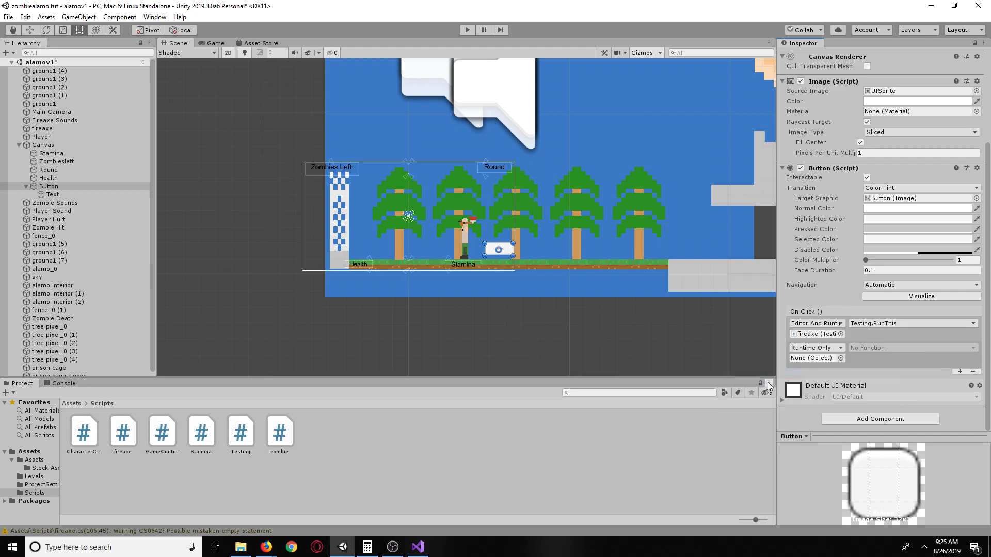
# Step: Review the component choices for the Button's first On Click function without changing it, and switch to Firefox
pyautogui.click(878, 327)
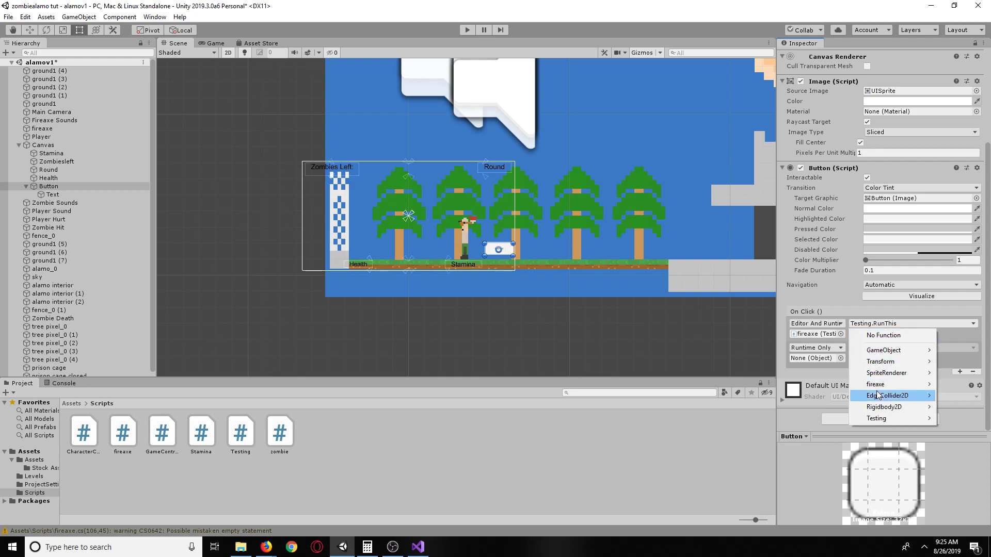
pyautogui.moveTo(885, 363)
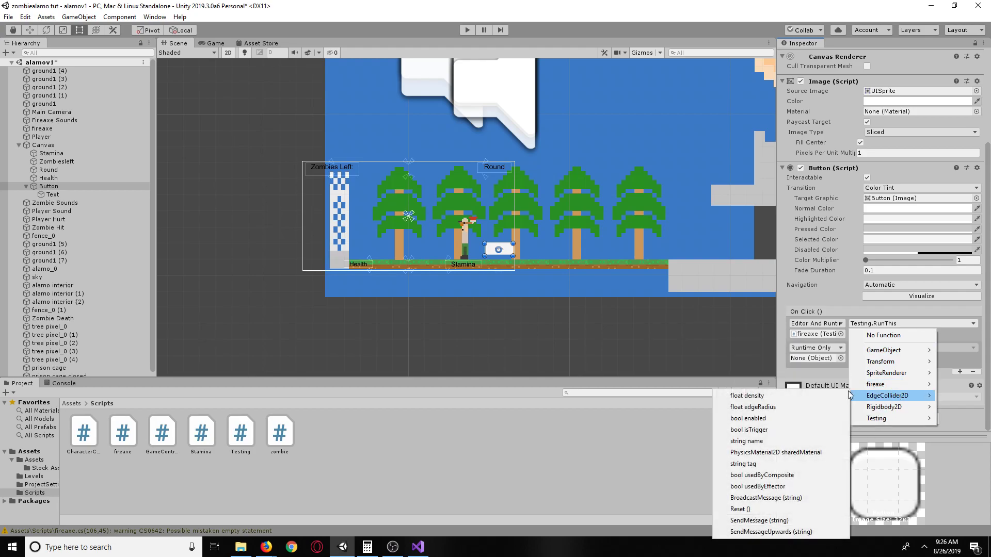
pyautogui.press('Escape')
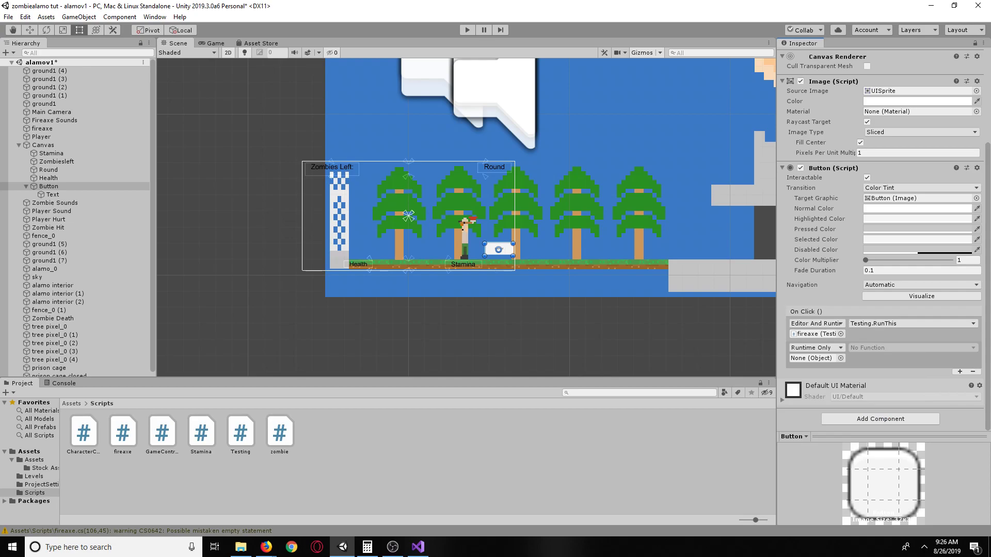
pyautogui.click(266, 547)
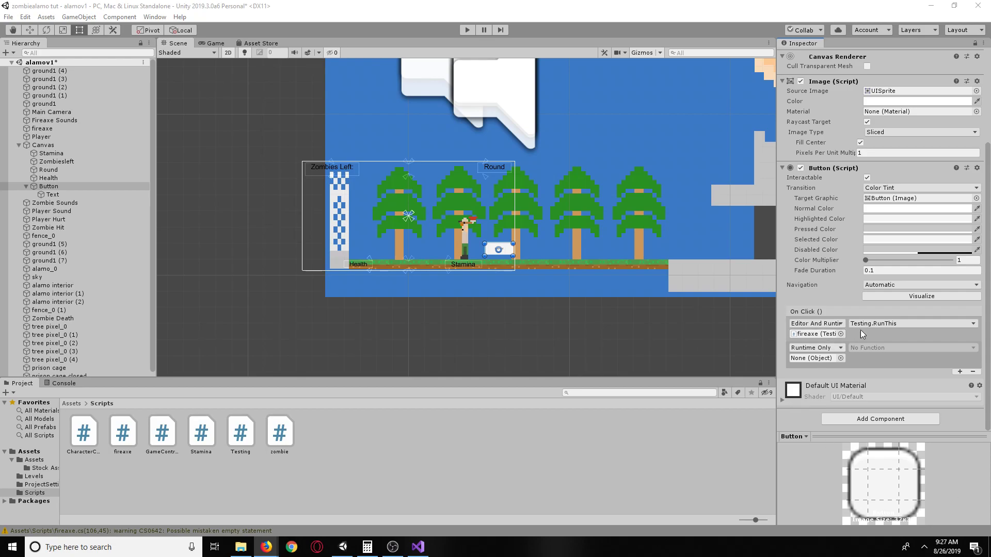
# Step: Back in Unity, set the Button's first On Click function to InteractButtonLockout of the fireaxe script
pyautogui.click(877, 324)
pyautogui.moveTo(879, 390)
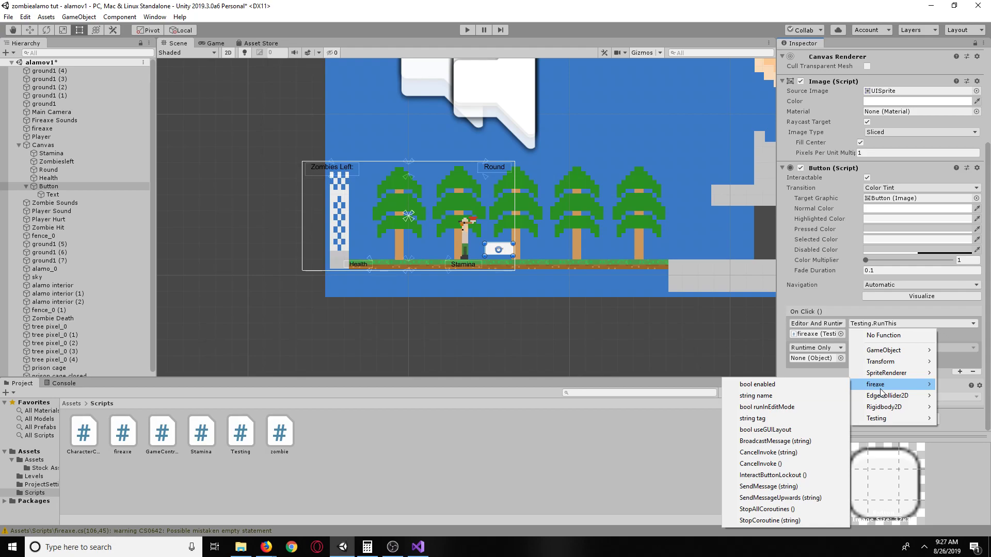
pyautogui.click(781, 476)
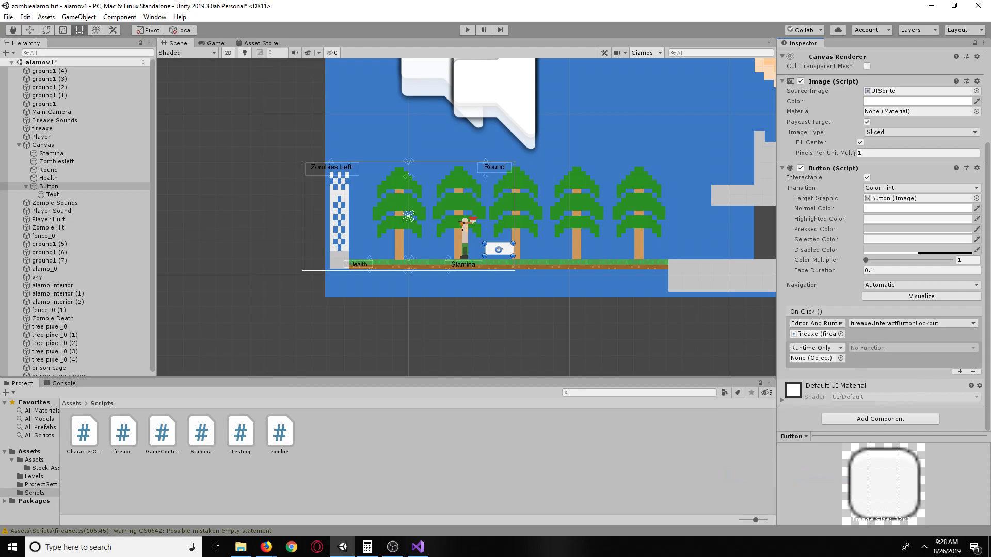
pyautogui.hotkey('alt', 'Tab')
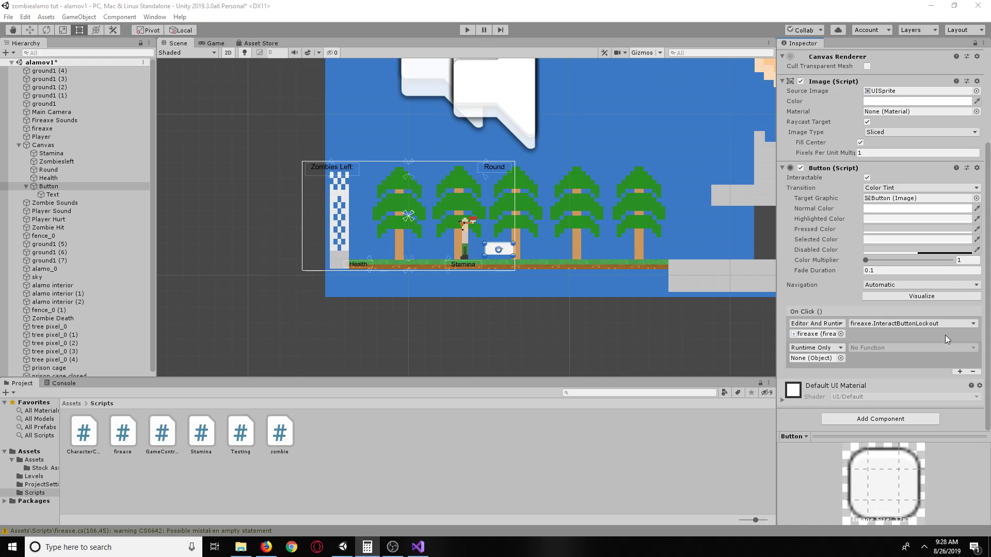
# Step: Remove the Testing script component from the fireaxe object
pyautogui.hotkey('alt', 'F4')
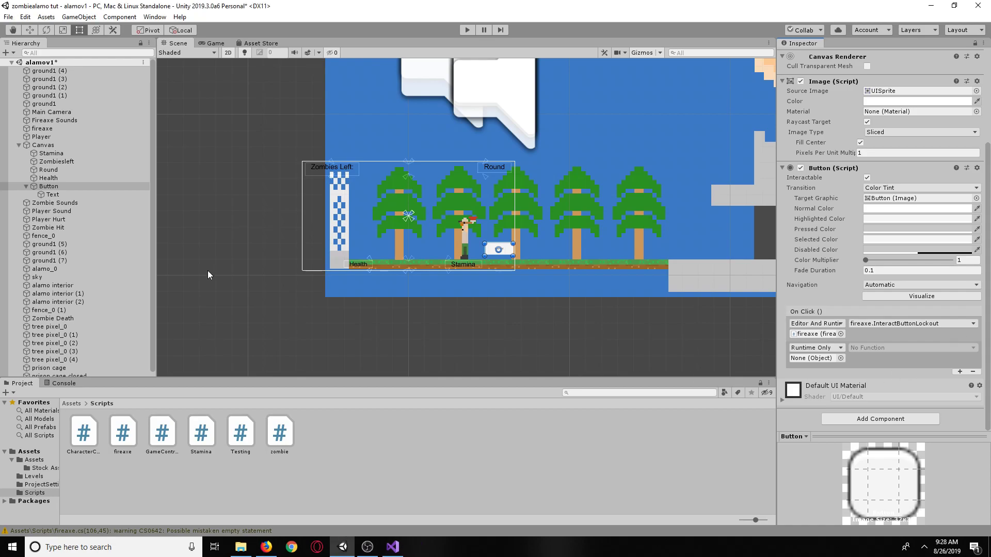
pyautogui.click(41, 129)
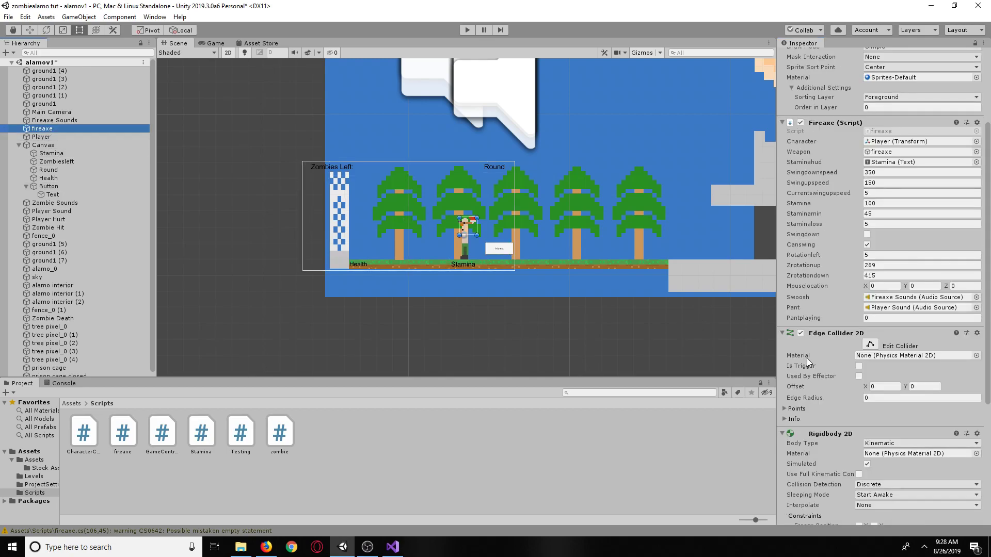
pyautogui.scroll(-5, 801, 360)
pyautogui.click(977, 456)
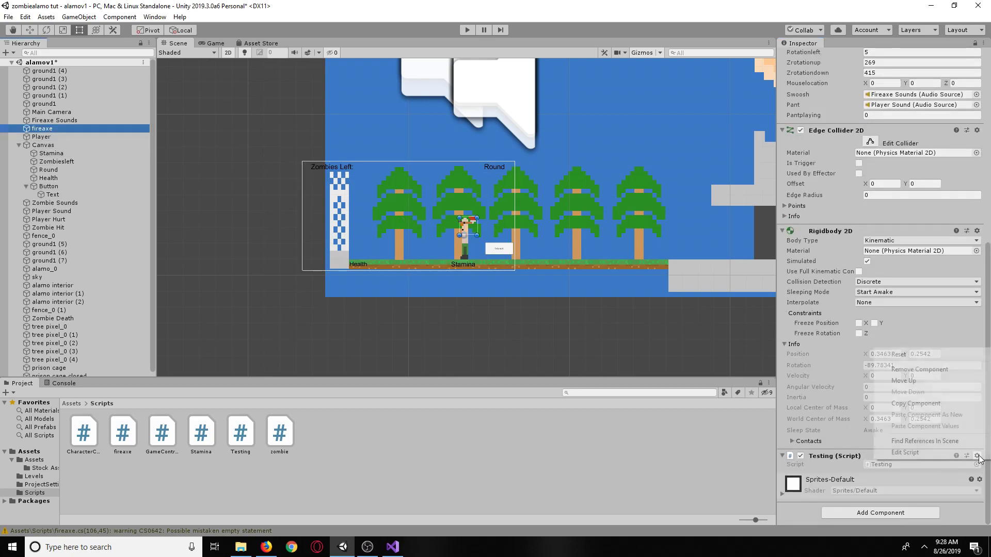
pyautogui.click(908, 370)
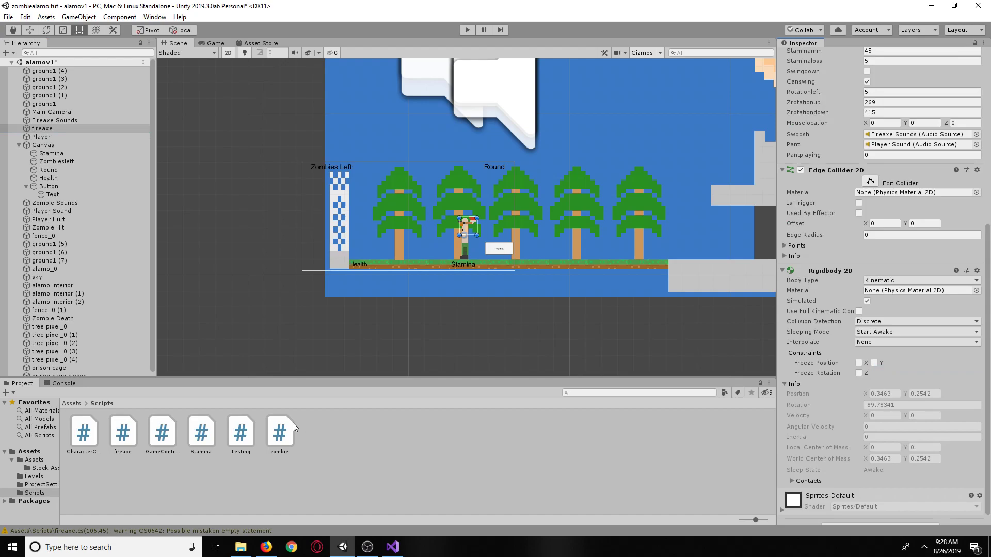
# Step: Delete the Testing script asset from the Scripts folder
pyautogui.click(239, 438)
pyautogui.press('Delete')
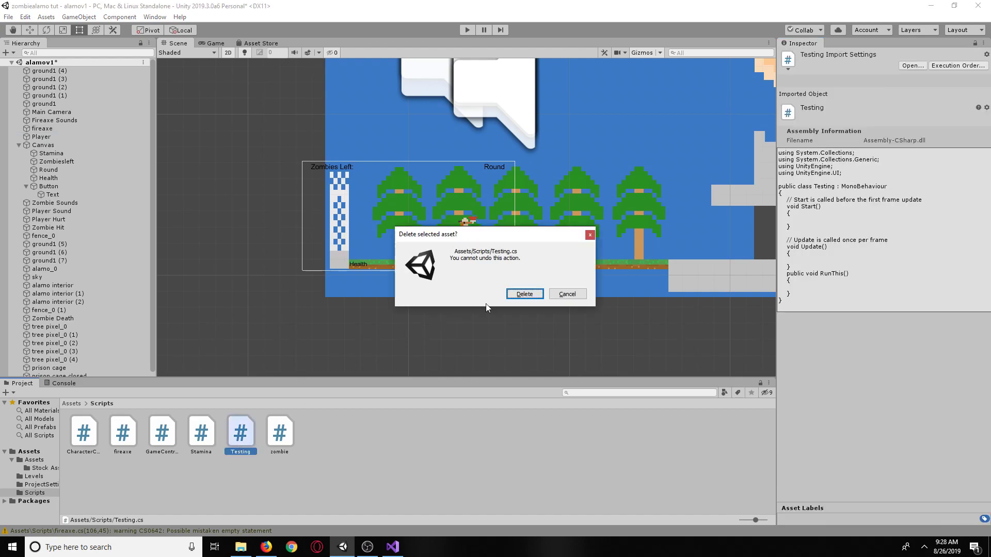
pyautogui.click(520, 295)
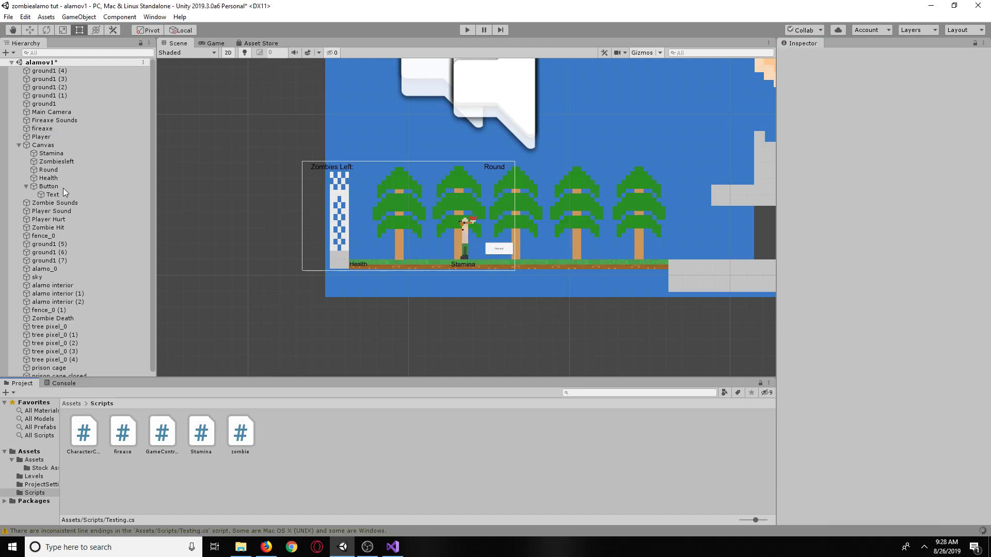
# Step: Rename the Button object under the Canvas as Interact
pyautogui.click(45, 144)
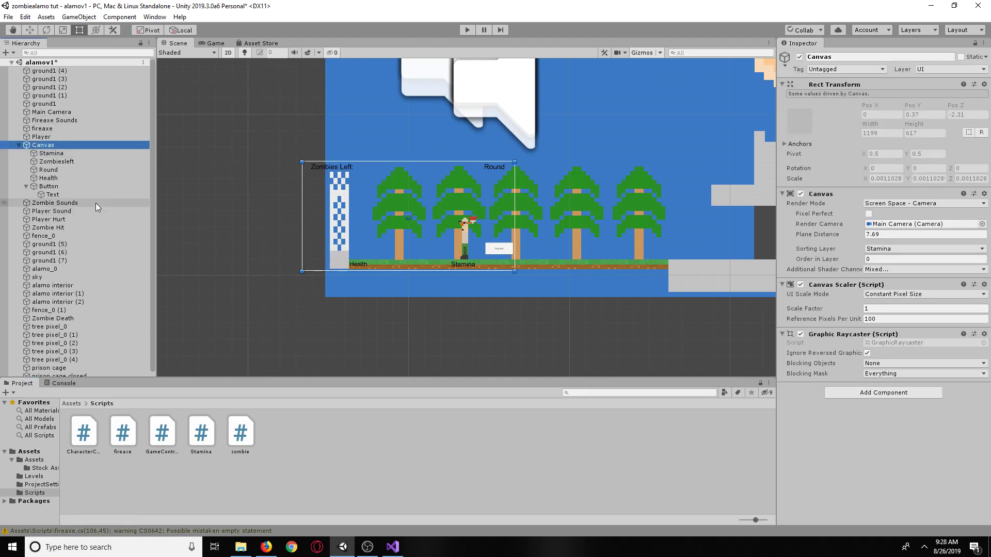
pyautogui.click(51, 186)
pyautogui.click(76, 185)
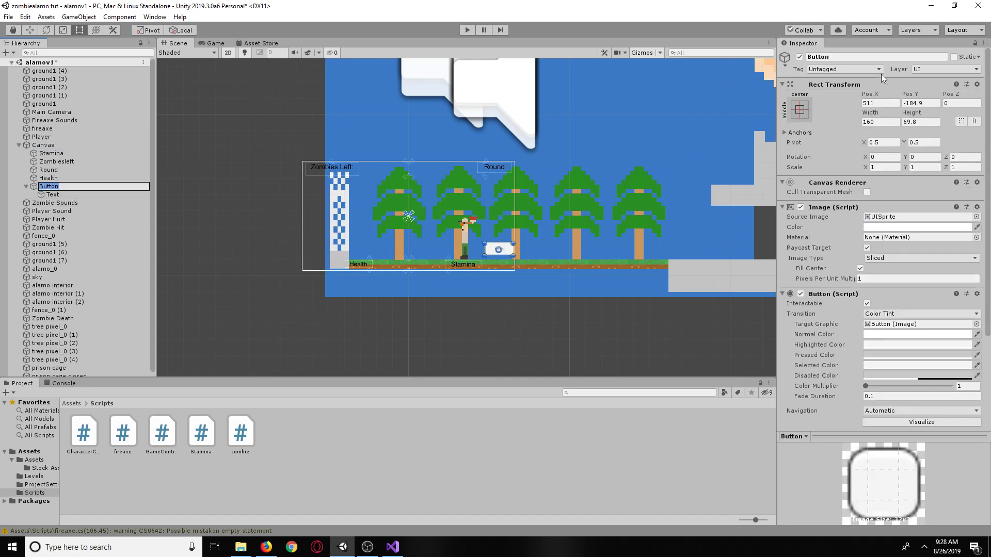
pyautogui.click(877, 55)
pyautogui.write('I')
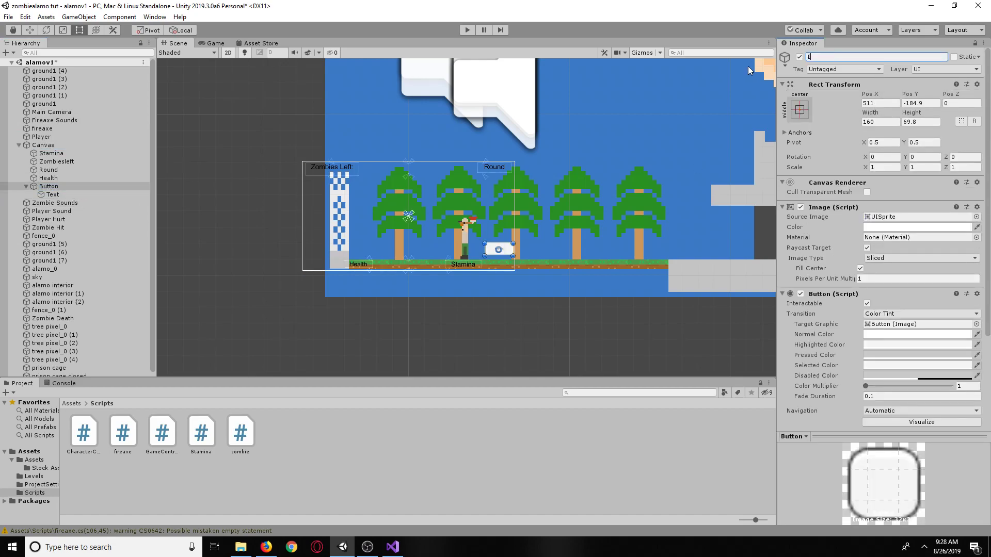
pyautogui.write('nteract')
pyautogui.press('Return')
pyautogui.click(447, 322)
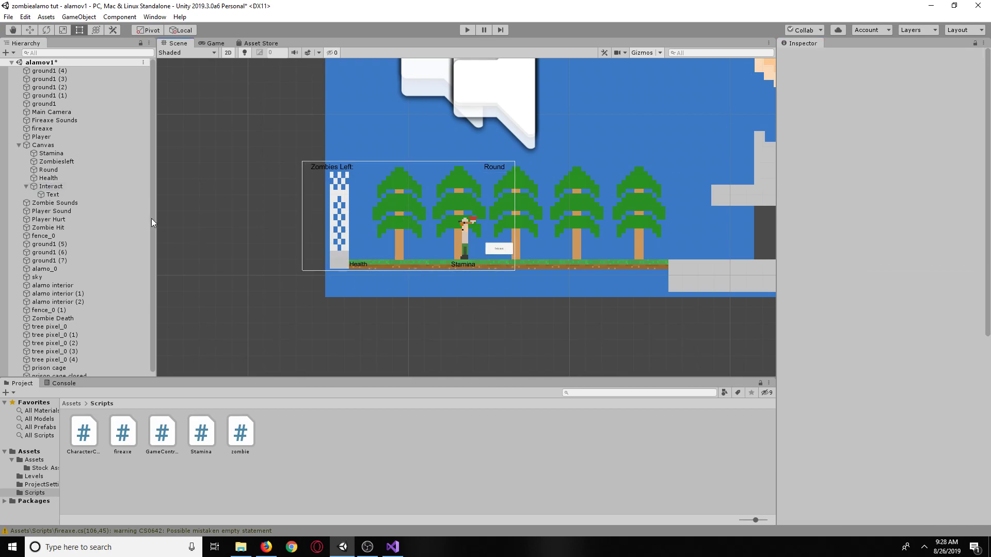
# Step: Remove both existing On Click entries from the Interact button so its event list is empty
pyautogui.click(88, 186)
pyautogui.scroll(-4, 929, 373)
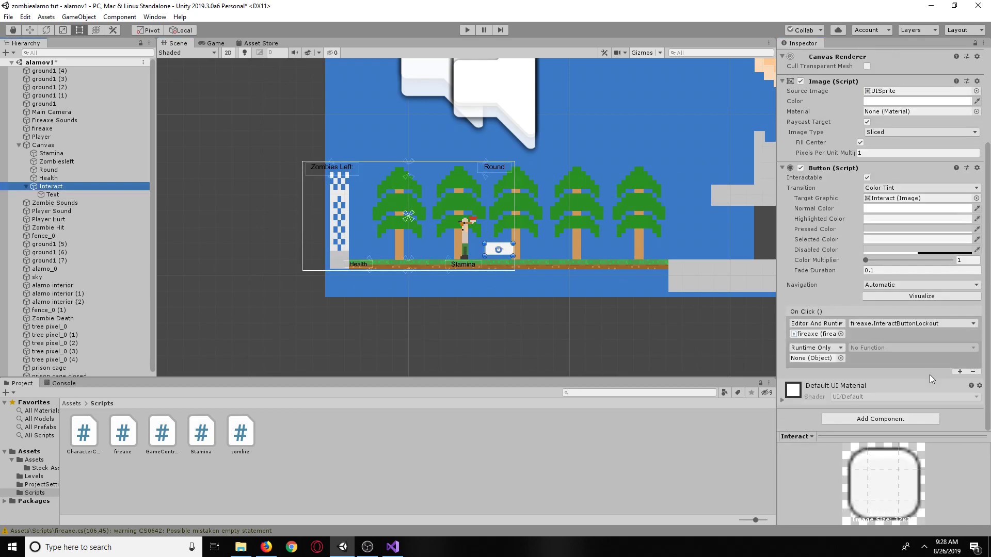
pyautogui.click(973, 372)
pyautogui.click(973, 372)
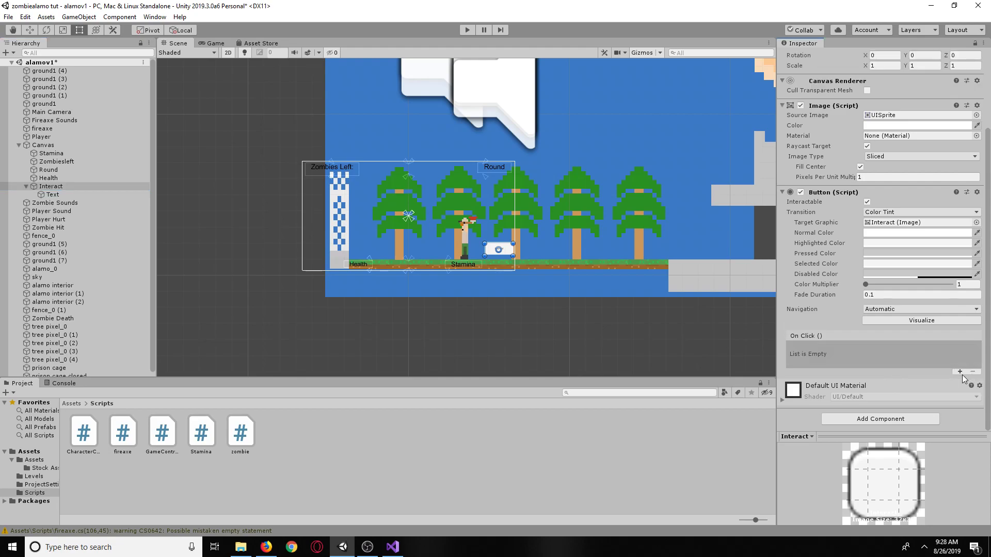
# Step: Add an On Click entry to the Interact button that calls InteractButtonLockout of the fireaxe script on the scene's fireaxe object
pyautogui.click(959, 372)
pyautogui.click(841, 359)
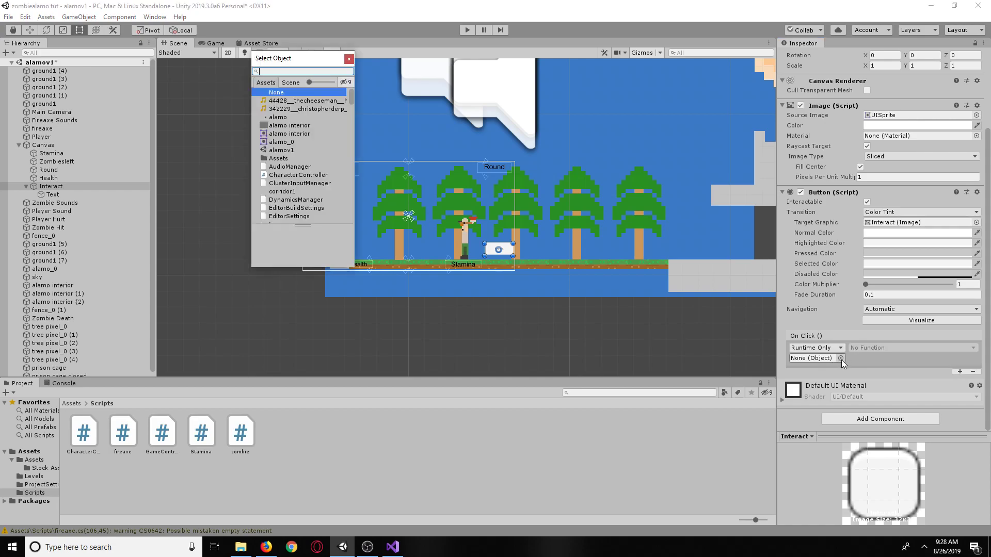
pyautogui.click(284, 85)
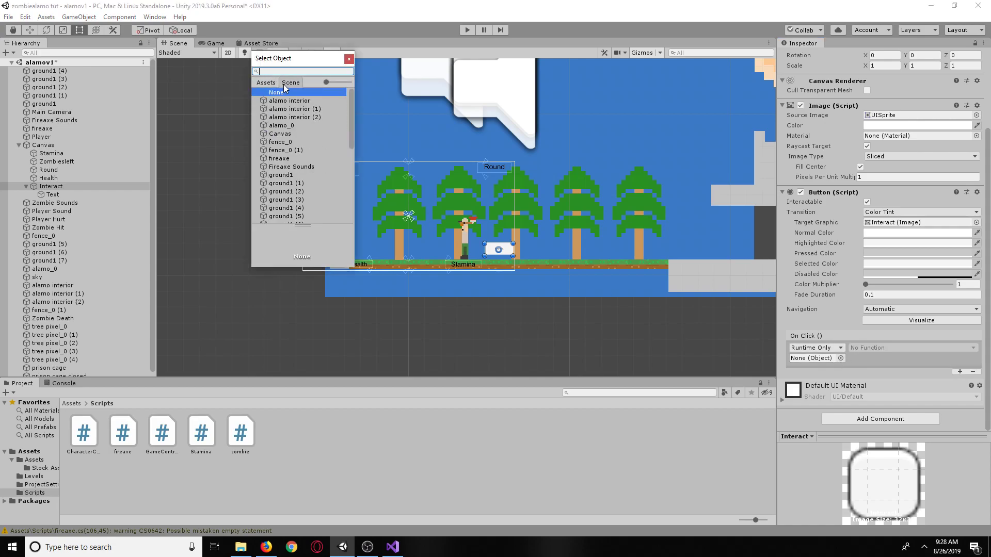
pyautogui.click(279, 160)
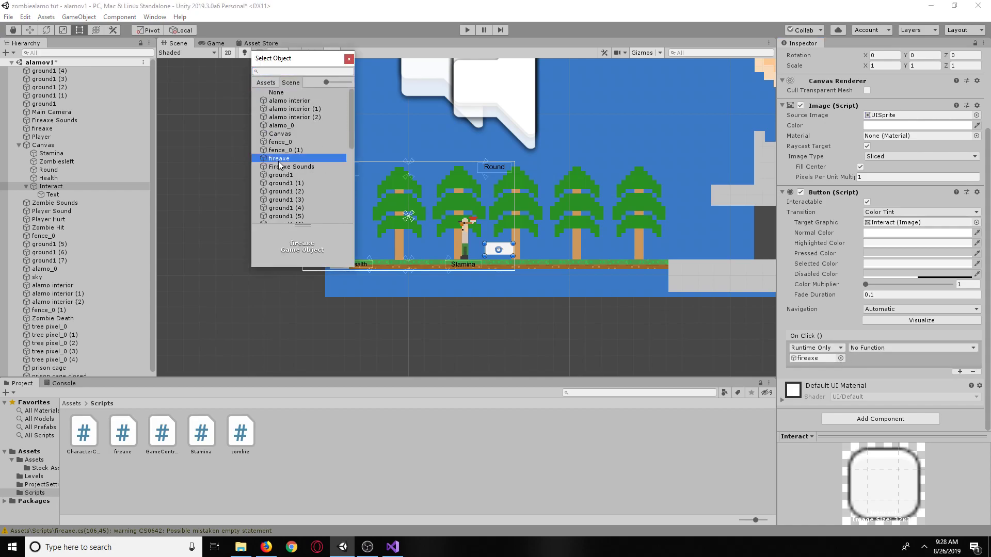
pyautogui.doubleClick(278, 164)
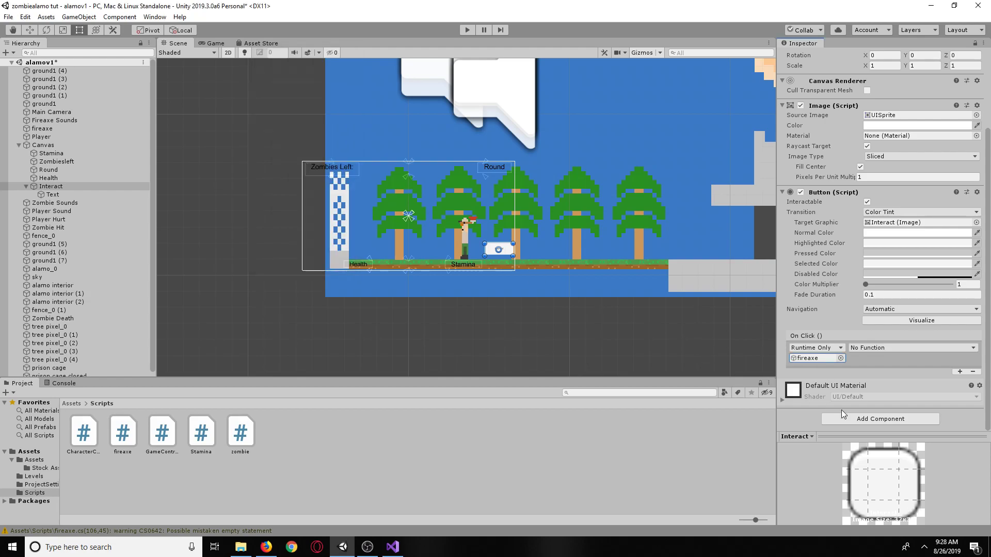
pyautogui.click(865, 347)
pyautogui.moveTo(884, 418)
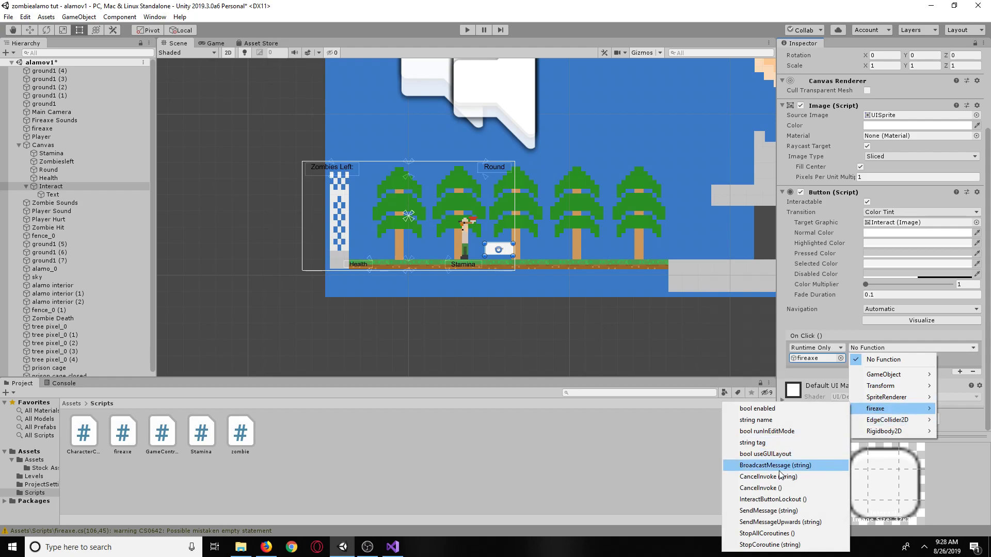
pyautogui.click(794, 501)
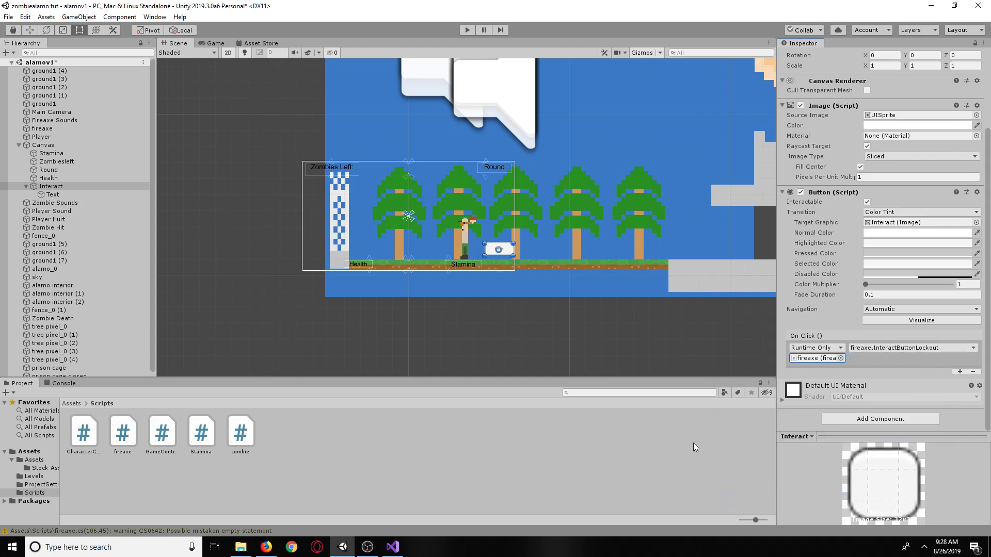
# Step: Play-test the game, using the Interact button several times while moving the player, and stop play mode
pyautogui.click(467, 30)
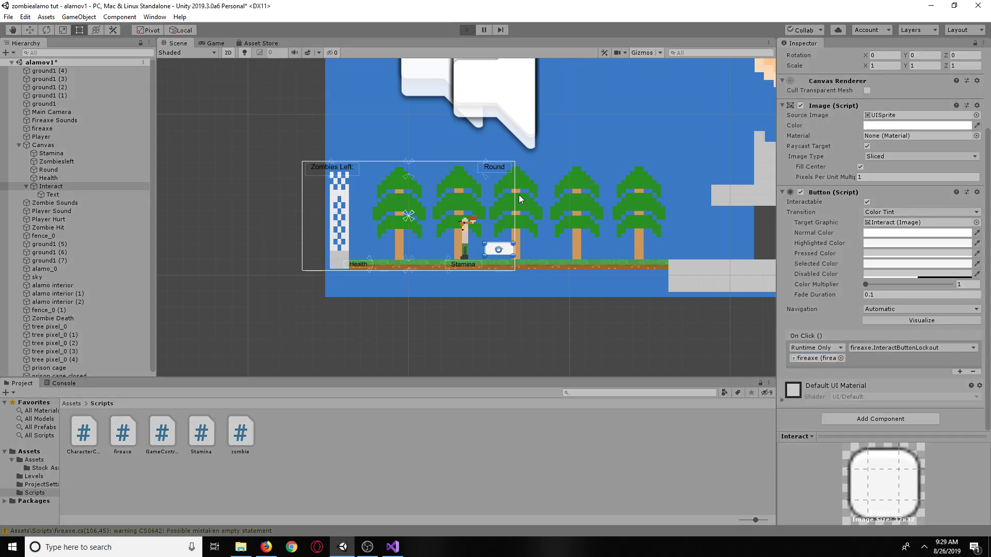
pyautogui.click(727, 326)
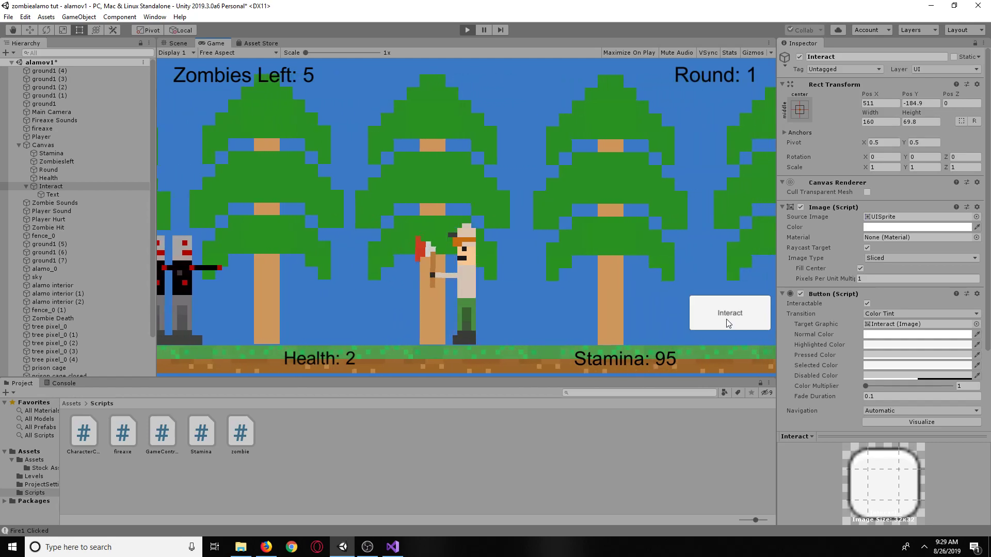
pyautogui.press('d')
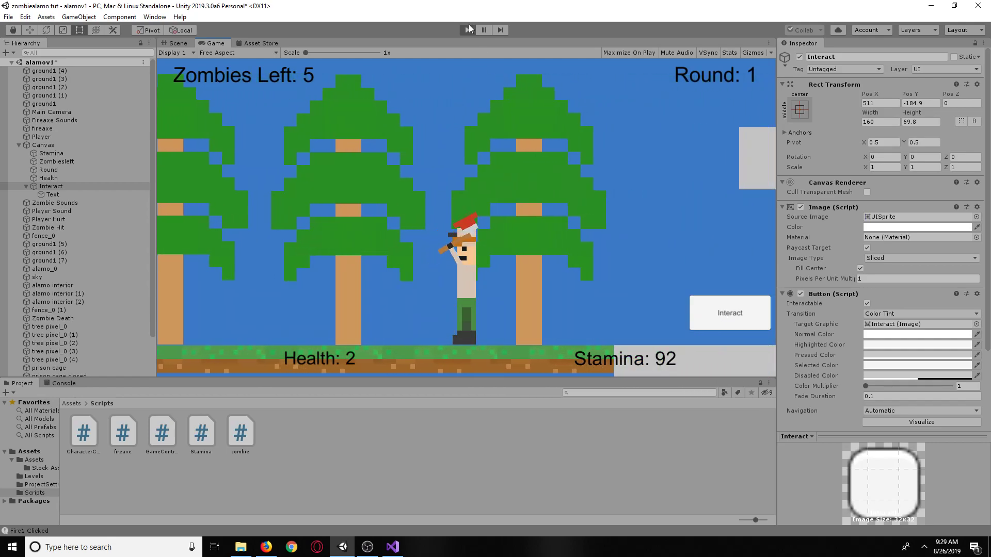
pyautogui.click(724, 306)
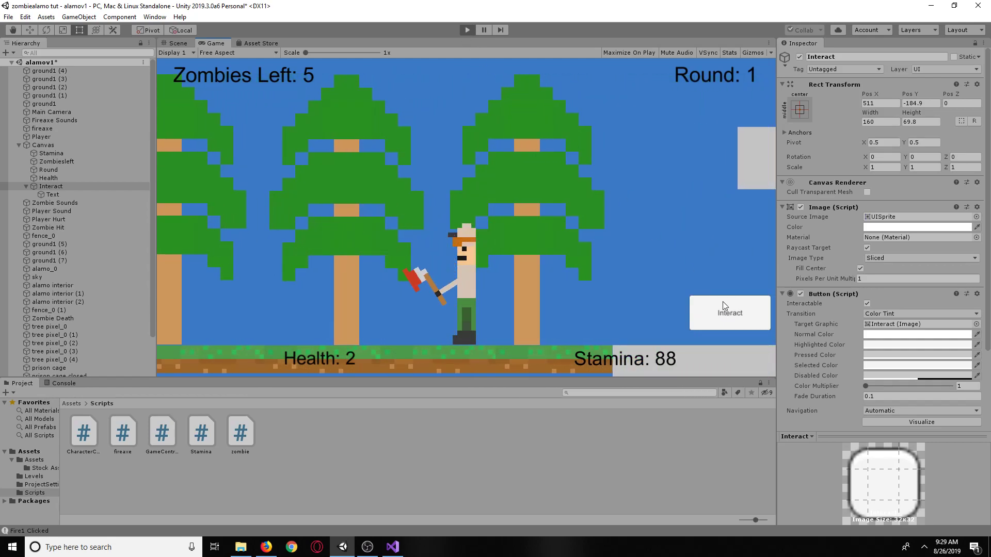
pyautogui.click(740, 336)
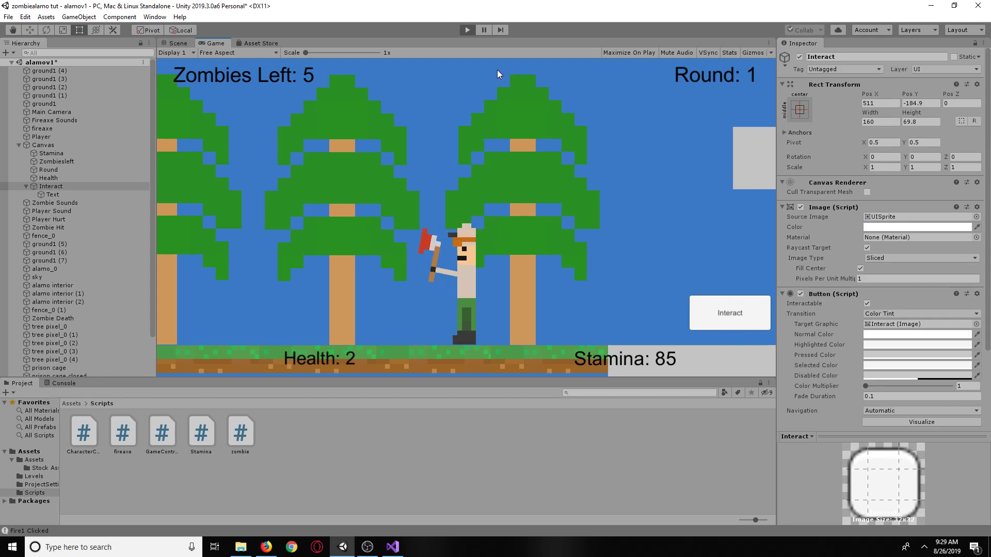
pyautogui.press('d')
pyautogui.click(467, 30)
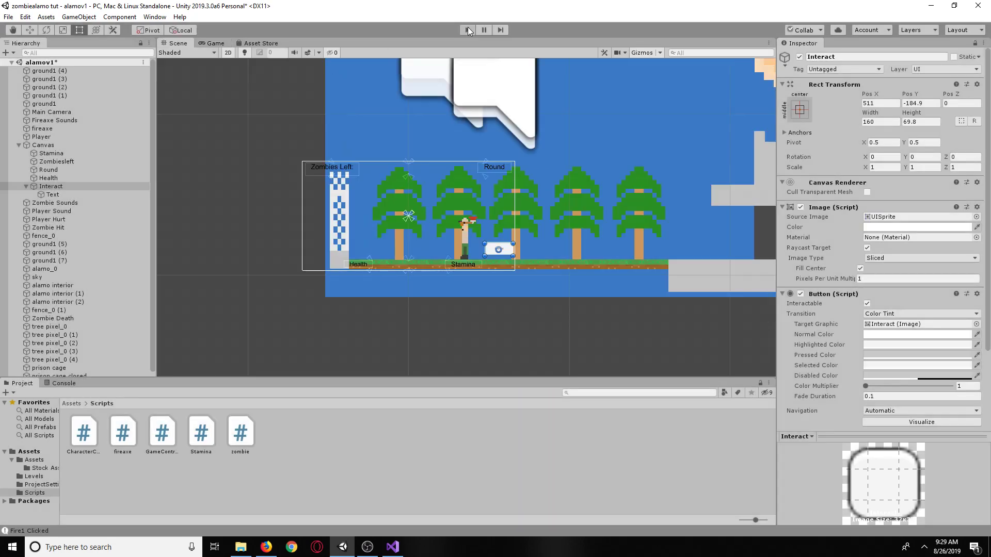
# Step: Examine the Interact button in the scene up close and check its On Click settings
pyautogui.scroll(-2, 508, 254)
pyautogui.scroll(2, 507, 254)
pyautogui.scroll(10, 507, 254)
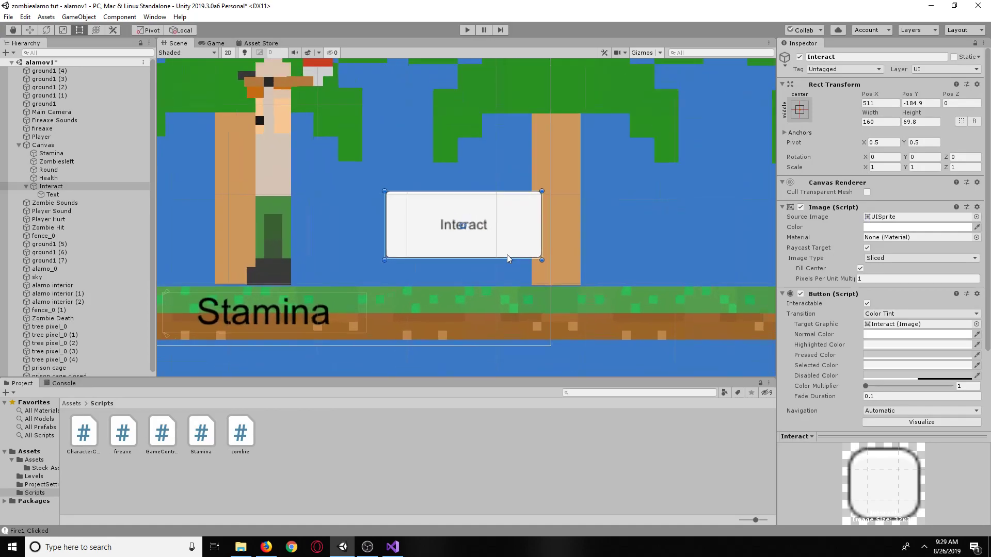
pyautogui.scroll(5, 507, 255)
pyautogui.scroll(-5, 507, 255)
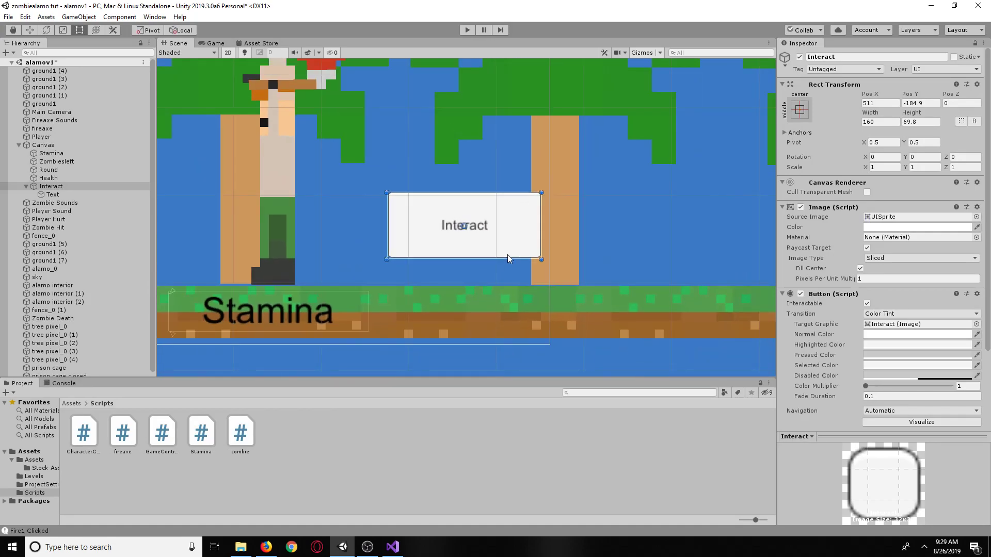
pyautogui.scroll(-3, 507, 254)
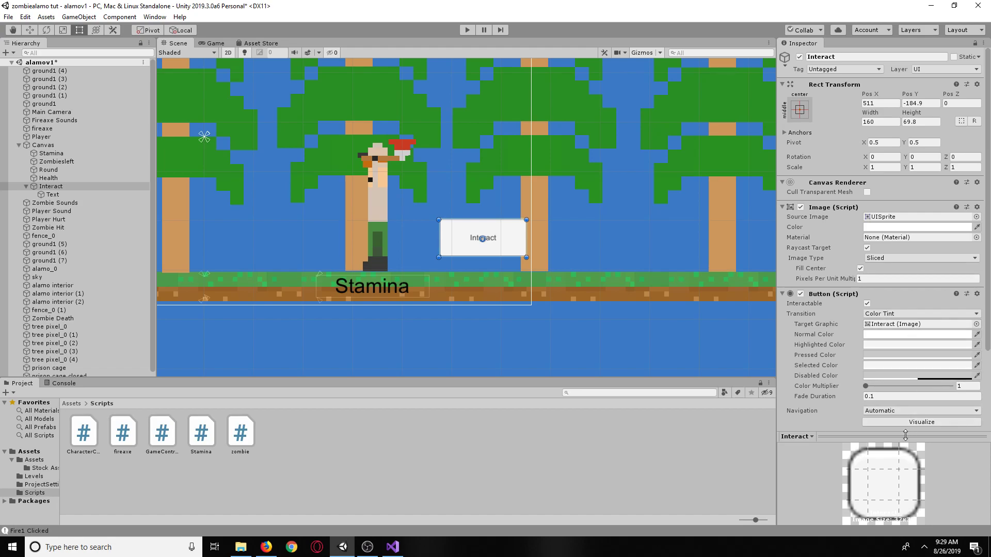
pyautogui.scroll(-3, 907, 429)
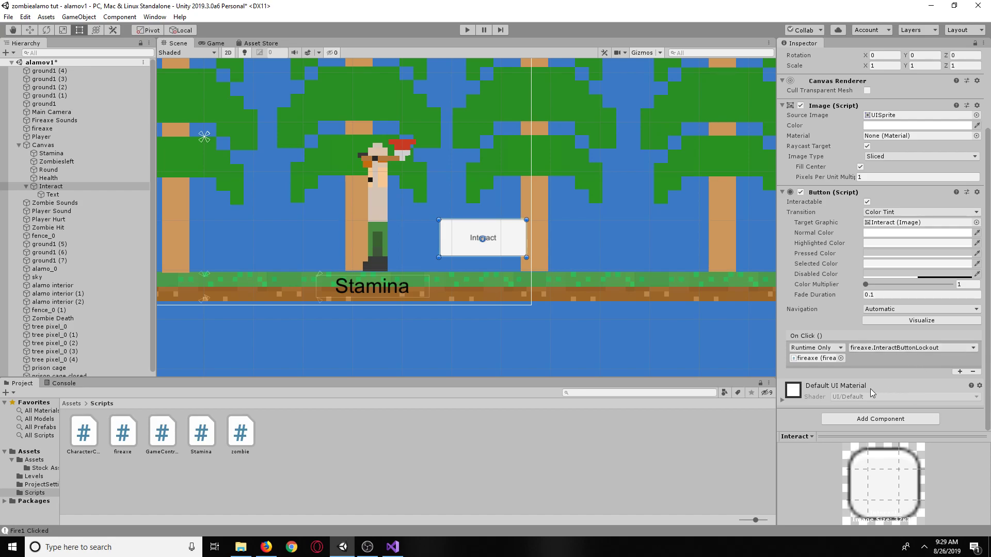
# Step: Run the game again, try the Interact button twice, and stop play mode
pyautogui.click(466, 30)
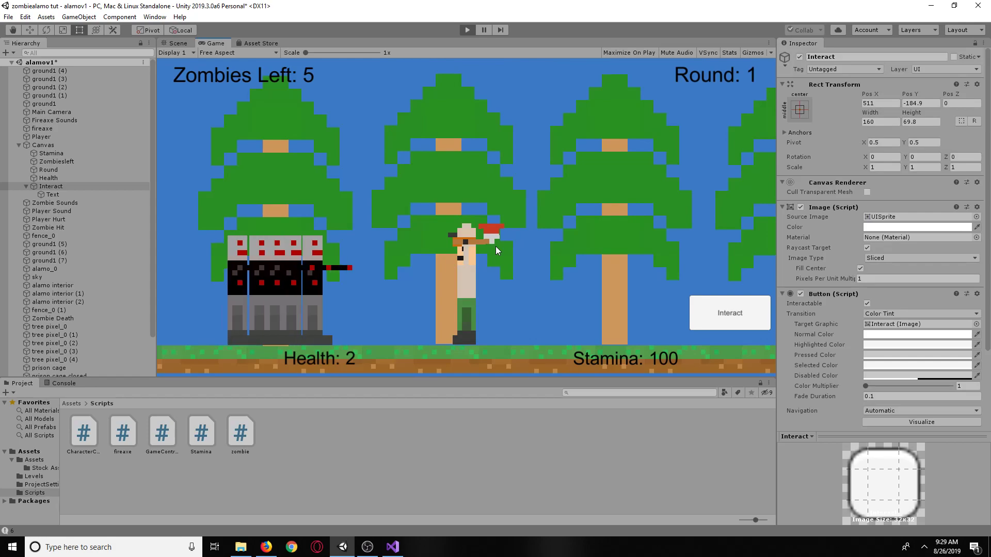
pyautogui.click(733, 320)
pyautogui.click(732, 320)
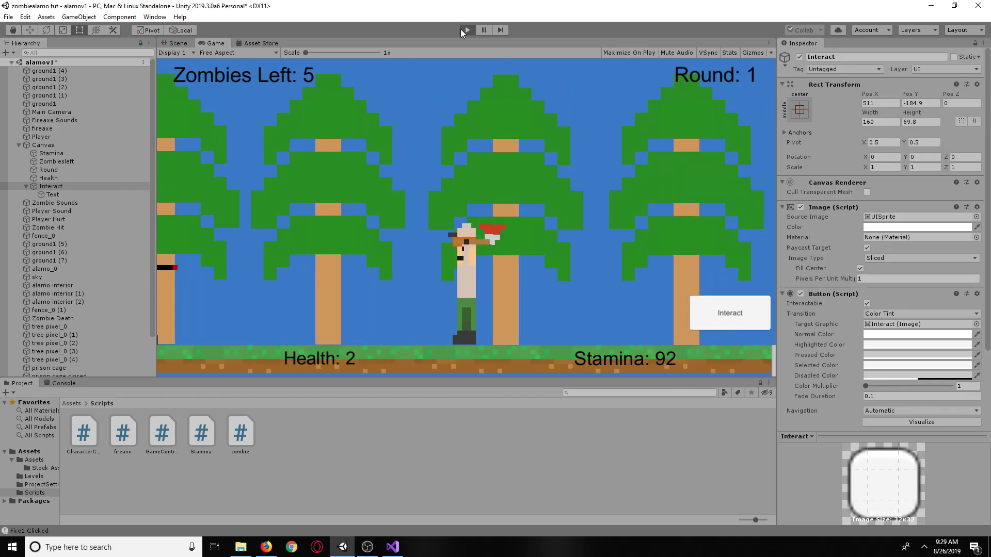
pyautogui.click(461, 29)
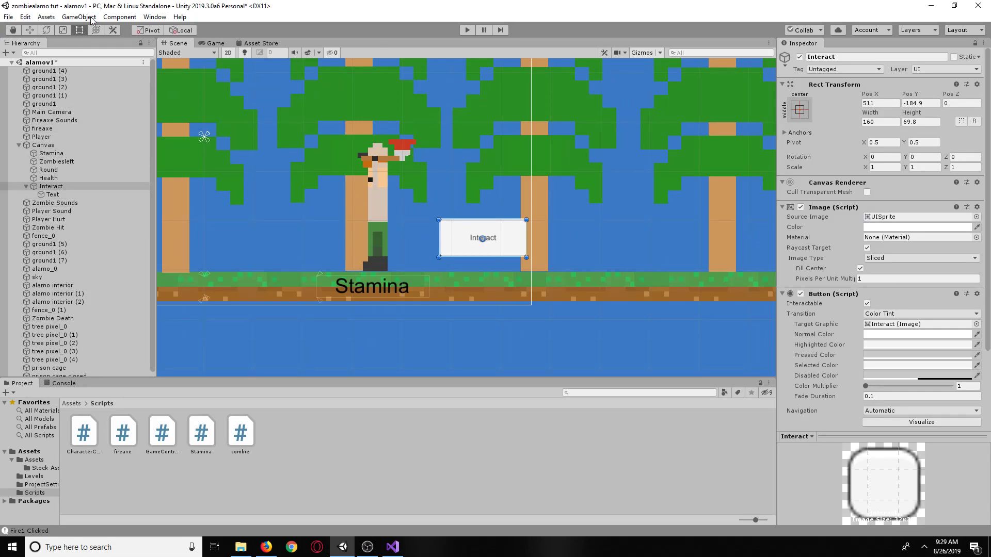
# Step: Add a second UI button directly below the Interact button, aligned with it, and enlarge its height to about 76.5
pyautogui.click(72, 18)
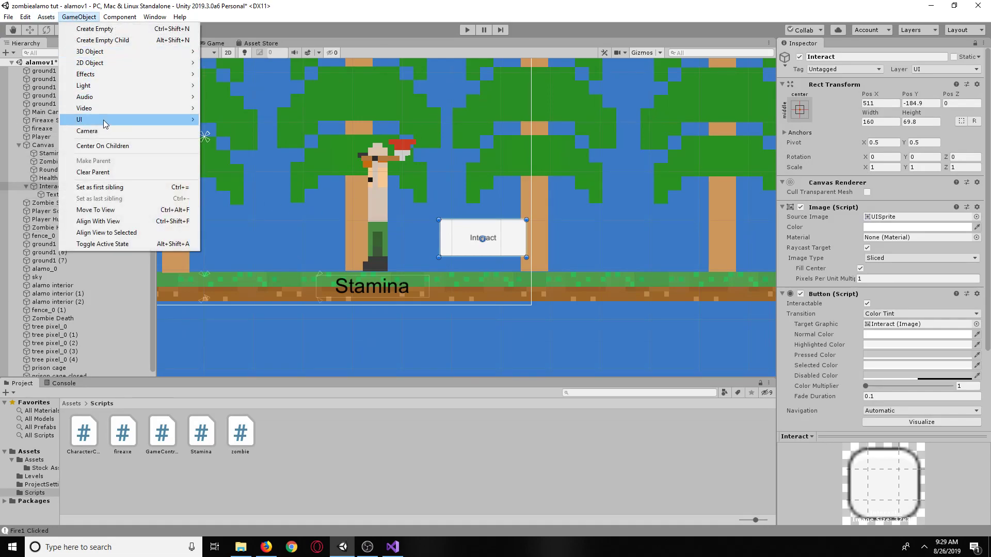
pyautogui.moveTo(103, 120)
pyautogui.click(241, 168)
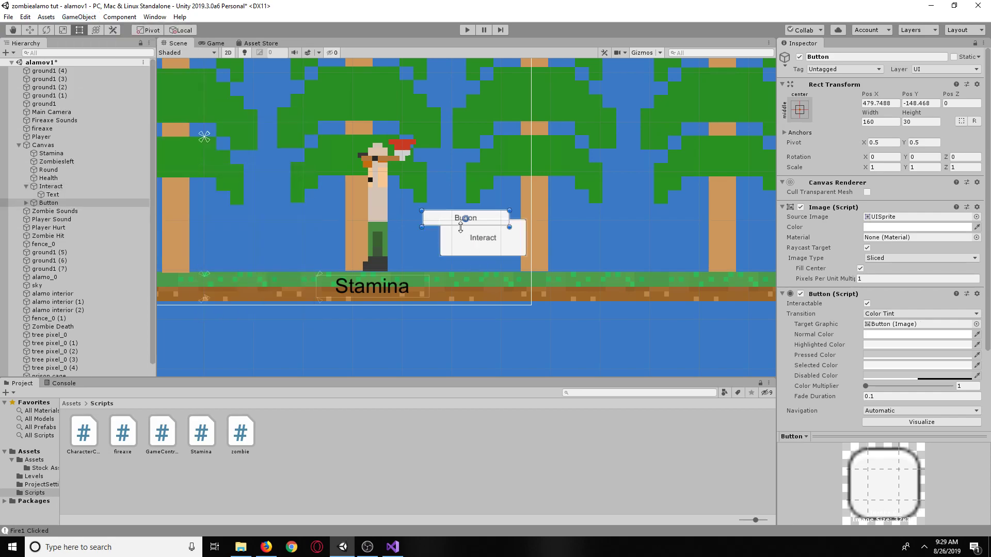
pyautogui.moveTo(438, 219); pyautogui.dragTo(455, 269)
pyautogui.moveTo(526, 275); pyautogui.dragTo(523, 302)
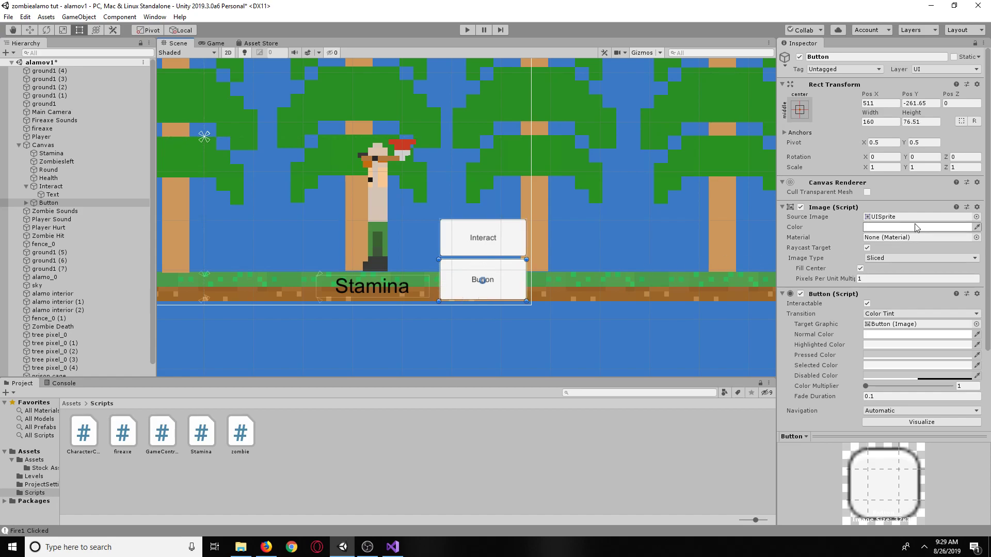
# Step: Rename the new button under the Canvas to Fire and set its label text to Fire
pyautogui.click(813, 57)
pyautogui.write('Fire')
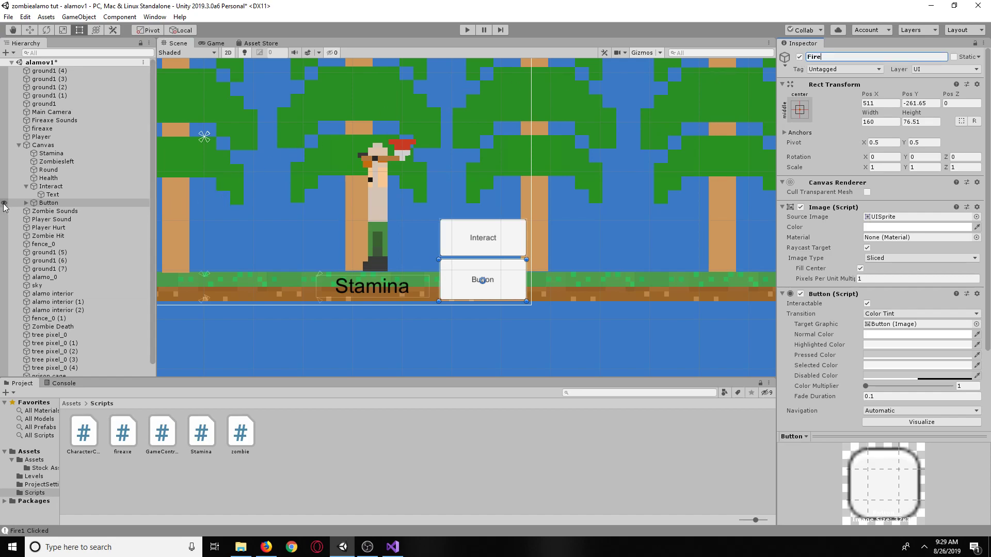
pyautogui.click(24, 204)
pyautogui.click(52, 211)
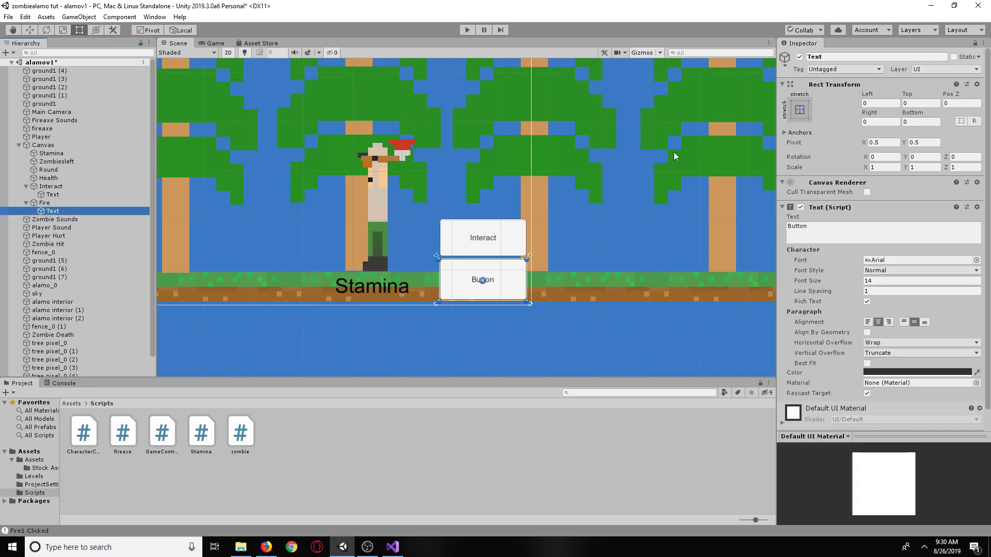
pyautogui.click(848, 232)
pyautogui.write('Fire')
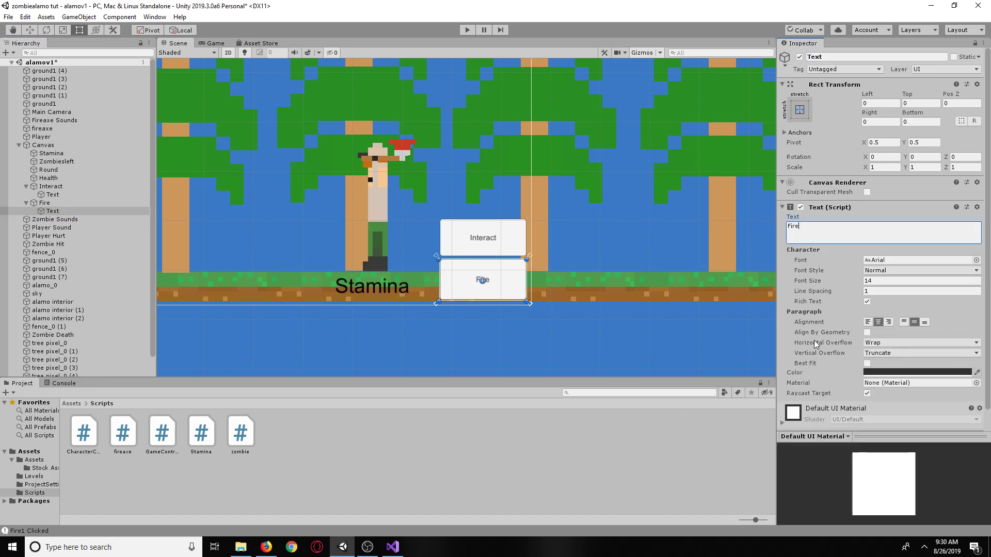
# Step: Add an empty On Click entry to the Fire button
pyautogui.click(594, 324)
pyautogui.click(519, 291)
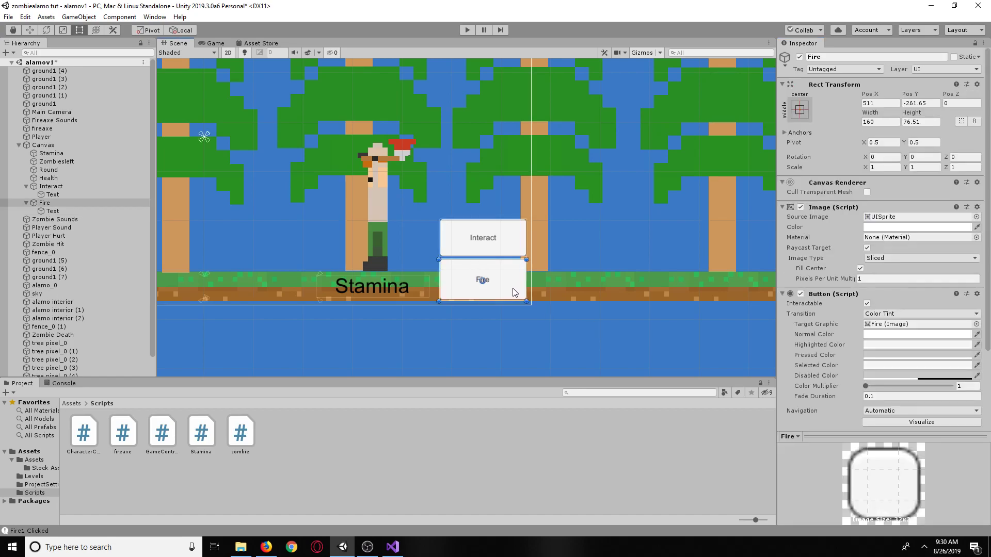
pyautogui.scroll(-3, 849, 392)
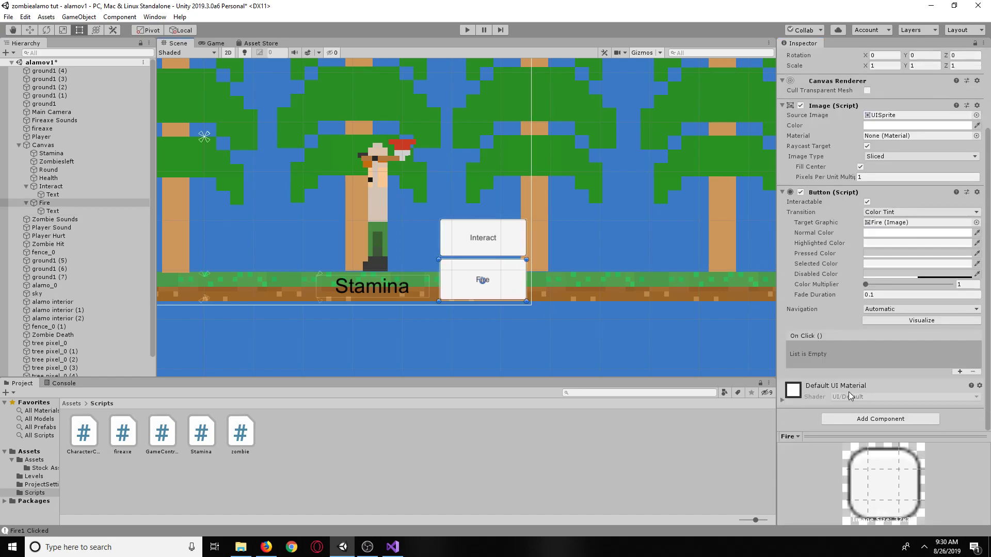
pyautogui.click(959, 372)
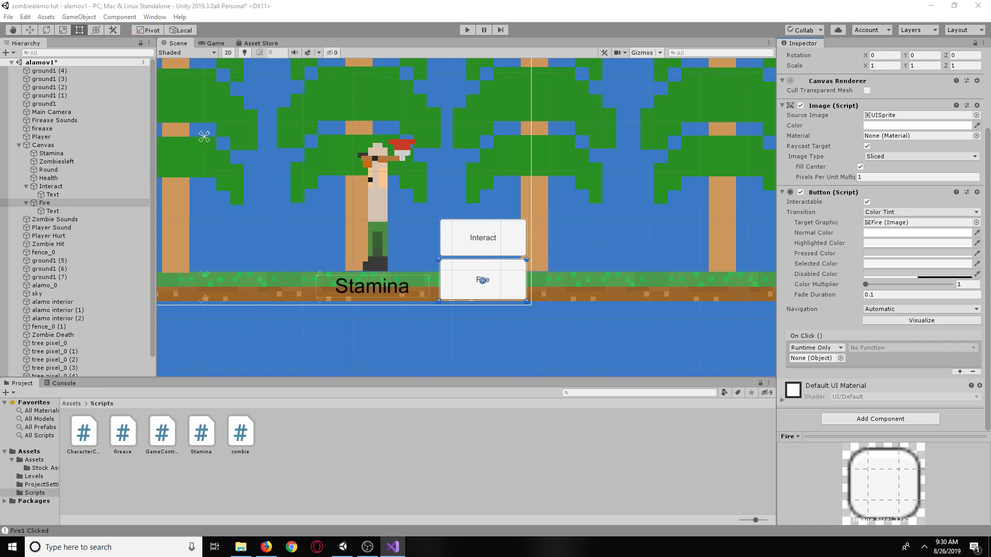
# Step: Switch to Visual Studio and add an empty public void Swing() method after InteractButtonLockout in fireaxe.cs
pyautogui.hotkey('alt', 'Tab')
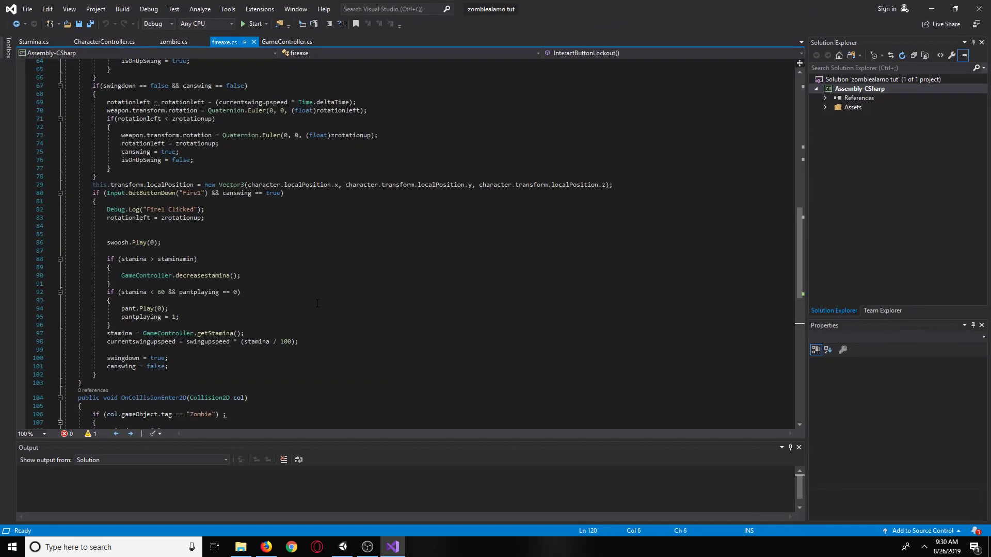
pyautogui.scroll(-10, 89, 349)
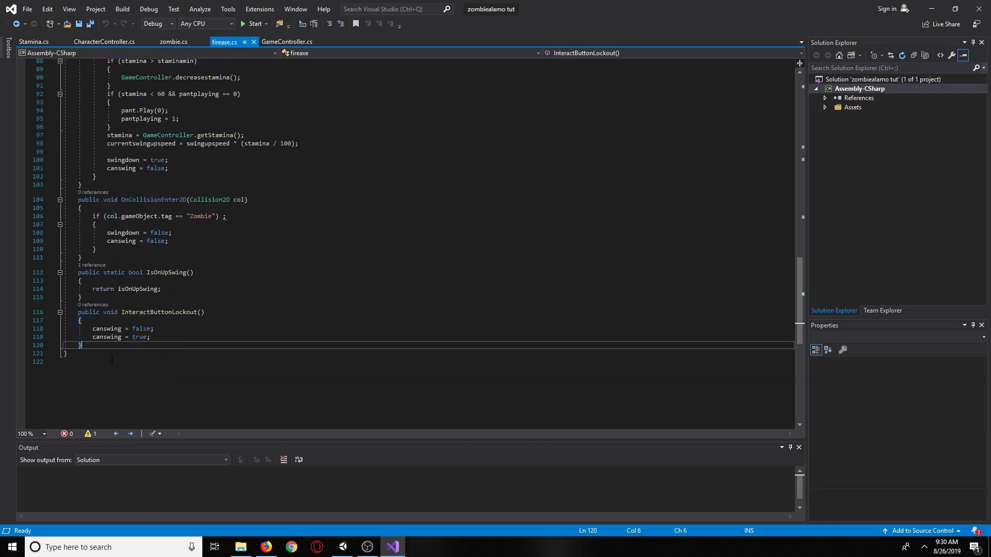
pyautogui.press('Return')
pyautogui.write('pub')
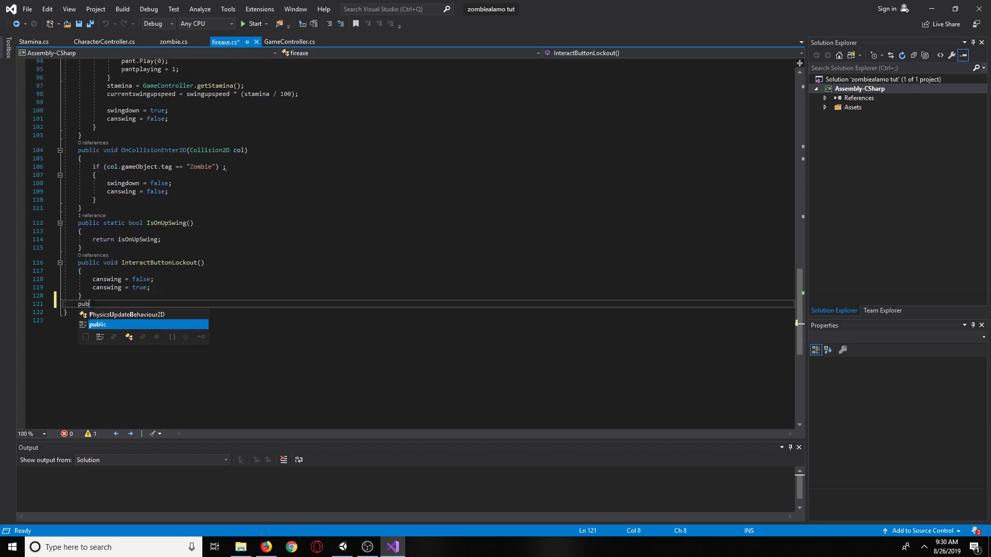
pyautogui.write('lic void Swing(')
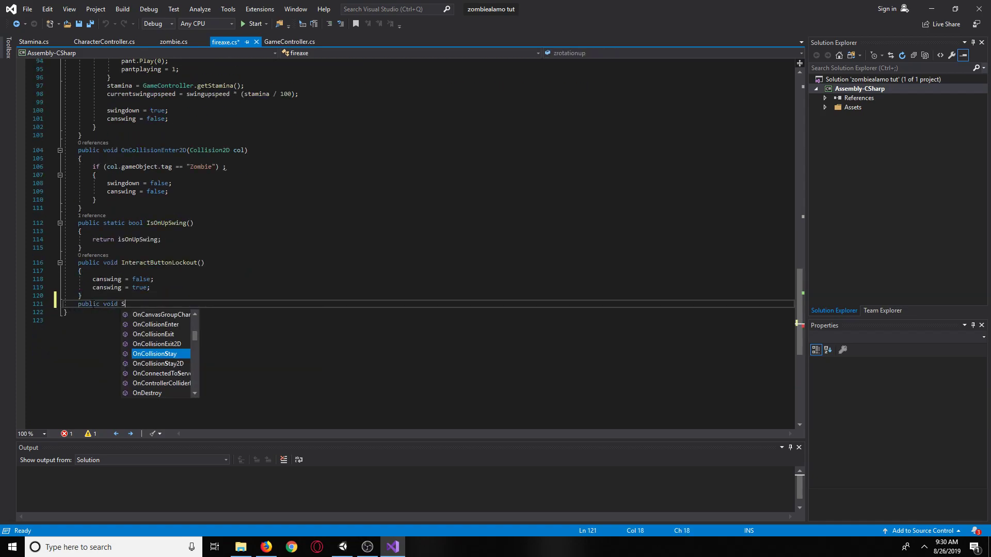
pyautogui.press('Return')
pyautogui.press('BackSpace')
pyautogui.press('BackSpace')
pyautogui.press('BackSpace')
pyautogui.press('BackSpace')
pyautogui.press('BackSpace')
pyautogui.press('BackSpace')
pyautogui.press('BackSpace')
pyautogui.press('BackSpace')
pyautogui.press('End')
pyautogui.press('Return')
pyautogui.write('{')
pyautogui.press('Return')
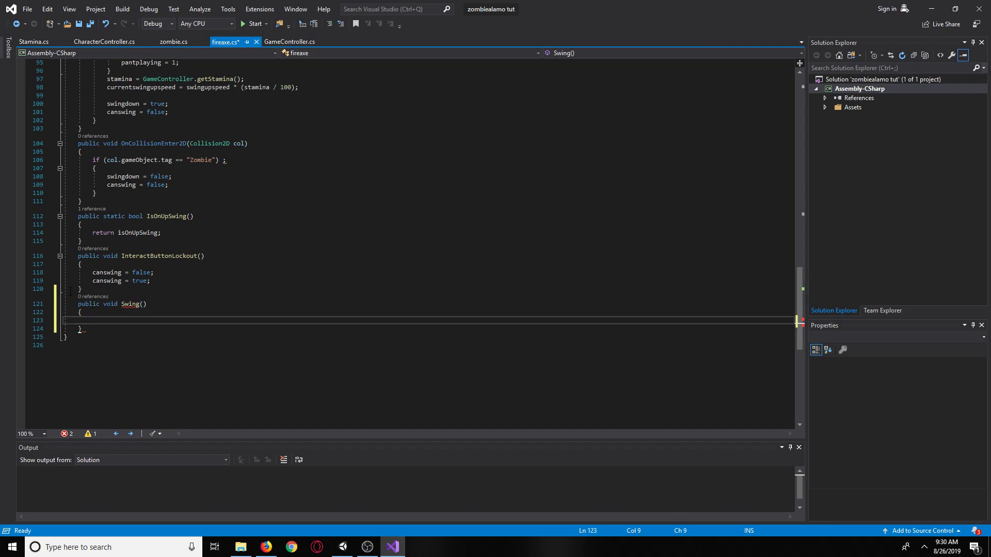
# Step: Move the whole Fire1 input if-block from the end of Update into the Swing method and save fireaxe.cs
pyautogui.scroll(10, 71, 293)
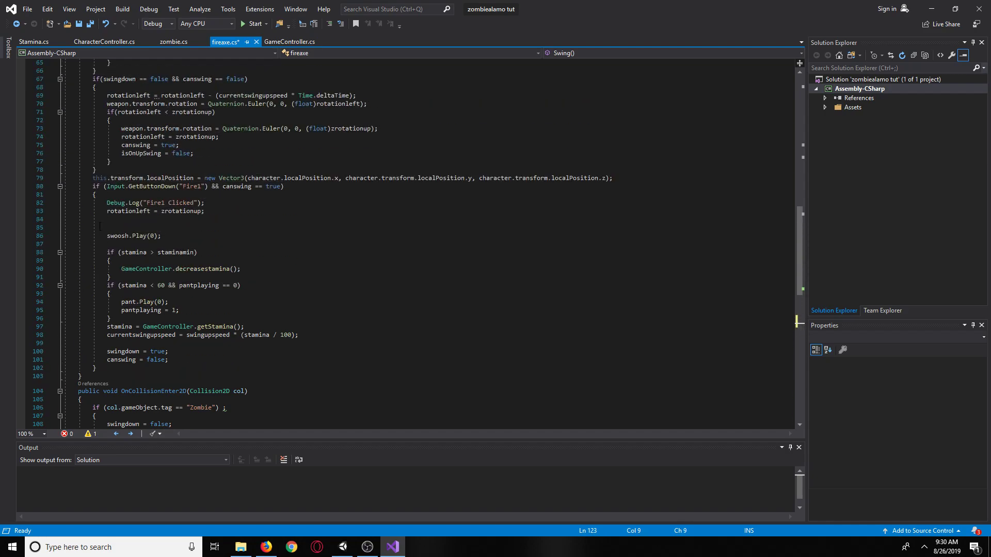
pyautogui.moveTo(90, 187); pyautogui.dragTo(251, 357)
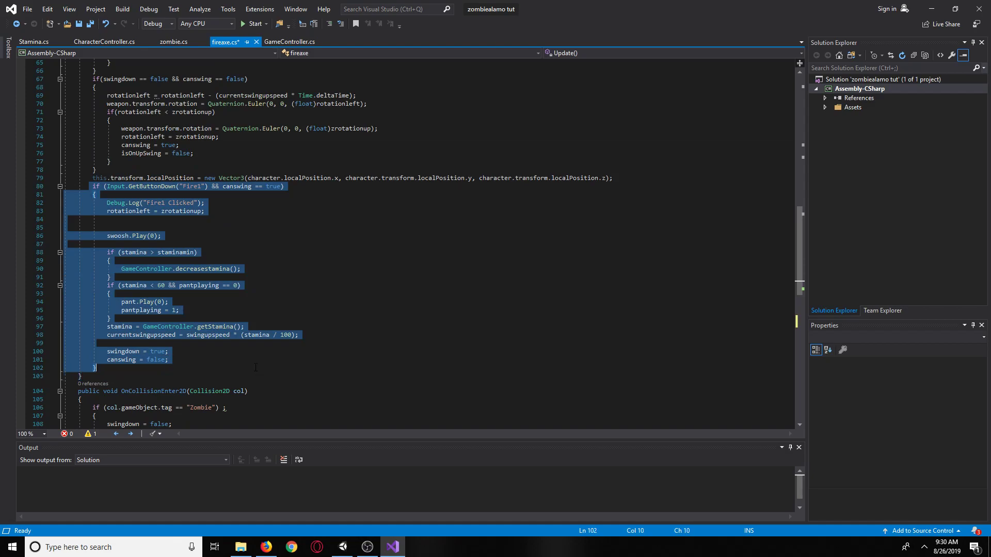
pyautogui.hotkey('ctrl', 'x')
pyautogui.press('BackSpace')
pyautogui.press('BackSpace')
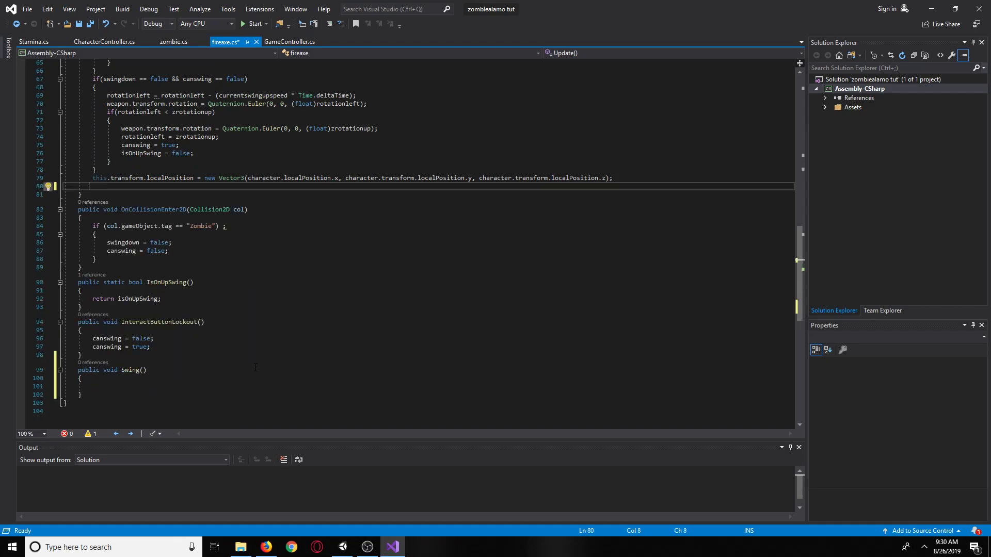
pyautogui.press('BackSpace')
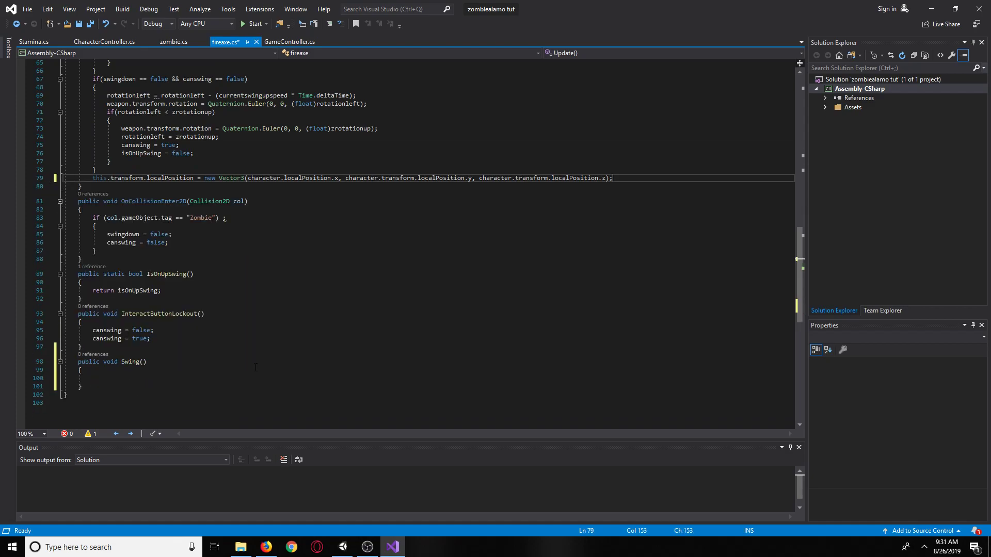
pyautogui.scroll(-4, 104, 317)
pyautogui.click(96, 278)
pyautogui.hotkey('ctrl', 'v')
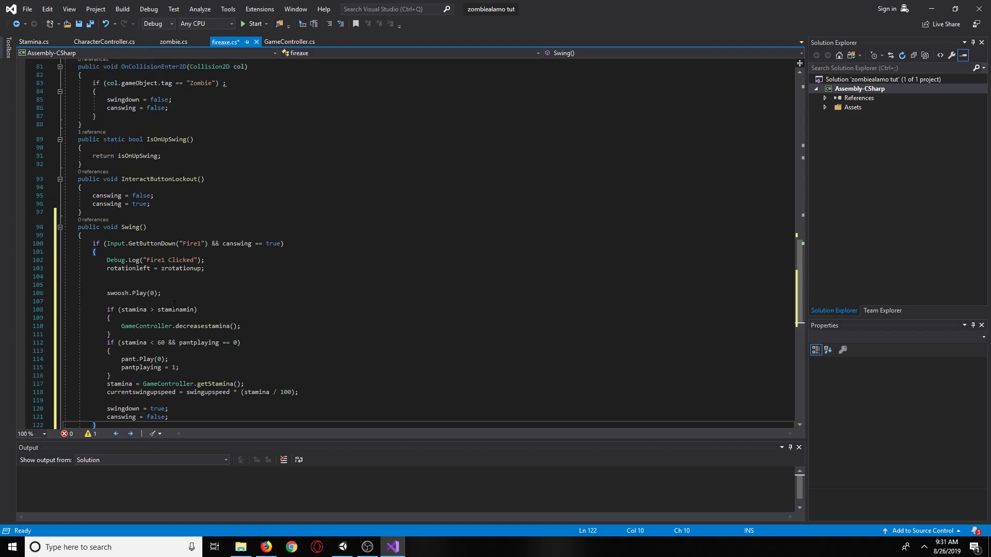
pyautogui.click(90, 24)
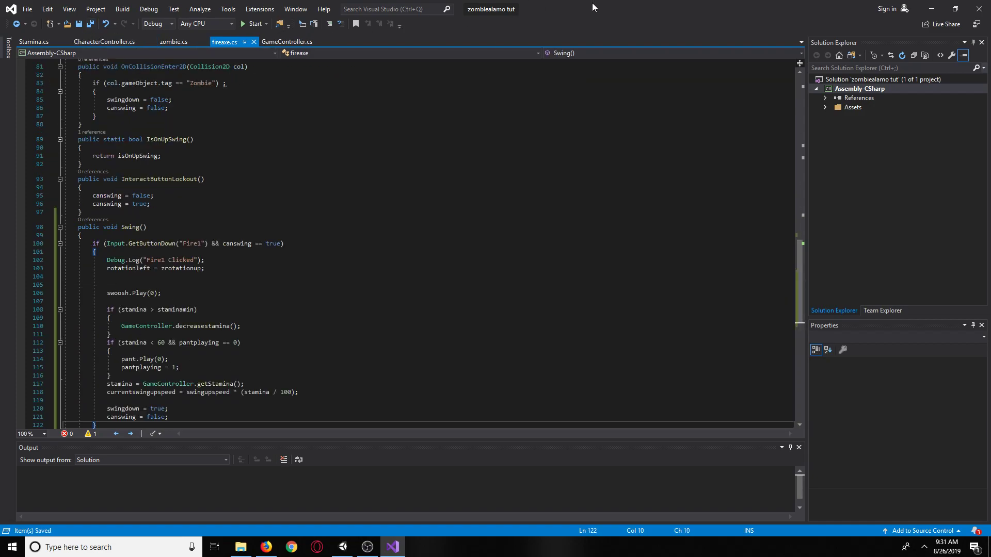
# Step: Switch to Unity and set the Fire button's On Click entry to the fireaxe object with its Swing() function
pyautogui.hotkey('alt', 'Tab')
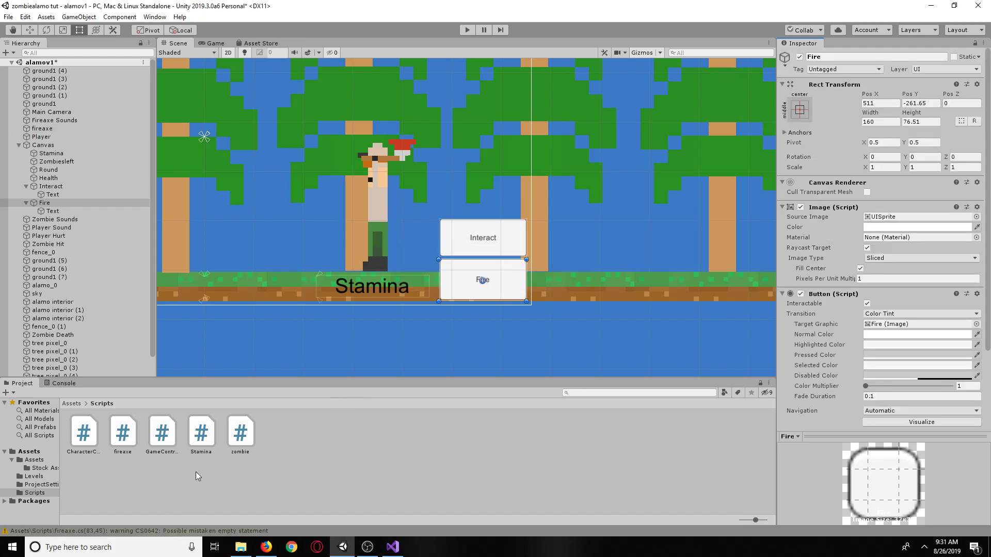
pyautogui.click(61, 383)
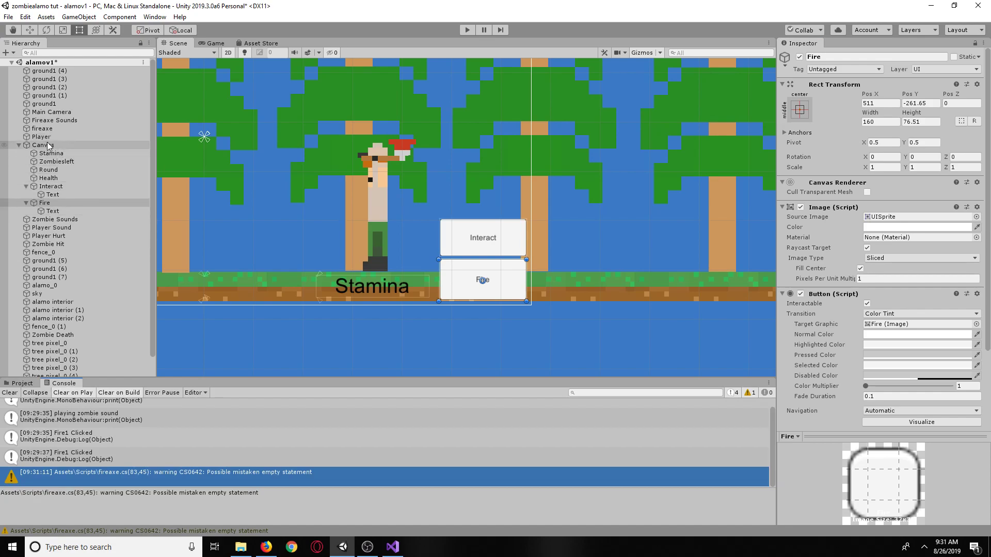
pyautogui.scroll(-3, 824, 373)
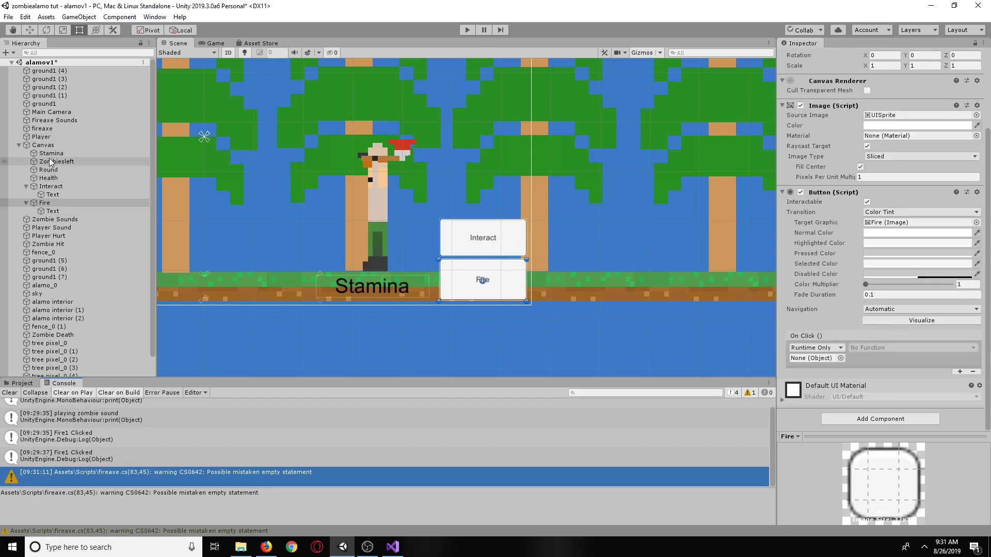
pyautogui.moveTo(43, 128); pyautogui.dragTo(822, 361)
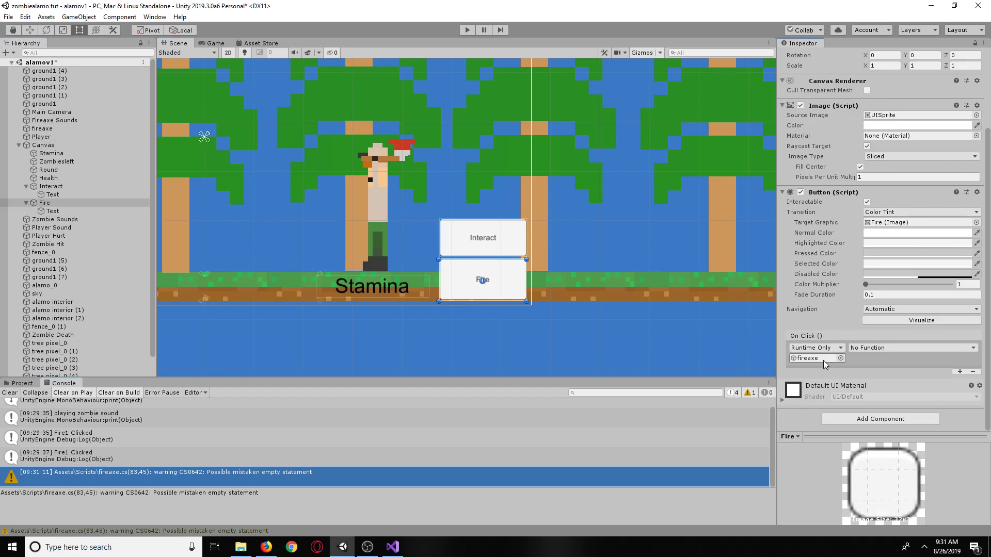
pyautogui.click(873, 353)
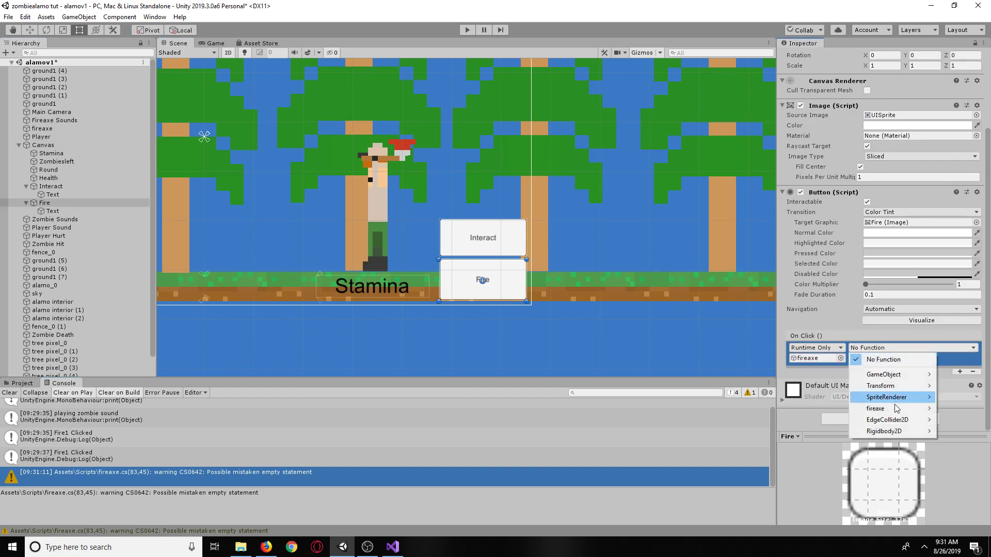
pyautogui.moveTo(891, 413)
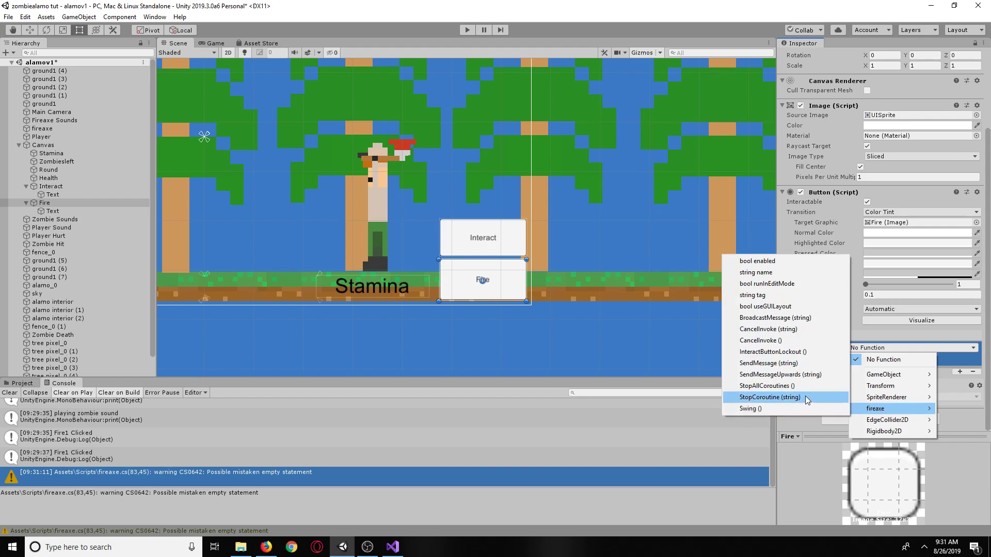
pyautogui.click(779, 408)
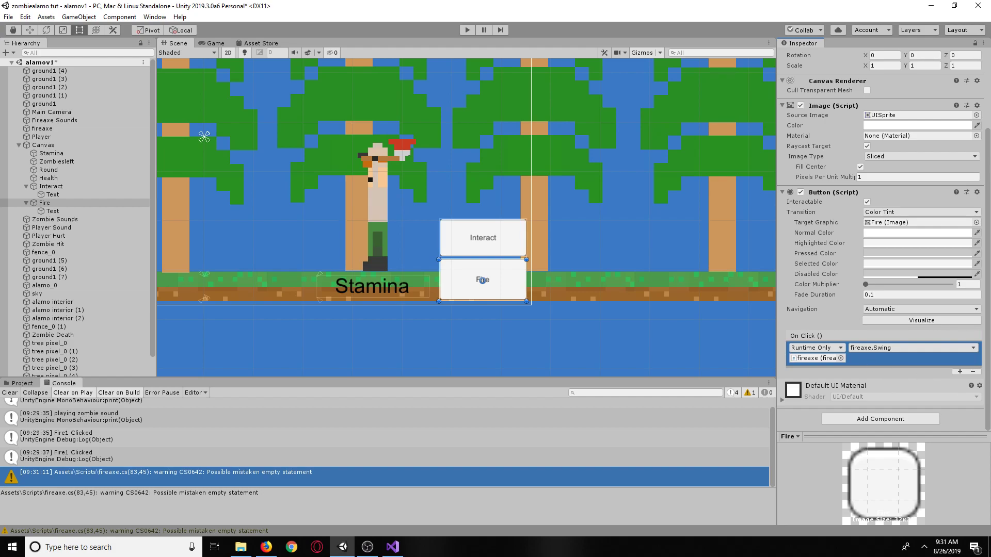
# Step: Switch to Visual Studio, delete the InteractButtonLockout method from fireaxe.cs, and save the script
pyautogui.hotkey('alt', 'Tab')
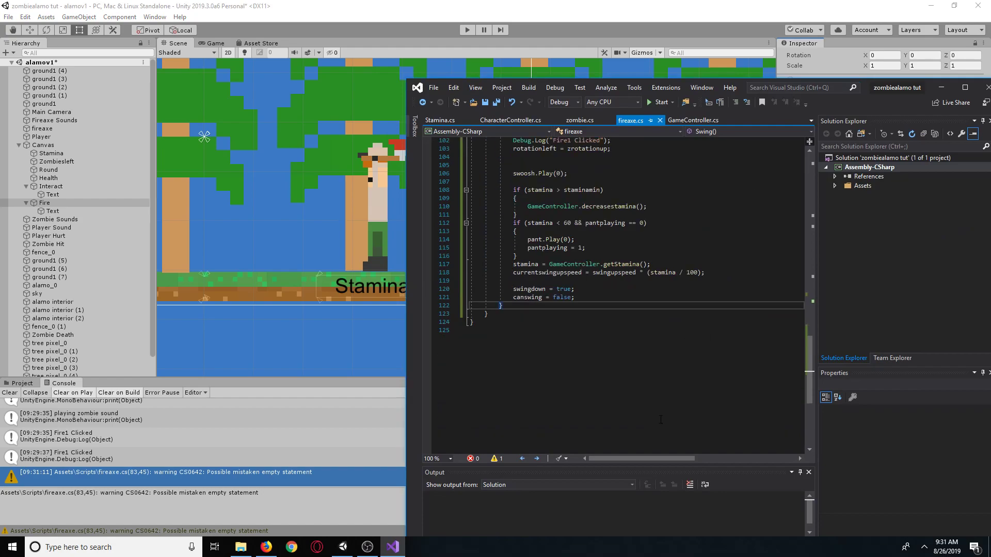
pyautogui.scroll(4, 626, 395)
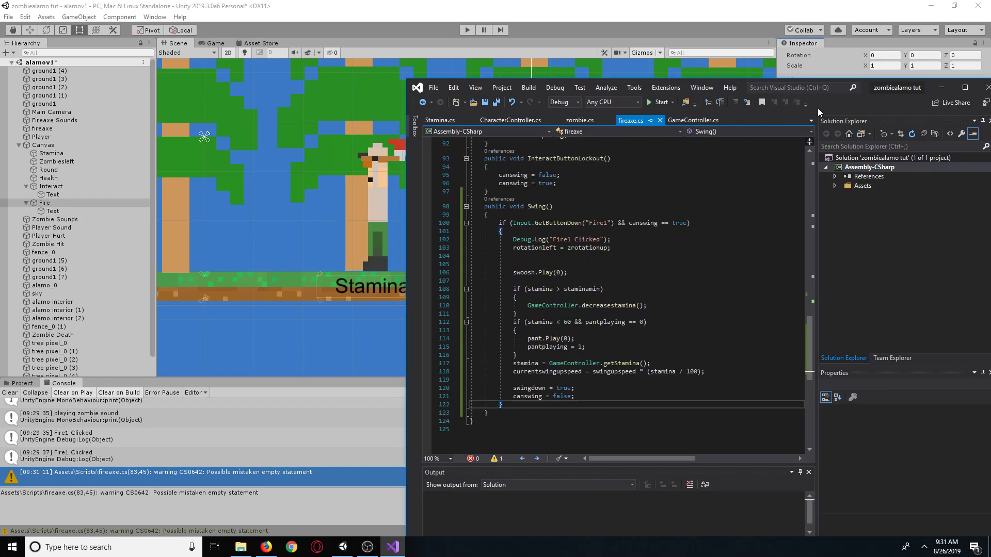
pyautogui.scroll(4, 645, 288)
pyautogui.moveTo(488, 292); pyautogui.dragTo(456, 262)
pyautogui.press('BackSpace')
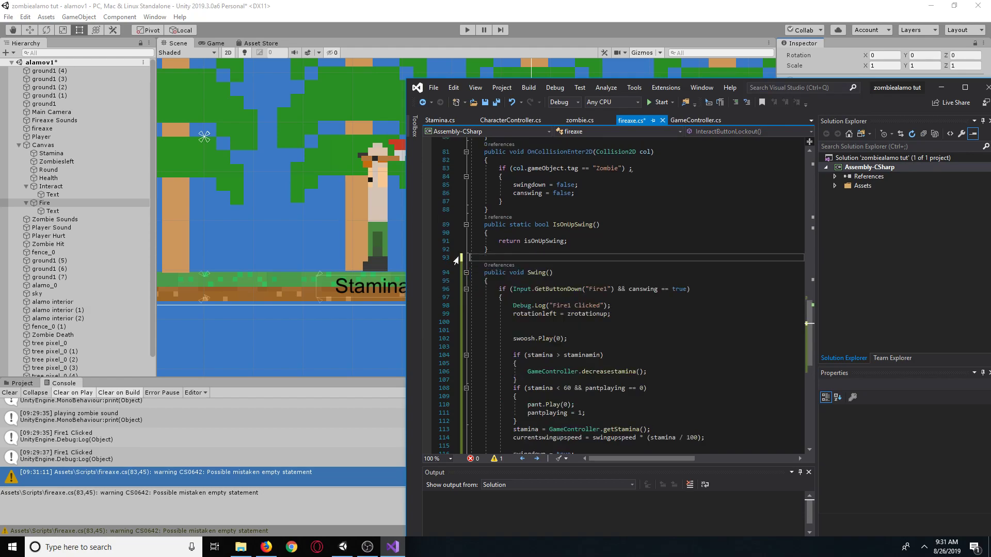
pyautogui.press('BackSpace')
pyautogui.hotkey('ctrl', 's')
# Step: Switch to Unity, run the game, move the player to the right, and stop play mode
pyautogui.hotkey('alt', 'Tab')
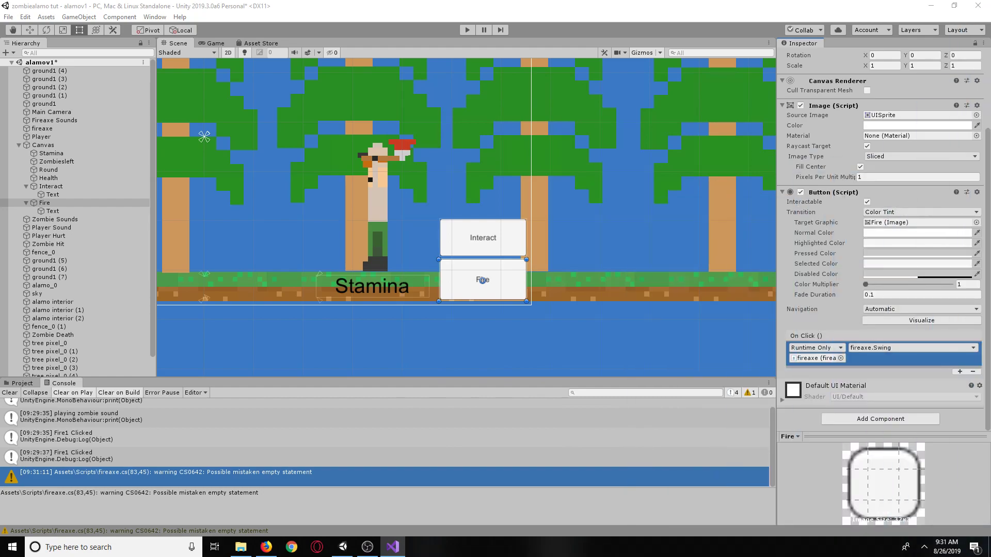
pyautogui.click(467, 30)
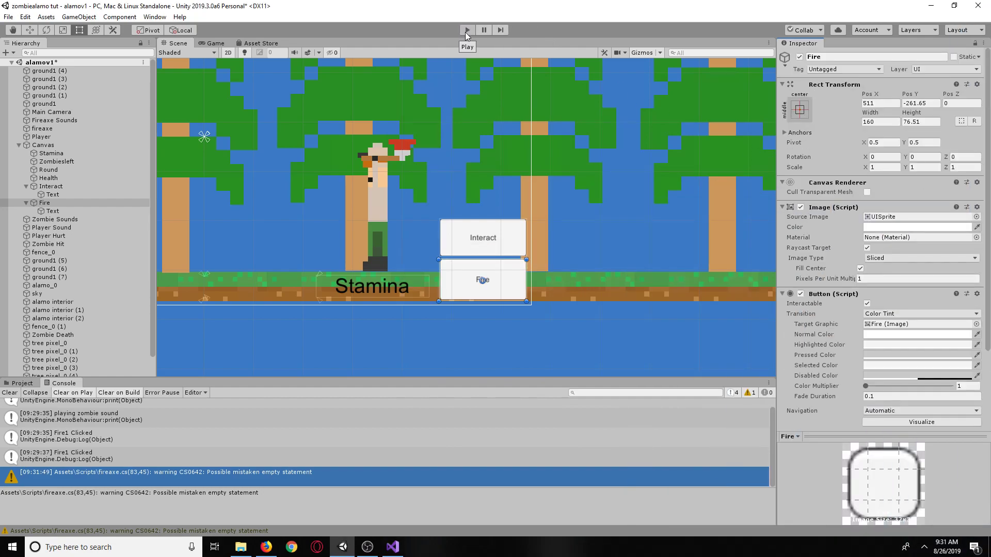
pyautogui.click(471, 32)
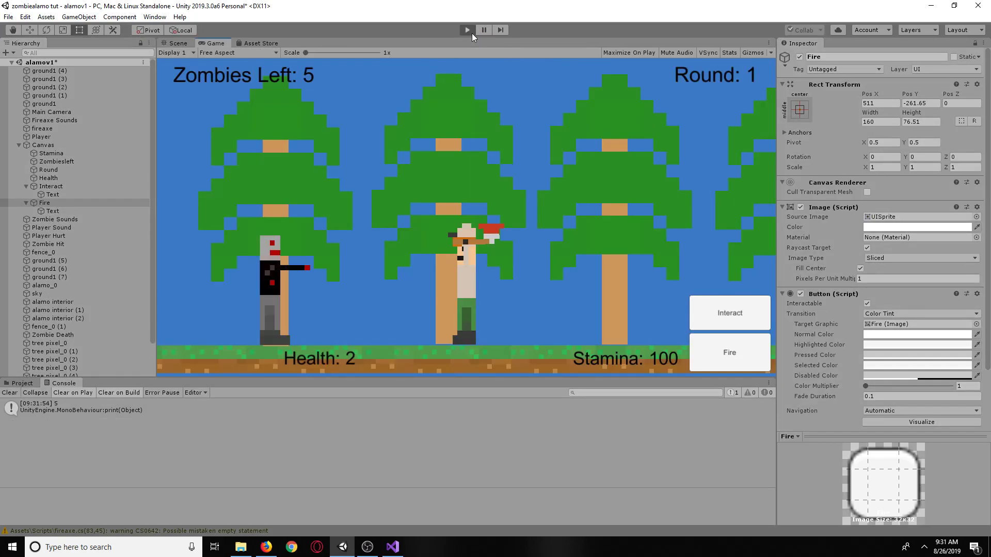
pyautogui.press('Right')
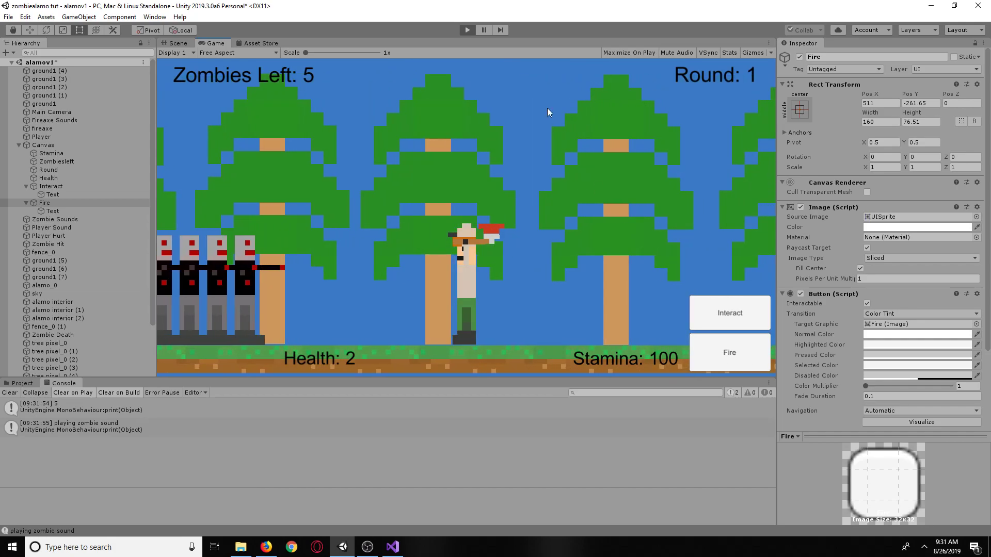
pyautogui.click(466, 30)
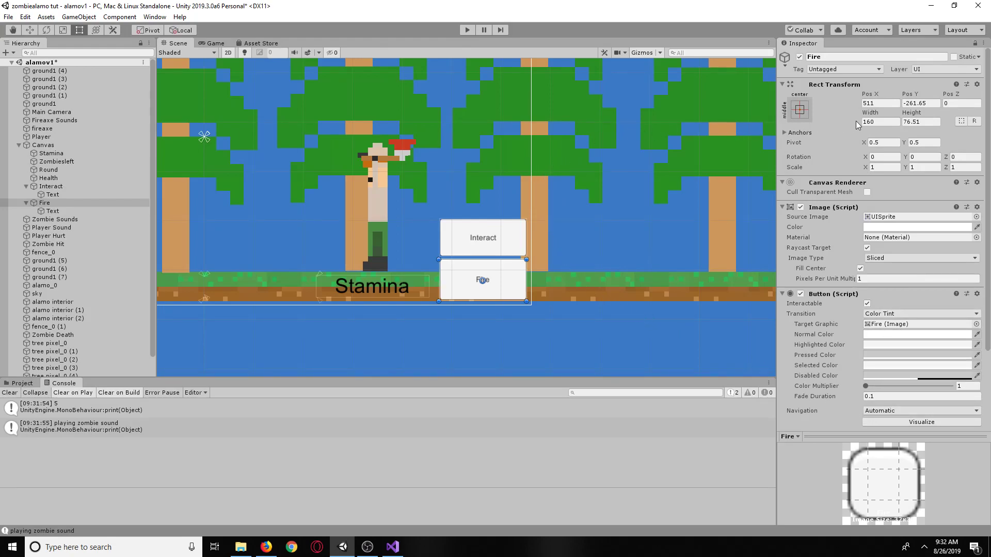
pyautogui.click(939, 70)
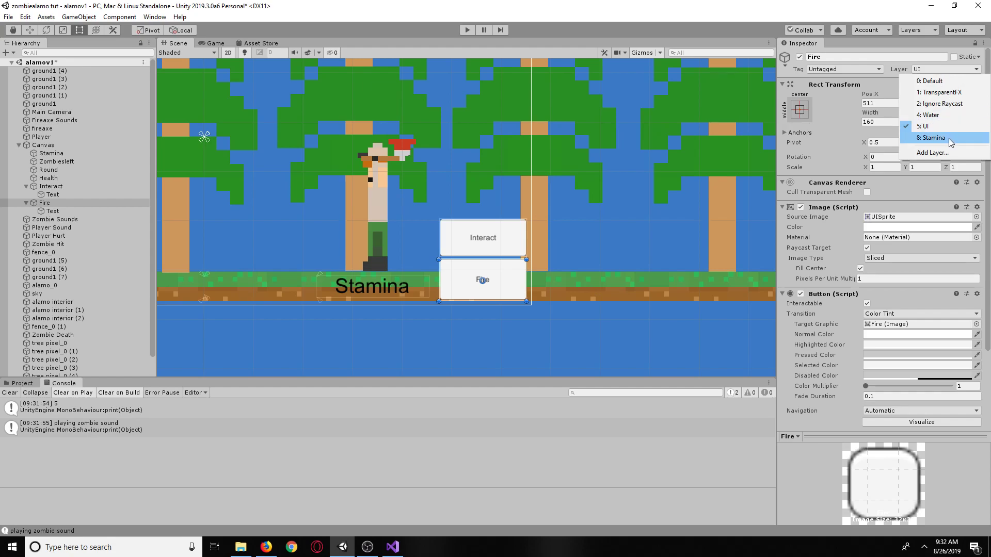
pyautogui.click(928, 126)
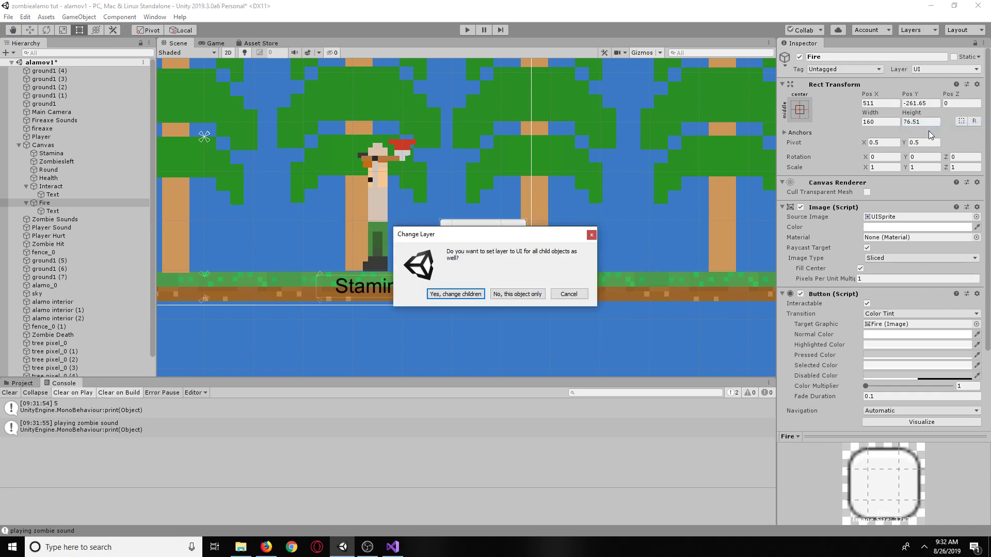
pyautogui.click(591, 235)
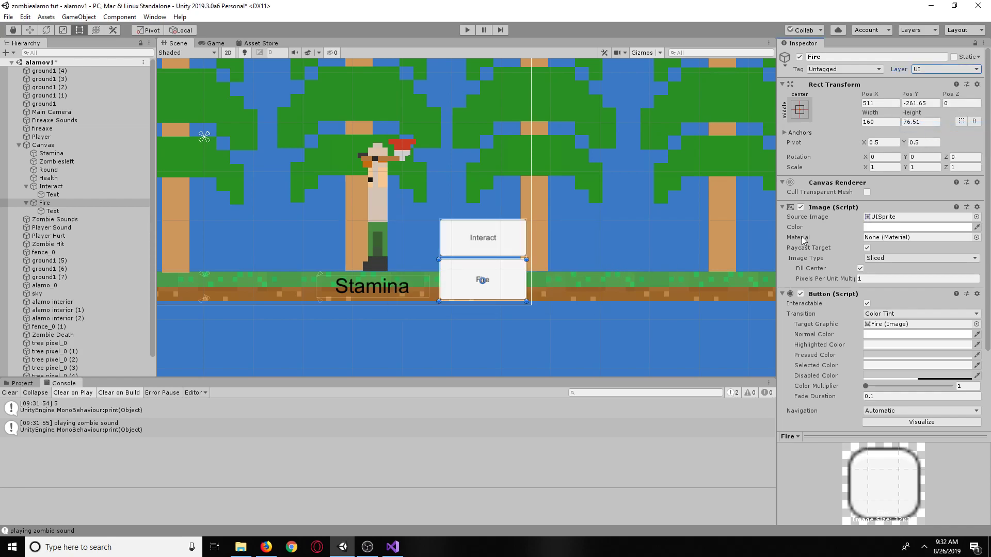
pyautogui.scroll(-3, 841, 330)
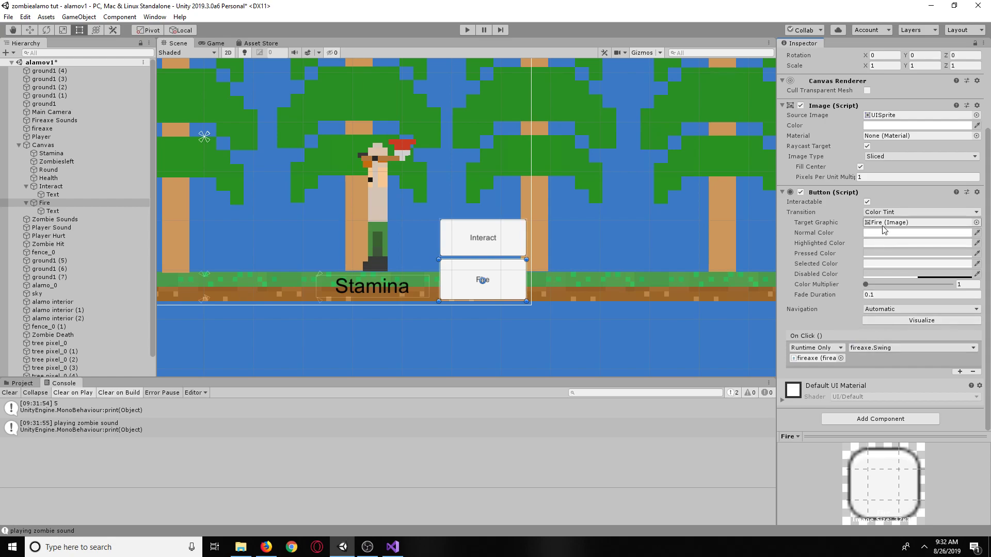
pyautogui.scroll(3, 880, 225)
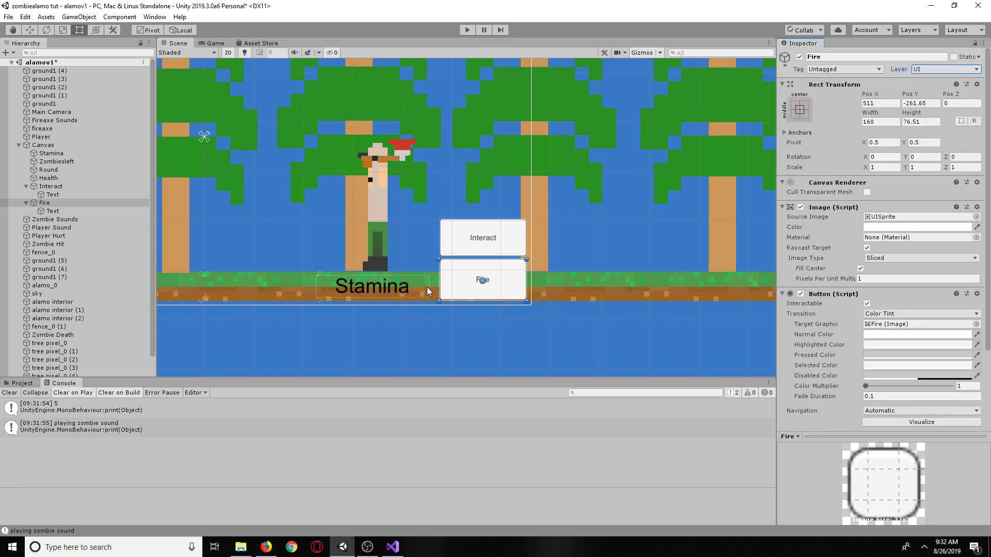
pyautogui.click(393, 547)
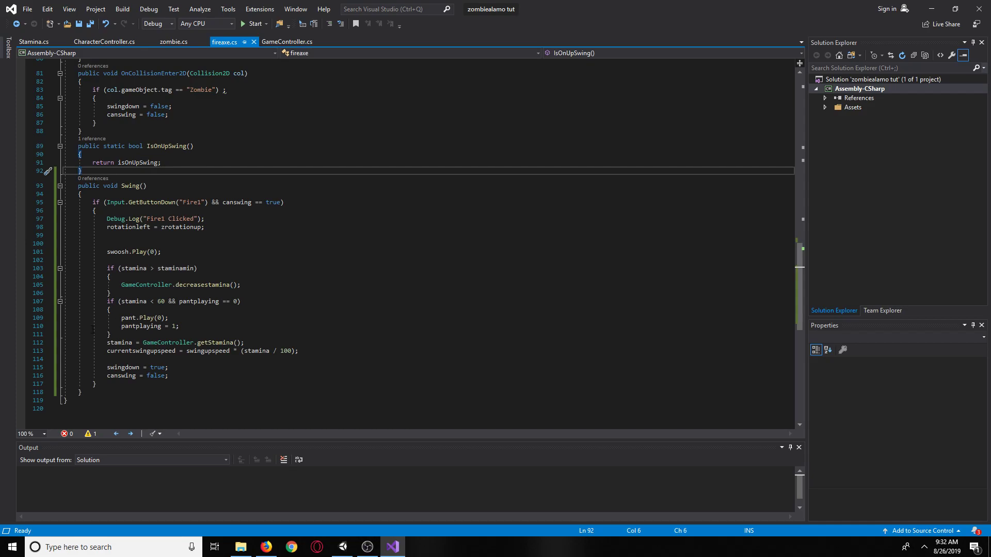
pyautogui.click(931, 9)
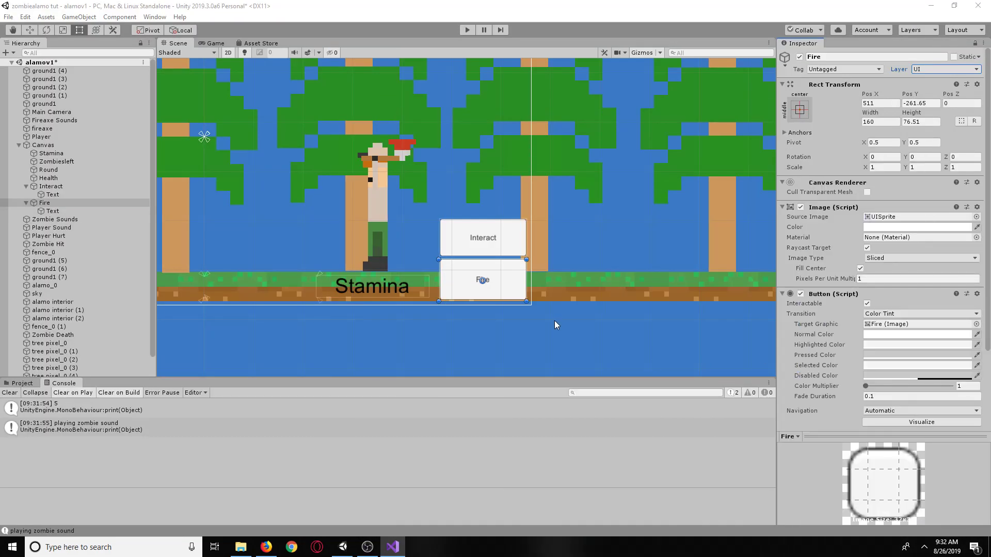
# Step: Add a UI button about 138 by 95 in the canvas's lower-left corner and place a duplicate directly to its right
pyautogui.scroll(-5, 555, 322)
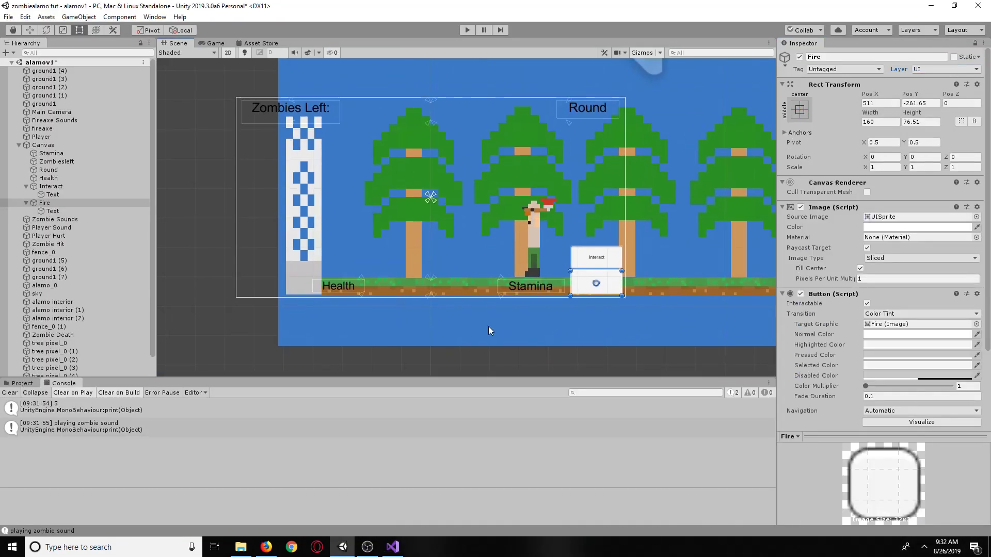
pyautogui.moveTo(224, 316); pyautogui.dragTo(325, 325, button='middle')
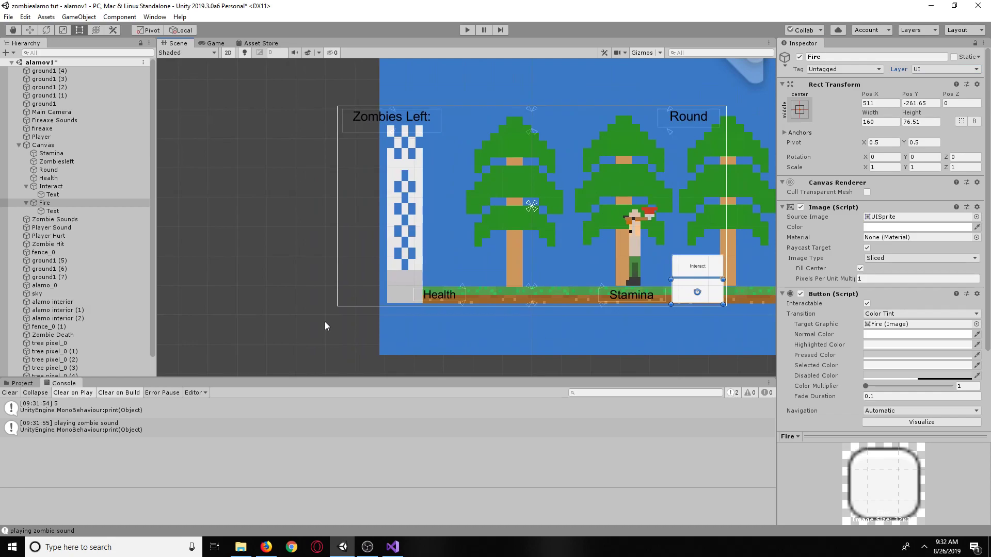
pyautogui.click(85, 18)
pyautogui.moveTo(103, 120)
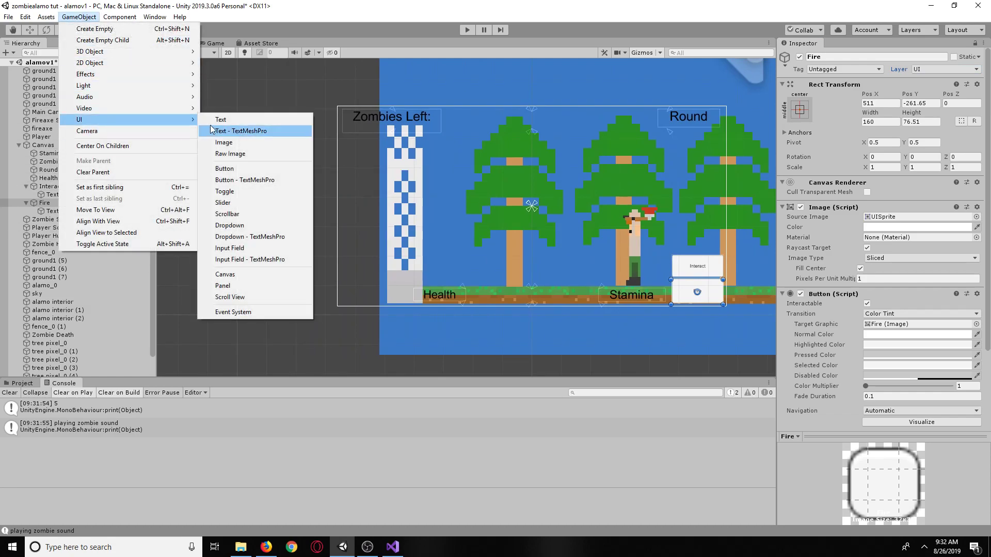
pyautogui.click(224, 169)
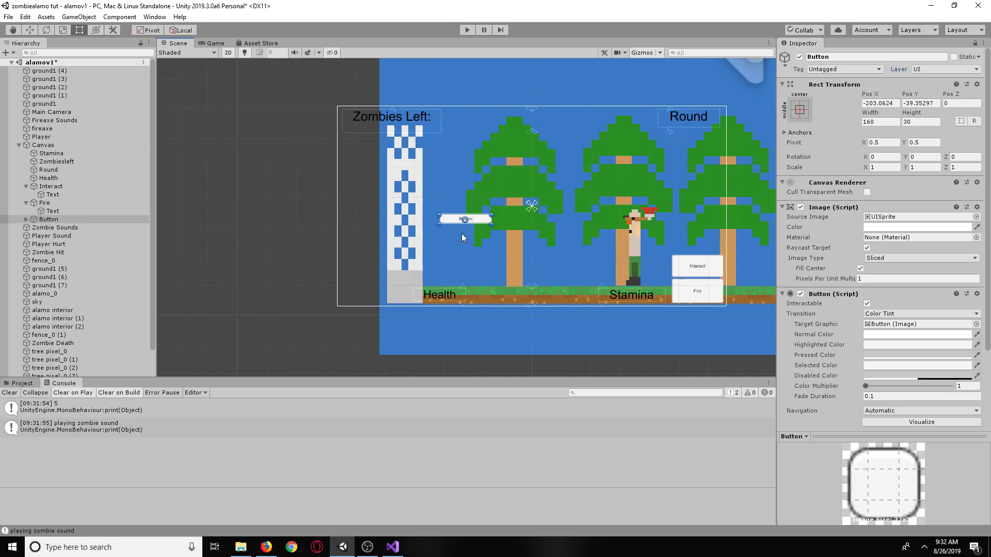
pyautogui.moveTo(448, 221); pyautogui.dragTo(379, 273)
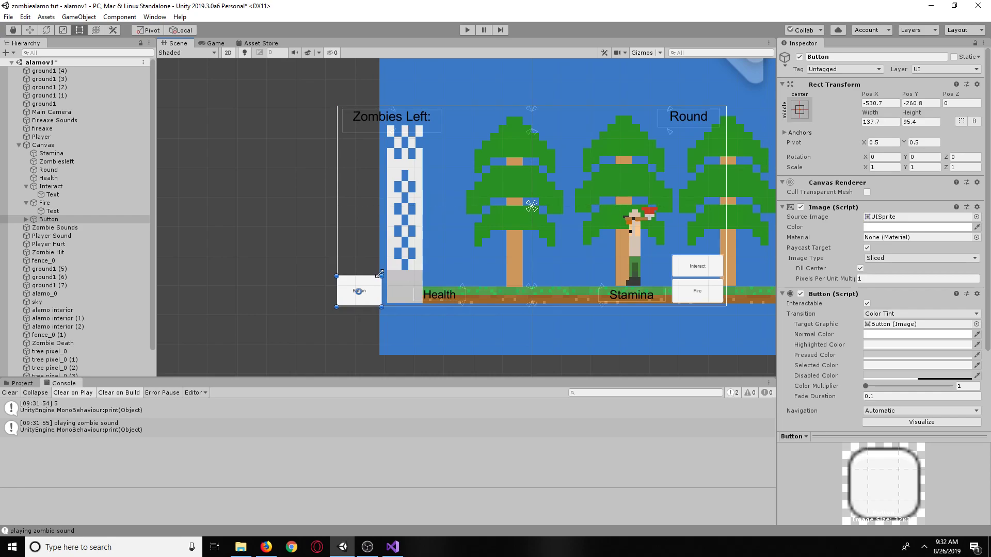
pyautogui.hotkey('ctrl', 'd')
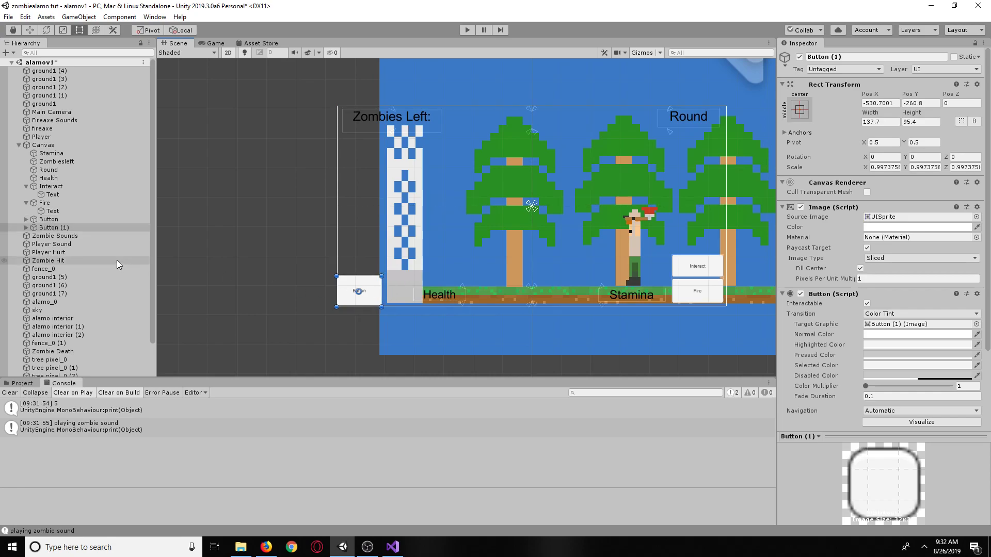
pyautogui.moveTo(379, 296); pyautogui.dragTo(482, 295)
# Step: Move the Health label right, clear of the new buttons, and shift the Stamina label left, away from the Fire button
pyautogui.click(449, 292)
pyautogui.hotkey('ctrl', 'z')
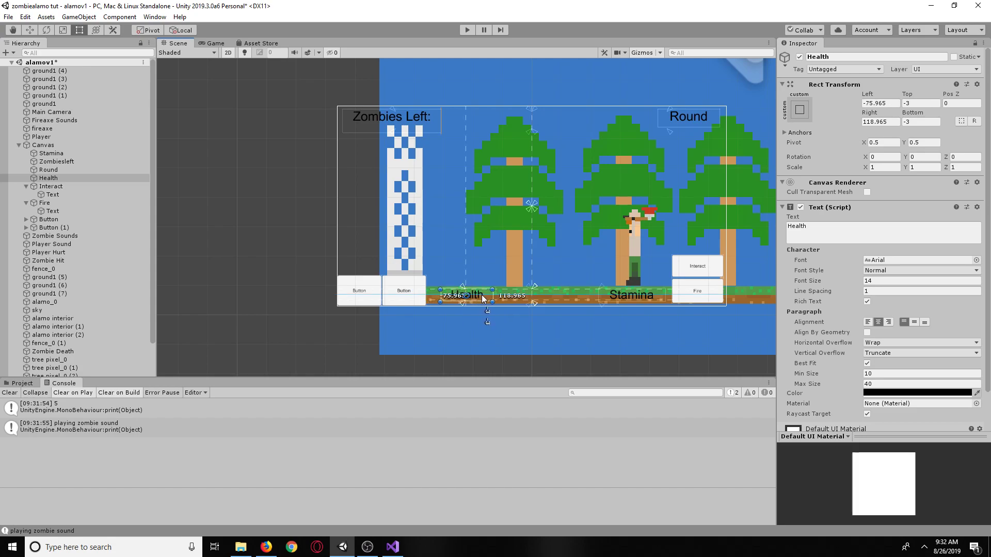
pyautogui.click(638, 298)
pyautogui.moveTo(640, 298); pyautogui.dragTo(613, 299)
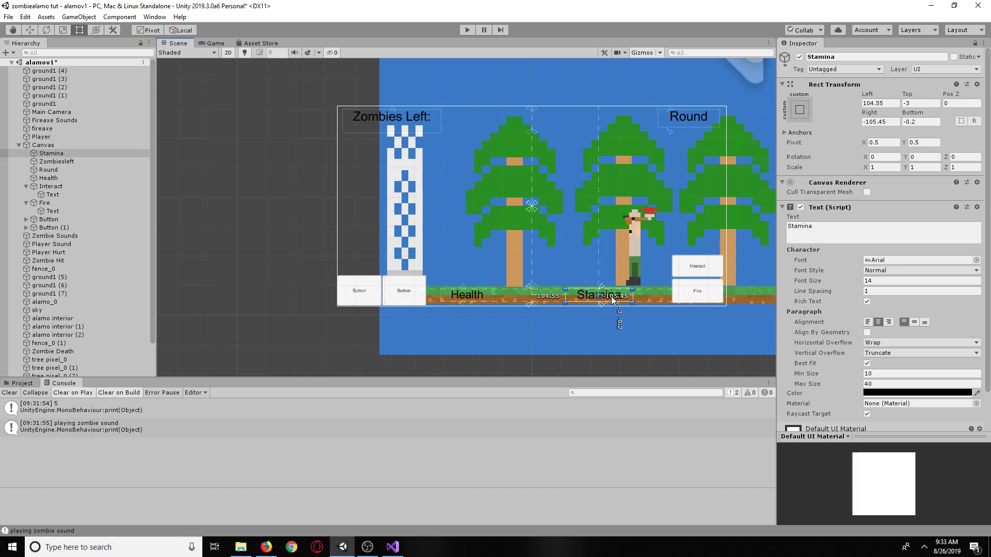
pyautogui.click(482, 293)
pyautogui.moveTo(474, 295); pyautogui.dragTo(496, 299)
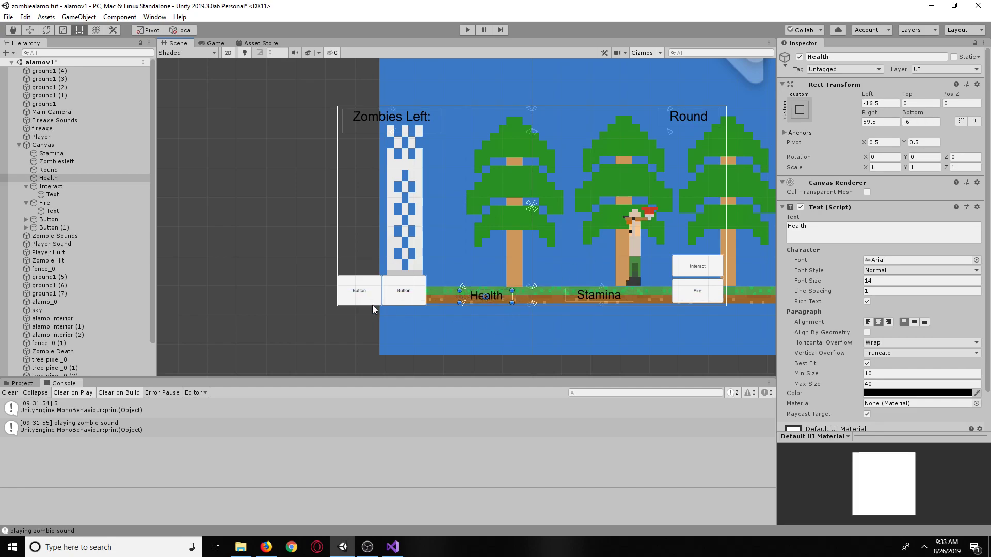
# Step: Rename the first new button object as Left and its duplicate as Right
pyautogui.click(357, 286)
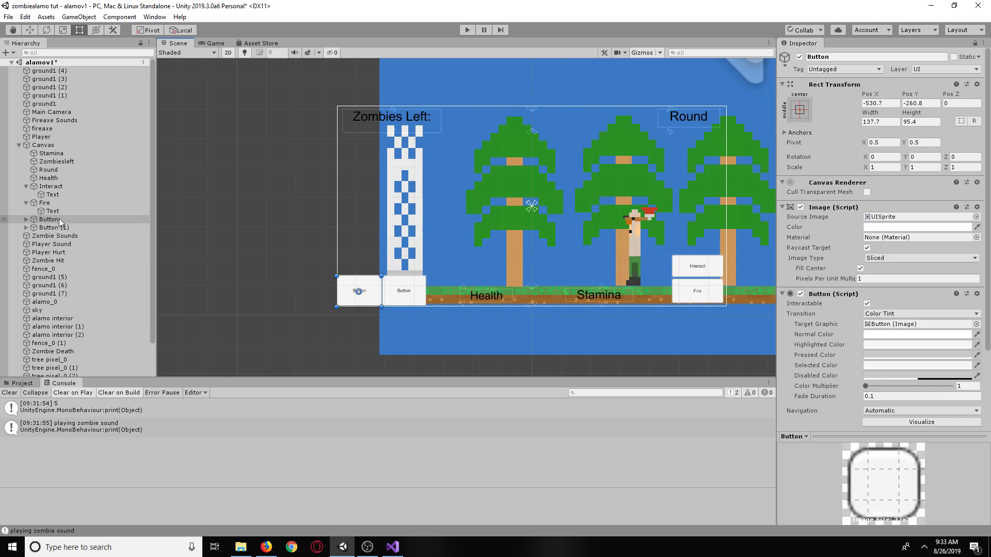
pyautogui.click(45, 223)
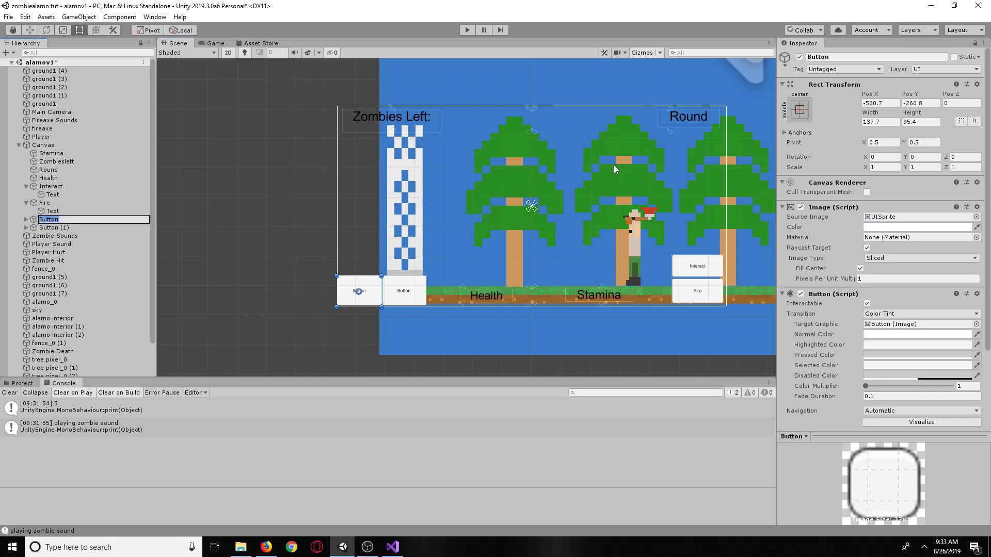
pyautogui.click(836, 56)
pyautogui.write('Left')
pyautogui.press('Return')
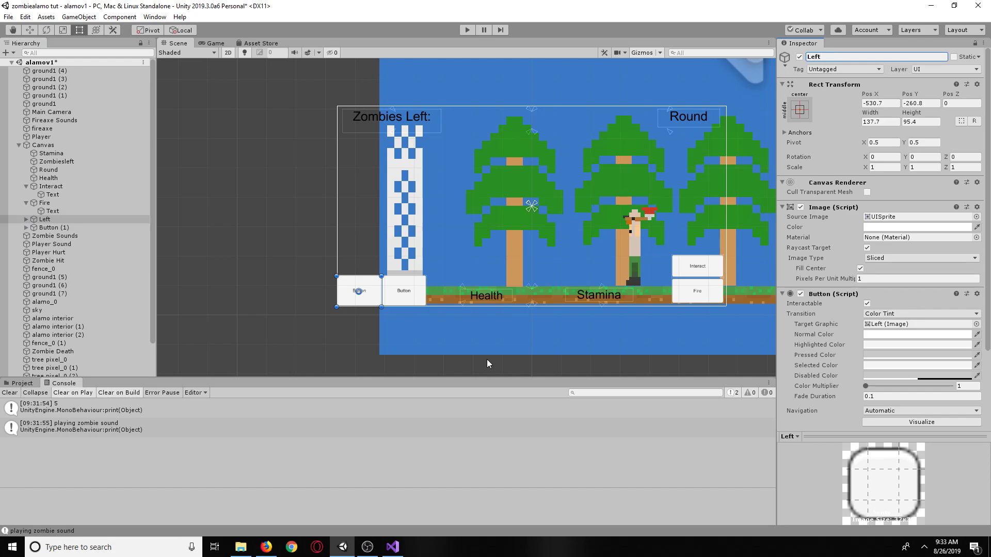
pyautogui.click(65, 227)
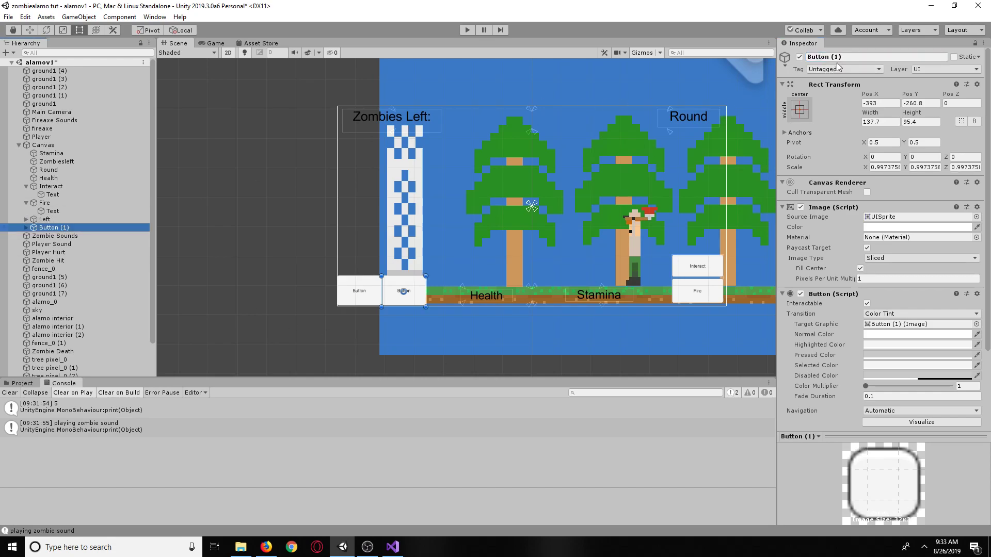
pyautogui.click(807, 58)
pyautogui.write('Right')
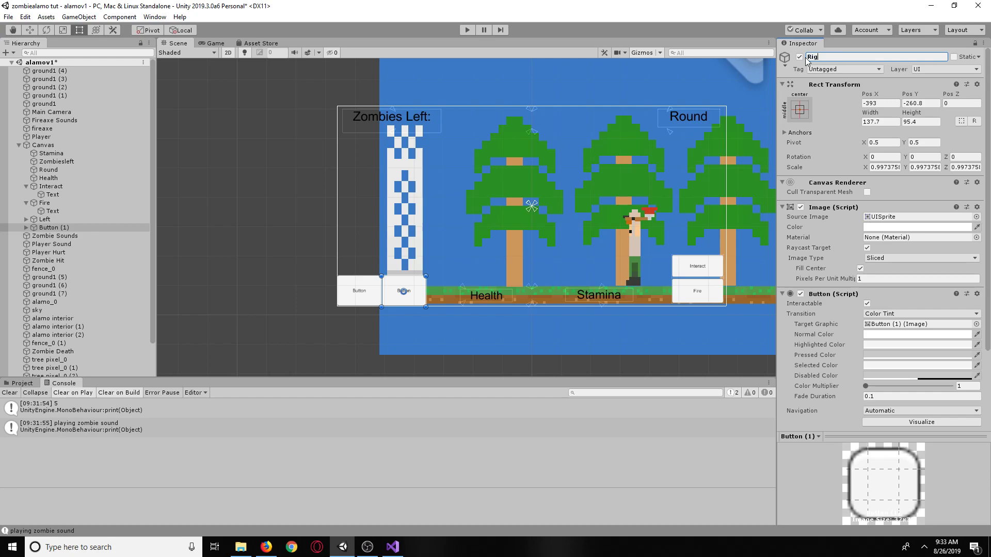
# Step: Set the text of the new buttons to "Left" and "Right" respectively, and save the scene
pyautogui.click(26, 219)
pyautogui.click(52, 228)
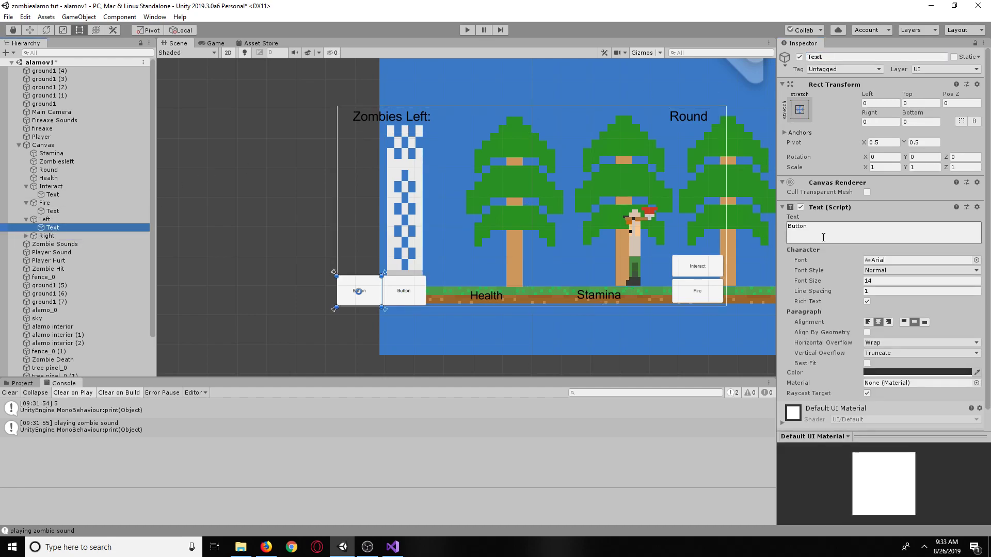
pyautogui.doubleClick(797, 227)
pyautogui.write('Left')
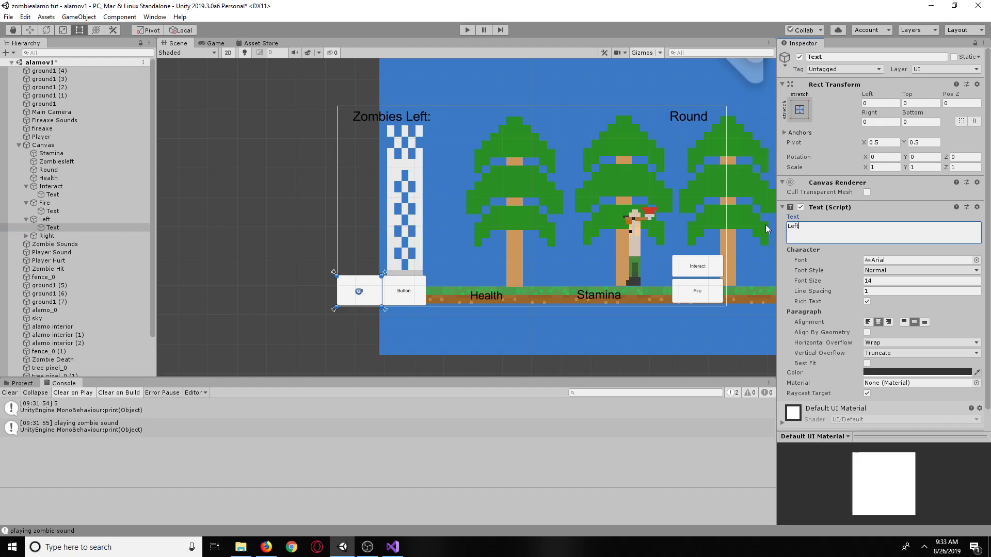
pyautogui.click(51, 235)
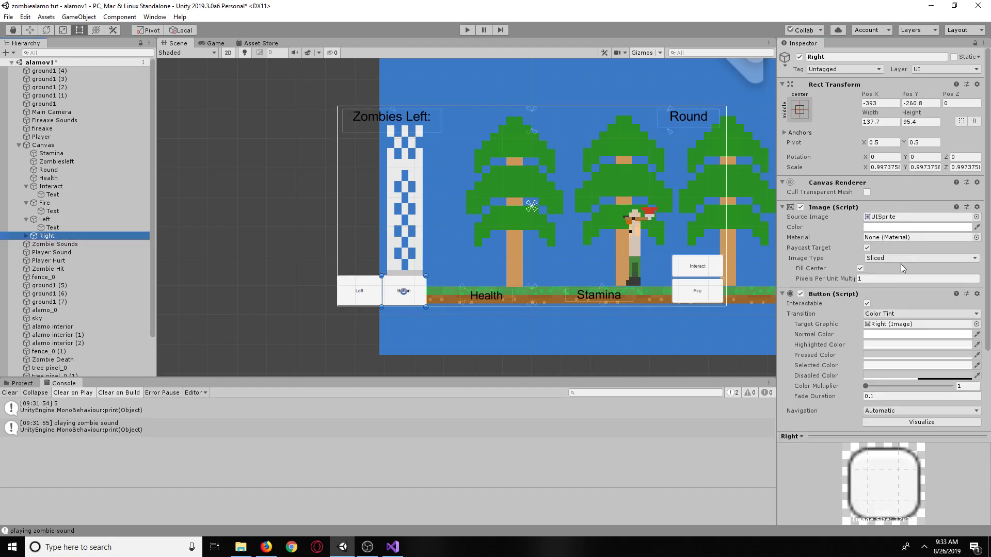
pyautogui.click(27, 237)
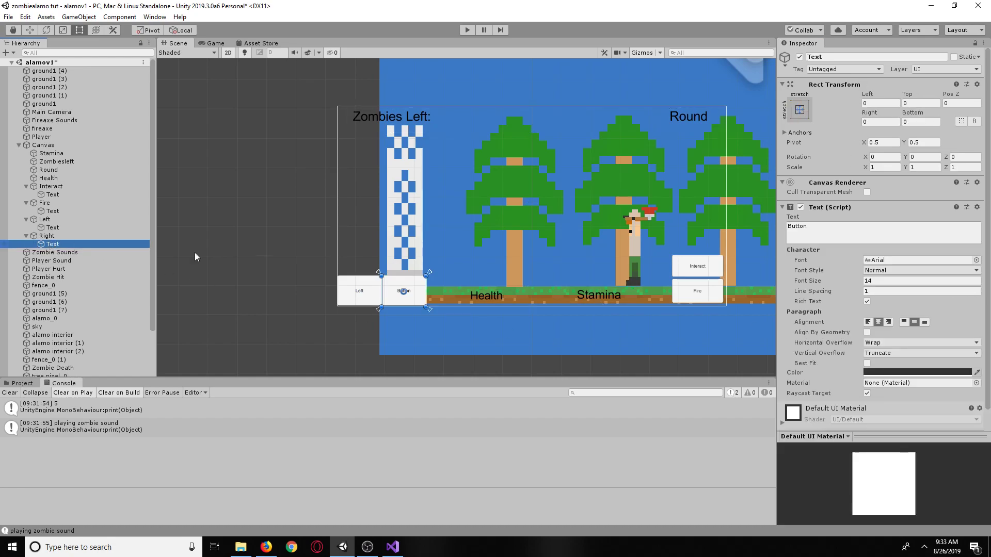
pyautogui.click(851, 230)
pyautogui.write('Right')
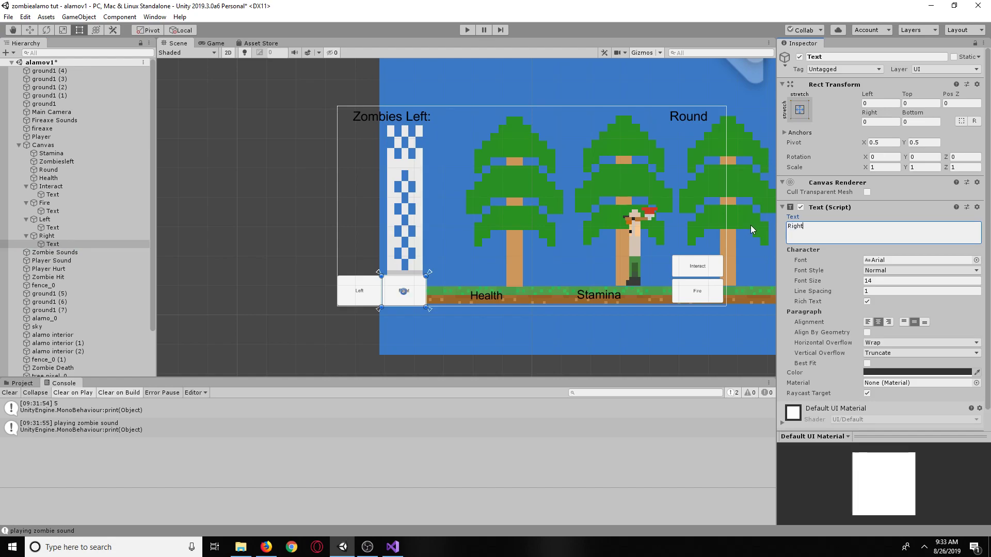
pyautogui.click(9, 16)
pyautogui.click(44, 53)
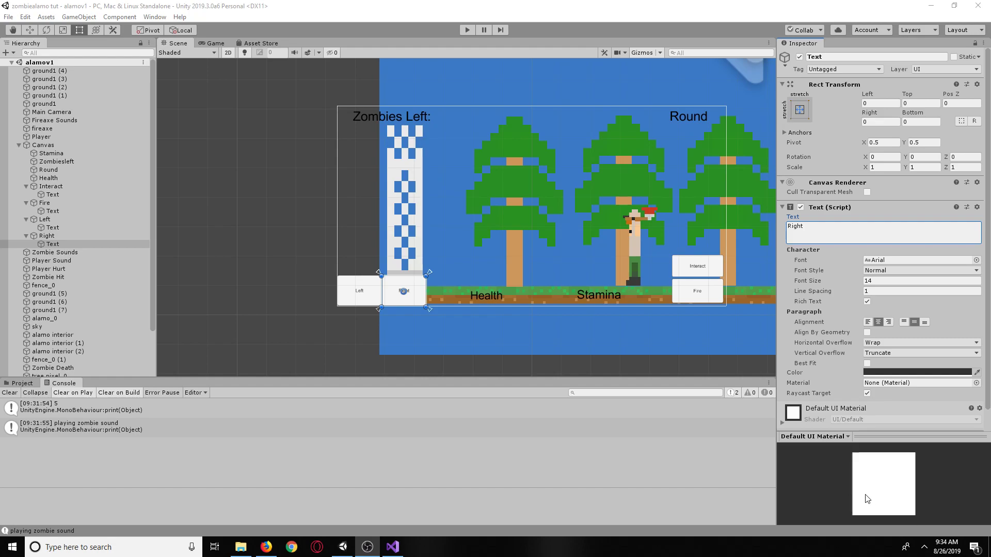
pyautogui.moveTo(384, 278); pyautogui.dragTo(385, 282)
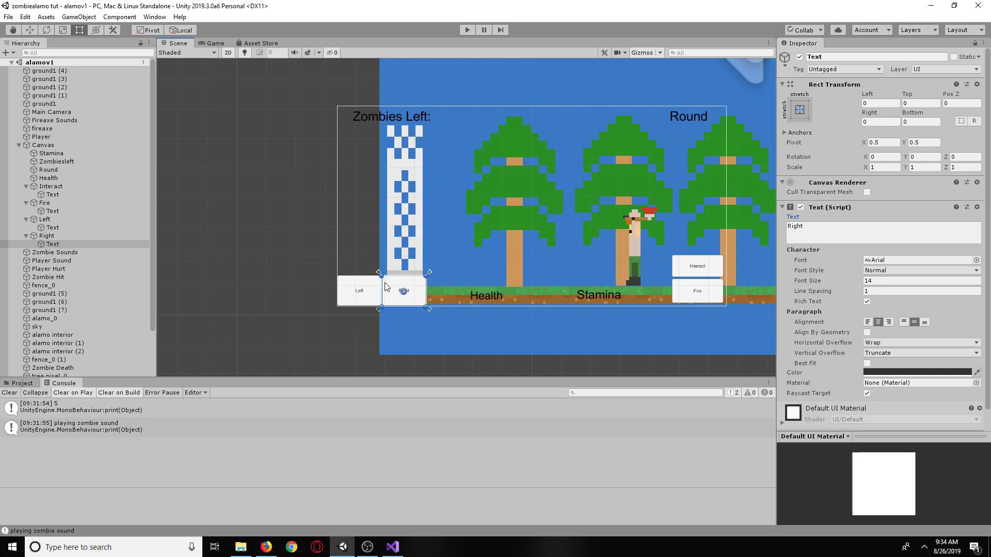
pyautogui.hotkey('ctrl', 'z')
pyautogui.hotkey('ctrl', 'z')
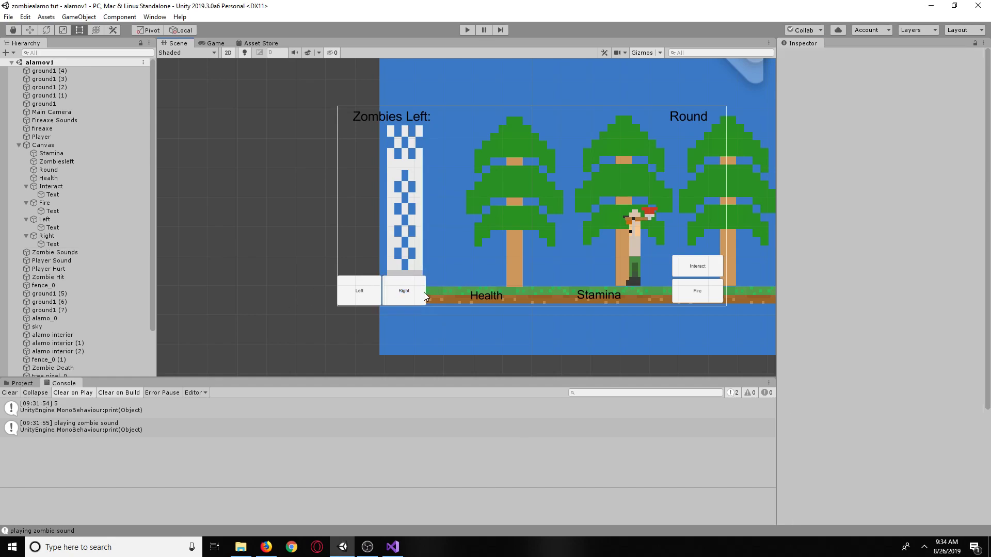
# Step: Reduce the Left and Right buttons to about 65 high, keep them side by side on the canvas's lower edge, and save the scene
pyautogui.click(423, 292)
pyautogui.moveTo(382, 276); pyautogui.dragTo(337, 283)
pyautogui.click(342, 282)
pyautogui.click(402, 296)
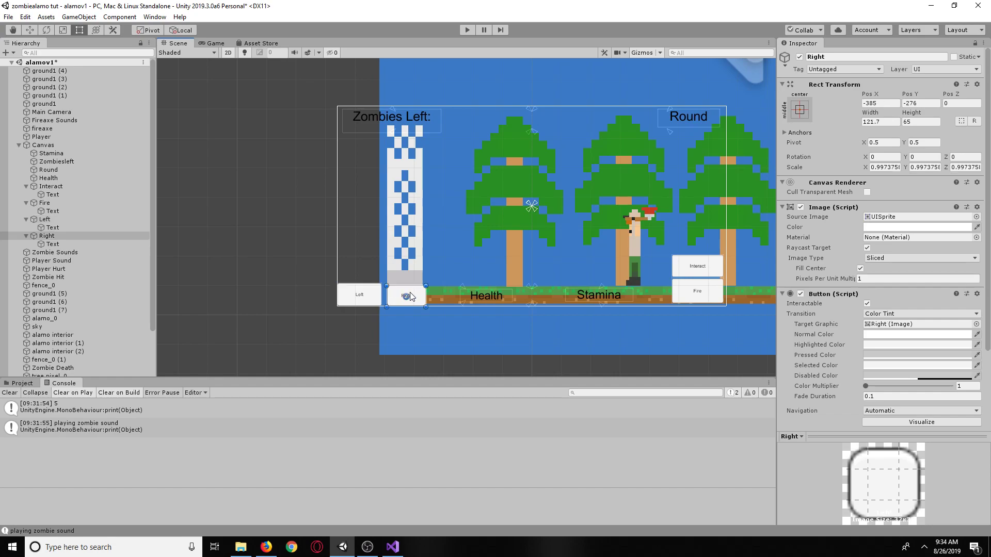
pyautogui.click(360, 293)
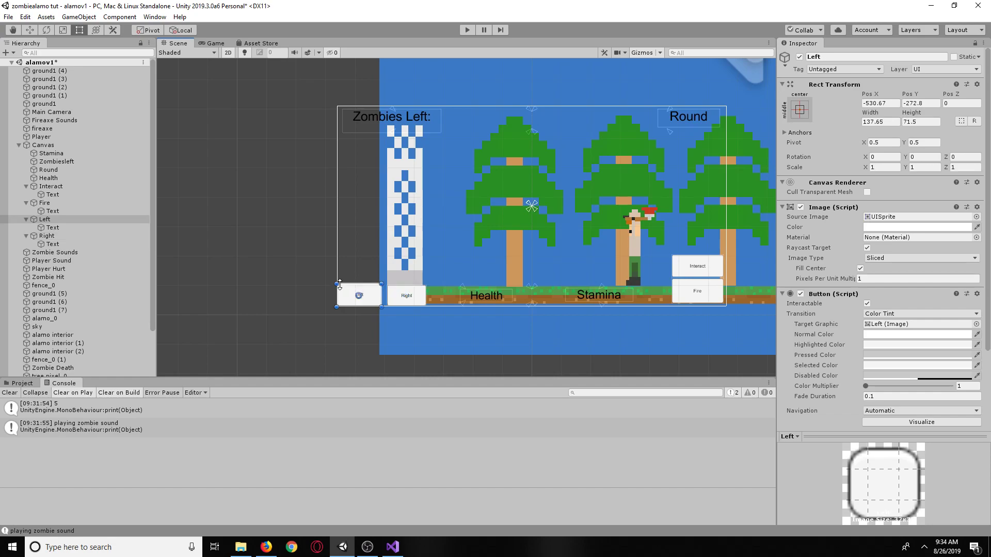
pyautogui.moveTo(336, 284); pyautogui.dragTo(382, 285)
pyautogui.click(402, 294)
pyautogui.click(346, 336)
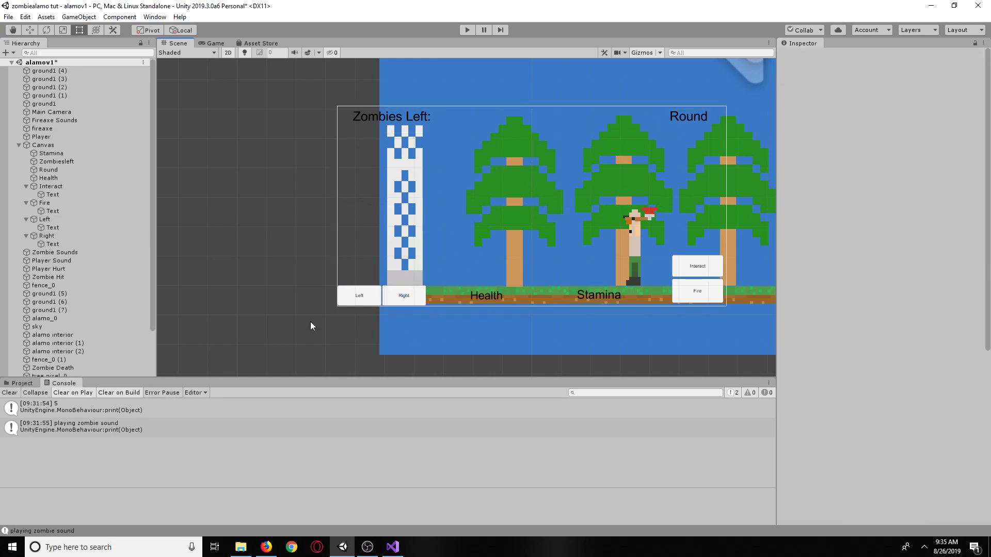
pyautogui.click(10, 17)
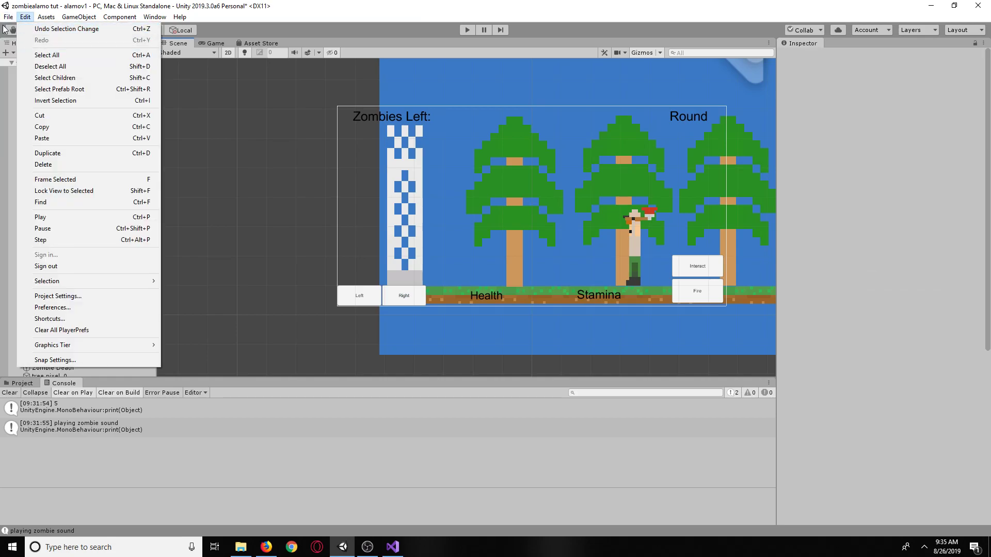
pyautogui.click(21, 55)
pyautogui.scroll(-4, 604, 310)
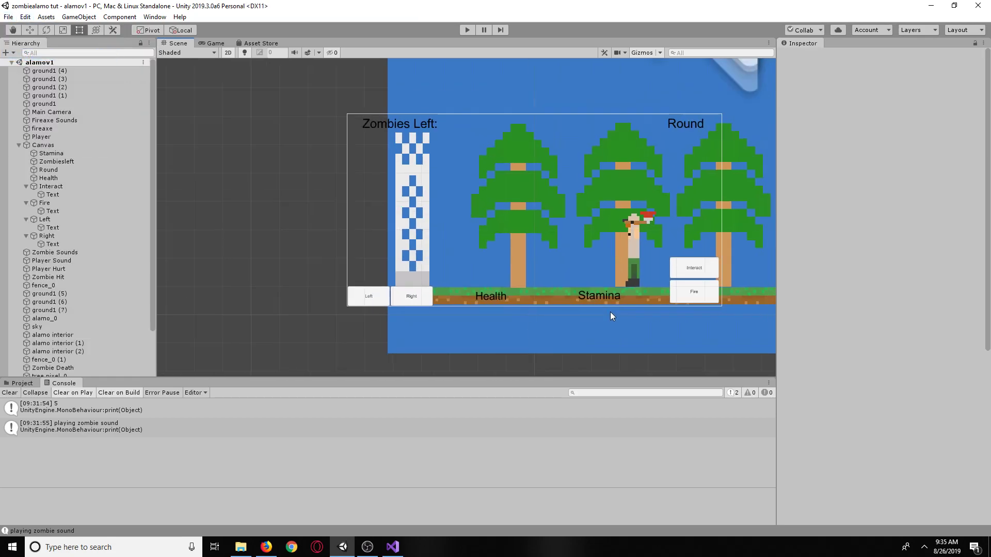